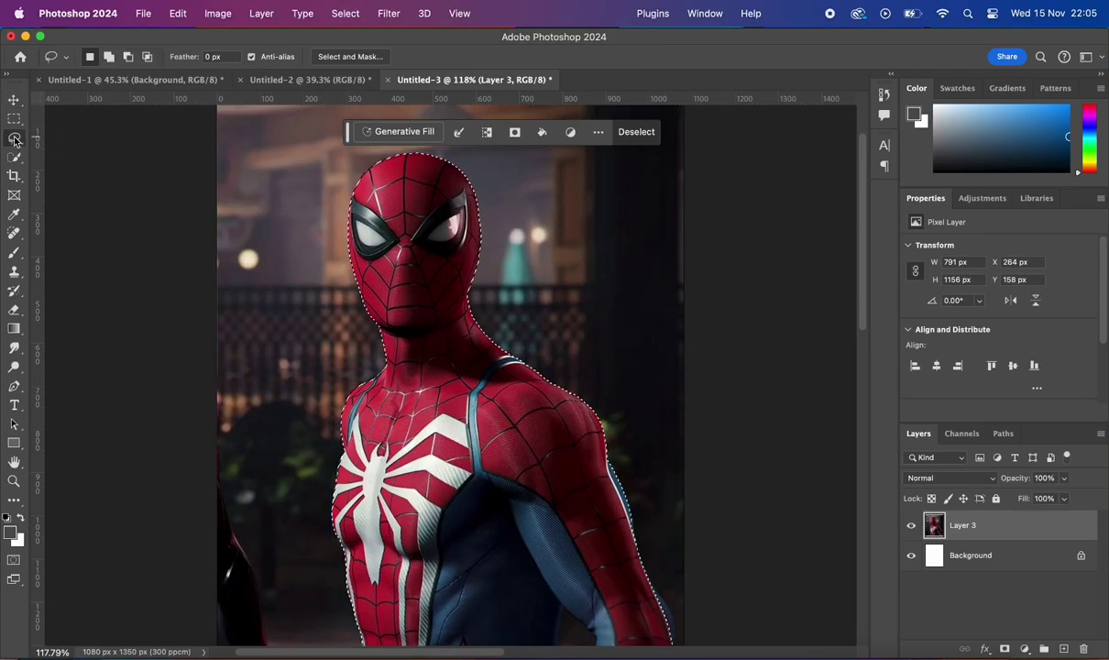
Extend the Lasso selection along Spider-Man's neck edge
{"action": "scroll", "coordinate": [401, 365], "scroll_direction": "up", "scroll_amount": 3}
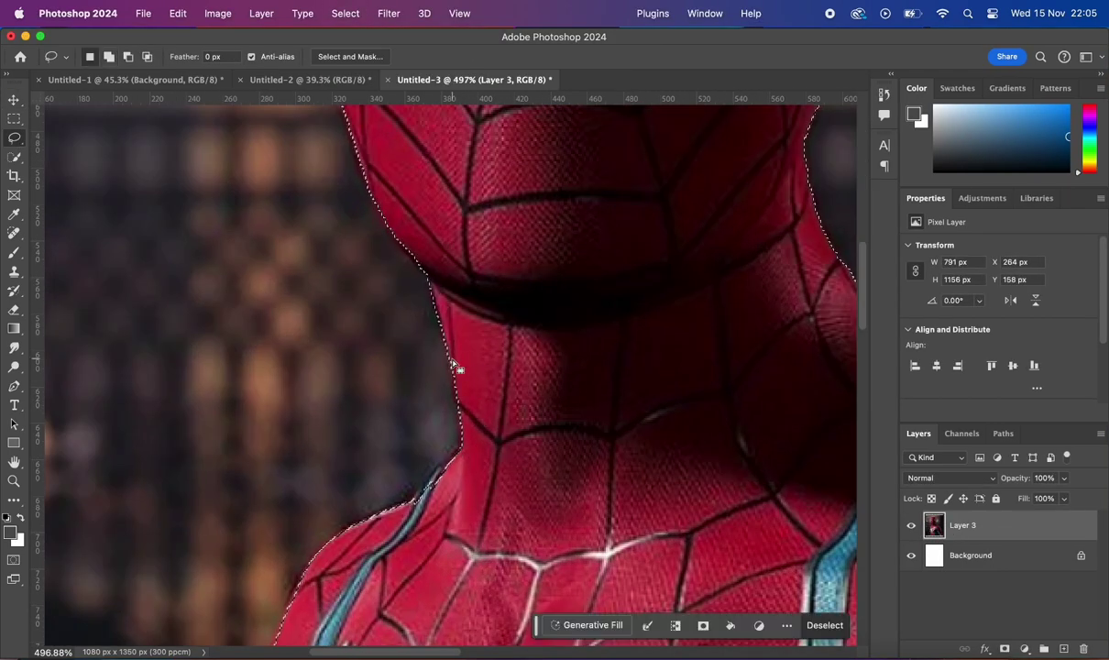
{"action": "left_click_drag", "start_coordinate": [491, 550], "coordinate": [491, 550]}
{"action": "scroll", "coordinate": [417, 320], "scroll_direction": "down", "scroll_amount": 10}
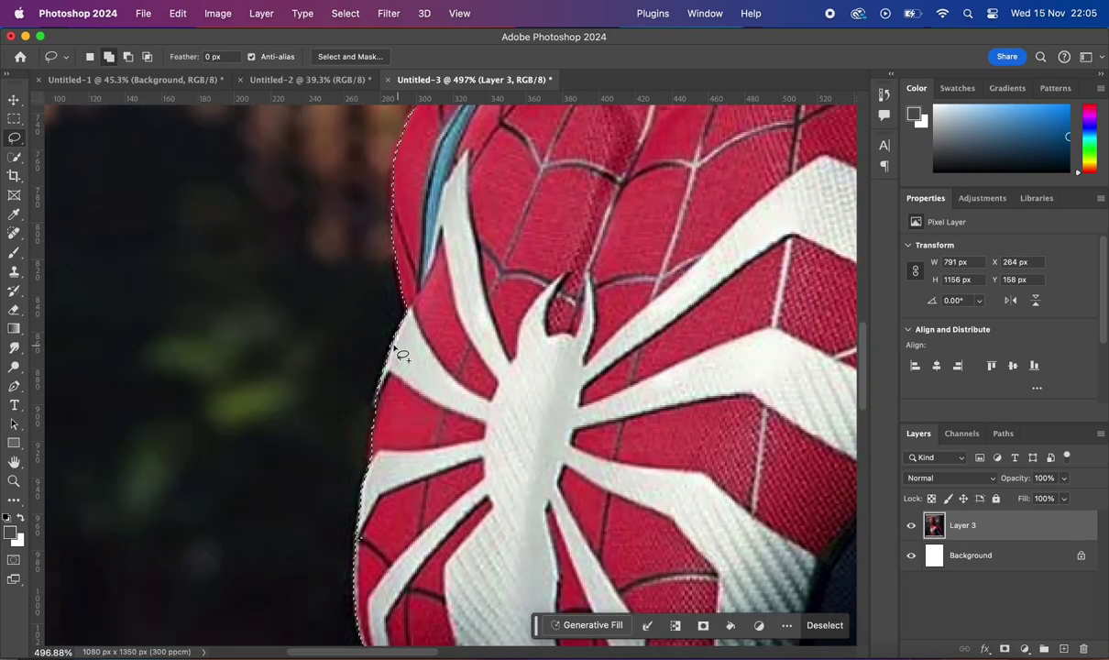
{"action": "scroll", "coordinate": [417, 397], "scroll_direction": "down", "scroll_amount": 10}
{"action": "scroll", "coordinate": [458, 314], "scroll_direction": "right", "scroll_amount": 10}
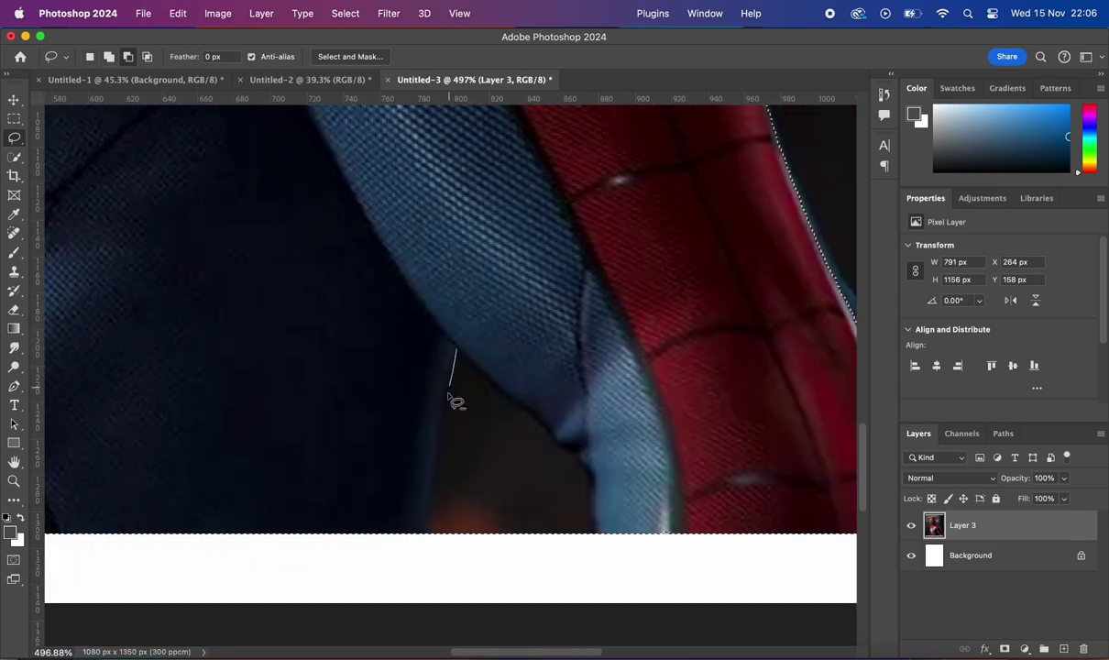
{"action": "scroll", "coordinate": [444, 468], "scroll_direction": "right", "scroll_amount": 10}
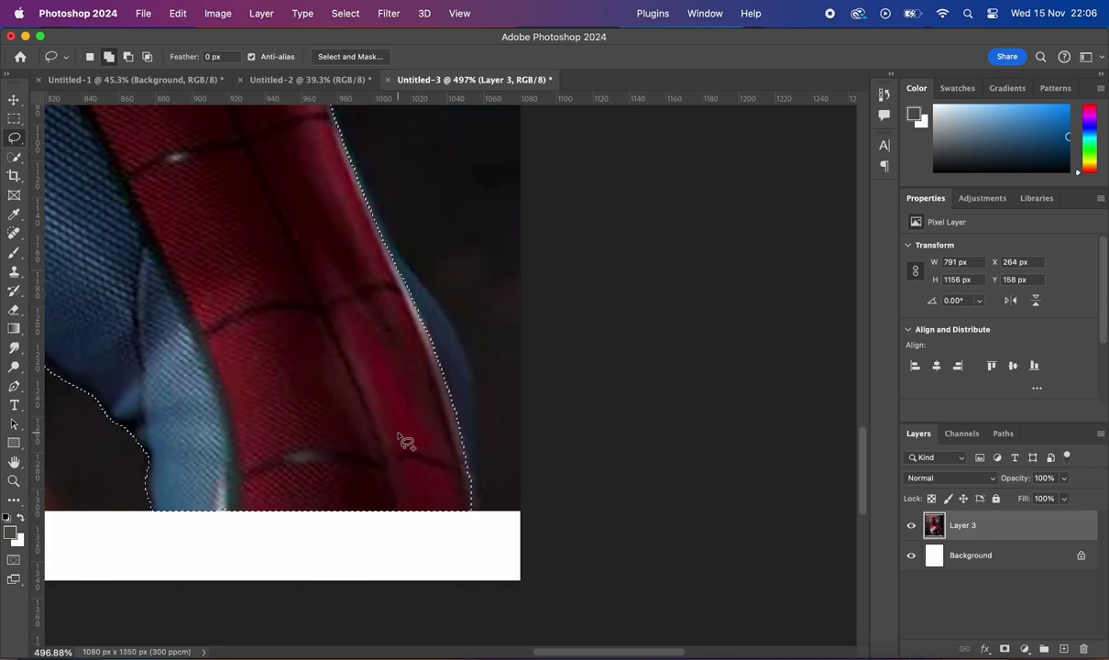
{"action": "scroll", "coordinate": [376, 361], "scroll_direction": "up", "scroll_amount": 5}
{"action": "scroll", "coordinate": [403, 435], "scroll_direction": "left", "scroll_amount": 2}
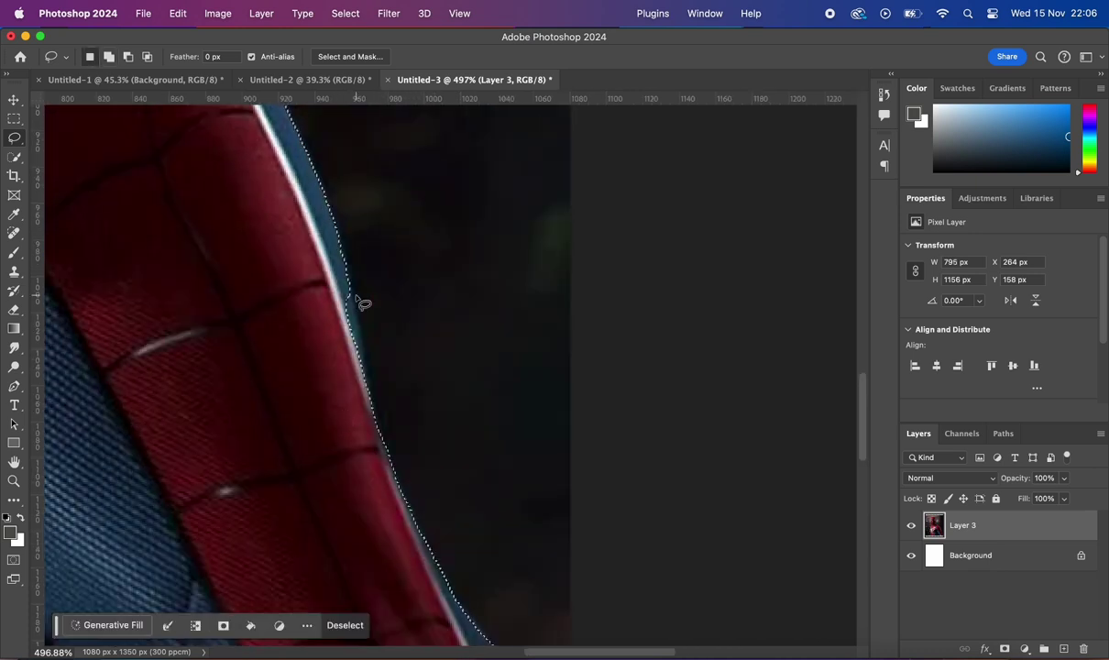
{"action": "scroll", "coordinate": [360, 303], "scroll_direction": "up", "scroll_amount": 2}
{"action": "scroll", "coordinate": [377, 357], "scroll_direction": "up", "scroll_amount": 5}
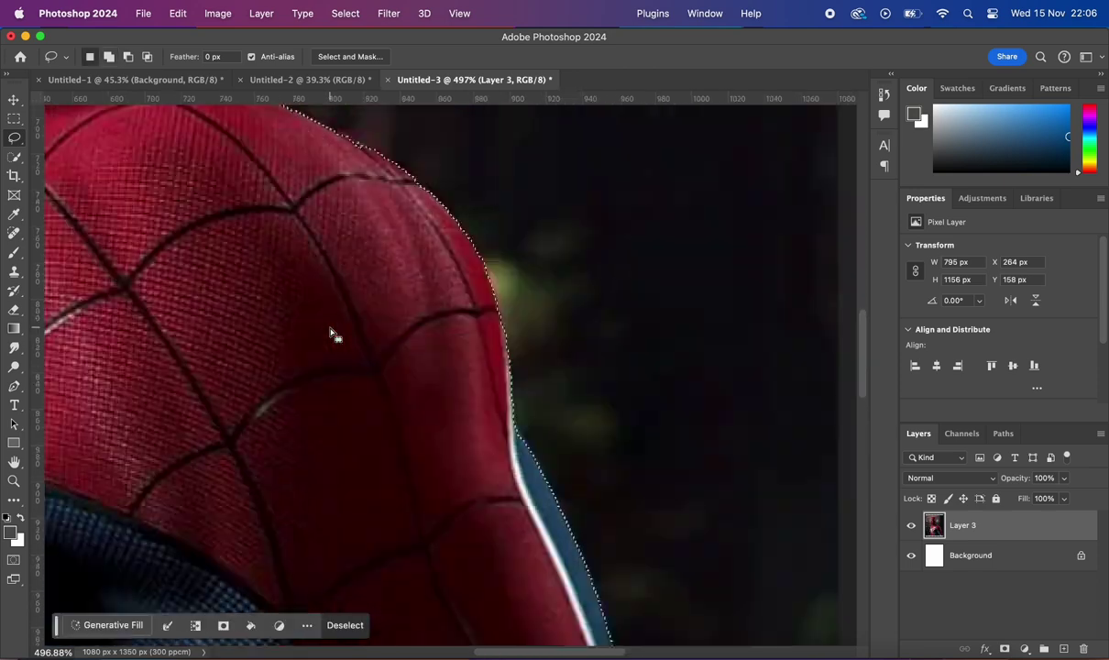
{"action": "scroll", "coordinate": [334, 334], "scroll_direction": "left", "scroll_amount": 4}
Add Spider-Man's head area to the Lasso selection
{"action": "left_click_drag", "start_coordinate": [486, 322], "coordinate": [488, 324]}
{"action": "scroll", "coordinate": [336, 359], "scroll_direction": "left", "scroll_amount": 5}
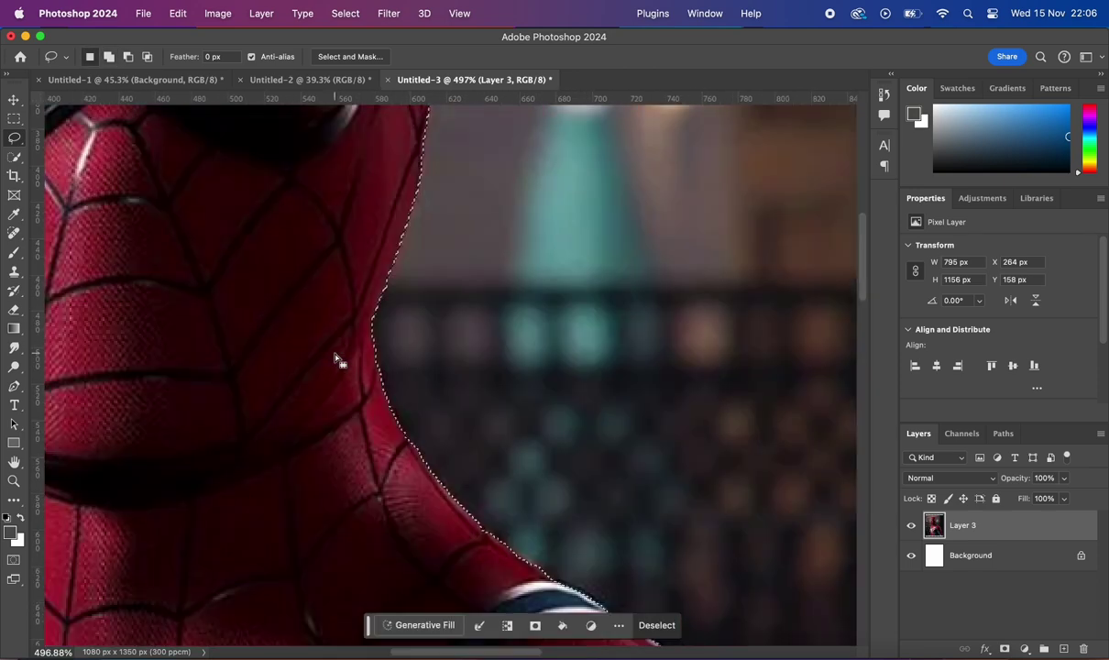
{"action": "scroll", "coordinate": [400, 304], "scroll_direction": "up", "scroll_amount": 5}
{"action": "scroll", "coordinate": [214, 320], "scroll_direction": "up", "scroll_amount": 3}
{"action": "scroll", "coordinate": [214, 321], "scroll_direction": "right", "scroll_amount": 1}
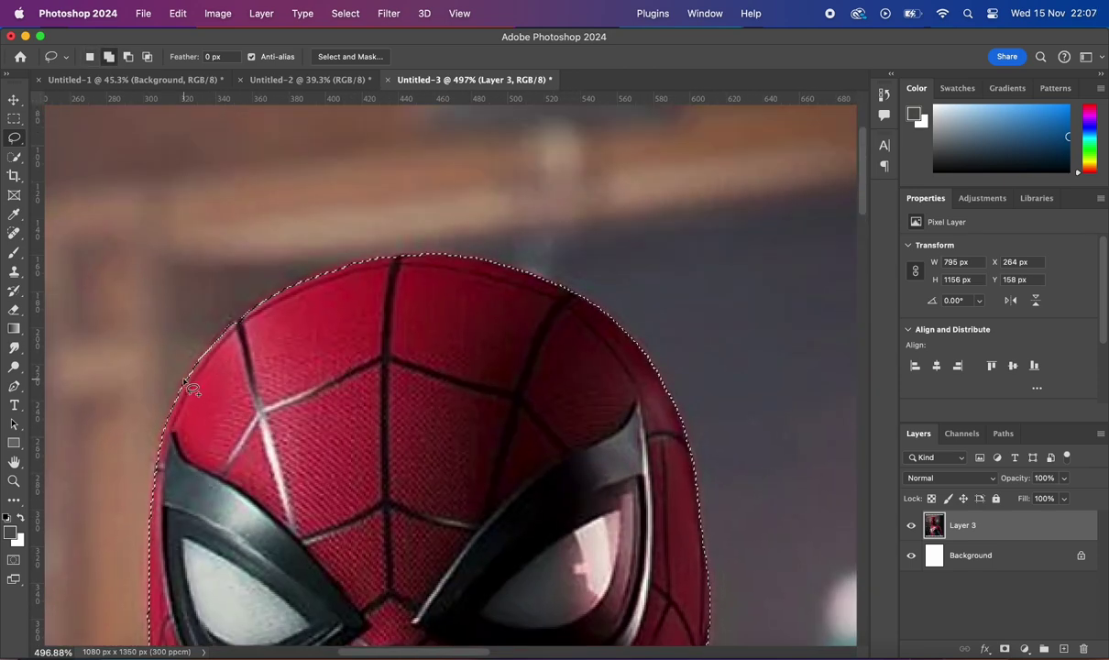
{"action": "scroll", "coordinate": [390, 266], "scroll_direction": "down", "scroll_amount": 5}
{"action": "scroll", "coordinate": [367, 321], "scroll_direction": "left", "scroll_amount": 3}
{"action": "scroll", "coordinate": [366, 321], "scroll_direction": "down", "scroll_amount": 5}
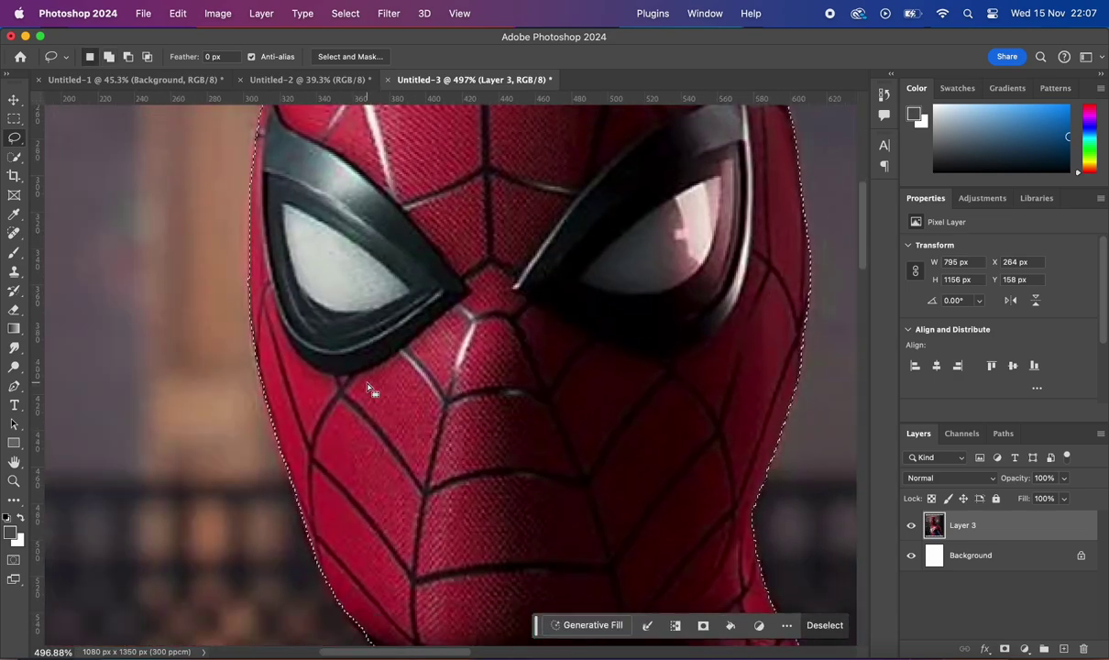
{"action": "scroll", "coordinate": [348, 385], "scroll_direction": "down", "scroll_amount": 5}
{"action": "scroll", "coordinate": [385, 285], "scroll_direction": "up", "scroll_amount": 5}
{"action": "scroll", "coordinate": [449, 367], "scroll_direction": "down", "scroll_amount": 5}
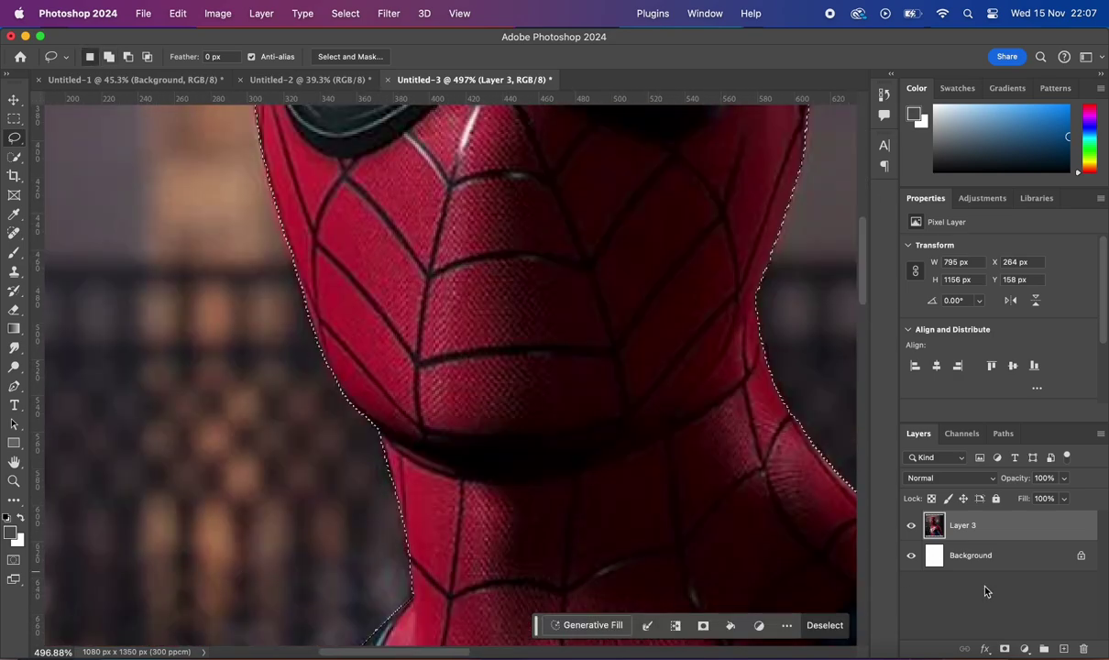
Try masking the background around Spider-Man, then undo to keep the selection
{"action": "left_click", "coordinate": [1005, 649]}
{"action": "key", "text": "super+0"}
{"action": "scroll", "coordinate": [449, 234], "scroll_direction": "up", "scroll_amount": 10}
{"action": "key", "text": "super+z"}
{"action": "scroll", "coordinate": [450, 234], "scroll_direction": "up", "scroll_amount": 5}
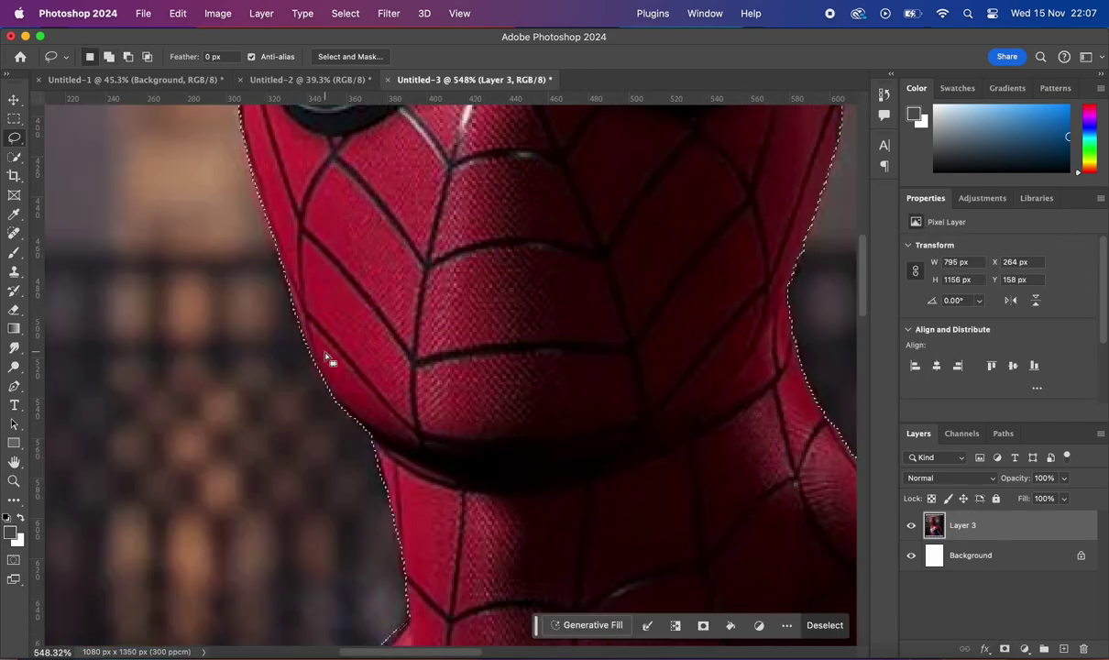
{"action": "scroll", "coordinate": [312, 352], "scroll_direction": "down", "scroll_amount": 5}
Copy Spider-Man to Layer 4, hide it, and shift Layer 3 right to reveal Miles
{"action": "key", "text": "super+j"}
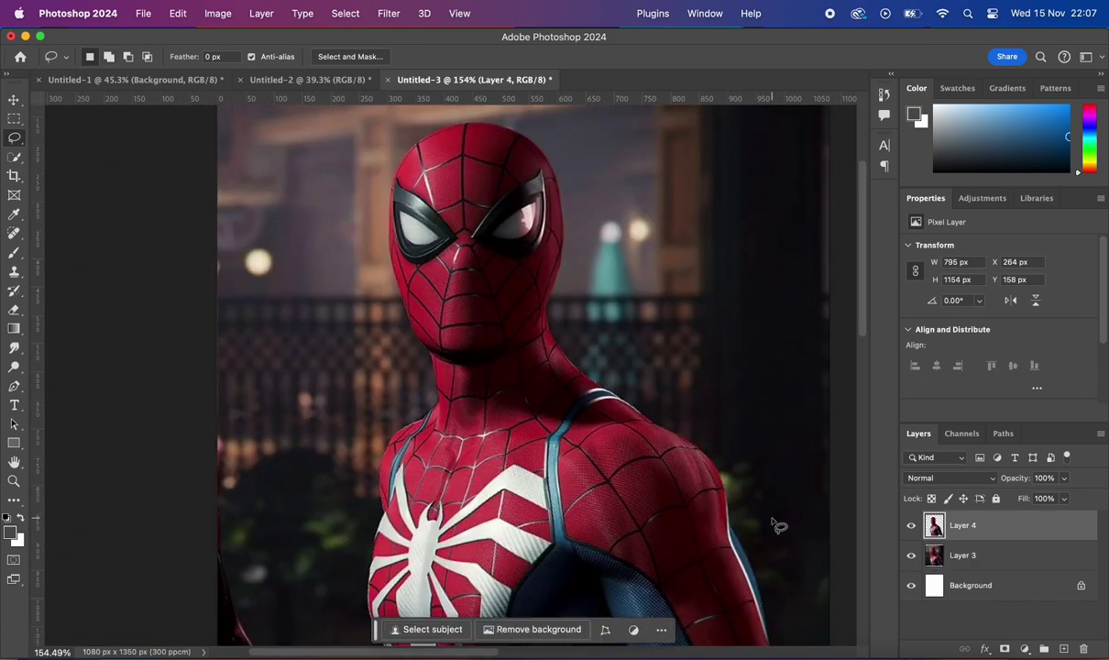
{"action": "left_click", "coordinate": [910, 525]}
{"action": "key", "text": "super+t"}
{"action": "left_click_drag", "start_coordinate": [444, 272], "coordinate": [795, 271]}
{"action": "key", "text": "Return"}
Bring up a Lasso selection around Miles and inspect it at close zoom
{"action": "key", "text": "l"}
{"action": "scroll", "coordinate": [458, 275], "scroll_direction": "up", "scroll_amount": 3}
{"action": "key", "text": "super+shift+d"}
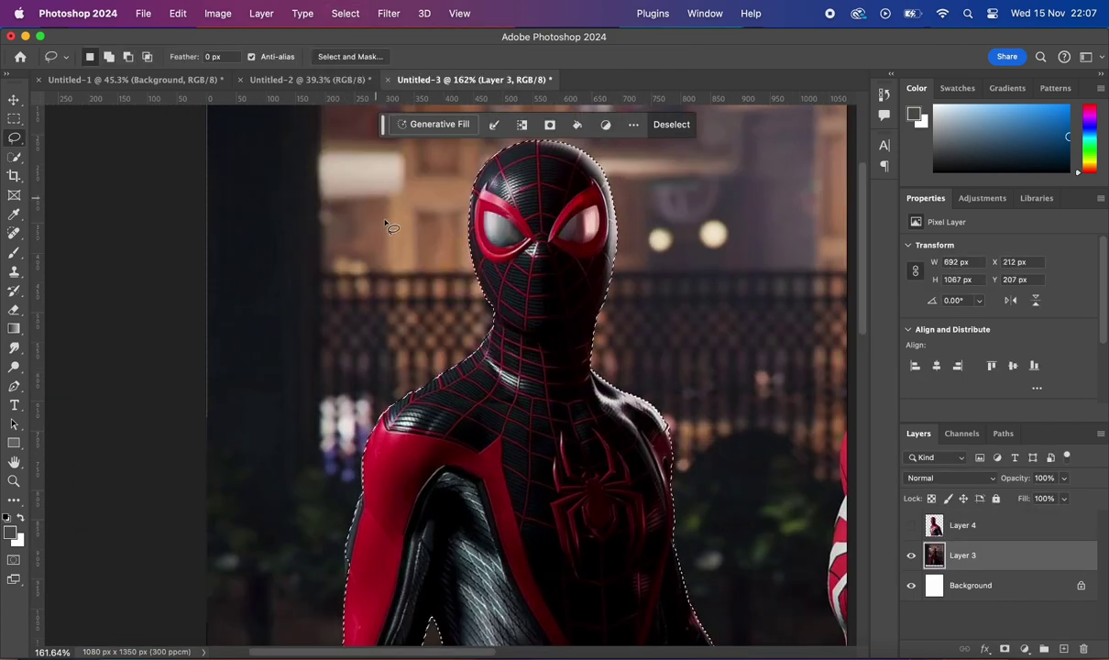
{"action": "scroll", "coordinate": [362, 378], "scroll_direction": "up", "scroll_amount": 5}
{"action": "scroll", "coordinate": [400, 364], "scroll_direction": "up", "scroll_amount": 3}
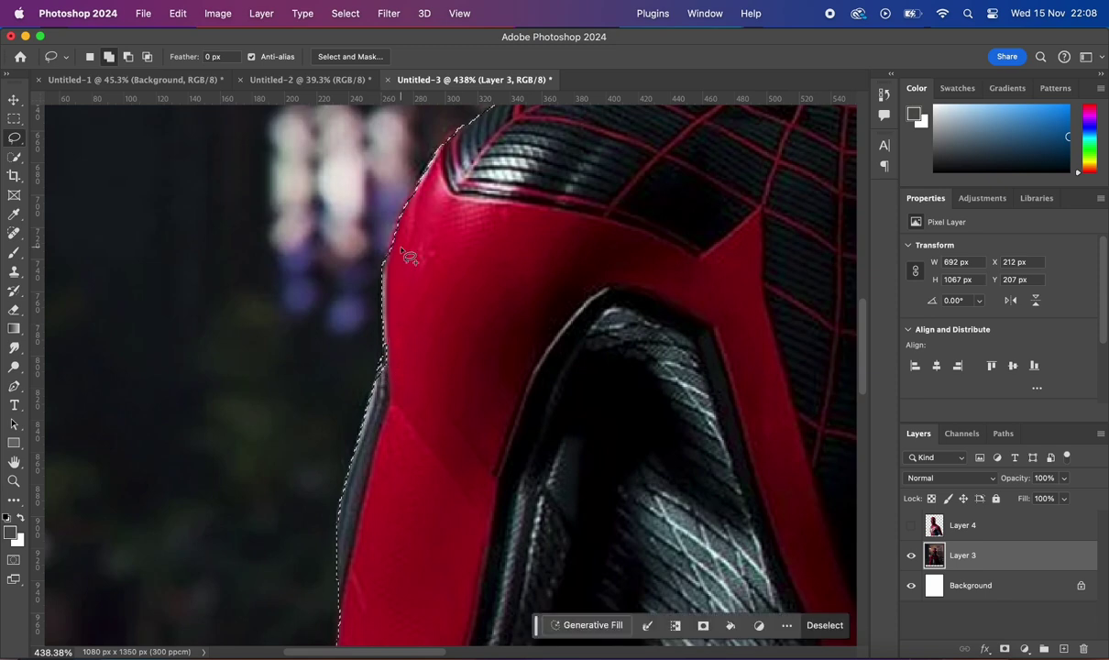
{"action": "scroll", "coordinate": [403, 312], "scroll_direction": "up", "scroll_amount": 2}
{"action": "scroll", "coordinate": [249, 510], "scroll_direction": "up", "scroll_amount": 3}
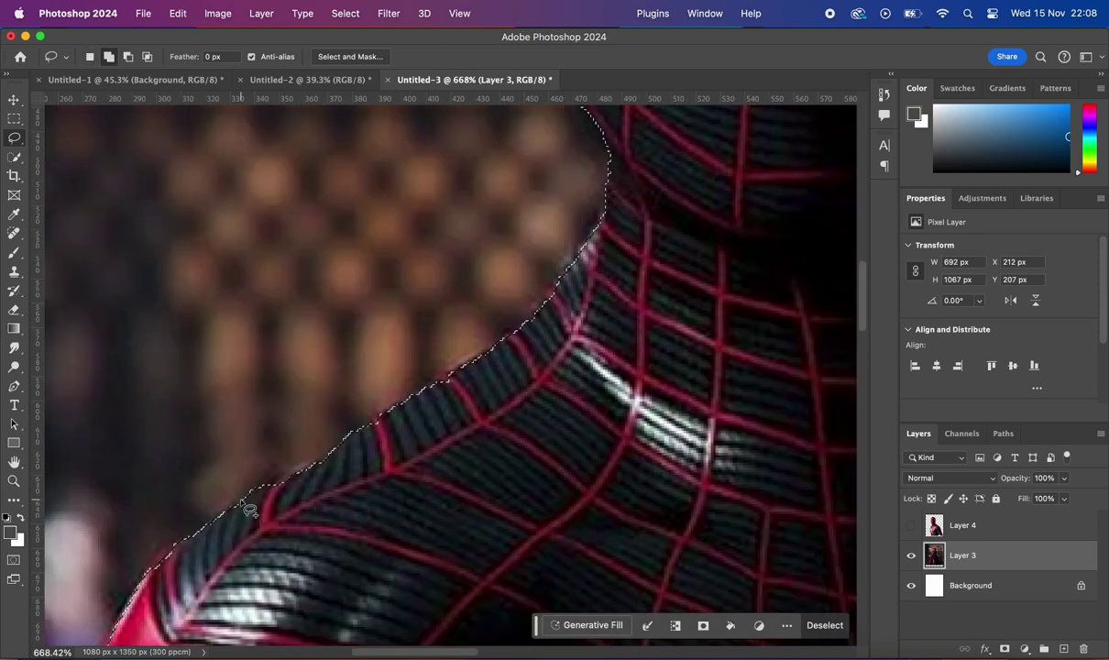
{"action": "scroll", "coordinate": [452, 372], "scroll_direction": "up", "scroll_amount": 5}
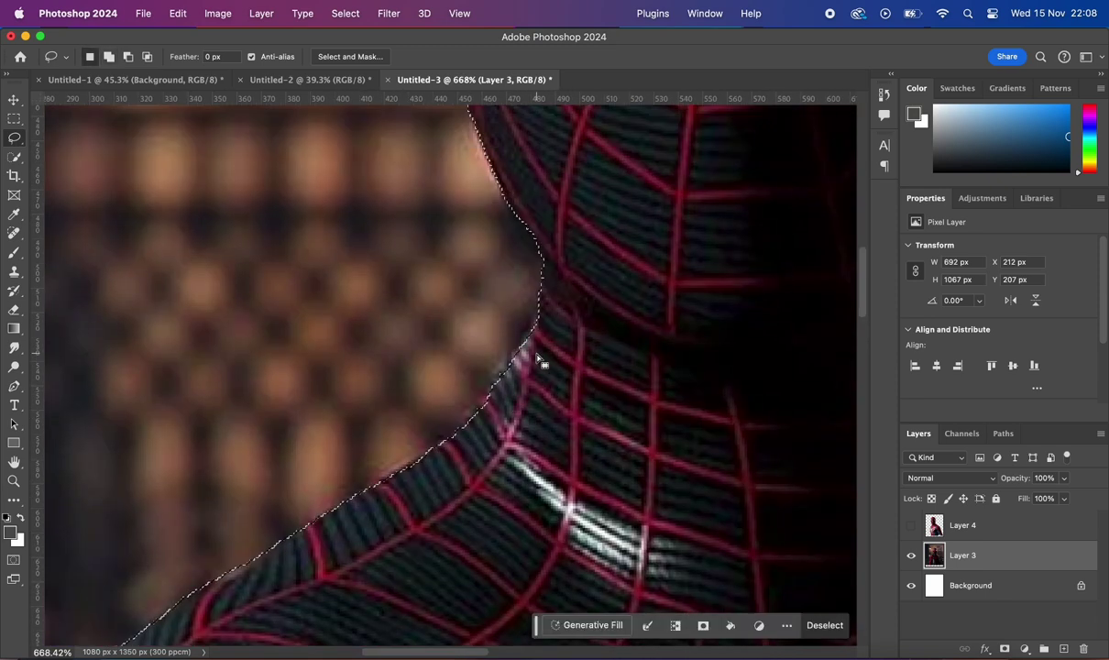
{"action": "scroll", "coordinate": [311, 303], "scroll_direction": "up", "scroll_amount": 5}
{"action": "scroll", "coordinate": [312, 302], "scroll_direction": "right", "scroll_amount": 5}
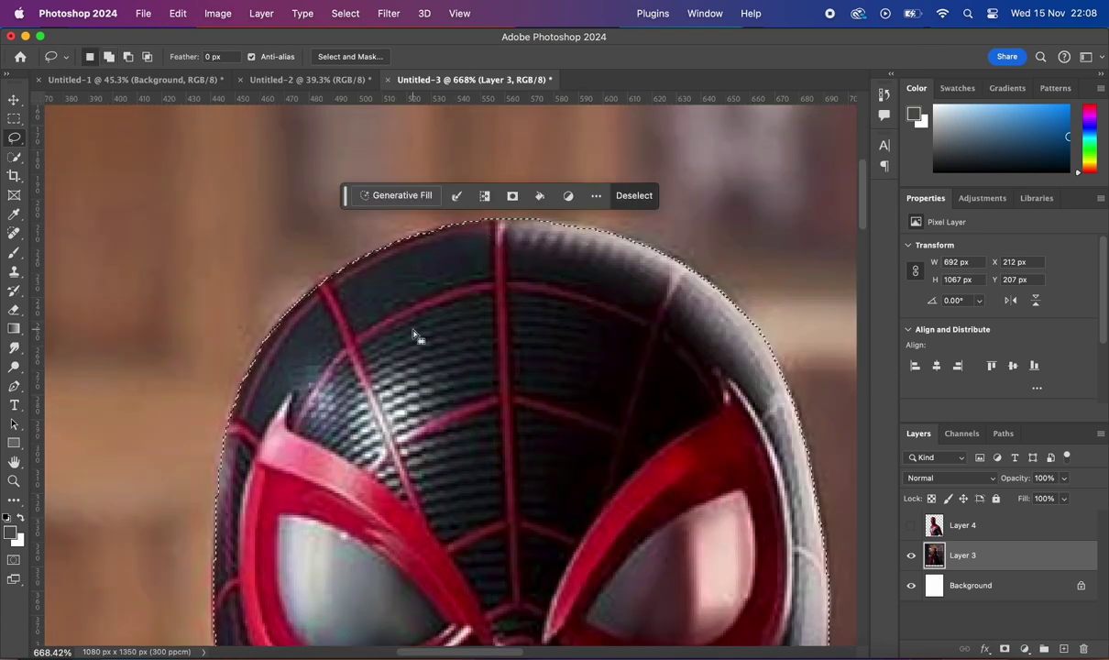
{"action": "scroll", "coordinate": [417, 330], "scroll_direction": "down", "scroll_amount": 3}
{"action": "scroll", "coordinate": [416, 329], "scroll_direction": "right", "scroll_amount": 4}
{"action": "scroll", "coordinate": [471, 457], "scroll_direction": "right", "scroll_amount": 3}
{"action": "scroll", "coordinate": [435, 298], "scroll_direction": "down", "scroll_amount": 4}
{"action": "scroll", "coordinate": [435, 298], "scroll_direction": "down", "scroll_amount": 5}
{"action": "scroll", "coordinate": [548, 305], "scroll_direction": "right", "scroll_amount": 3}
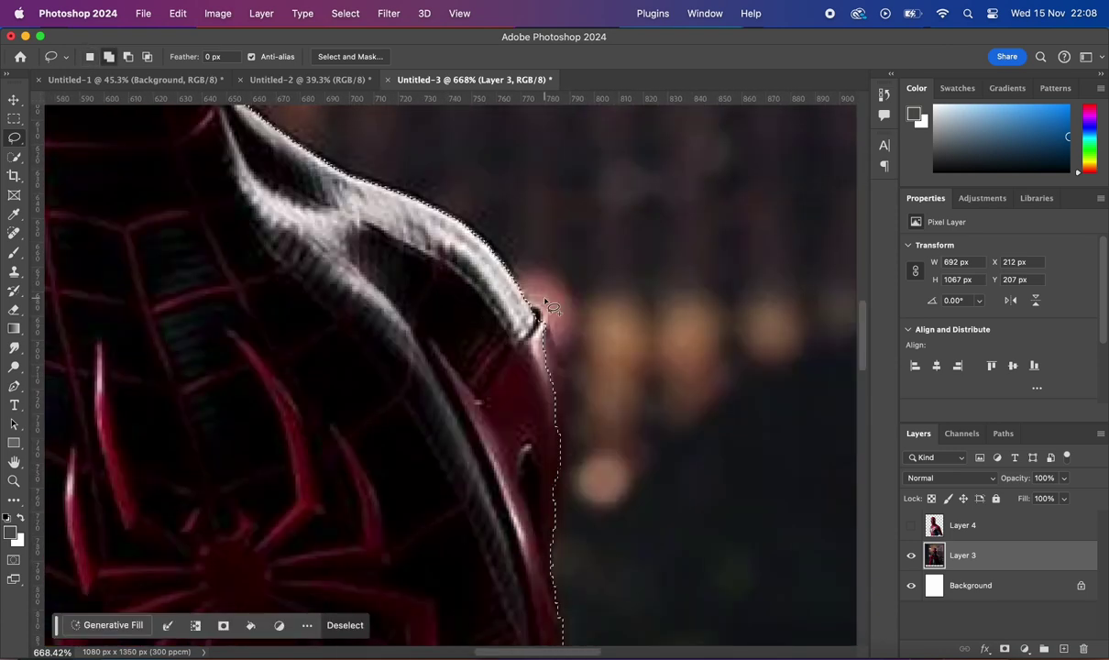
{"action": "scroll", "coordinate": [567, 546], "scroll_direction": "down", "scroll_amount": 5}
{"action": "scroll", "coordinate": [514, 321], "scroll_direction": "right", "scroll_amount": 1}
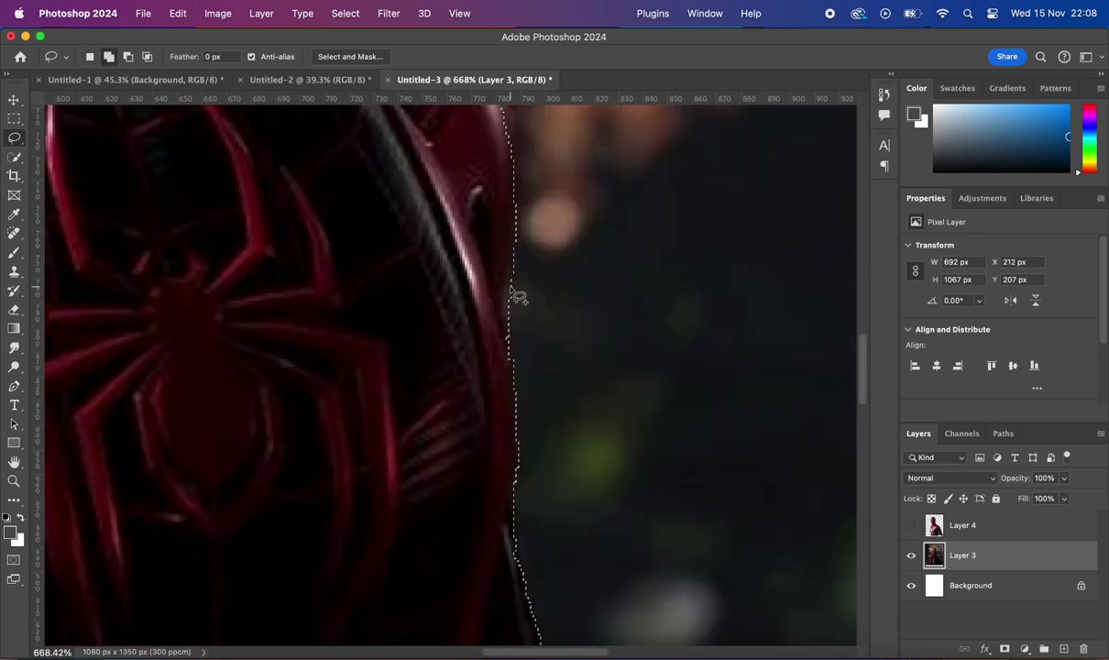
{"action": "scroll", "coordinate": [516, 311], "scroll_direction": "down", "scroll_amount": 3}
{"action": "scroll", "coordinate": [513, 376], "scroll_direction": "down", "scroll_amount": 3}
{"action": "scroll", "coordinate": [449, 240], "scroll_direction": "down", "scroll_amount": 3}
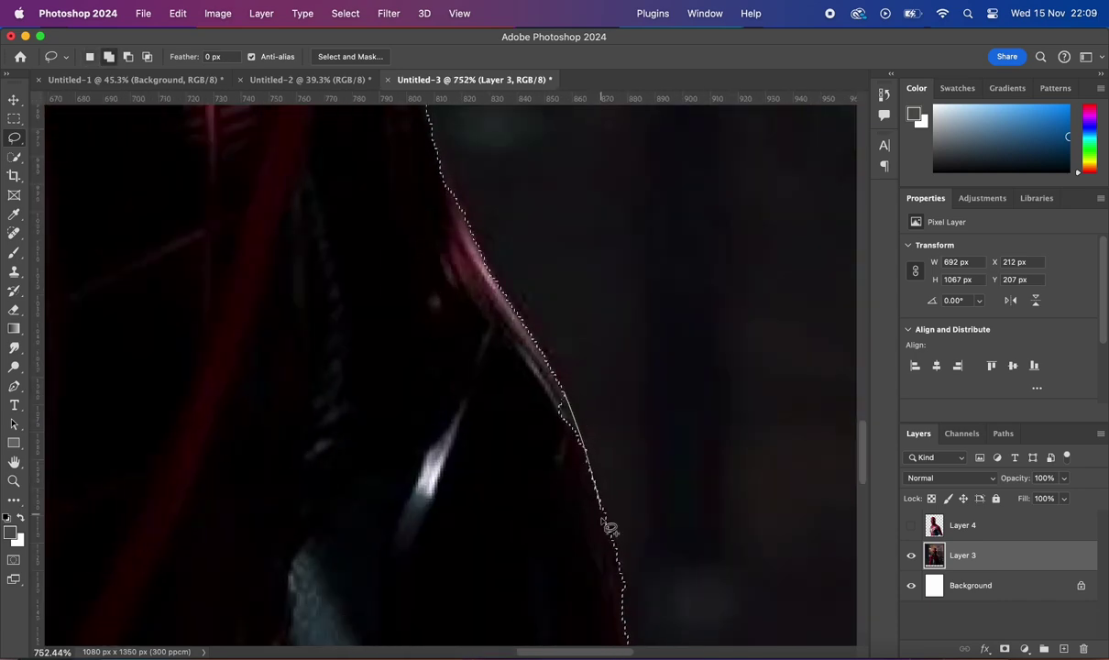
{"action": "scroll", "coordinate": [608, 527], "scroll_direction": "down", "scroll_amount": 3}
{"action": "scroll", "coordinate": [579, 369], "scroll_direction": "up", "scroll_amount": 3}
Refine Miles's shoulder edge in the selection, then mask Layer 3's background
{"action": "left_click_drag", "start_coordinate": [481, 332], "coordinate": [503, 417]}
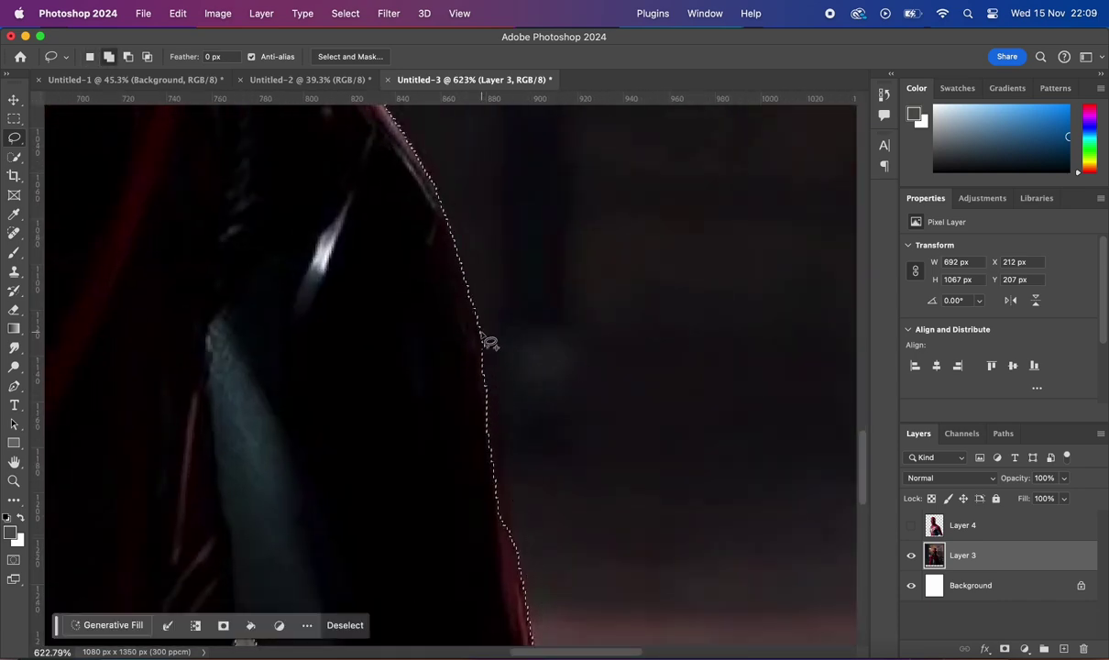
{"action": "scroll", "coordinate": [502, 435], "scroll_direction": "up", "scroll_amount": 1}
{"action": "scroll", "coordinate": [503, 436], "scroll_direction": "left", "scroll_amount": 1}
{"action": "key", "text": "alt"}
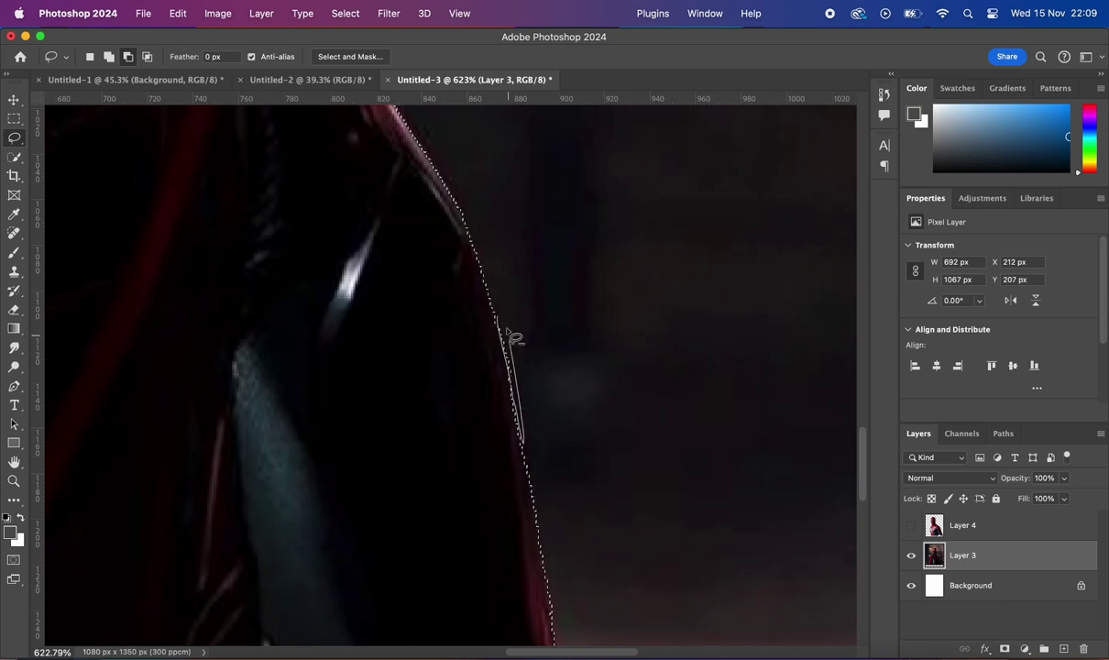
{"action": "left_click_drag", "start_coordinate": [515, 339], "coordinate": [502, 321]}
{"action": "scroll", "coordinate": [515, 366], "scroll_direction": "down", "scroll_amount": 5}
{"action": "scroll", "coordinate": [574, 541], "scroll_direction": "left", "scroll_amount": 10}
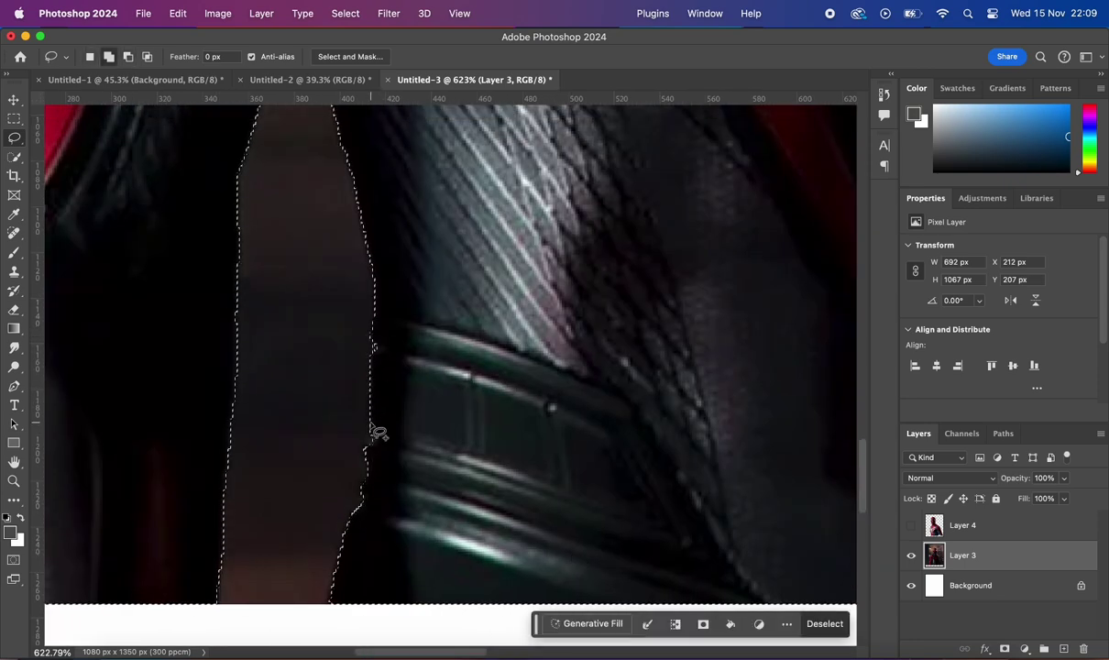
{"action": "scroll", "coordinate": [376, 431], "scroll_direction": "up", "scroll_amount": 2}
{"action": "scroll", "coordinate": [386, 404], "scroll_direction": "left", "scroll_amount": 3}
{"action": "scroll", "coordinate": [396, 450], "scroll_direction": "left", "scroll_amount": 5}
{"action": "scroll", "coordinate": [272, 433], "scroll_direction": "up", "scroll_amount": 1}
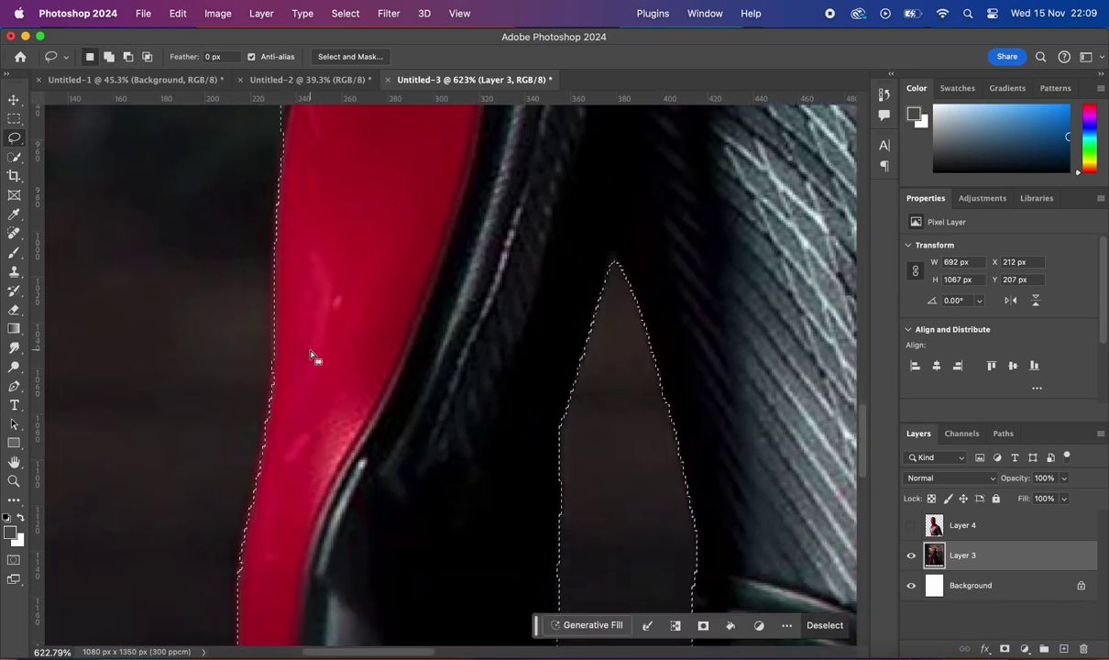
{"action": "scroll", "coordinate": [297, 322], "scroll_direction": "down", "scroll_amount": 2}
{"action": "scroll", "coordinate": [279, 389], "scroll_direction": "up", "scroll_amount": 6}
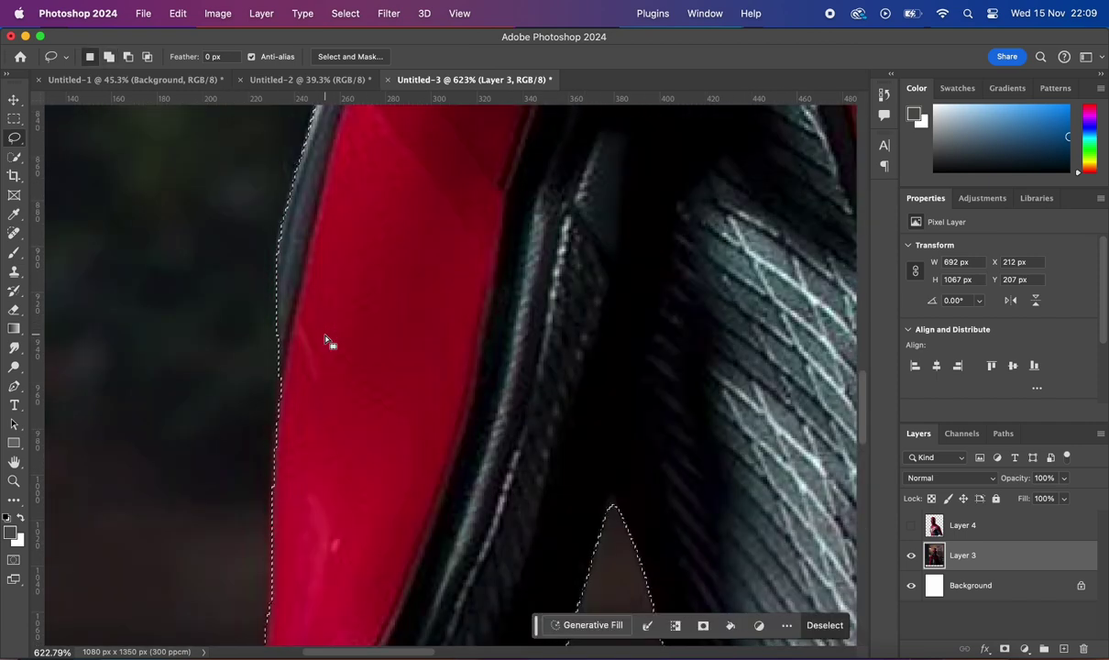
{"action": "scroll", "coordinate": [316, 385], "scroll_direction": "down", "scroll_amount": 5}
{"action": "left_click", "coordinate": [703, 625]}
Copy the masked Miles onto Layer 5 and hide the original Layer 3
{"action": "scroll", "coordinate": [339, 367], "scroll_direction": "up", "scroll_amount": 3}
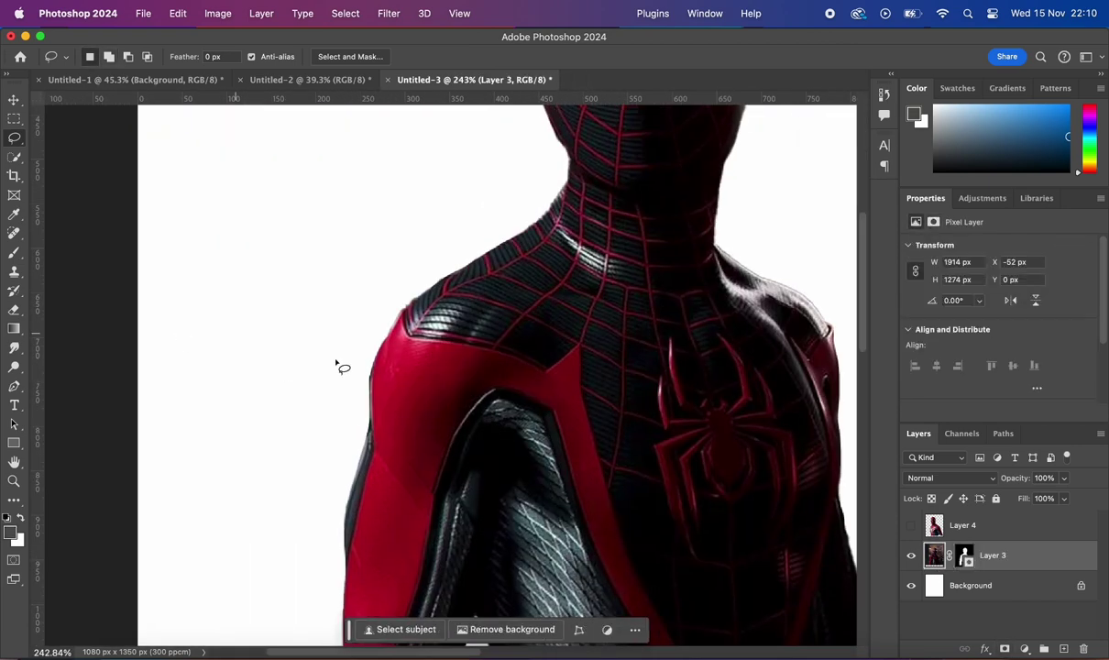
{"action": "key", "text": "ctrl+j"}
{"action": "left_click", "coordinate": [911, 585]}
Erase ragged background fringe from Layer 5's edges at high zoom
{"action": "key", "text": "e"}
{"action": "scroll", "coordinate": [443, 295], "scroll_direction": "up", "scroll_amount": 2}
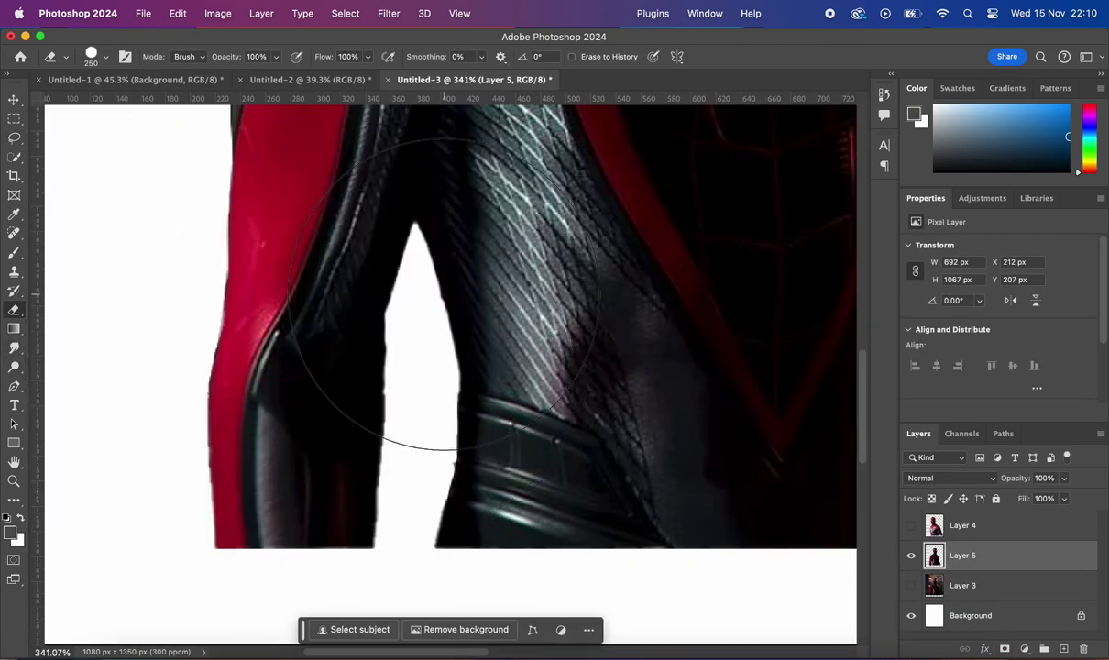
{"action": "scroll", "coordinate": [416, 307], "scroll_direction": "up", "scroll_amount": 3}
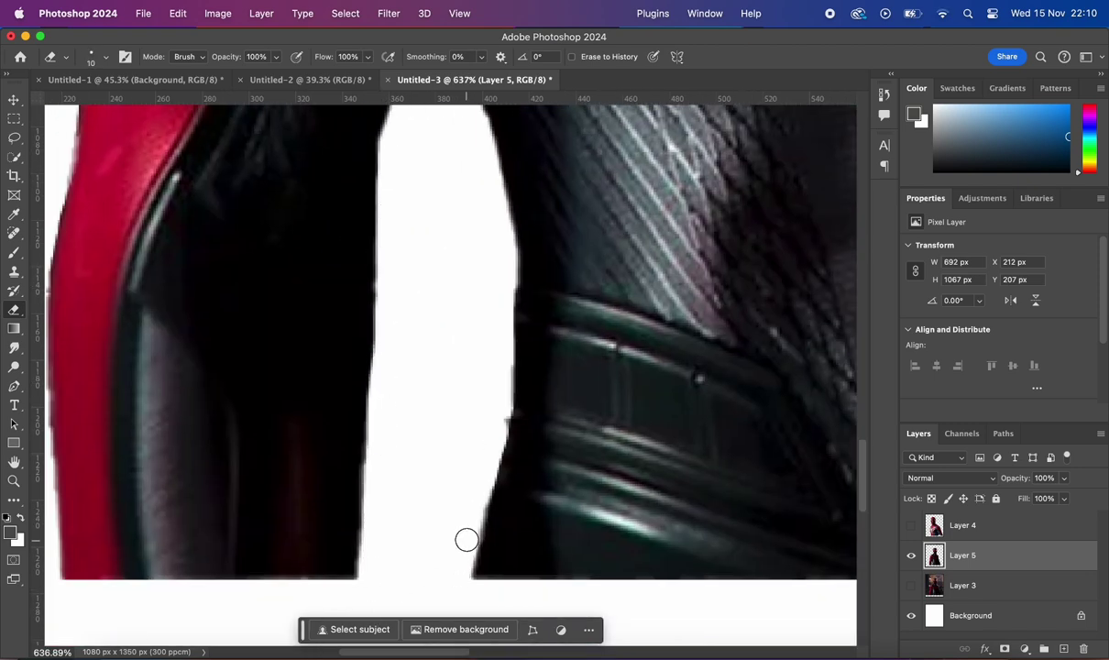
{"action": "scroll", "coordinate": [253, 580], "scroll_direction": "left", "scroll_amount": 5}
{"action": "scroll", "coordinate": [243, 253], "scroll_direction": "up", "scroll_amount": 5}
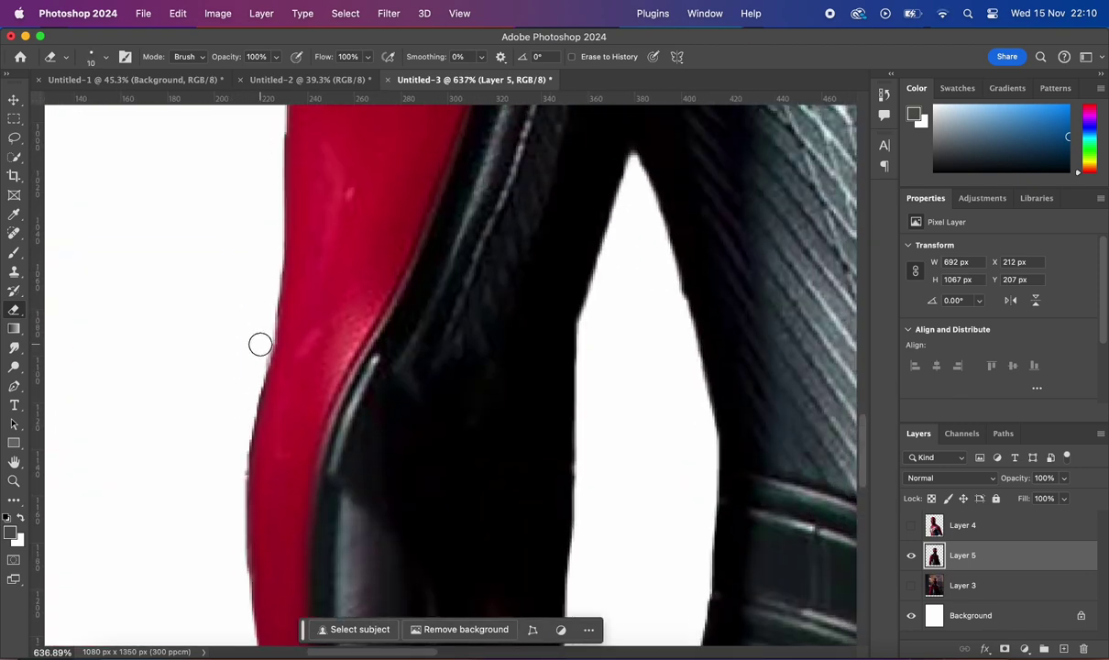
{"action": "scroll", "coordinate": [259, 344], "scroll_direction": "up", "scroll_amount": 5}
{"action": "scroll", "coordinate": [235, 495], "scroll_direction": "up", "scroll_amount": 5}
{"action": "scroll", "coordinate": [255, 603], "scroll_direction": "up", "scroll_amount": 2}
{"action": "scroll", "coordinate": [318, 291], "scroll_direction": "up", "scroll_amount": 5}
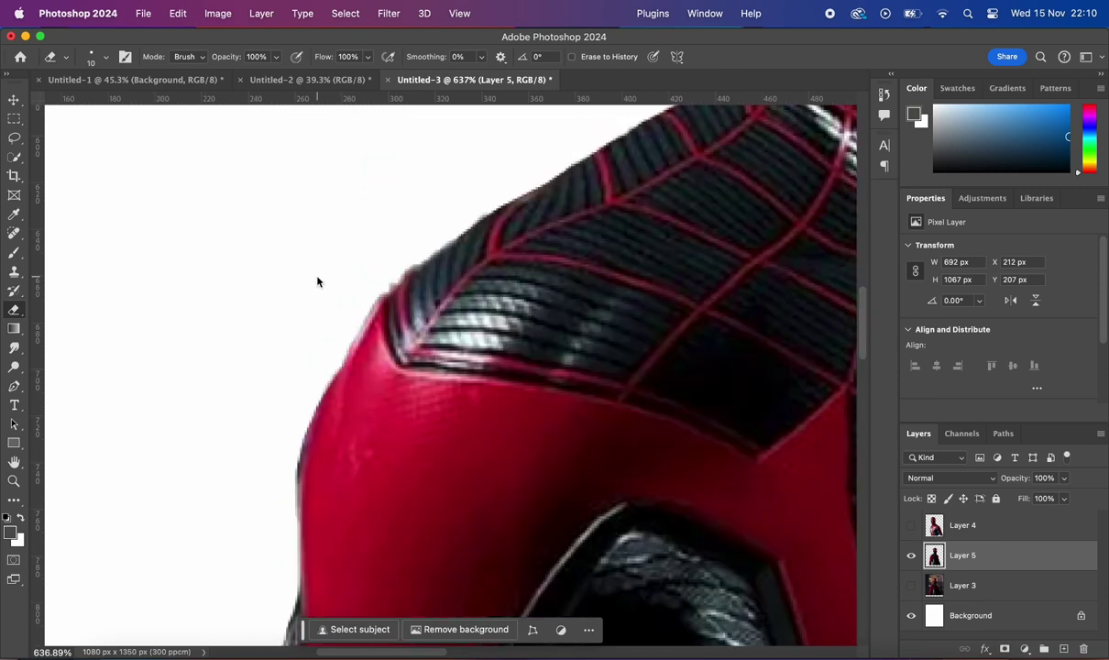
{"action": "scroll", "coordinate": [329, 347], "scroll_direction": "down", "scroll_amount": 5}
{"action": "scroll", "coordinate": [392, 293], "scroll_direction": "up", "scroll_amount": 5}
{"action": "scroll", "coordinate": [277, 399], "scroll_direction": "up", "scroll_amount": 5}
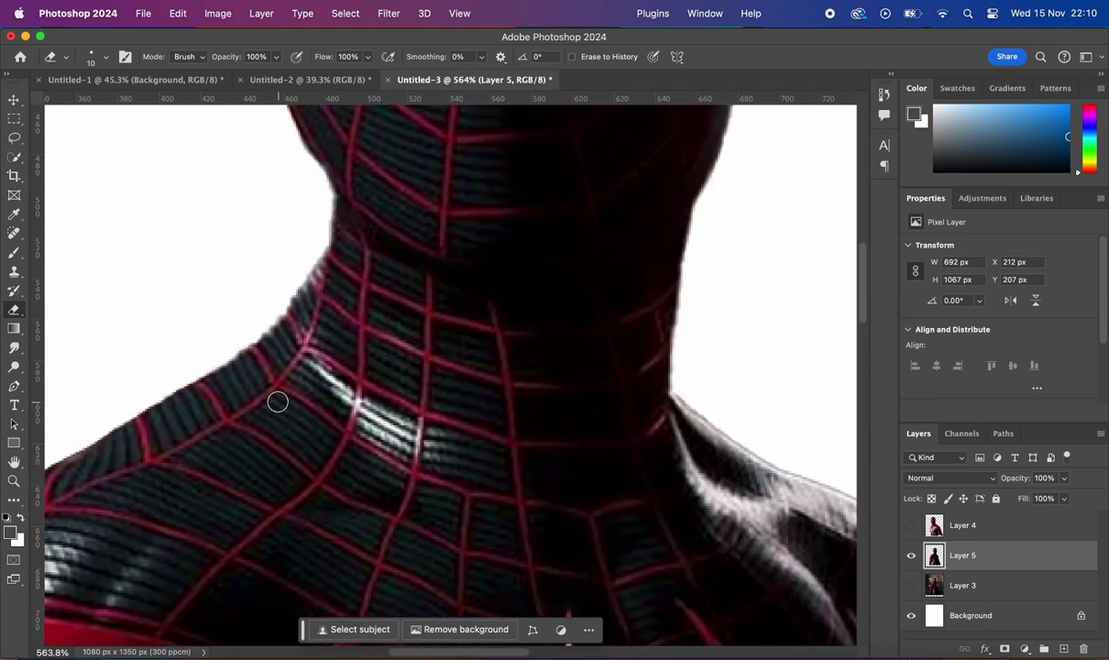
{"action": "scroll", "coordinate": [446, 186], "scroll_direction": "right", "scroll_amount": 3}
{"action": "scroll", "coordinate": [422, 278], "scroll_direction": "up", "scroll_amount": 5}
{"action": "scroll", "coordinate": [264, 303], "scroll_direction": "right", "scroll_amount": 3}
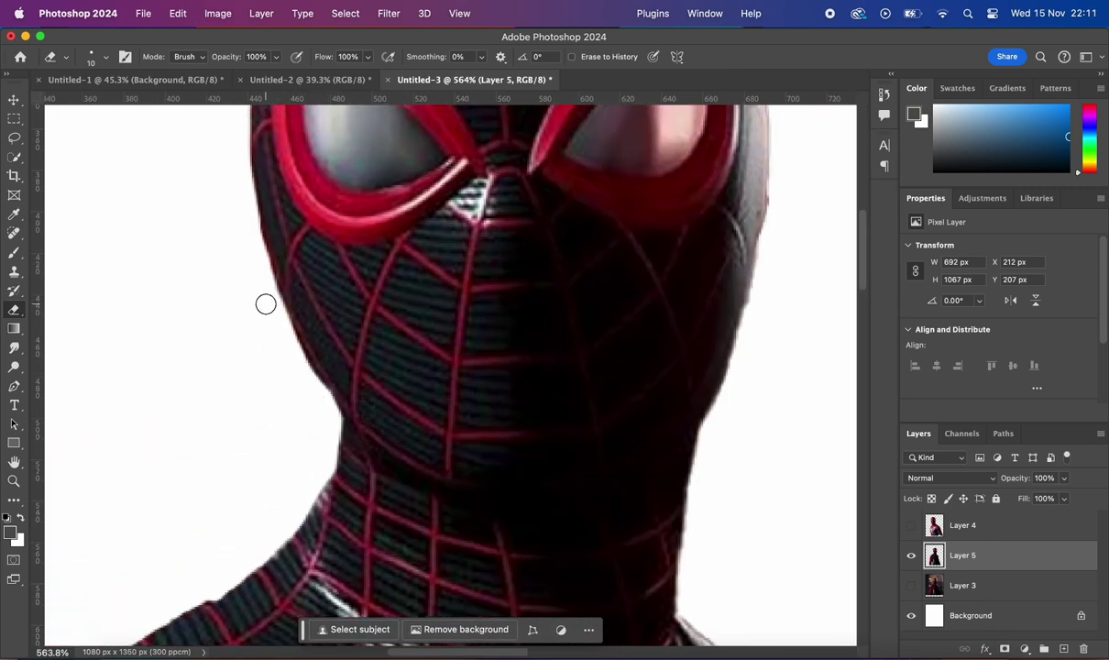
{"action": "scroll", "coordinate": [317, 391], "scroll_direction": "up", "scroll_amount": 2}
{"action": "scroll", "coordinate": [282, 368], "scroll_direction": "up", "scroll_amount": 5}
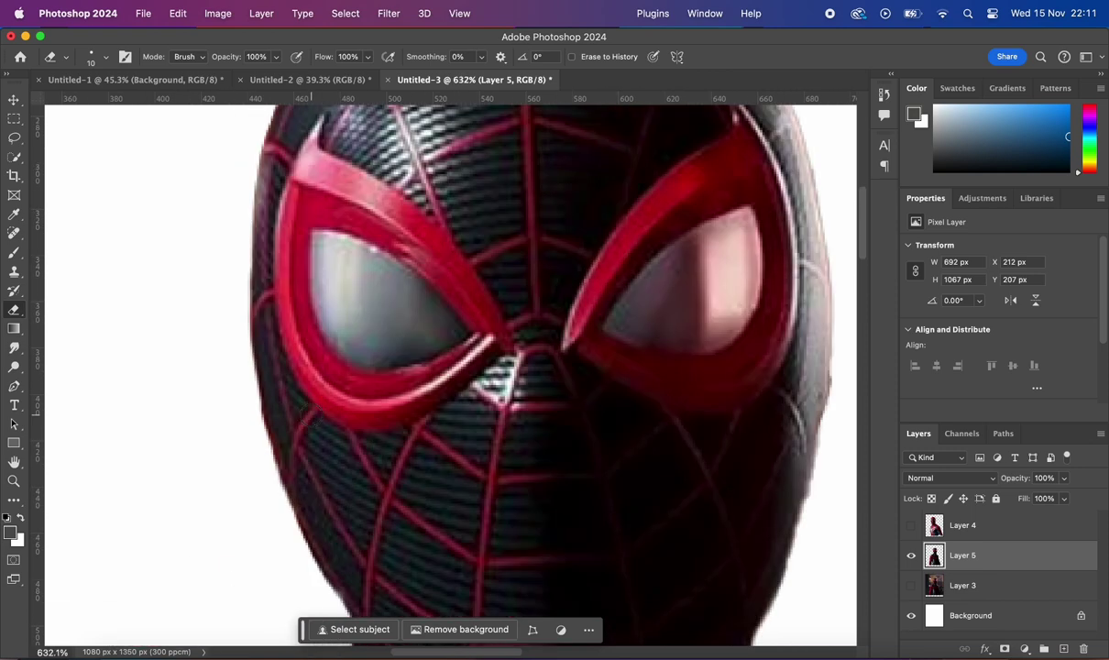
{"action": "scroll", "coordinate": [340, 378], "scroll_direction": "up", "scroll_amount": 5}
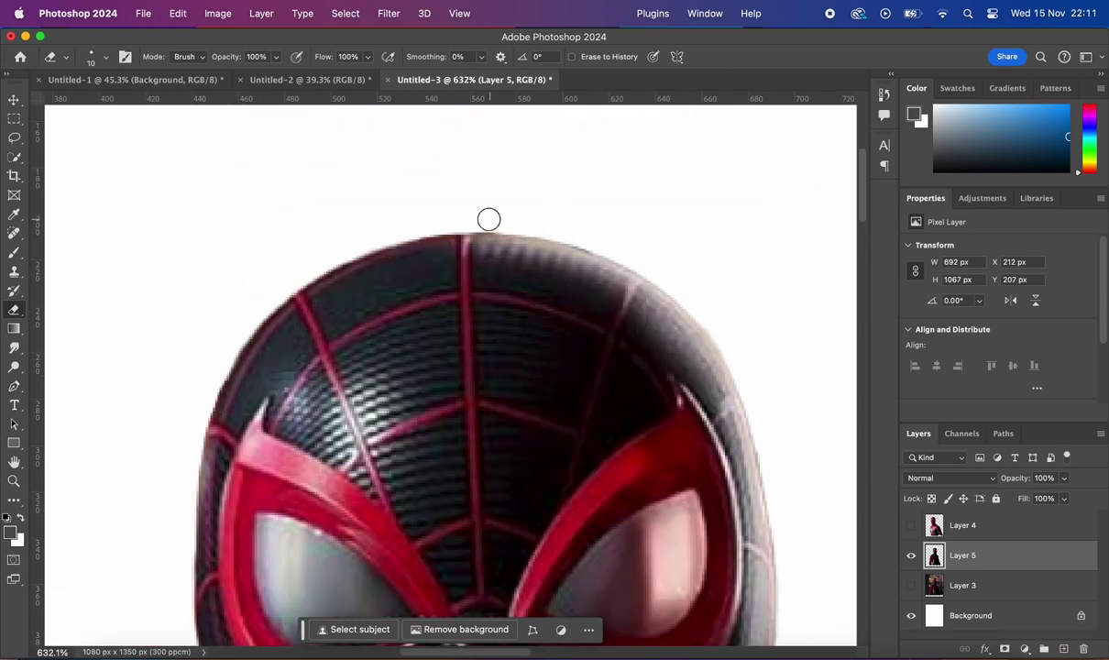
Continue erasing Layer 5's remaining edge fringe while panning across the figure
{"action": "scroll", "coordinate": [489, 219], "scroll_direction": "right", "scroll_amount": 3}
{"action": "scroll", "coordinate": [423, 200], "scroll_direction": "down", "scroll_amount": 1}
{"action": "scroll", "coordinate": [555, 272], "scroll_direction": "down", "scroll_amount": 5}
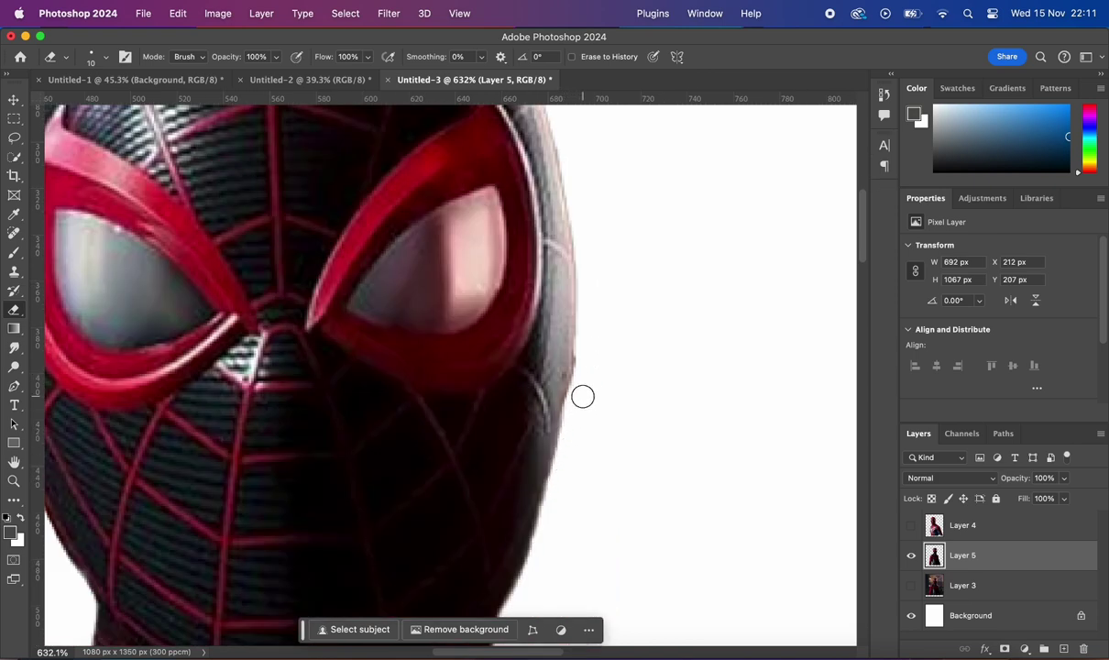
{"action": "scroll", "coordinate": [583, 396], "scroll_direction": "down", "scroll_amount": 4}
{"action": "scroll", "coordinate": [516, 467], "scroll_direction": "down", "scroll_amount": 5}
{"action": "scroll", "coordinate": [495, 567], "scroll_direction": "up", "scroll_amount": 3}
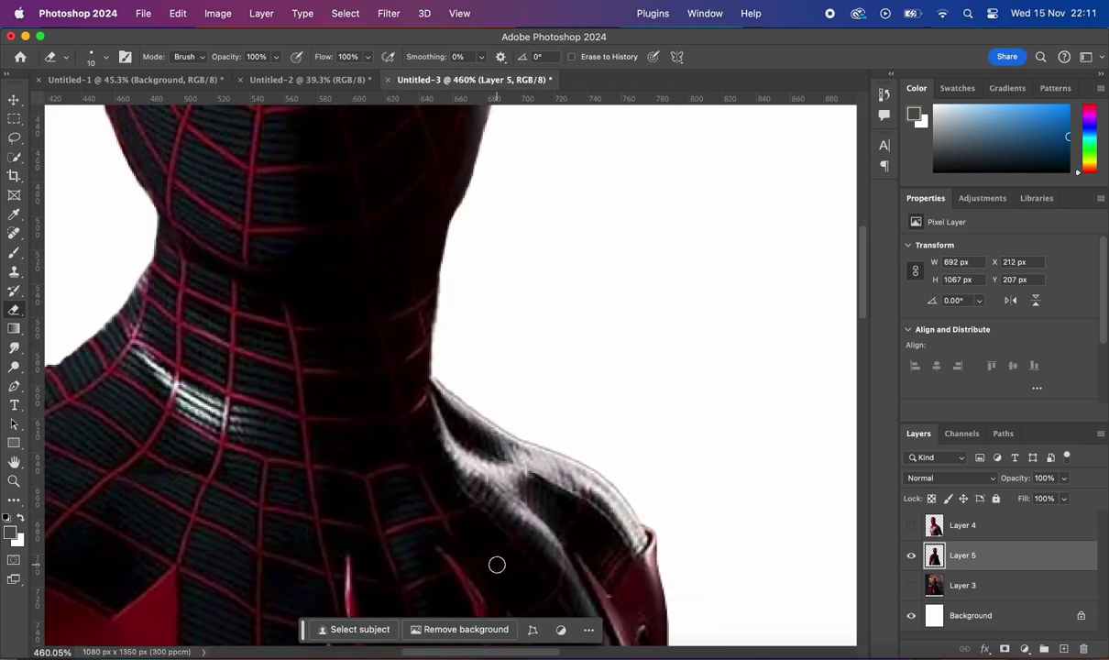
{"action": "scroll", "coordinate": [495, 566], "scroll_direction": "up", "scroll_amount": 3}
{"action": "scroll", "coordinate": [483, 414], "scroll_direction": "down", "scroll_amount": 5}
{"action": "scroll", "coordinate": [572, 176], "scroll_direction": "right", "scroll_amount": 4}
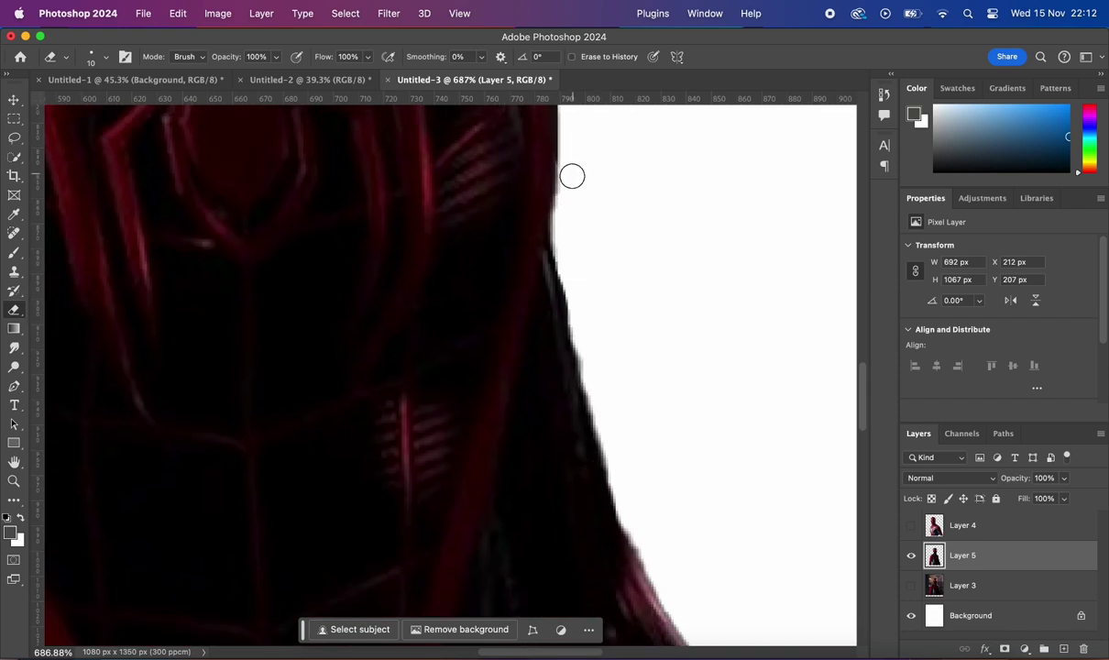
{"action": "scroll", "coordinate": [588, 345], "scroll_direction": "down", "scroll_amount": 5}
{"action": "scroll", "coordinate": [511, 359], "scroll_direction": "right", "scroll_amount": 3}
{"action": "scroll", "coordinate": [546, 415], "scroll_direction": "down", "scroll_amount": 5}
{"action": "scroll", "coordinate": [546, 358], "scroll_direction": "right", "scroll_amount": 3}
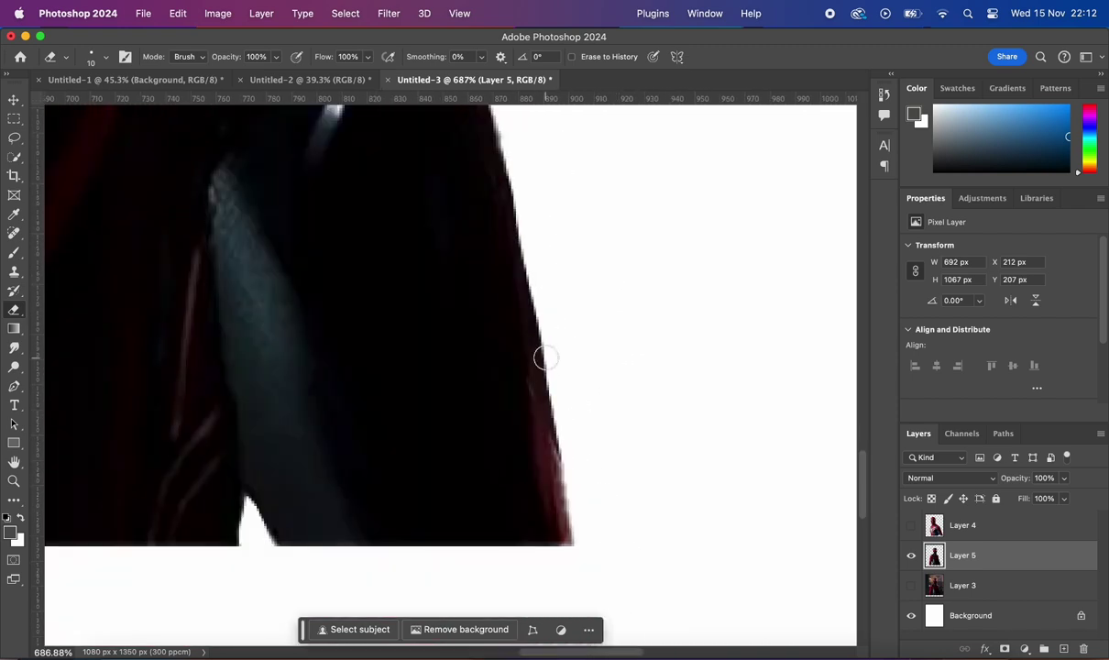
{"action": "scroll", "coordinate": [584, 540], "scroll_direction": "down", "scroll_amount": 10}
Hide the black-and-red Spider-Man, select the red-and-blue one and tidy his edges
{"action": "left_click", "coordinate": [912, 555]}
{"action": "left_click", "coordinate": [911, 525]}
{"action": "left_click", "coordinate": [963, 525]}
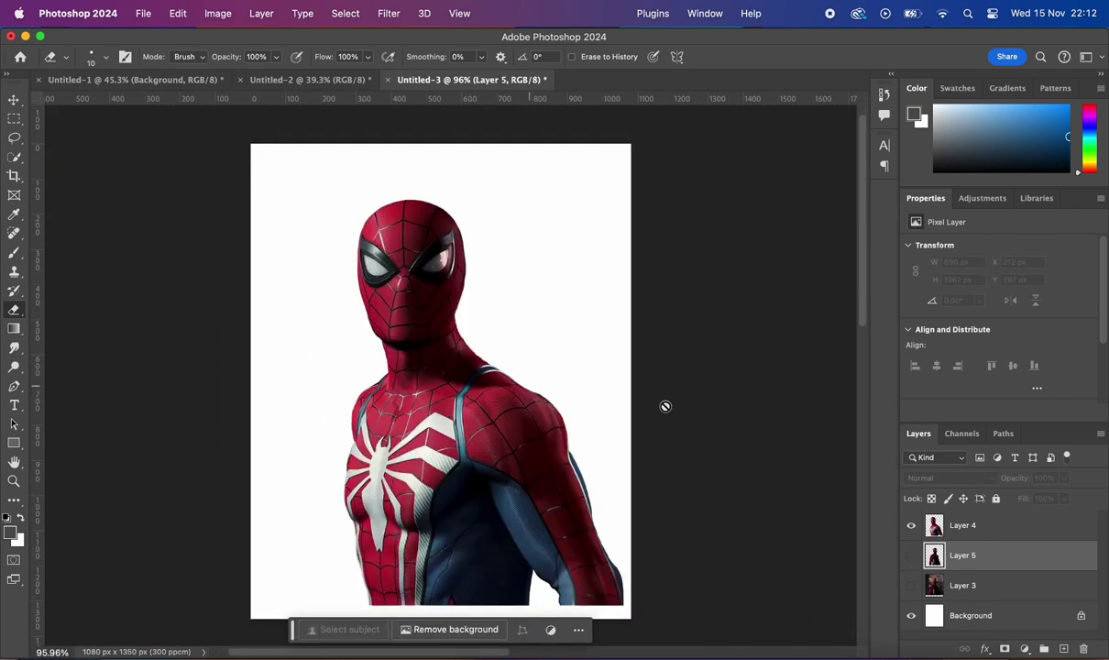
{"action": "scroll", "coordinate": [331, 251], "scroll_direction": "up", "scroll_amount": 8}
{"action": "scroll", "coordinate": [330, 251], "scroll_direction": "up", "scroll_amount": 3}
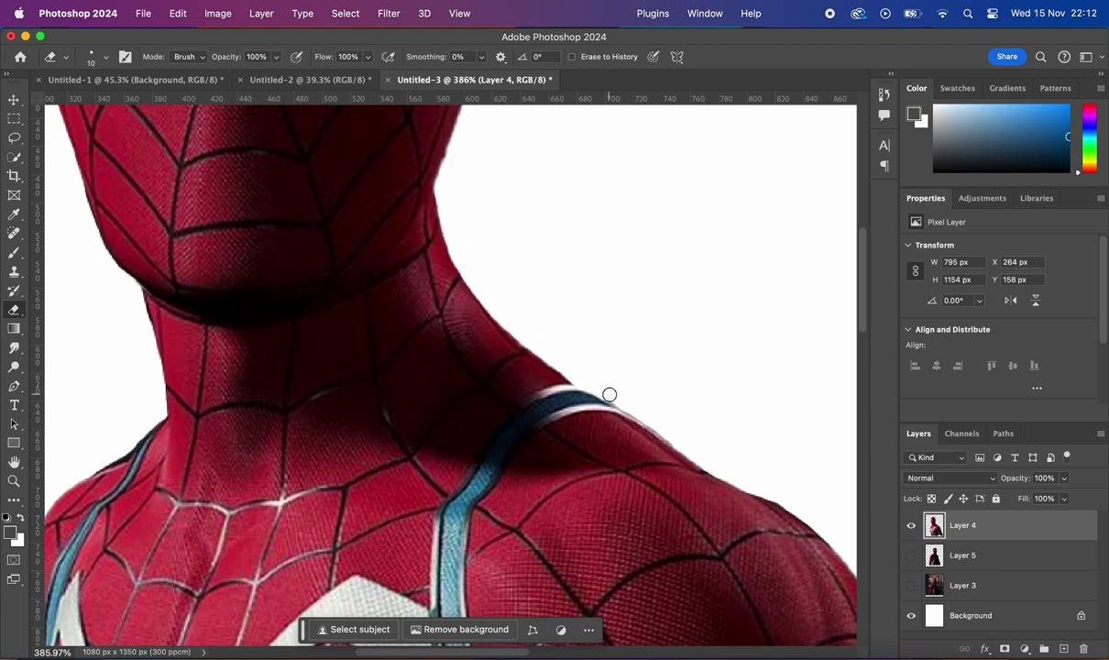
{"action": "scroll", "coordinate": [610, 394], "scroll_direction": "up", "scroll_amount": 3}
{"action": "scroll", "coordinate": [523, 403], "scroll_direction": "up", "scroll_amount": 3}
{"action": "scroll", "coordinate": [541, 335], "scroll_direction": "up", "scroll_amount": 6}
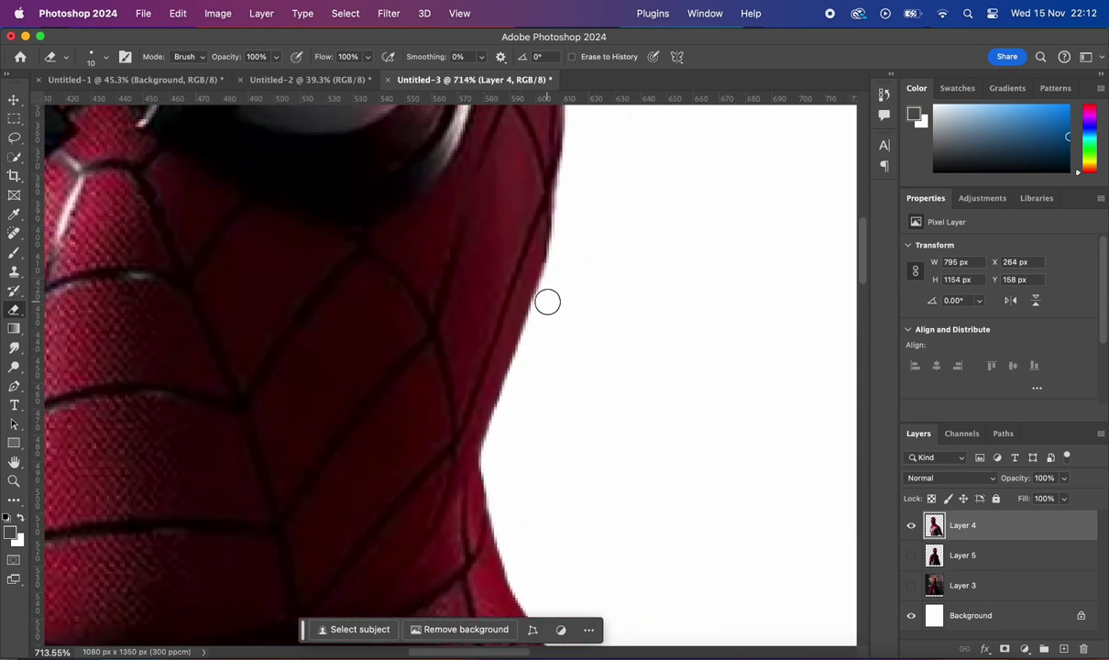
{"action": "scroll", "coordinate": [548, 301], "scroll_direction": "up", "scroll_amount": 5}
{"action": "scroll", "coordinate": [533, 335], "scroll_direction": "down", "scroll_amount": 3}
{"action": "scroll", "coordinate": [728, 344], "scroll_direction": "right", "scroll_amount": 3}
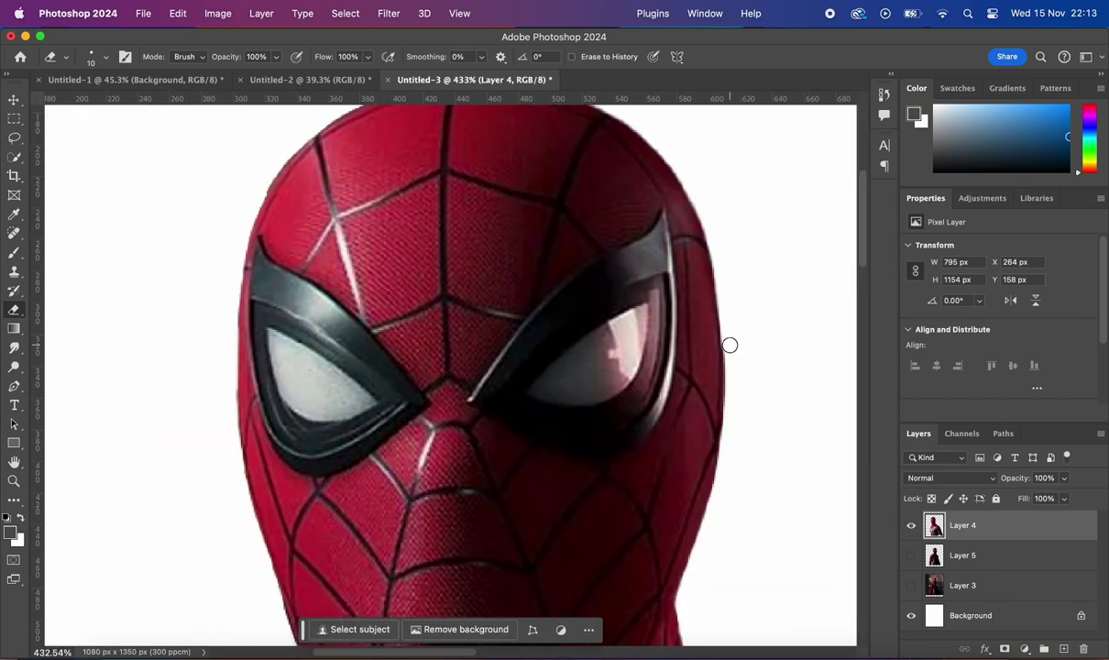
{"action": "scroll", "coordinate": [448, 386], "scroll_direction": "left", "scroll_amount": 2}
{"action": "scroll", "coordinate": [356, 274], "scroll_direction": "down", "scroll_amount": 3}
{"action": "scroll", "coordinate": [401, 453], "scroll_direction": "down", "scroll_amount": 5}
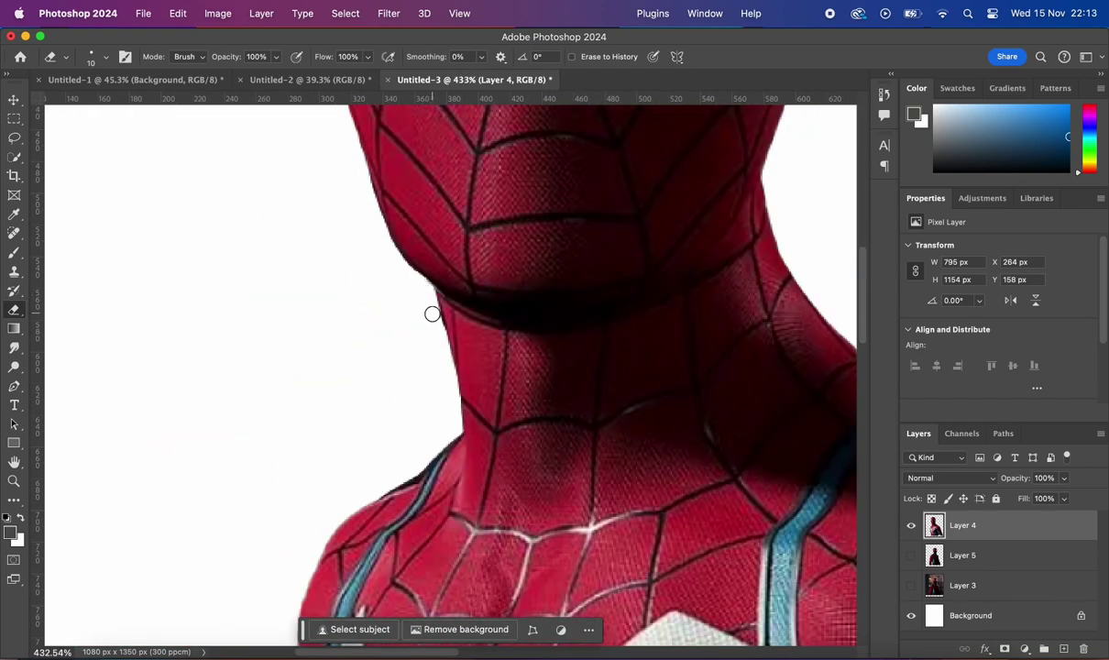
{"action": "scroll", "coordinate": [433, 314], "scroll_direction": "down", "scroll_amount": 5}
{"action": "scroll", "coordinate": [301, 374], "scroll_direction": "down", "scroll_amount": 5}
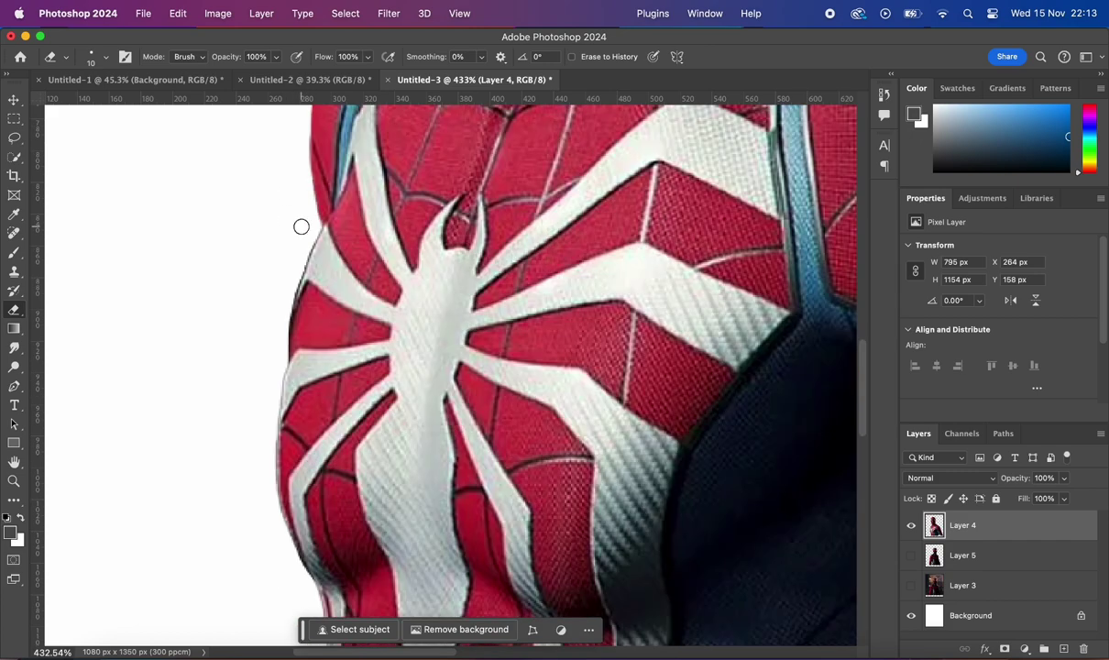
{"action": "scroll", "coordinate": [271, 468], "scroll_direction": "down", "scroll_amount": 5}
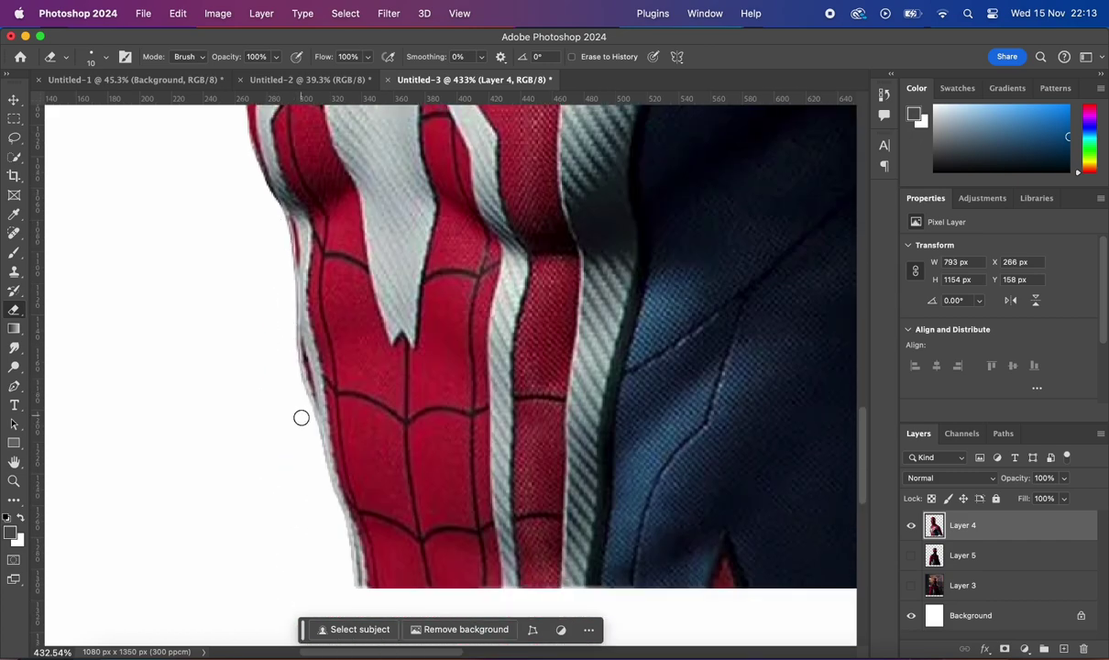
{"action": "scroll", "coordinate": [477, 438], "scroll_direction": "right", "scroll_amount": 10}
{"action": "scroll", "coordinate": [681, 495], "scroll_direction": "up", "scroll_amount": 5}
{"action": "scroll", "coordinate": [507, 249], "scroll_direction": "up", "scroll_amount": 5}
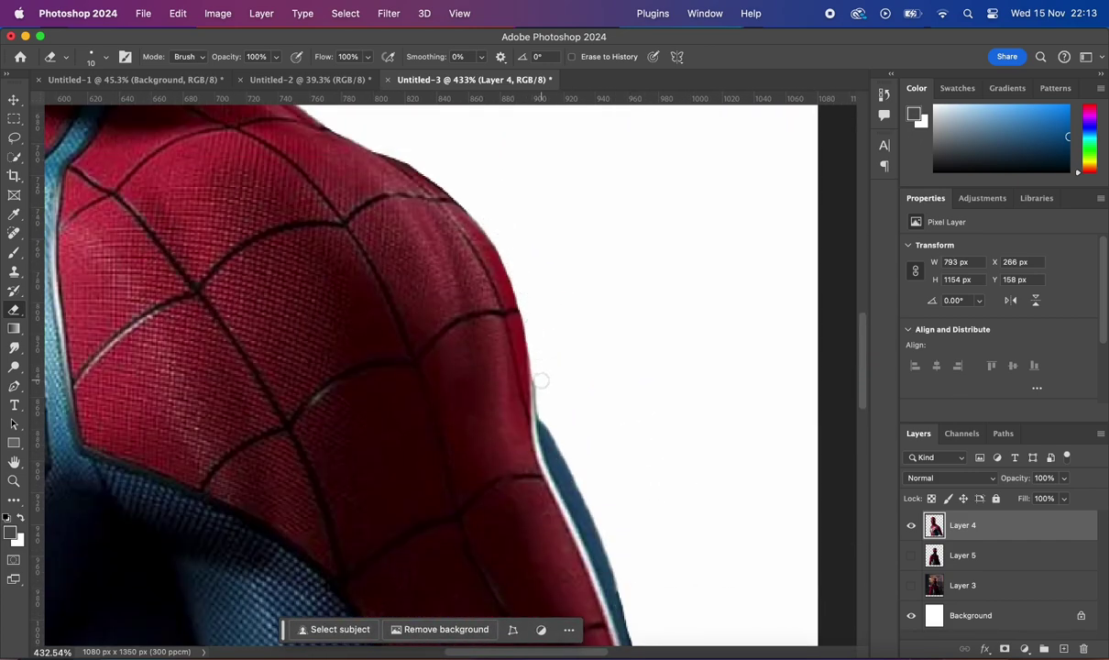
{"action": "scroll", "coordinate": [541, 381], "scroll_direction": "down", "scroll_amount": 5}
{"action": "scroll", "coordinate": [550, 367], "scroll_direction": "right", "scroll_amount": 2}
{"action": "scroll", "coordinate": [552, 297], "scroll_direction": "down", "scroll_amount": 10}
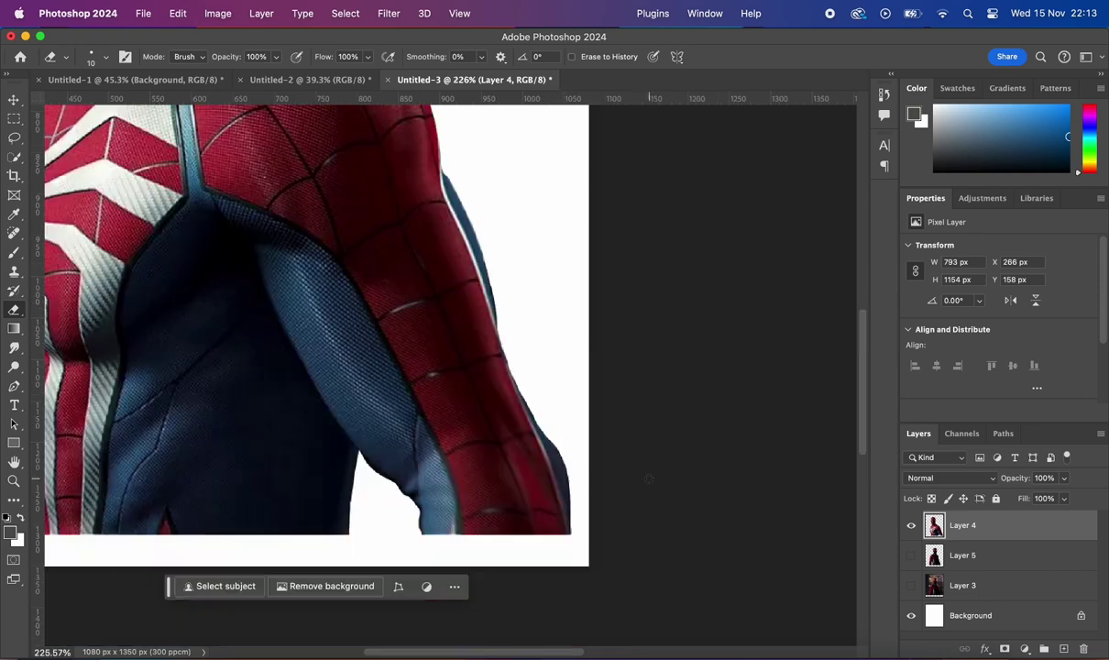
Shrink the red-and-blue Spider-Man and shift him left and down
{"action": "key", "text": "ctrl+t"}
{"action": "left_click_drag", "start_coordinate": [440, 357], "coordinate": [385, 413]}
{"action": "key", "text": "Return"}
Show the black-and-red Spider-Man and shrink him to sit behind the other
{"action": "left_click", "coordinate": [911, 555]}
{"action": "key", "text": "ctrl+t"}
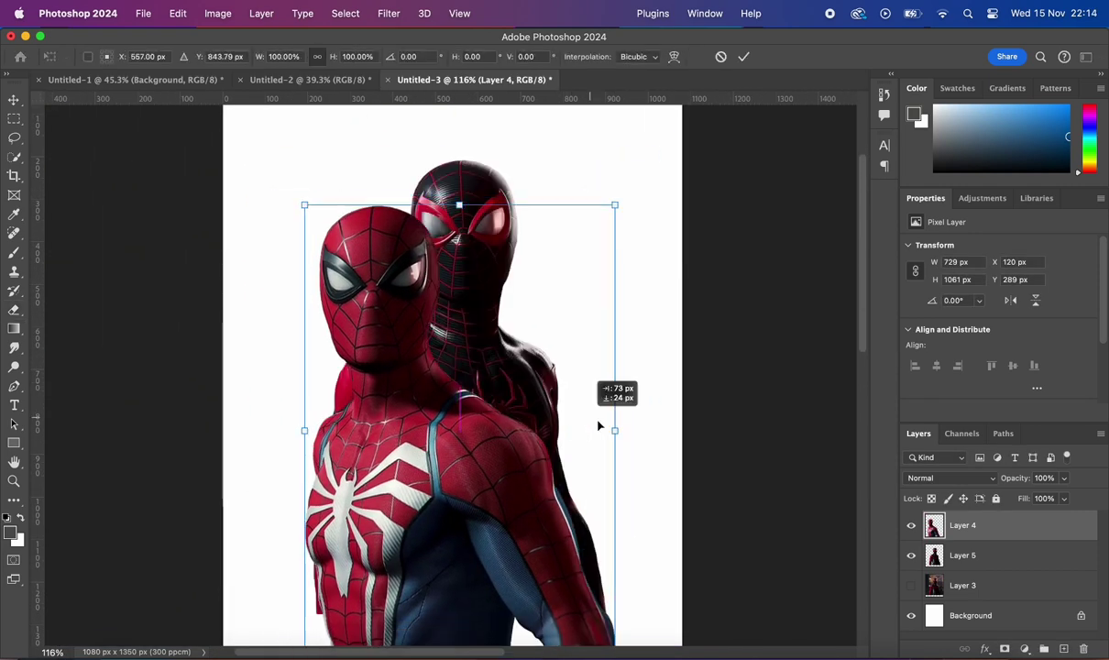
{"action": "key", "text": "Return"}
{"action": "left_click", "coordinate": [963, 555]}
{"action": "key", "text": "ctrl+t"}
{"action": "left_click_drag", "start_coordinate": [518, 275], "coordinate": [518, 240]}
{"action": "scroll", "coordinate": [518, 240], "scroll_direction": "down", "scroll_amount": 2}
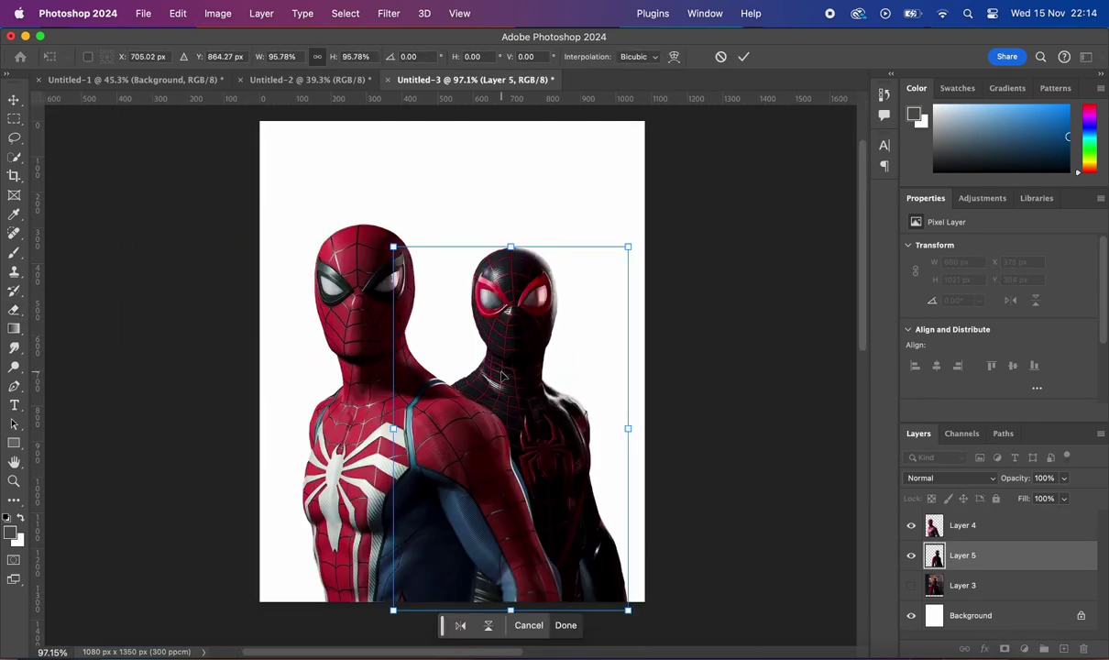
{"action": "key", "text": "Return"}
{"action": "left_click", "coordinate": [962, 525]}
Nudge the red-and-blue Spider-Man into place and scale up the placed New York skyline
{"action": "key", "text": "ctrl+t"}
{"action": "left_click_drag", "start_coordinate": [408, 437], "coordinate": [407, 444]}
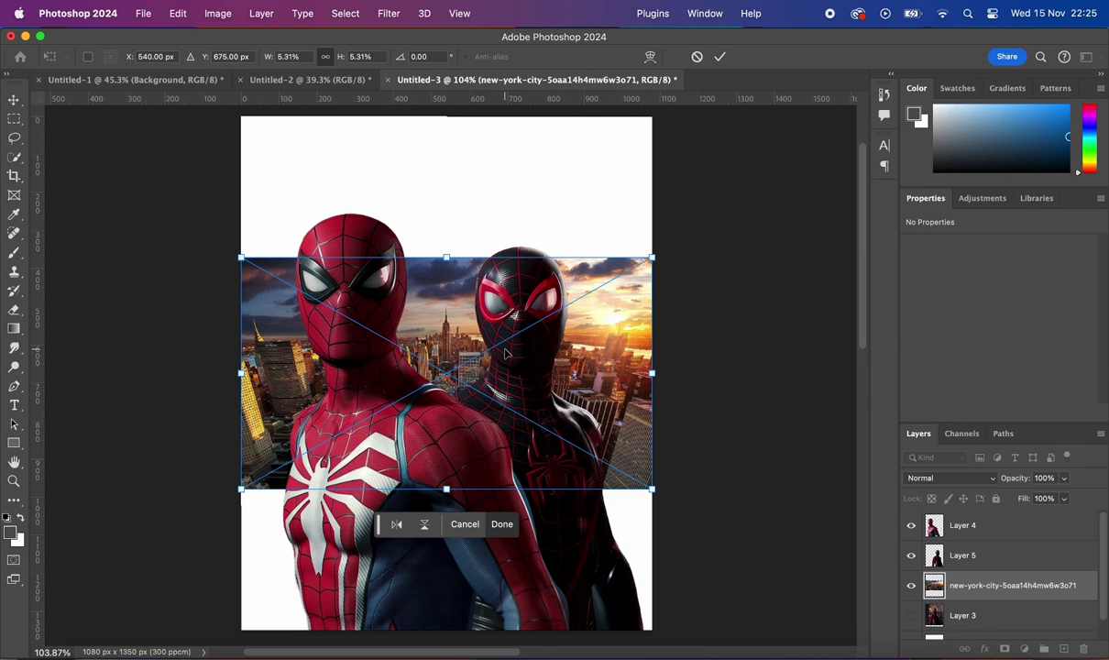
{"action": "mouse_move", "coordinate": [446, 110]}
{"action": "left_mouse_down"}
{"action": "mouse_move", "coordinate": [795, 374]}
{"action": "mouse_move", "coordinate": [807, 170]}
{"action": "left_mouse_up"}
Rotate, enlarge and tilt the New York skyline to cover the canvas, then commit it
{"action": "scroll", "coordinate": [366, 192], "scroll_direction": "down", "scroll_amount": 3}
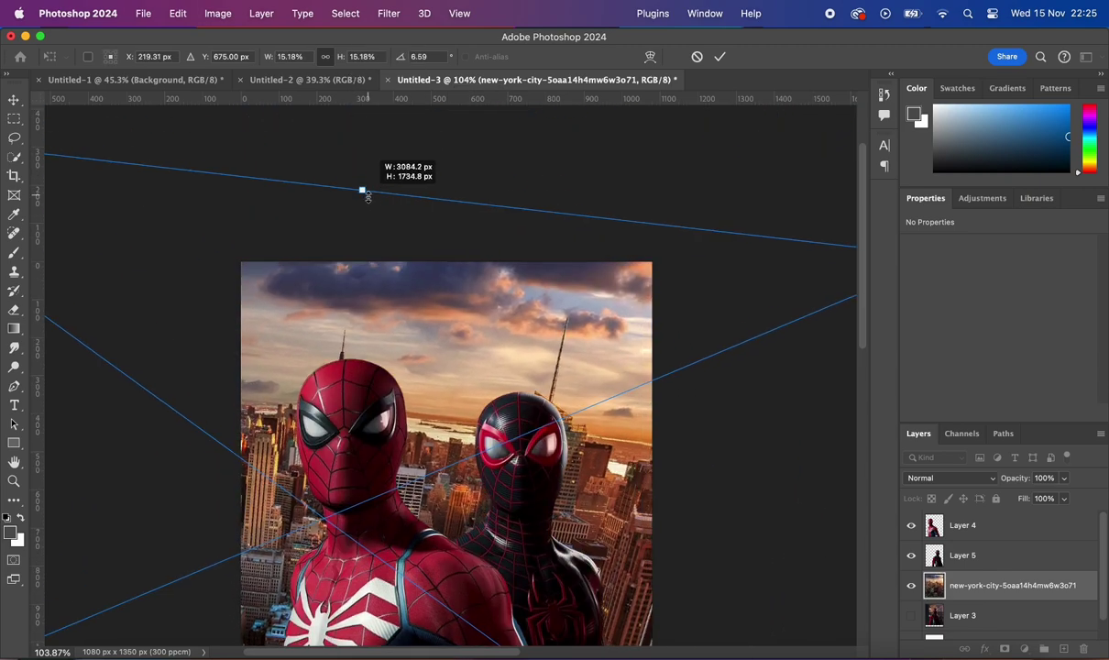
{"action": "left_click_drag", "start_coordinate": [367, 193], "coordinate": [362, 227]}
{"action": "scroll", "coordinate": [367, 231], "scroll_direction": "down", "scroll_amount": 2}
{"action": "scroll", "coordinate": [366, 231], "scroll_direction": "up", "scroll_amount": 2}
{"action": "left_click_drag", "start_coordinate": [726, 170], "coordinate": [695, 164]}
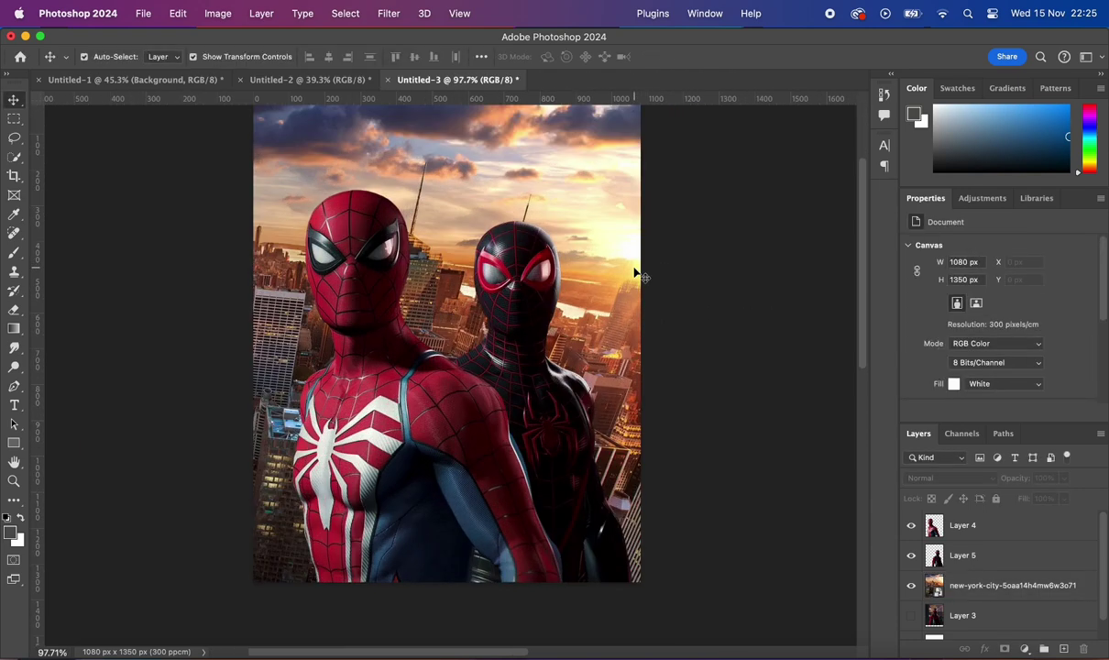
{"action": "left_click_drag", "start_coordinate": [625, 524], "coordinate": [645, 537]}
{"action": "key", "text": "Return"}
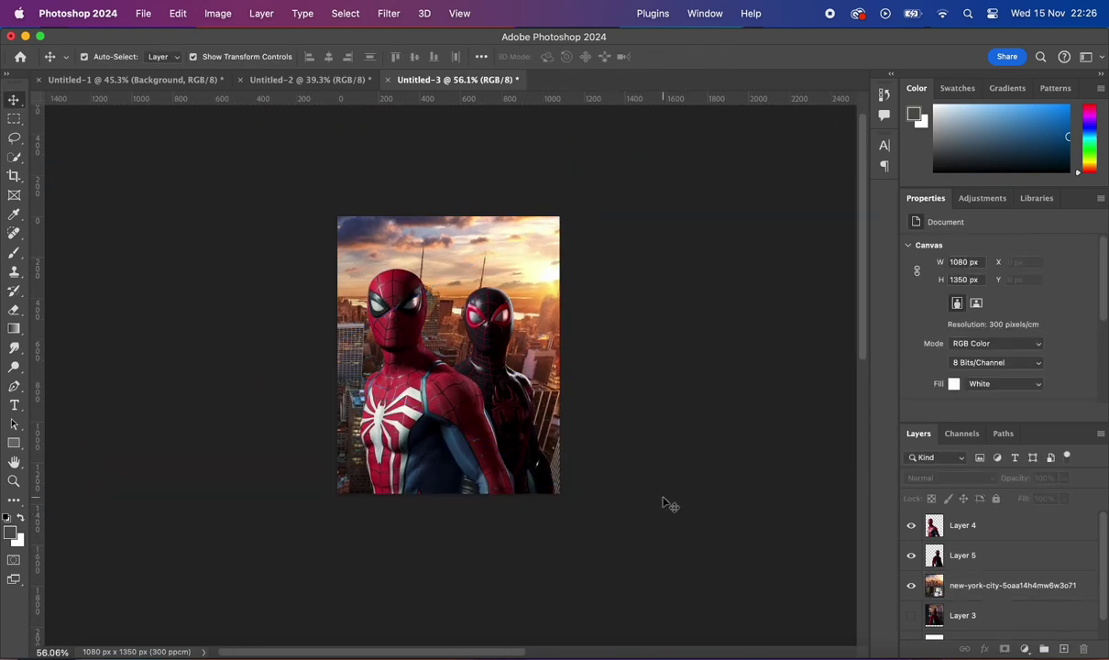
{"action": "scroll", "coordinate": [627, 376], "scroll_direction": "up", "scroll_amount": 3}
{"action": "scroll", "coordinate": [626, 376], "scroll_direction": "up", "scroll_amount": 3}
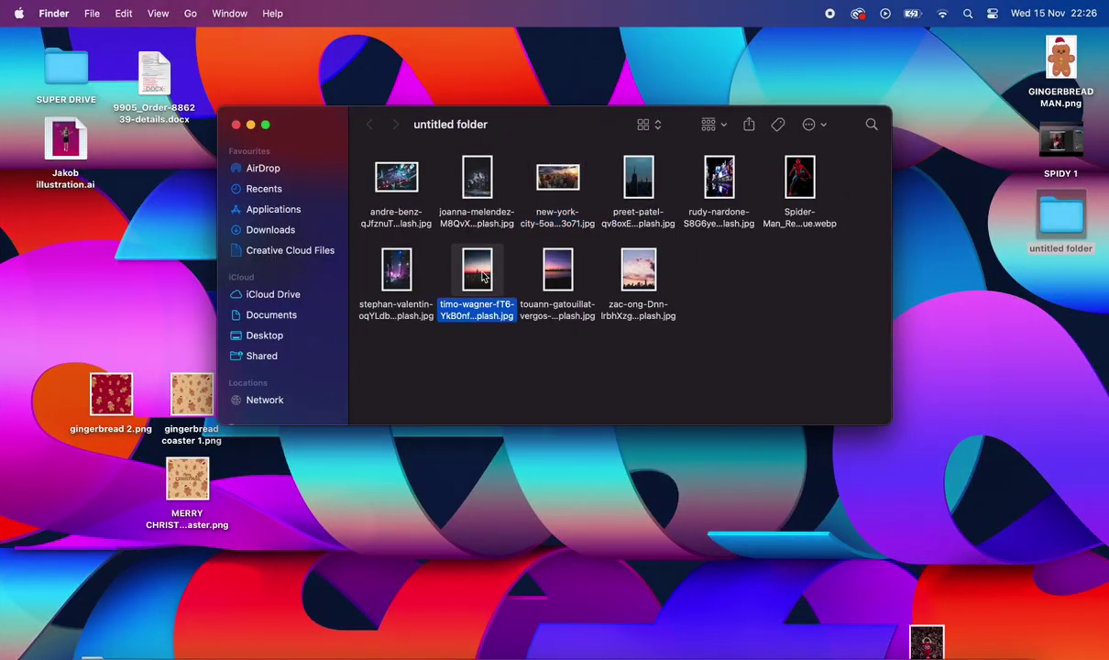
Place the timo-wagner sunset JPG from the untitled folder into the poster
{"action": "left_click", "coordinate": [639, 273]}
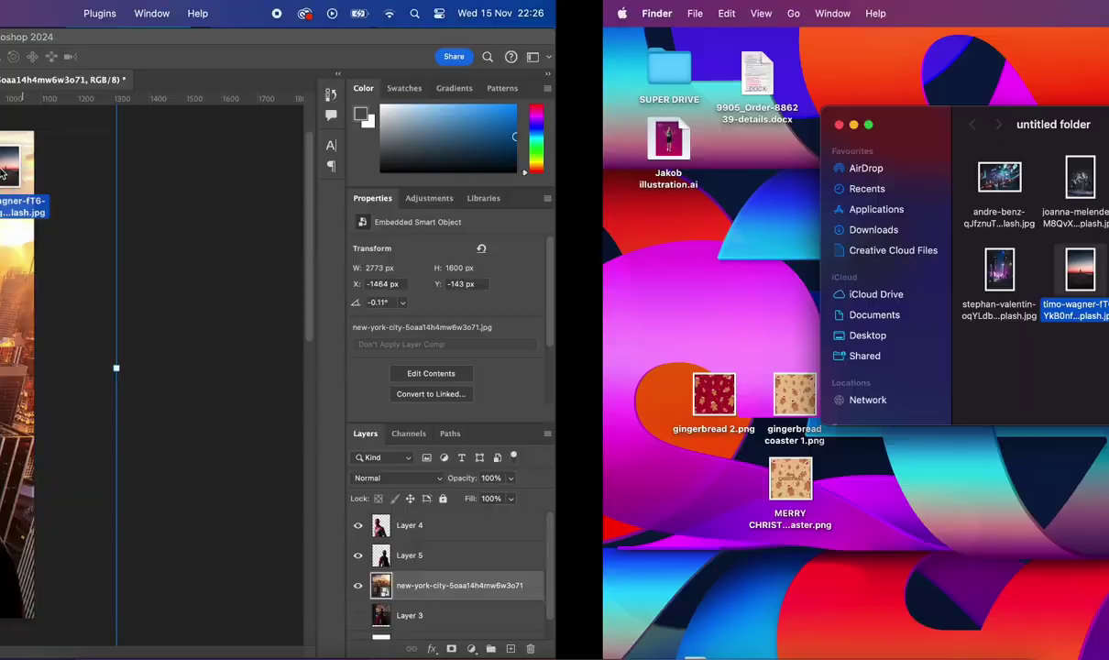
{"action": "key", "text": "Return"}
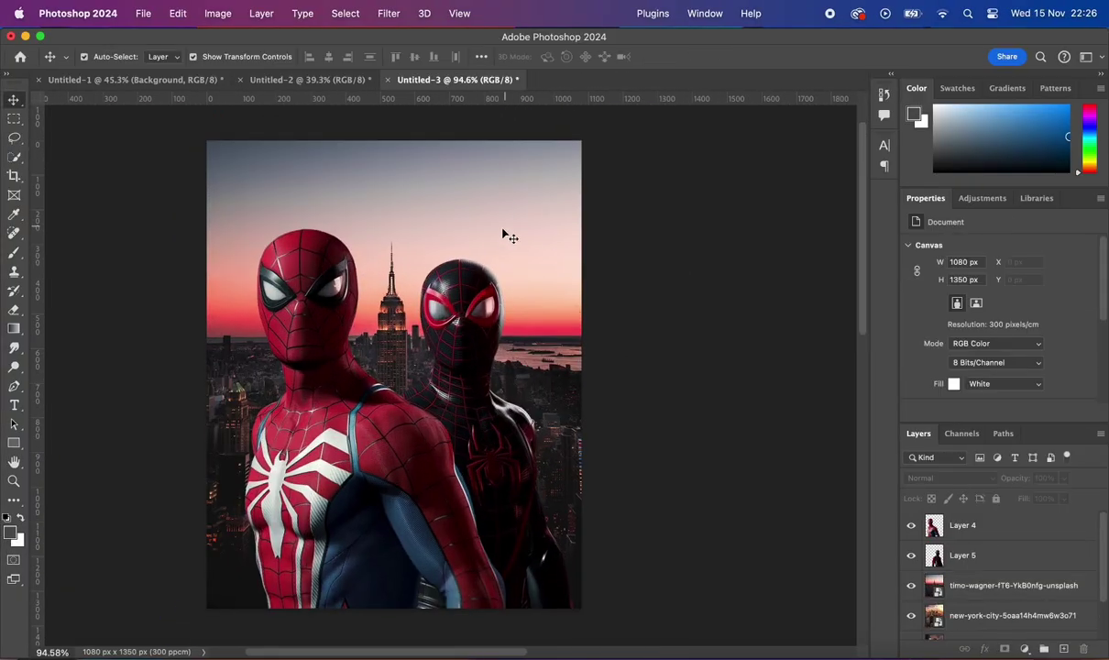
Compare backdrops, keep the timo-wagner sunset skyline visible and raise it behind the heroes
{"action": "left_click", "coordinate": [911, 587]}
{"action": "left_click", "coordinate": [911, 586]}
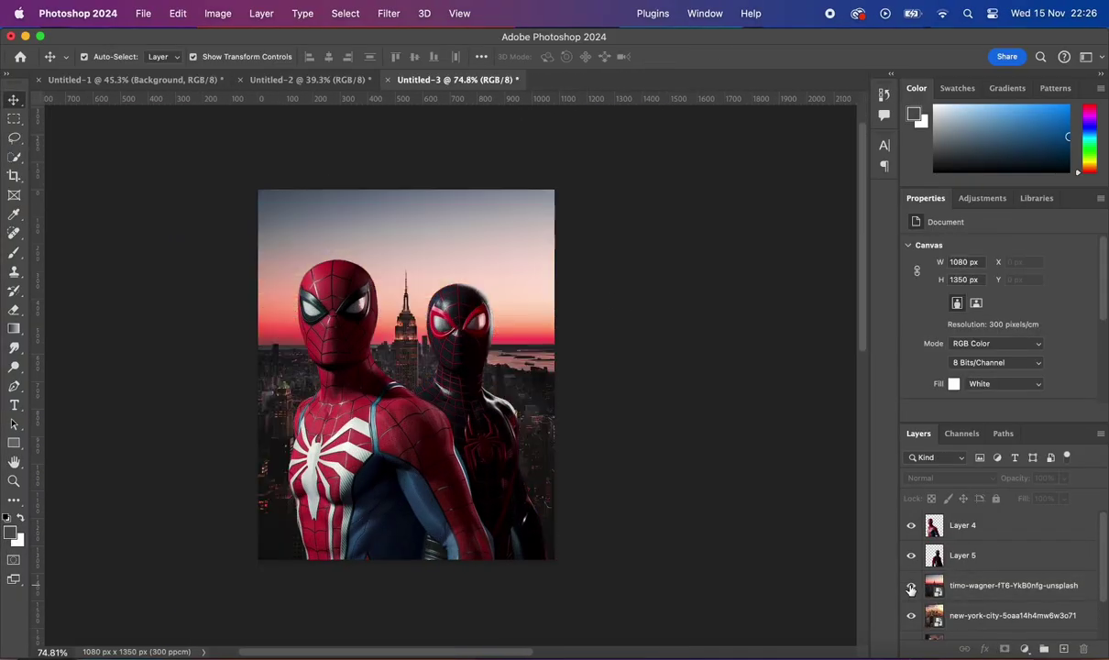
{"action": "left_click", "coordinate": [911, 587]}
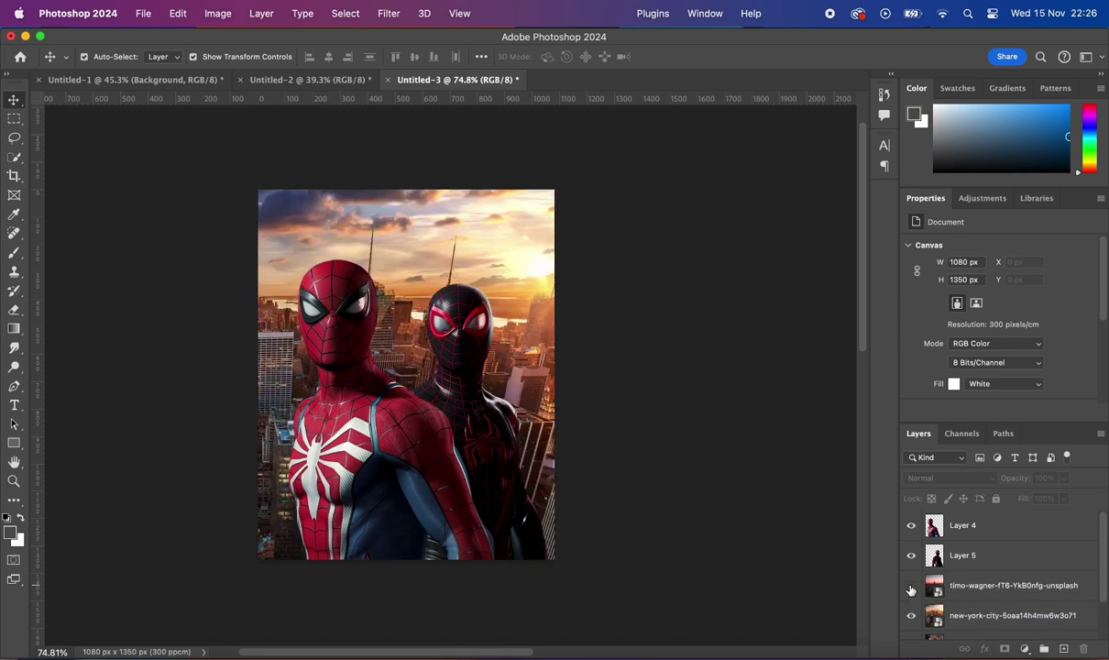
{"action": "left_click", "coordinate": [1009, 615]}
{"action": "left_click_drag", "start_coordinate": [557, 355], "coordinate": [559, 334]}
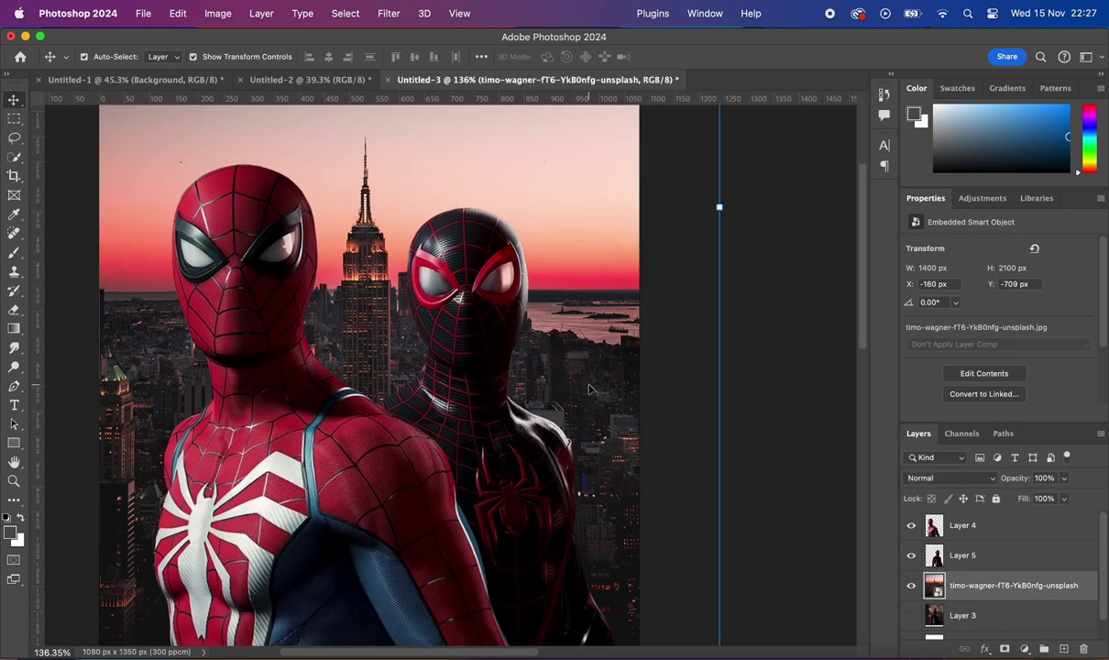
Try a Levels adjustment on Miles's layer, then delete it
{"action": "left_click", "coordinate": [1008, 556]}
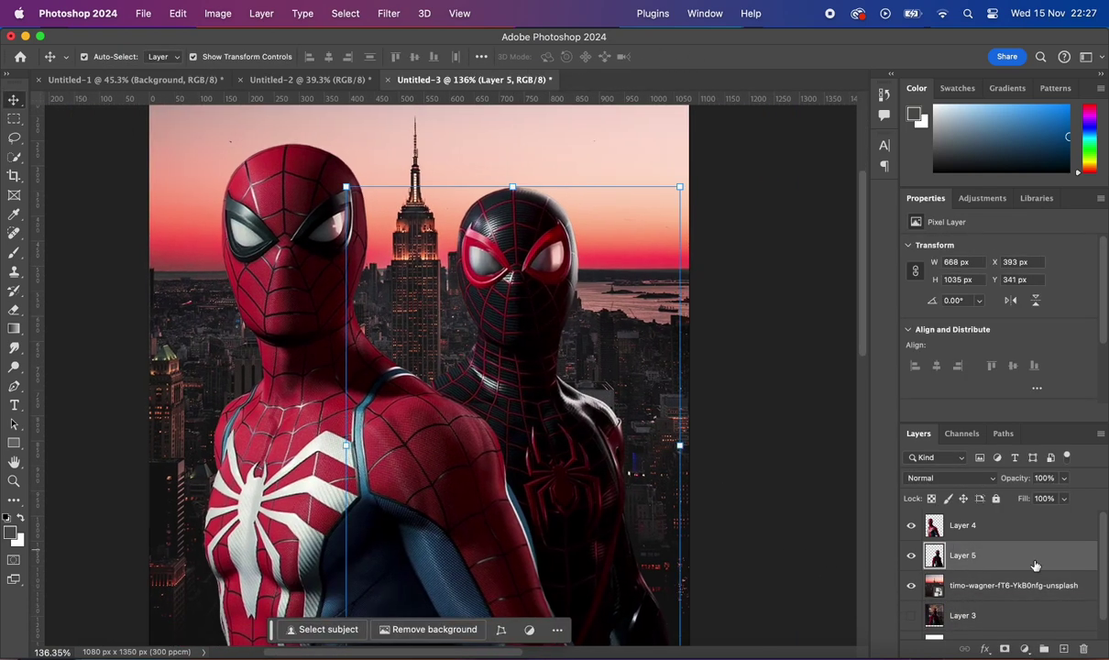
{"action": "left_click", "coordinate": [1026, 649]}
{"action": "left_click", "coordinate": [1004, 500]}
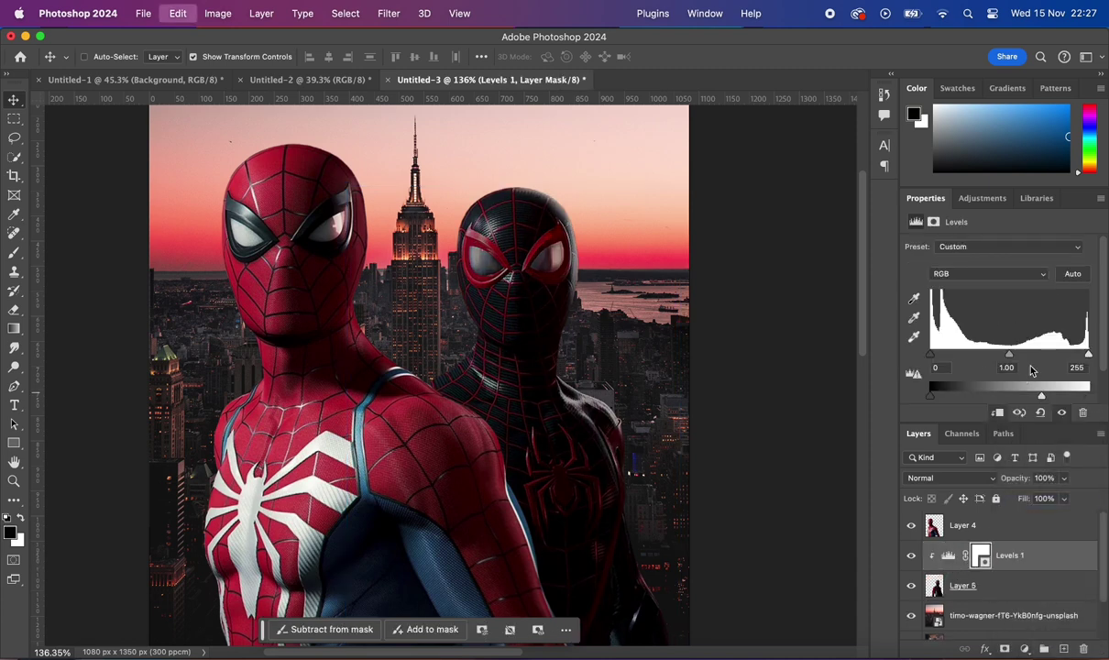
{"action": "left_click_drag", "start_coordinate": [1041, 395], "coordinate": [1088, 395]}
{"action": "key", "text": "BackSpace"}
Darken Miles with a clipped Curves adjustment, adding a point to lift it slightly
{"action": "left_click", "coordinate": [1025, 649]}
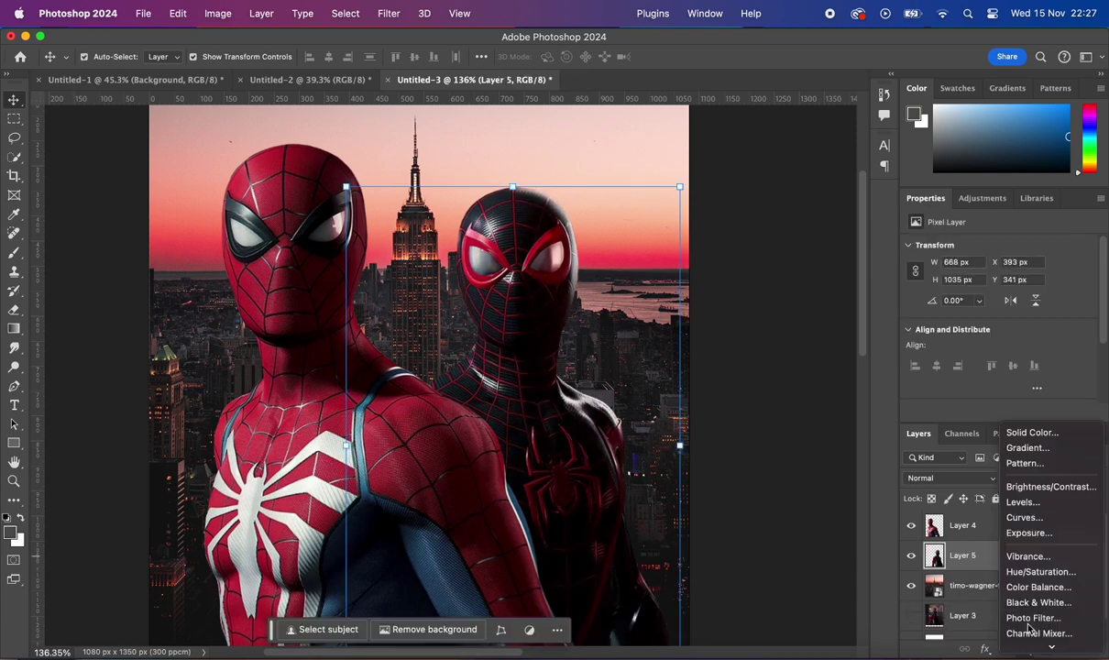
{"action": "left_click", "coordinate": [1004, 490]}
{"action": "left_click_drag", "start_coordinate": [1013, 341], "coordinate": [1026, 358]}
{"action": "key", "text": "super+0"}
{"action": "key", "text": "super+plus"}
{"action": "left_click", "coordinate": [1046, 323]}
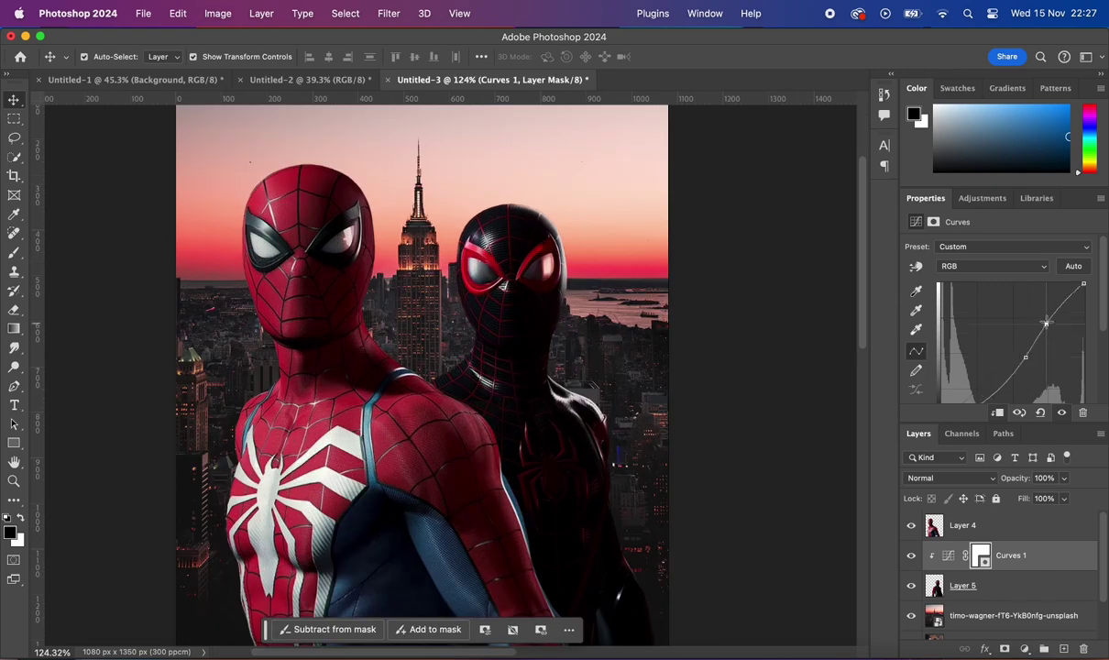
Darken Peter with a Curves adjustment clipped to his layer
{"action": "left_click", "coordinate": [972, 525]}
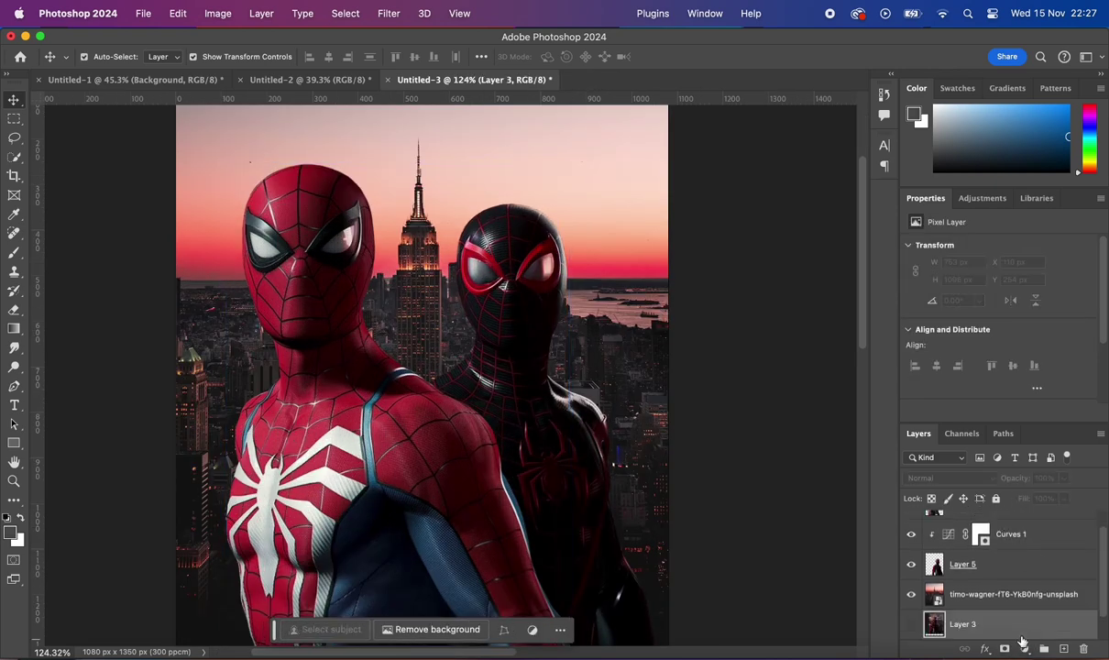
{"action": "left_click", "coordinate": [1025, 649]}
{"action": "left_click", "coordinate": [1004, 490]}
{"action": "left_click", "coordinate": [997, 412]}
{"action": "left_click_drag", "start_coordinate": [1018, 366], "coordinate": [1041, 346]}
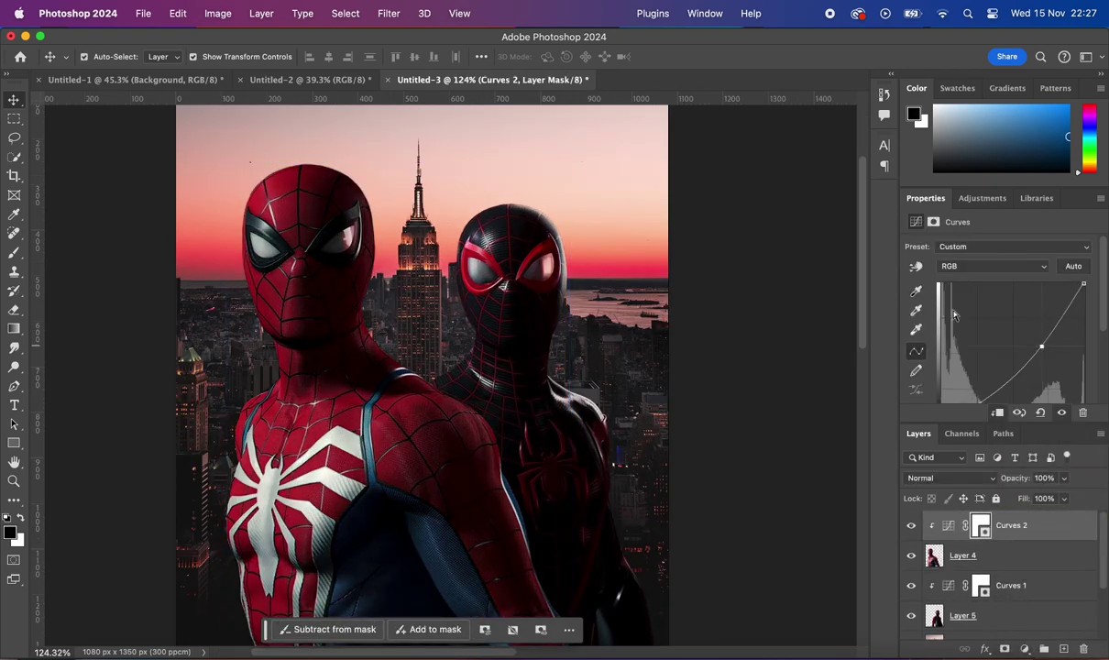
{"action": "key", "text": "super+0"}
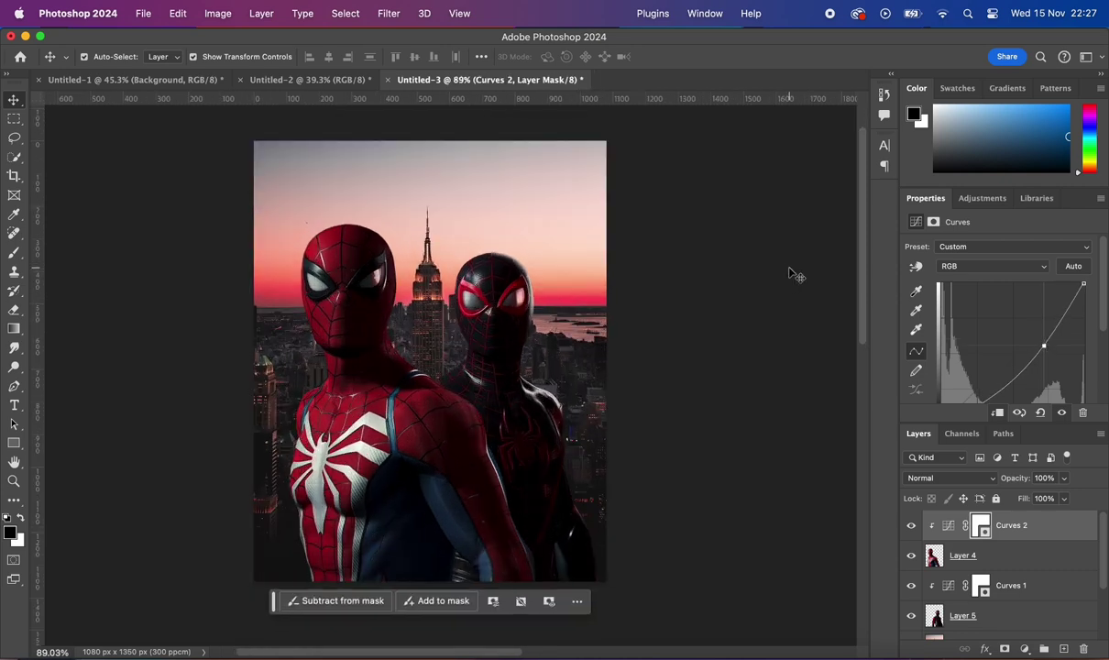
Add Exposure and Color Balance adjustment layers for the heroes
{"action": "left_click", "coordinate": [1025, 649]}
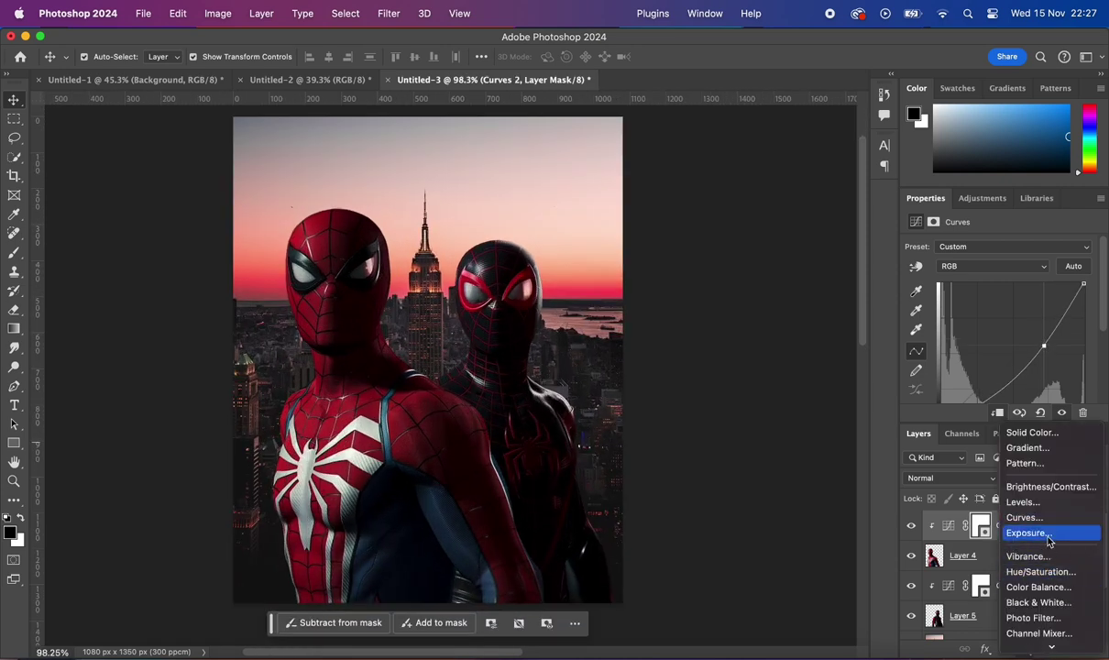
{"action": "left_click", "coordinate": [1039, 533]}
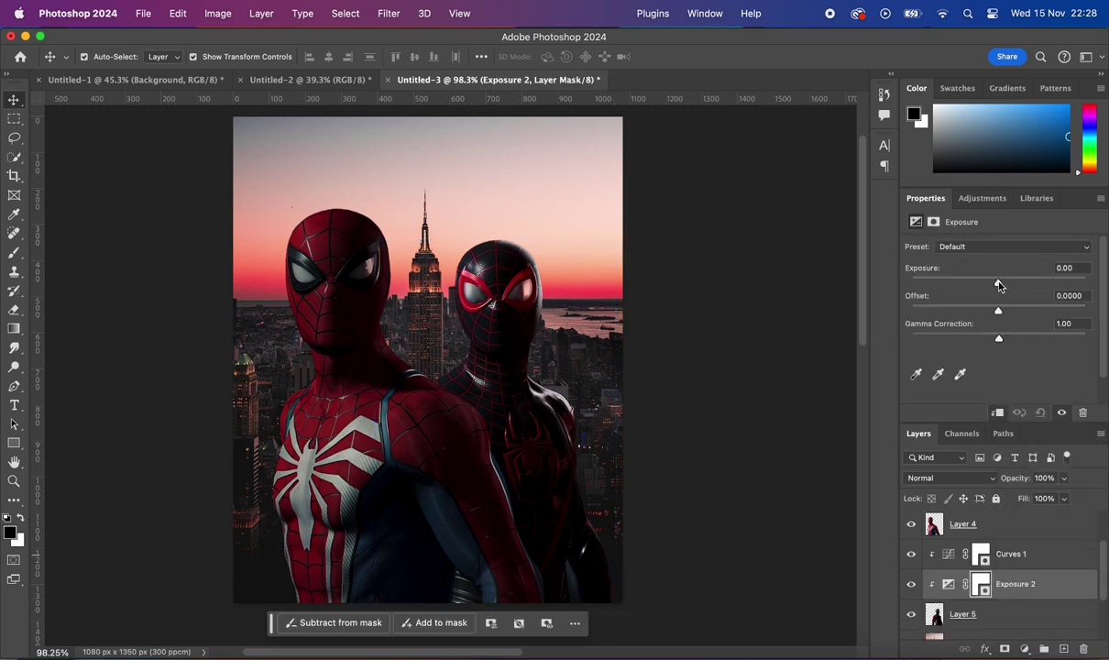
{"action": "left_click", "coordinate": [1025, 649]}
{"action": "left_click", "coordinate": [1036, 587]}
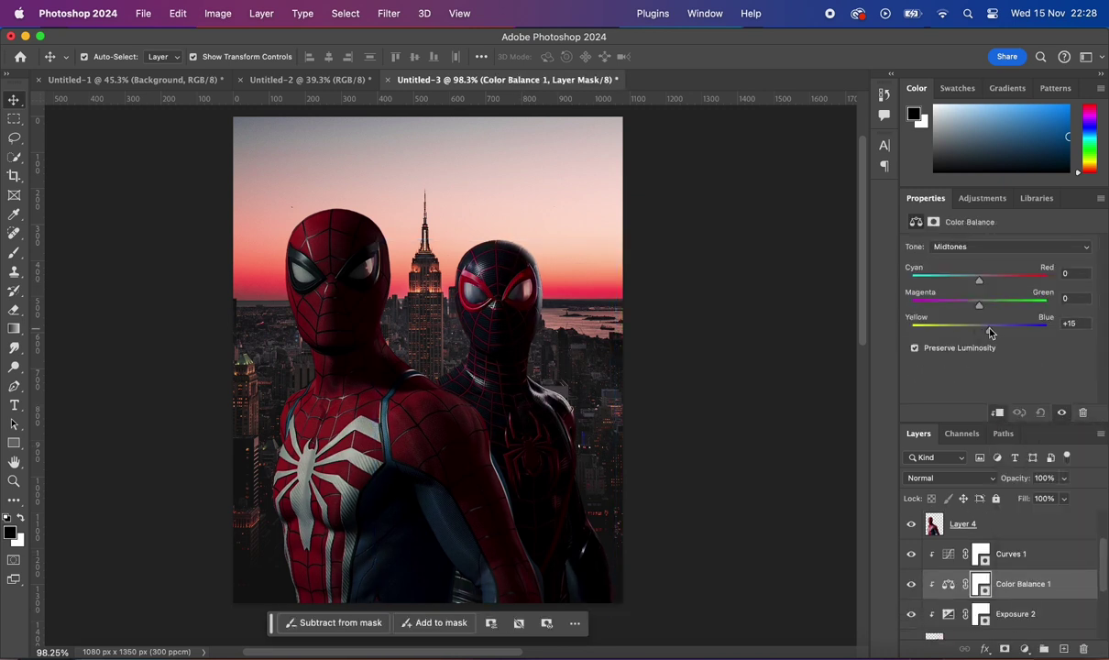
Clip Color Balance to the skyline photo with midtones Red +15 and Blue +35
{"action": "left_click", "coordinate": [580, 418]}
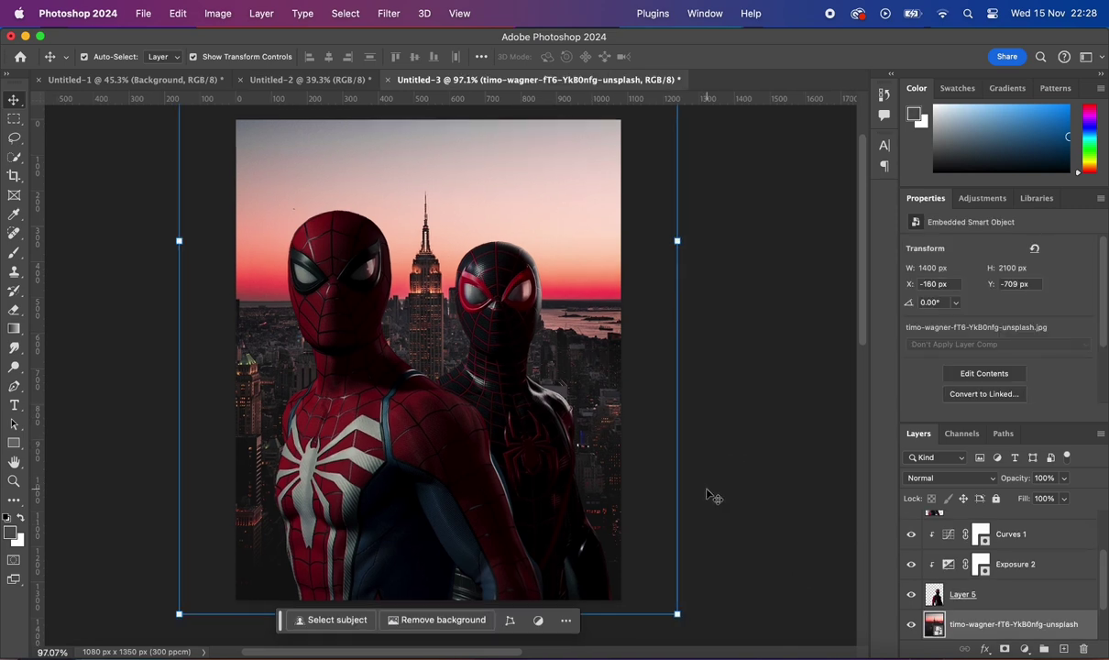
{"action": "scroll", "coordinate": [668, 461], "scroll_direction": "up", "scroll_amount": 2}
{"action": "key", "text": "ctrl+z"}
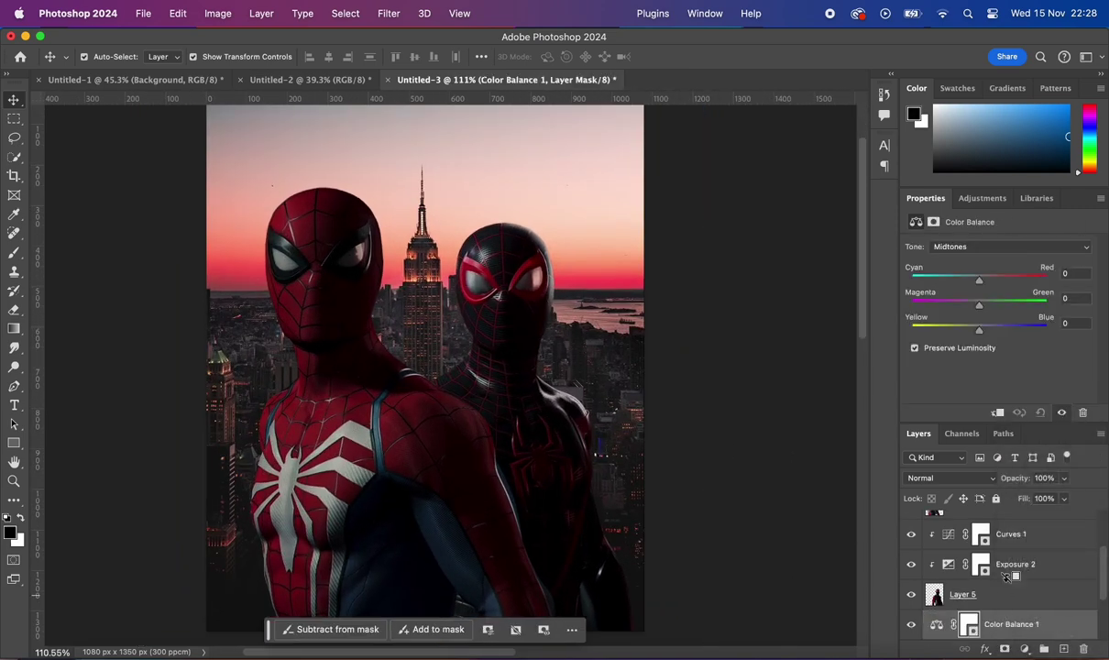
{"action": "scroll", "coordinate": [733, 303], "scroll_direction": "down", "scroll_amount": 5}
{"action": "scroll", "coordinate": [734, 303], "scroll_direction": "up", "scroll_amount": 3}
{"action": "left_click_drag", "start_coordinate": [979, 327], "coordinate": [1003, 333]}
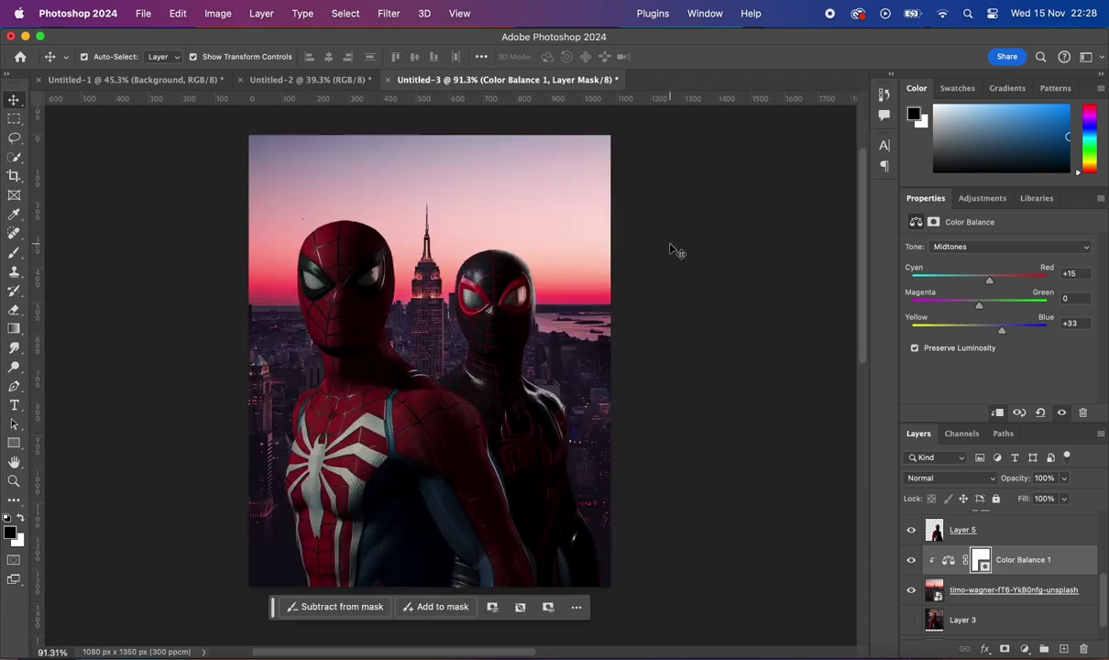
{"action": "scroll", "coordinate": [674, 250], "scroll_direction": "up", "scroll_amount": 1}
{"action": "scroll", "coordinate": [568, 254], "scroll_direction": "down", "scroll_amount": 3}
{"action": "scroll", "coordinate": [578, 240], "scroll_direction": "up", "scroll_amount": 6}
{"action": "scroll", "coordinate": [578, 242], "scroll_direction": "down", "scroll_amount": 3}
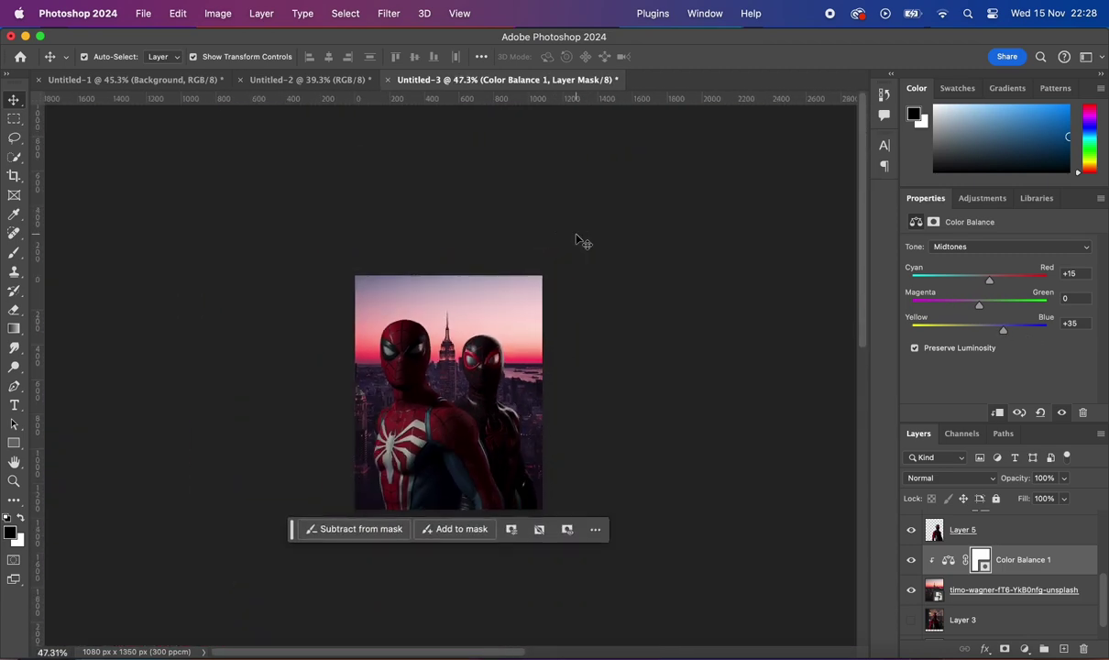
{"action": "scroll", "coordinate": [578, 244], "scroll_direction": "up", "scroll_amount": 5}
{"action": "left_click", "coordinate": [577, 244]}
Lasso the sky above the skyline, including the area beside Spider-Man's head
{"action": "scroll", "coordinate": [578, 244], "scroll_direction": "down", "scroll_amount": 2}
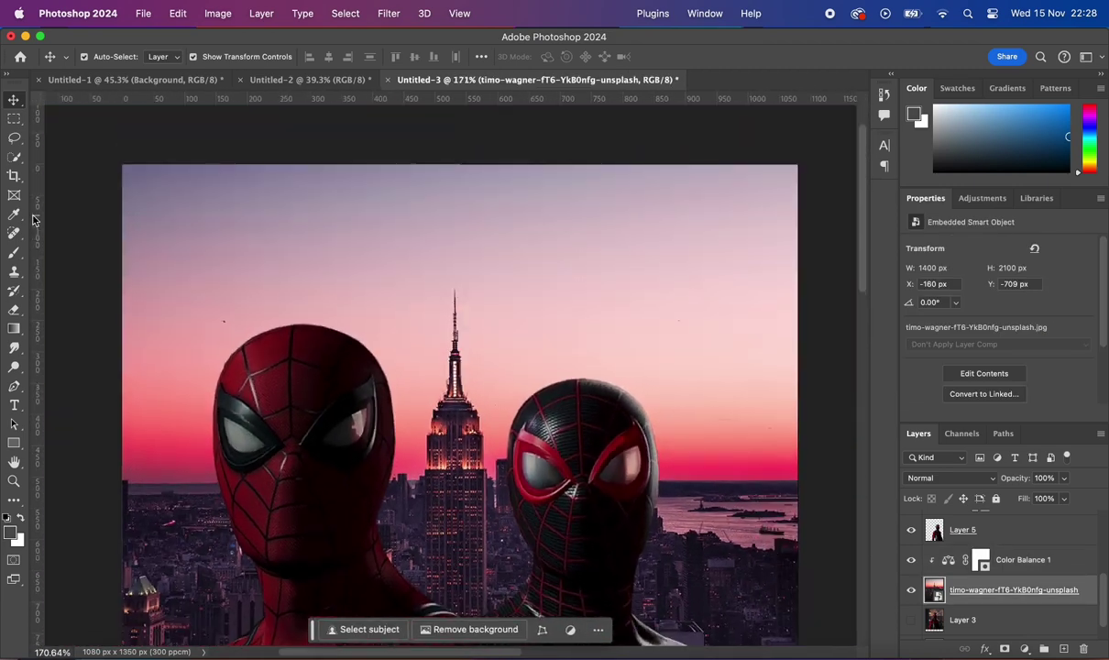
{"action": "left_click_drag", "start_coordinate": [181, 187], "coordinate": [606, 359]}
{"action": "key", "text": "l"}
{"action": "scroll", "coordinate": [364, 500], "scroll_direction": "up", "scroll_amount": 5}
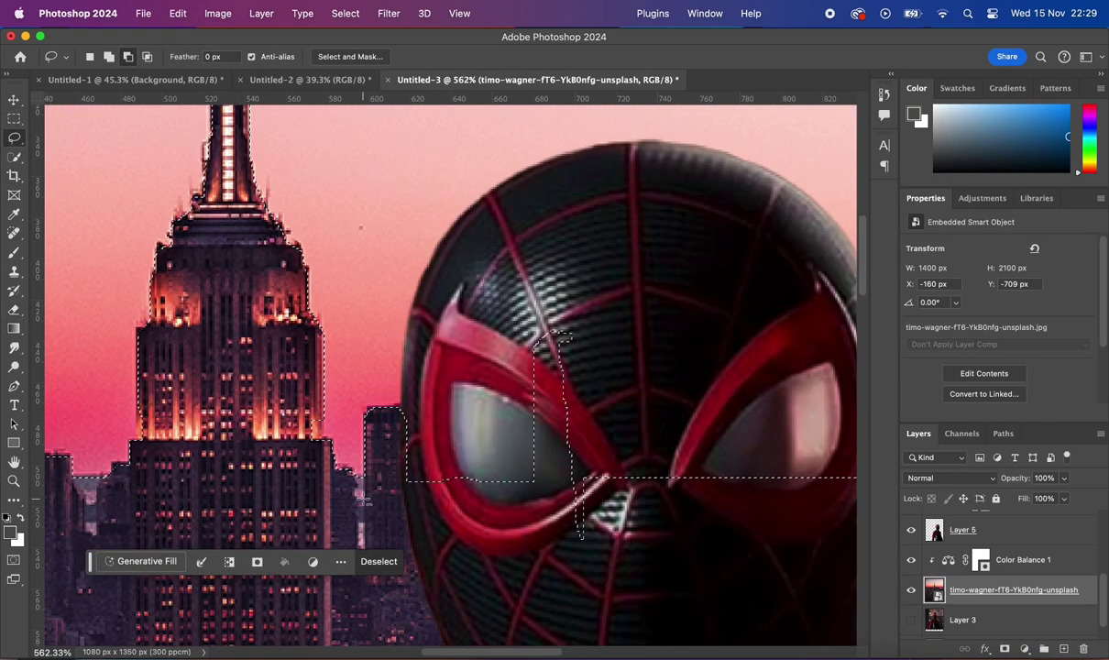
{"action": "left_click_drag", "start_coordinate": [370, 487], "coordinate": [404, 449]}
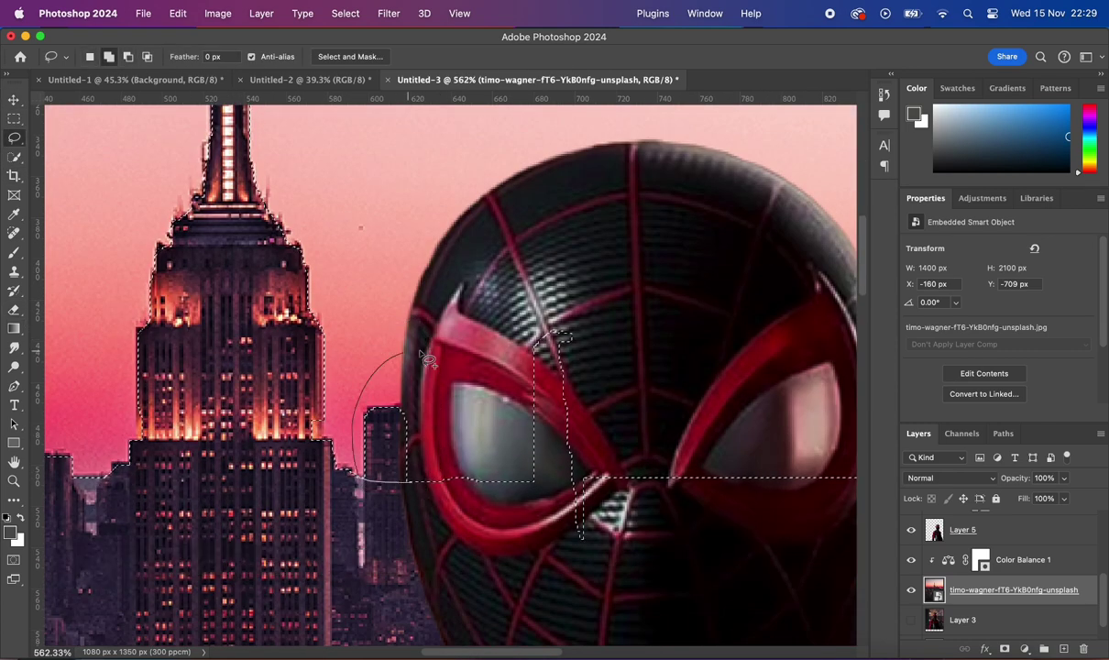
{"action": "left_click_drag", "start_coordinate": [428, 361], "coordinate": [611, 454]}
{"action": "scroll", "coordinate": [612, 454], "scroll_direction": "left", "scroll_amount": 3}
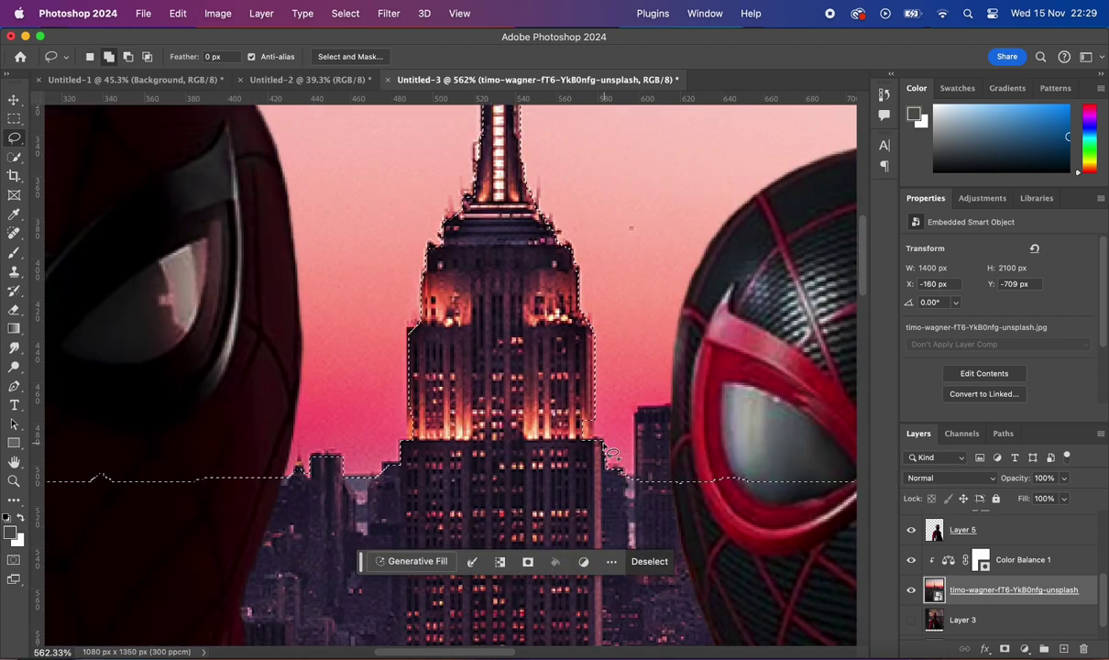
{"action": "scroll", "coordinate": [605, 448], "scroll_direction": "up", "scroll_amount": 1}
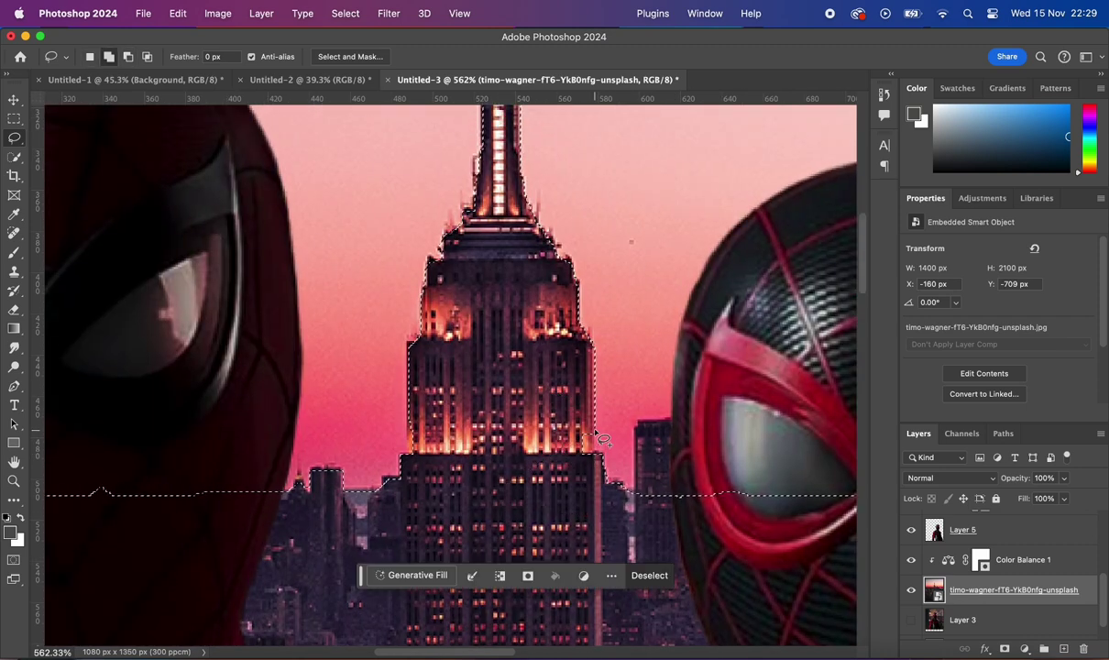
{"action": "scroll", "coordinate": [551, 408], "scroll_direction": "left", "scroll_amount": 1}
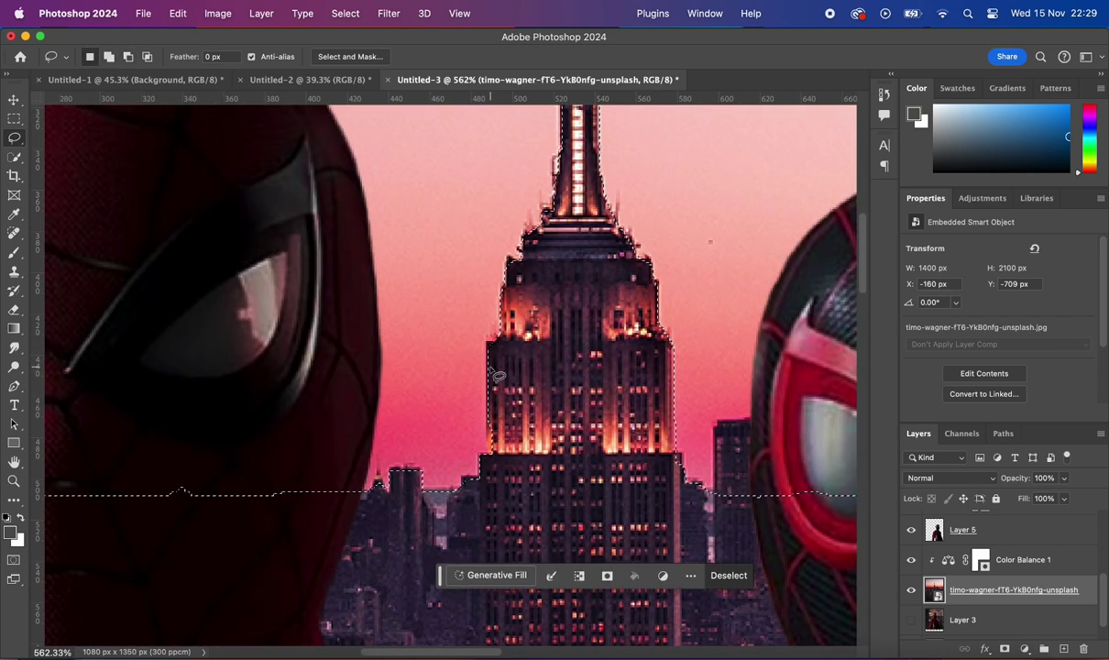
Trim the building edge and the Empire State spire out of the sky selection
{"action": "mouse_move", "coordinate": [491, 371]}
{"action": "left_mouse_down"}
{"action": "mouse_move", "coordinate": [514, 344]}
{"action": "mouse_move", "coordinate": [493, 353]}
{"action": "left_mouse_up"}
{"action": "scroll", "coordinate": [514, 367], "scroll_direction": "up", "scroll_amount": 2}
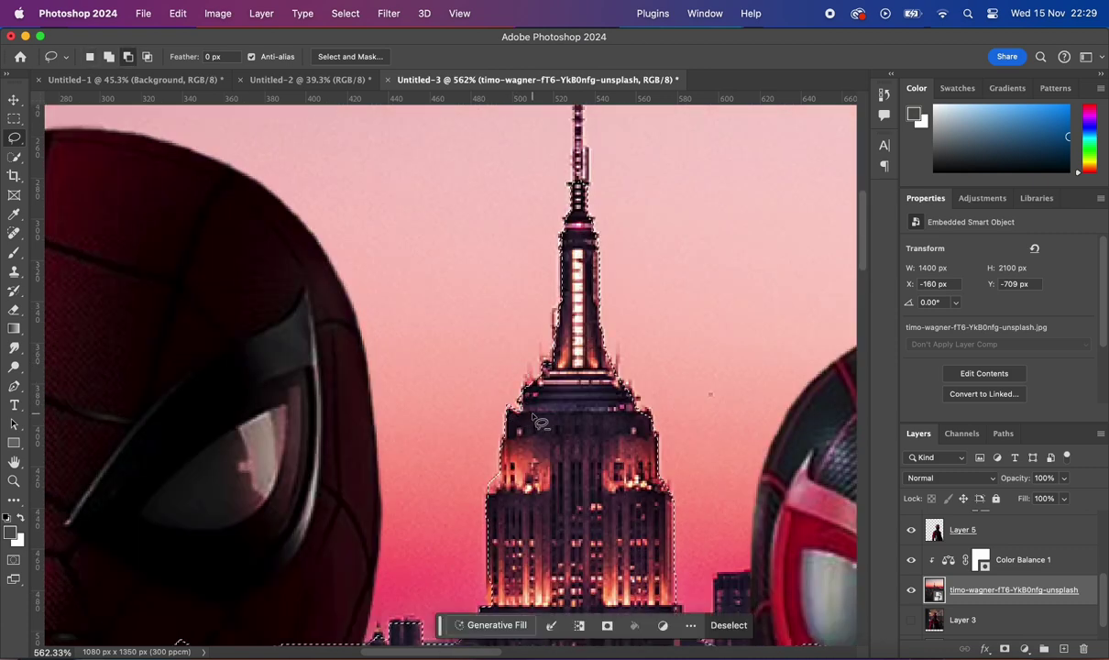
{"action": "scroll", "coordinate": [550, 385], "scroll_direction": "up", "scroll_amount": 1}
{"action": "scroll", "coordinate": [560, 401], "scroll_direction": "up", "scroll_amount": 1}
{"action": "scroll", "coordinate": [559, 400], "scroll_direction": "up", "scroll_amount": 2}
{"action": "left_click_drag", "start_coordinate": [553, 305], "coordinate": [555, 298]}
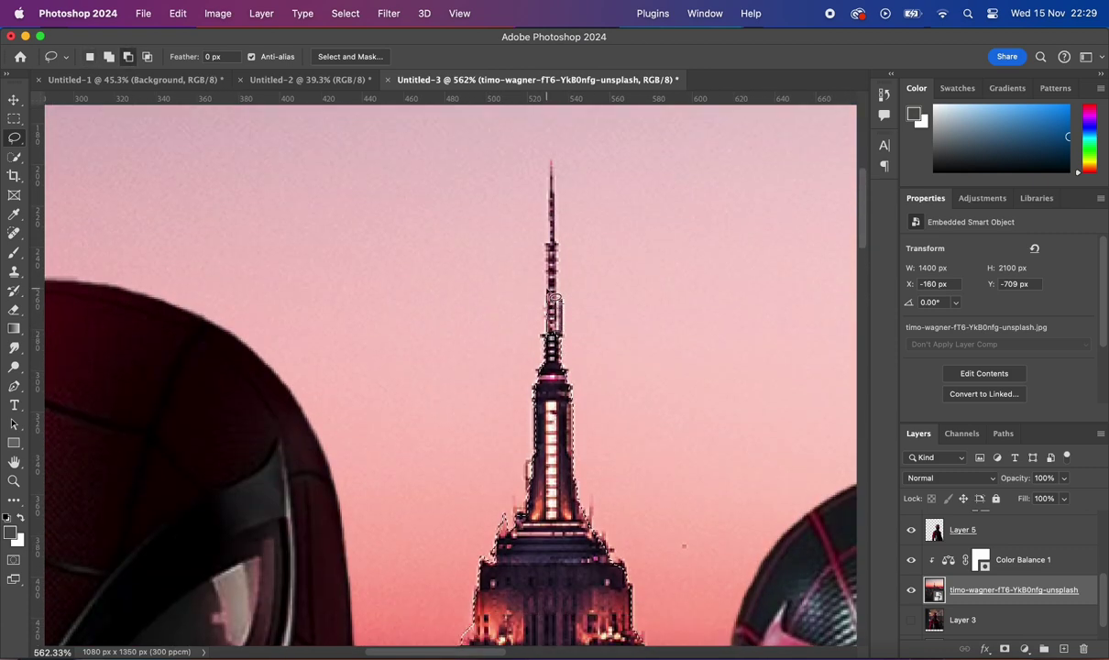
{"action": "scroll", "coordinate": [559, 211], "scroll_direction": "down", "scroll_amount": 1}
{"action": "left_click_drag", "start_coordinate": [559, 209], "coordinate": [568, 228]}
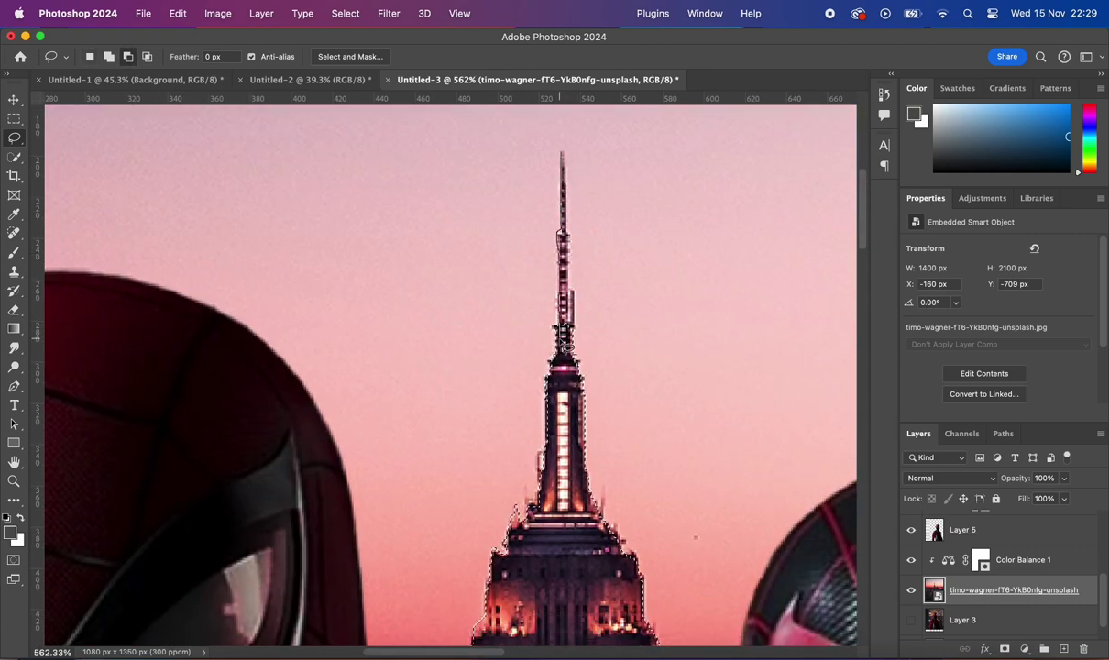
{"action": "mouse_move", "coordinate": [567, 345]}
{"action": "left_mouse_down"}
{"action": "mouse_move", "coordinate": [535, 215]}
{"action": "mouse_move", "coordinate": [574, 179]}
{"action": "left_mouse_up"}
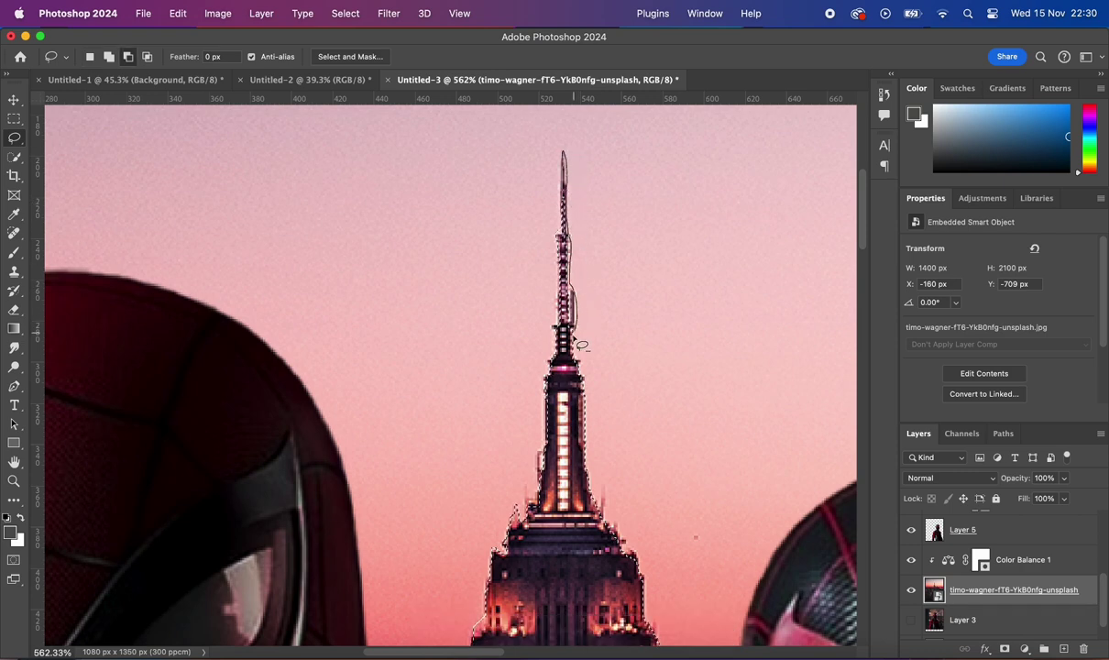
{"action": "scroll", "coordinate": [583, 346], "scroll_direction": "down", "scroll_amount": 1}
{"action": "mouse_move", "coordinate": [582, 345]}
{"action": "left_mouse_down"}
{"action": "mouse_move", "coordinate": [596, 220]}
{"action": "mouse_move", "coordinate": [593, 240]}
{"action": "left_mouse_up"}
Refine the selection along the building's side and left edge, then copy it to Layer 6
{"action": "scroll", "coordinate": [596, 275], "scroll_direction": "down", "scroll_amount": 2}
{"action": "left_click_drag", "start_coordinate": [623, 312], "coordinate": [633, 318]}
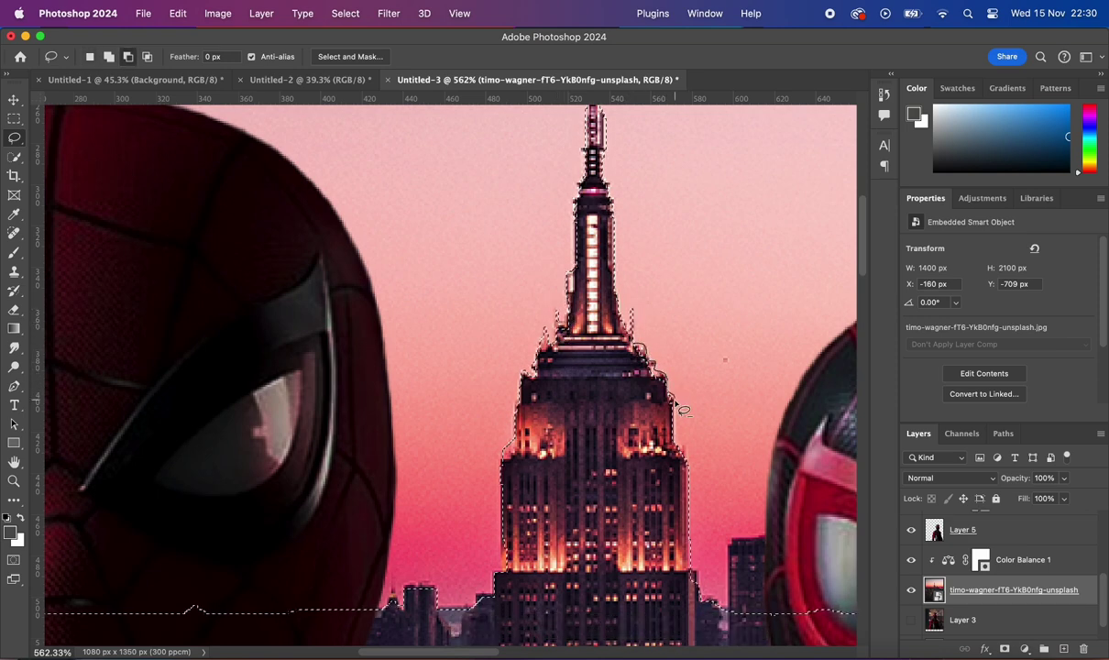
{"action": "left_click_drag", "start_coordinate": [683, 410], "coordinate": [686, 417]}
{"action": "scroll", "coordinate": [686, 417], "scroll_direction": "down", "scroll_amount": 3}
{"action": "scroll", "coordinate": [247, 456], "scroll_direction": "up", "scroll_amount": 2}
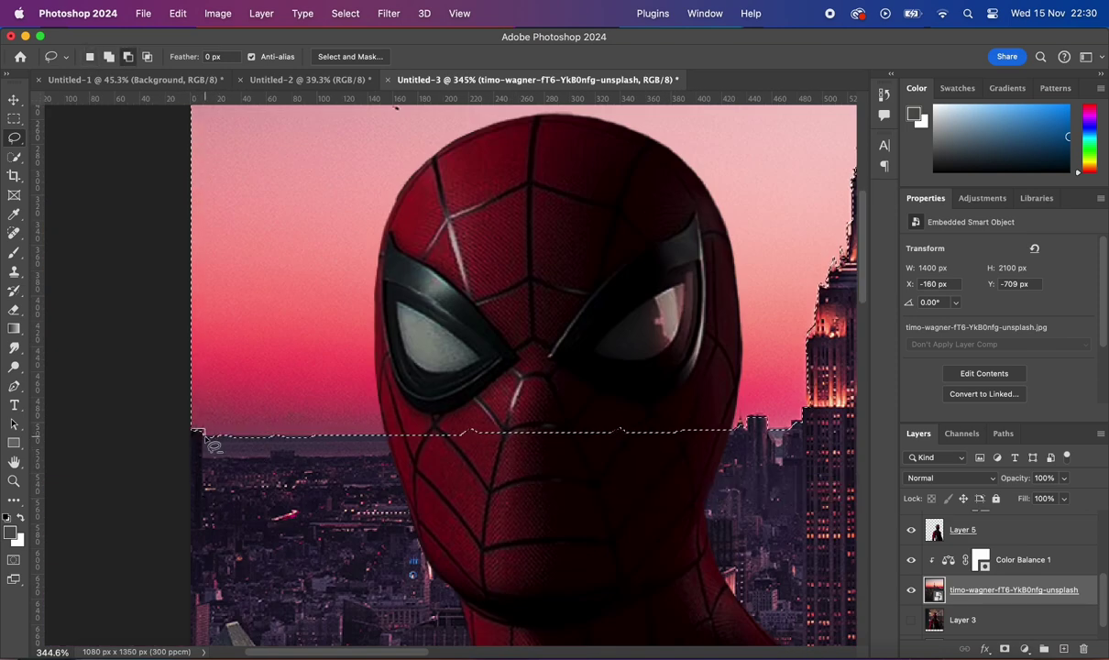
{"action": "left_click_drag", "start_coordinate": [312, 443], "coordinate": [315, 440]}
{"action": "scroll", "coordinate": [312, 443], "scroll_direction": "down", "scroll_amount": 3}
{"action": "scroll", "coordinate": [426, 445], "scroll_direction": "down", "scroll_amount": 2}
{"action": "scroll", "coordinate": [426, 446], "scroll_direction": "up", "scroll_amount": 2}
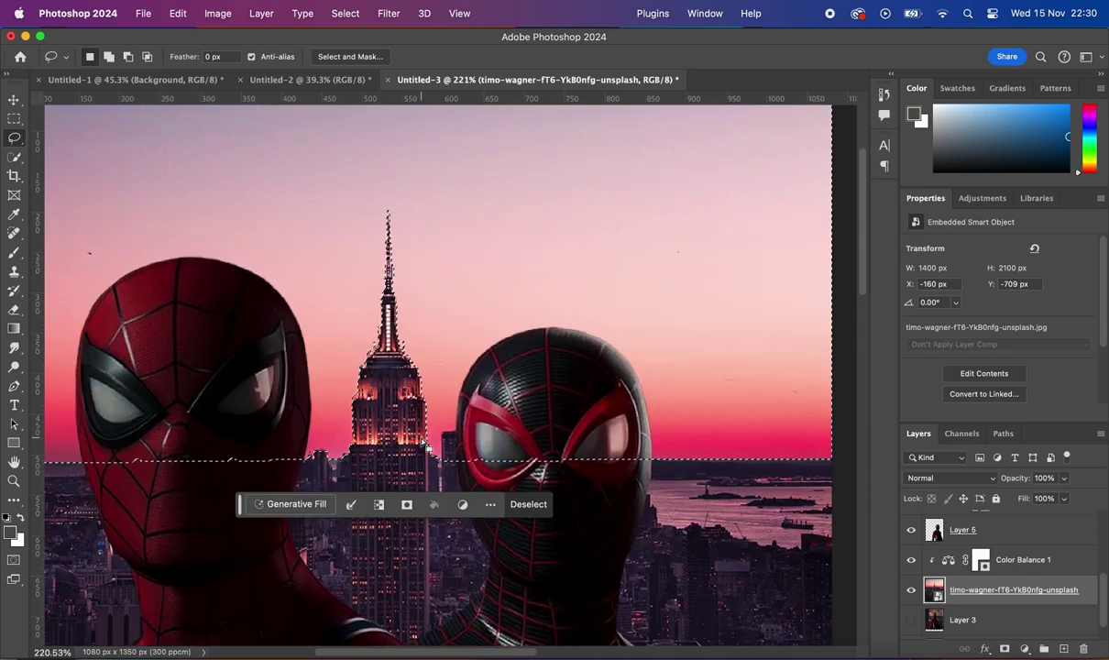
{"action": "scroll", "coordinate": [631, 516], "scroll_direction": "up", "scroll_amount": 1}
{"action": "key", "text": "ctrl+j"}
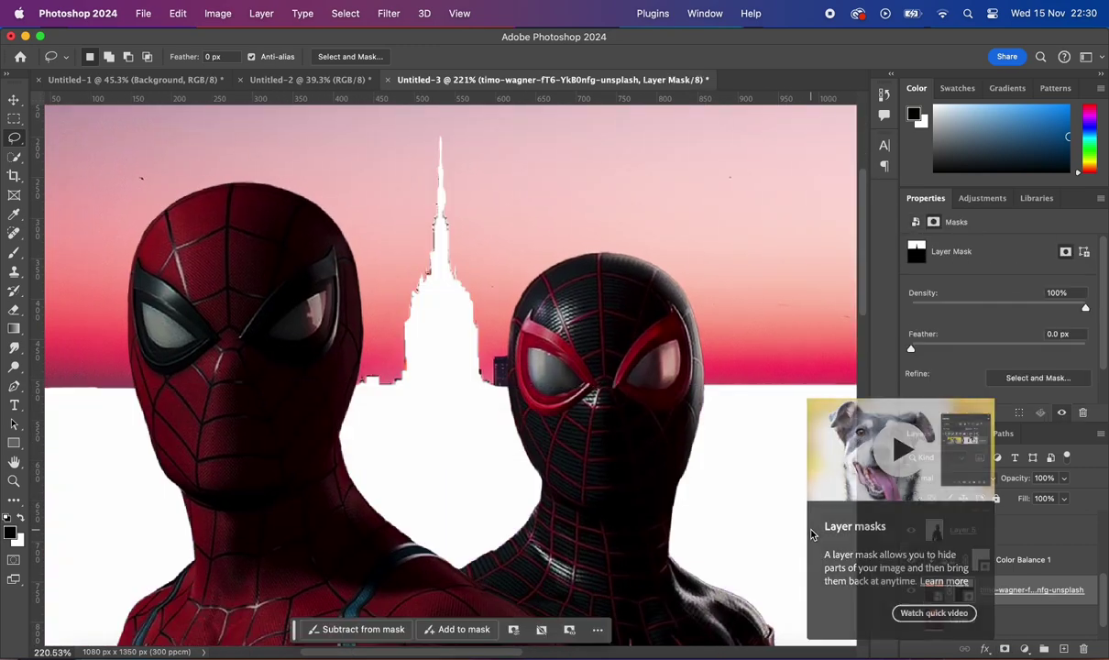
{"action": "scroll", "coordinate": [716, 447], "scroll_direction": "down", "scroll_amount": 3}
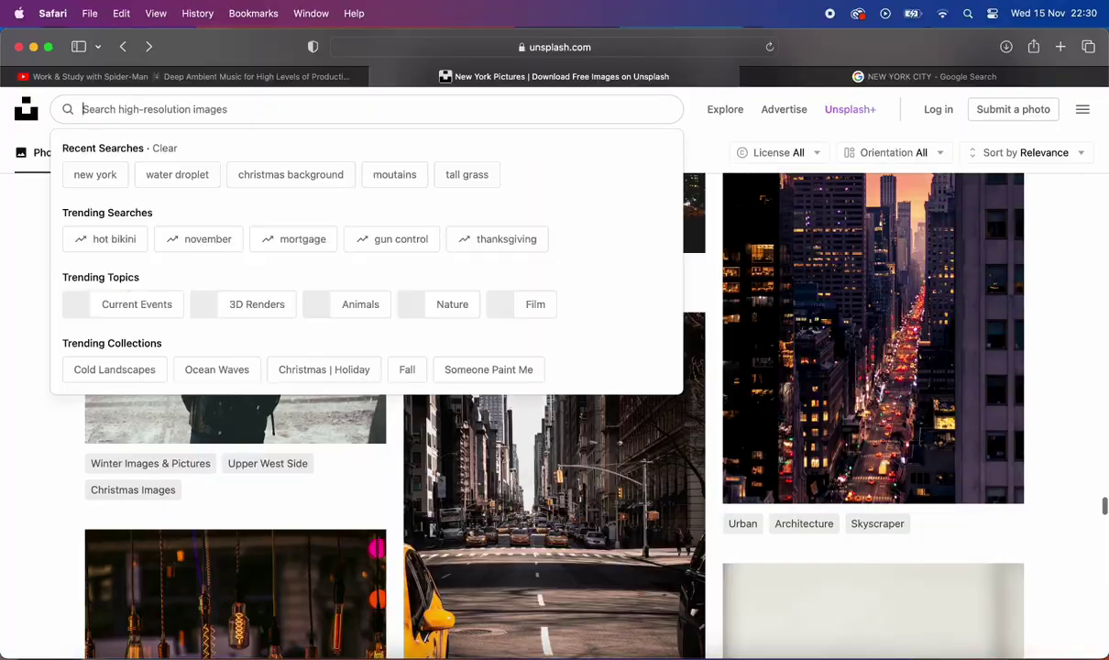
Search Unsplash for 'sunset', download a pink-purple sunset photo and drag it into the poster
{"action": "type", "text": "sunset"}
{"action": "key", "text": "Return"}
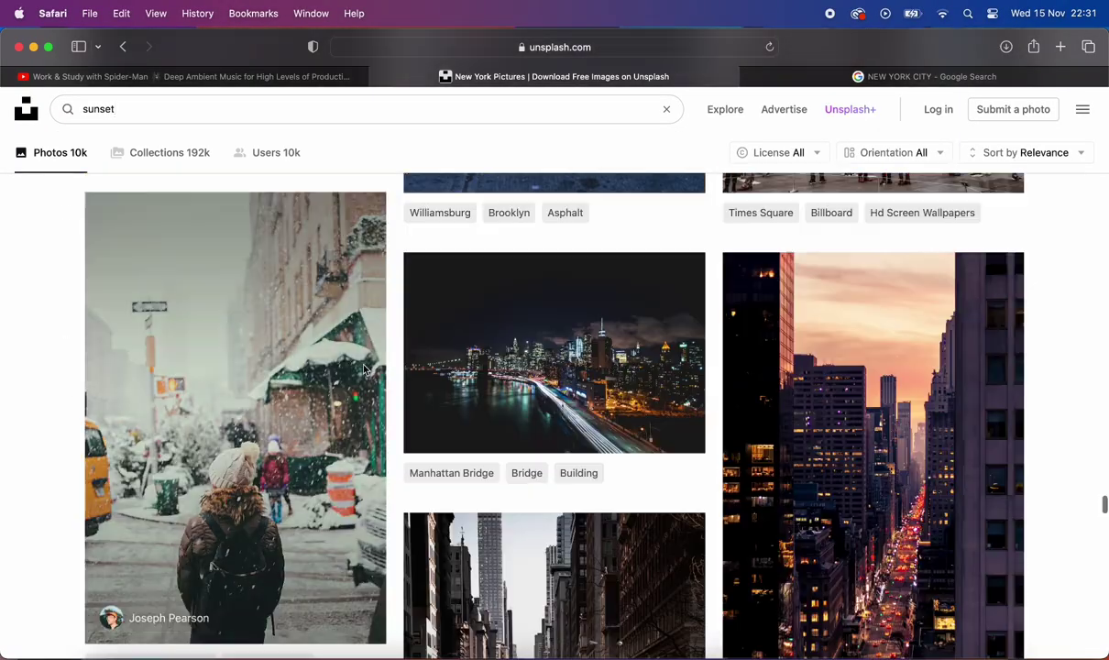
{"action": "scroll", "coordinate": [772, 328], "scroll_direction": "down", "scroll_amount": 5}
{"action": "scroll", "coordinate": [772, 328], "scroll_direction": "down", "scroll_amount": 5}
{"action": "scroll", "coordinate": [772, 329], "scroll_direction": "down", "scroll_amount": 5}
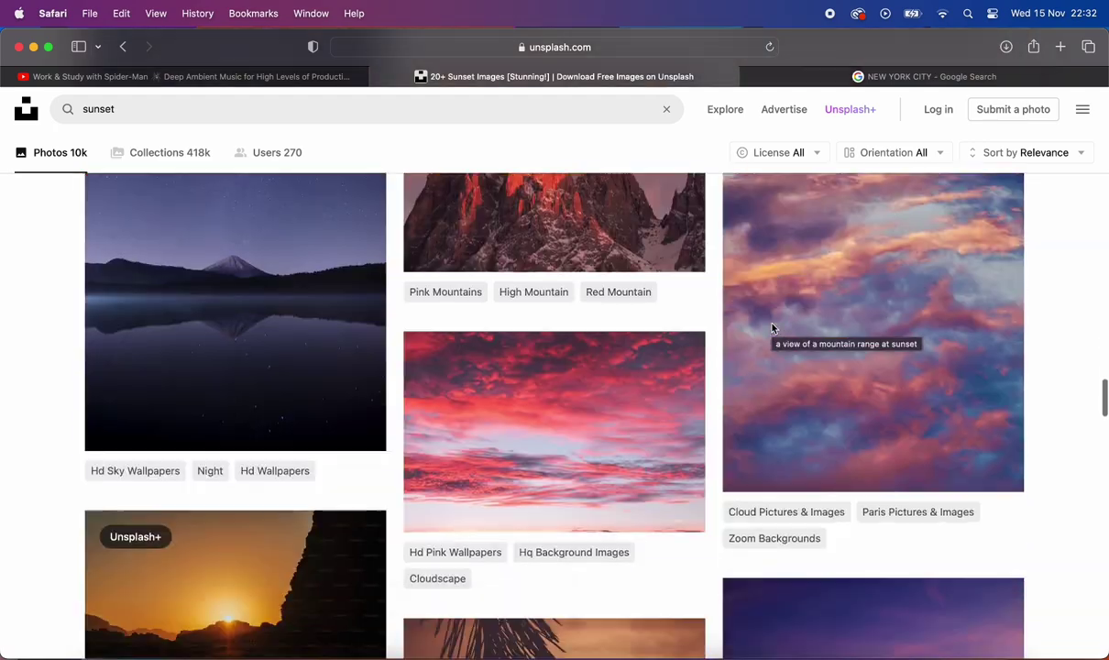
{"action": "scroll", "coordinate": [983, 316], "scroll_direction": "down", "scroll_amount": 5}
{"action": "scroll", "coordinate": [961, 347], "scroll_direction": "down", "scroll_amount": 2}
{"action": "left_click", "coordinate": [988, 390]}
{"action": "left_click", "coordinate": [1001, 49]}
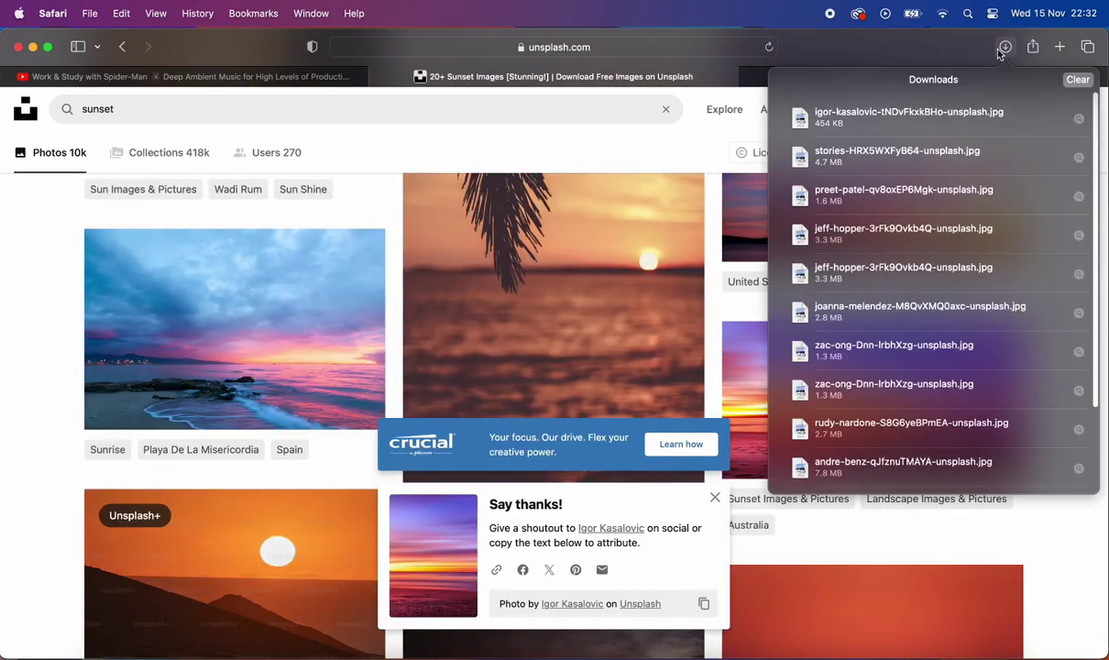
{"action": "left_click_drag", "start_coordinate": [908, 116], "coordinate": [448, 412]}
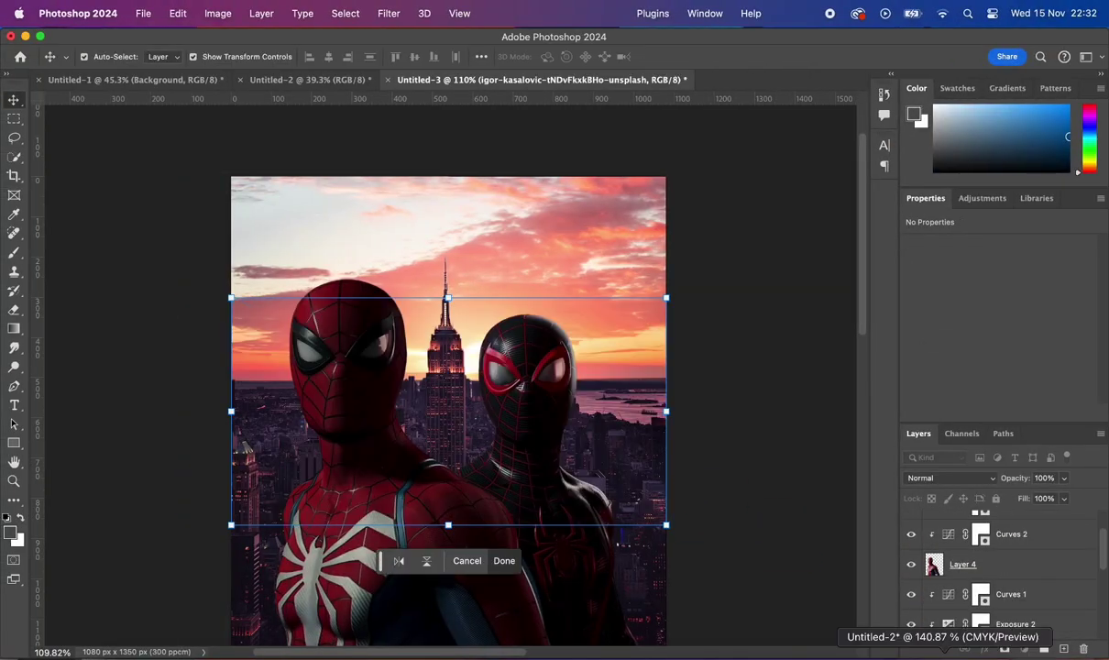
Commit the placed sunset photo and scale it up to cover the sky area
{"action": "key", "text": "Return"}
{"action": "left_click_drag", "start_coordinate": [666, 298], "coordinate": [671, 173]}
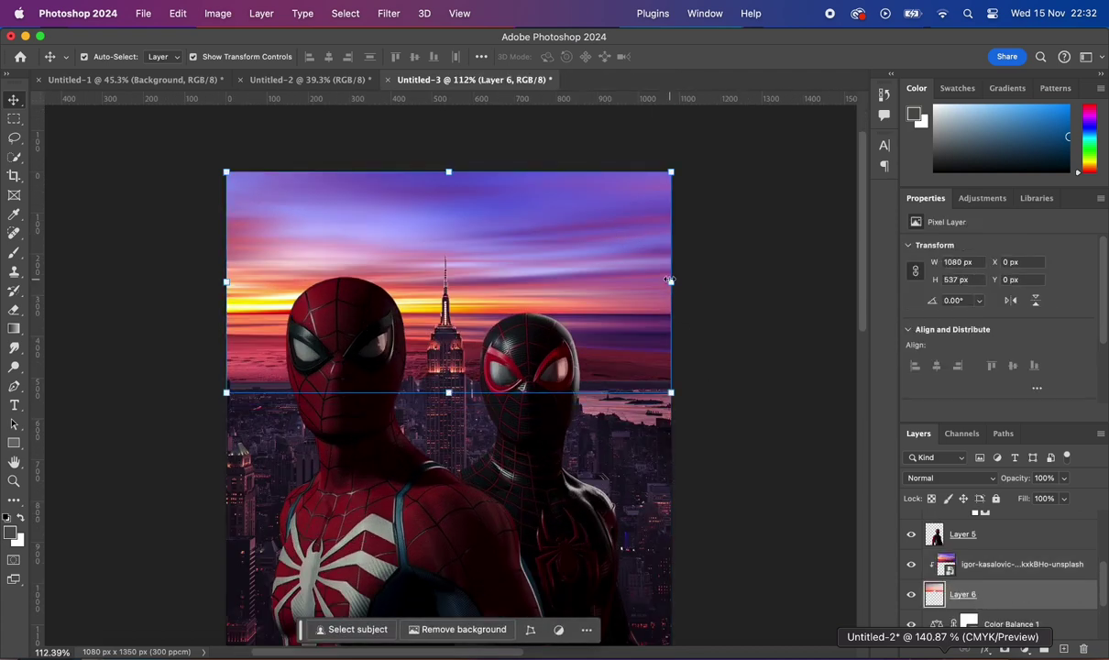
{"action": "key", "text": "ctrl+t"}
{"action": "scroll", "coordinate": [686, 312], "scroll_direction": "down", "scroll_amount": 3}
{"action": "scroll", "coordinate": [689, 338], "scroll_direction": "up", "scroll_amount": 2}
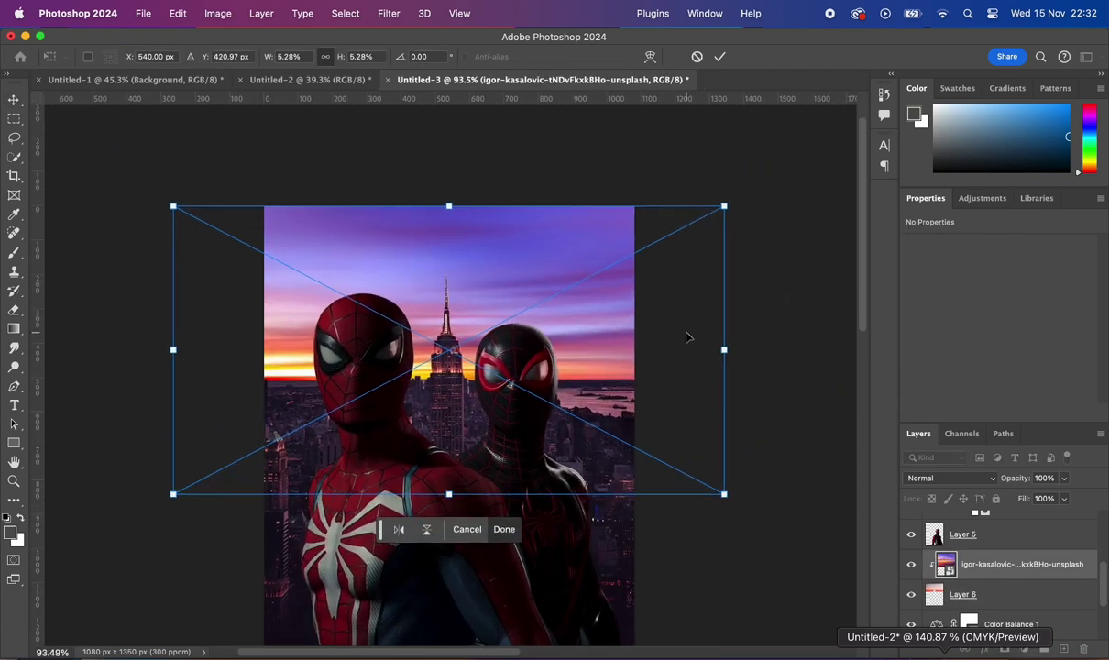
{"action": "scroll", "coordinate": [689, 337], "scroll_direction": "up", "scroll_amount": 2}
{"action": "scroll", "coordinate": [565, 391], "scroll_direction": "left", "scroll_amount": 2}
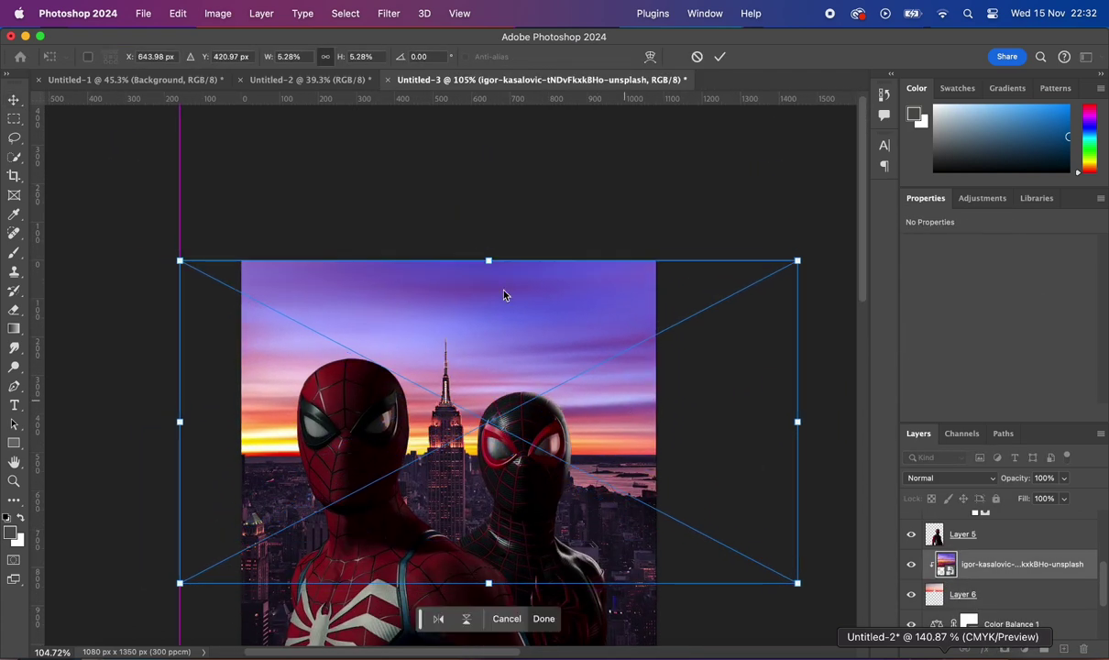
{"action": "scroll", "coordinate": [645, 393], "scroll_direction": "down", "scroll_amount": 3}
{"action": "scroll", "coordinate": [525, 355], "scroll_direction": "up", "scroll_amount": 1}
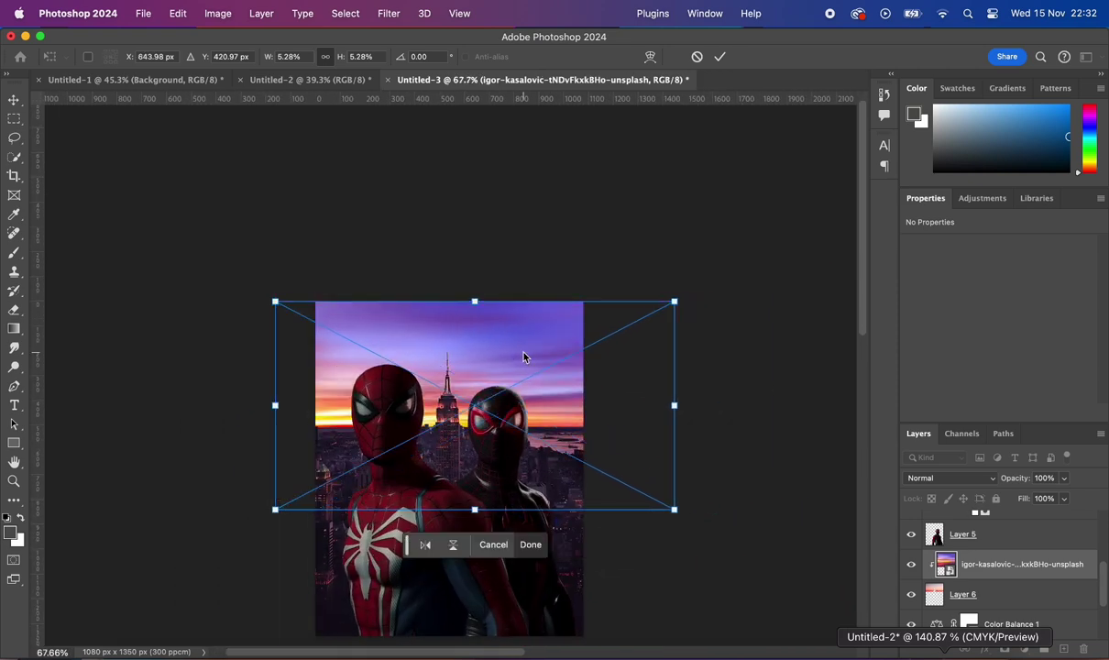
{"action": "key", "text": "Return"}
{"action": "scroll", "coordinate": [451, 376], "scroll_direction": "up", "scroll_amount": 3}
Move the sunset sky higher in the poster and commit the transform
{"action": "key", "text": "ctrl+t"}
{"action": "left_click_drag", "start_coordinate": [468, 394], "coordinate": [500, 374]}
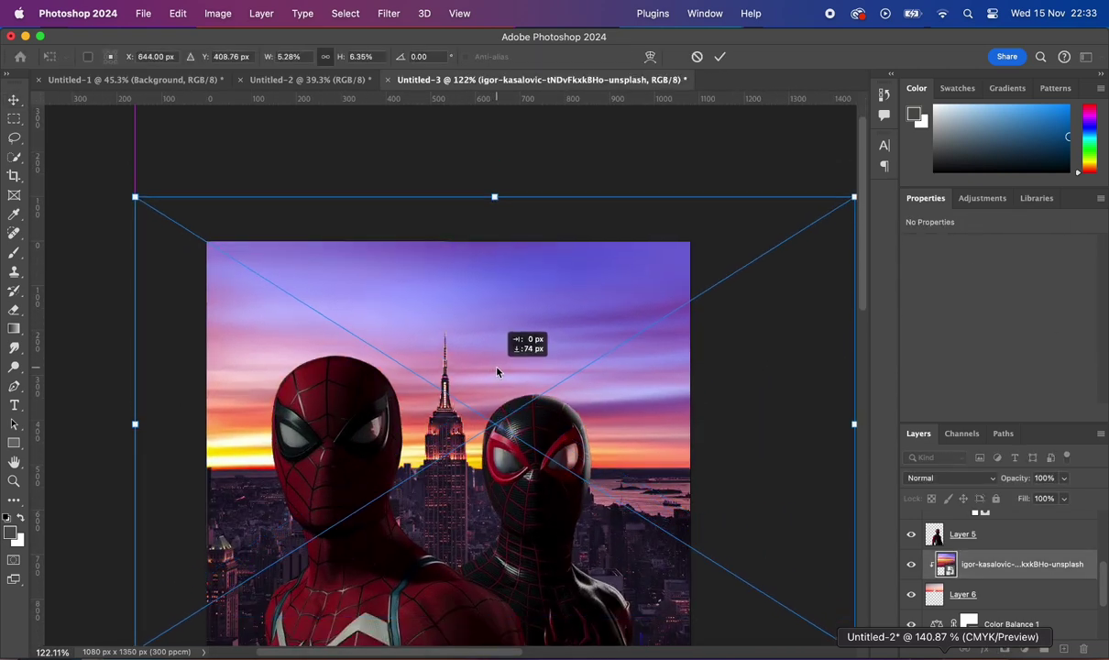
{"action": "key", "text": "Return"}
{"action": "scroll", "coordinate": [495, 371], "scroll_direction": "down", "scroll_amount": 1}
{"action": "scroll", "coordinate": [587, 344], "scroll_direction": "down", "scroll_amount": 1}
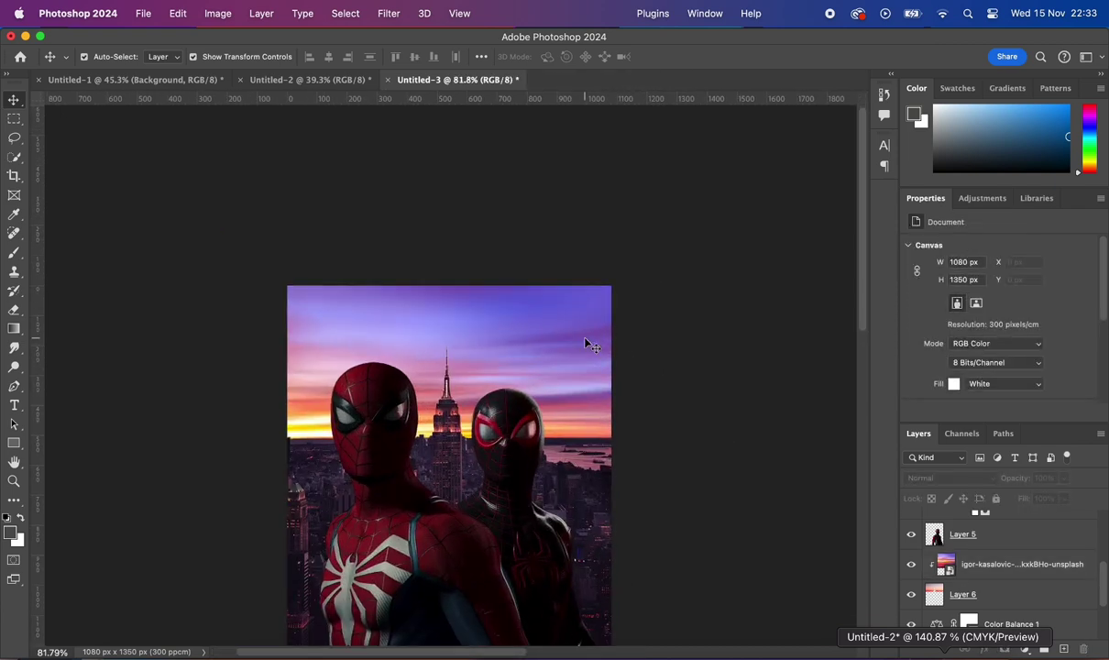
{"action": "scroll", "coordinate": [772, 289], "scroll_direction": "up", "scroll_amount": 4}
Add a warm yellow Solid Color fill layer and invert its mask to hide it
{"action": "left_click", "coordinate": [1064, 650]}
{"action": "left_click", "coordinate": [1004, 425]}
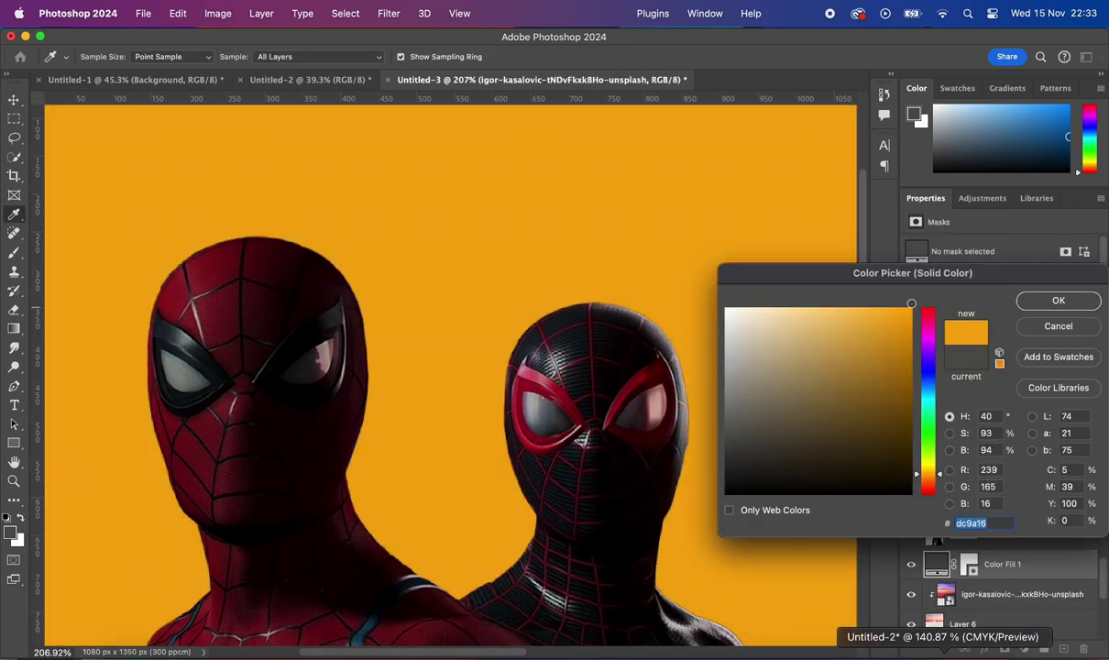
{"action": "left_click_drag", "start_coordinate": [928, 482], "coordinate": [929, 471]}
{"action": "key", "text": "Return"}
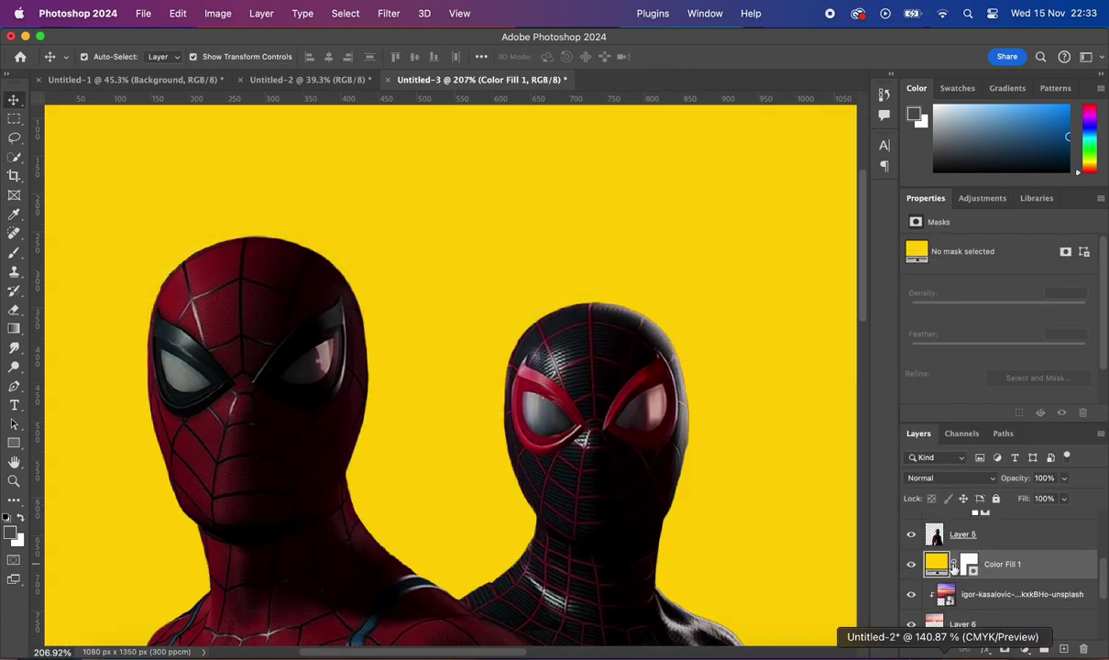
{"action": "key", "text": "ctrl+i"}
{"action": "left_click", "coordinate": [948, 478]}
Switch to the Brush tool with white as the foreground colour
{"action": "key", "text": "b"}
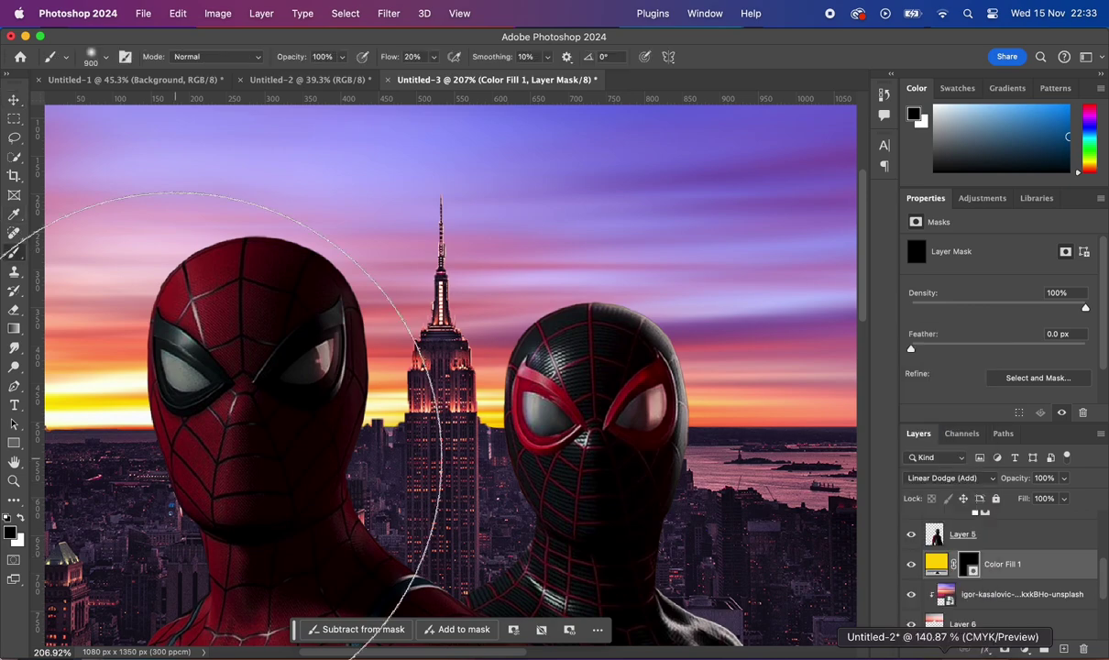
{"action": "key", "text": "x"}
{"action": "scroll", "coordinate": [423, 399], "scroll_direction": "down", "scroll_amount": 5}
{"action": "scroll", "coordinate": [584, 435], "scroll_direction": "up", "scroll_amount": 5}
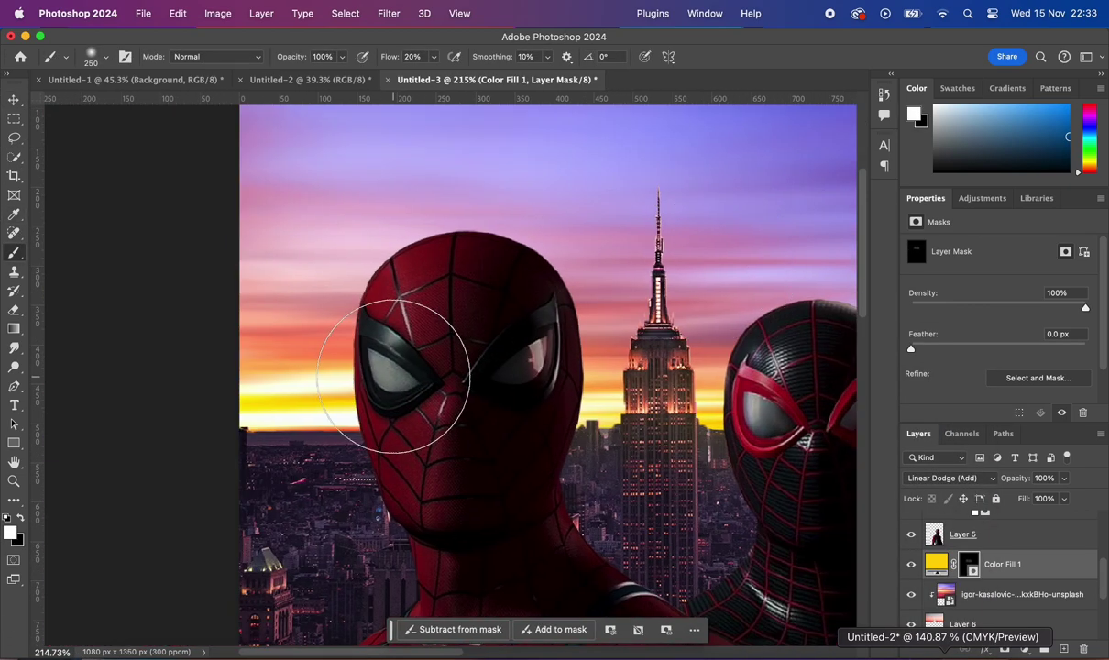
{"action": "scroll", "coordinate": [397, 365], "scroll_direction": "down", "scroll_amount": 2}
{"action": "scroll", "coordinate": [706, 425], "scroll_direction": "up", "scroll_amount": 2}
{"action": "scroll", "coordinate": [717, 418], "scroll_direction": "right", "scroll_amount": 10}
{"action": "scroll", "coordinate": [371, 372], "scroll_direction": "left", "scroll_amount": 1}
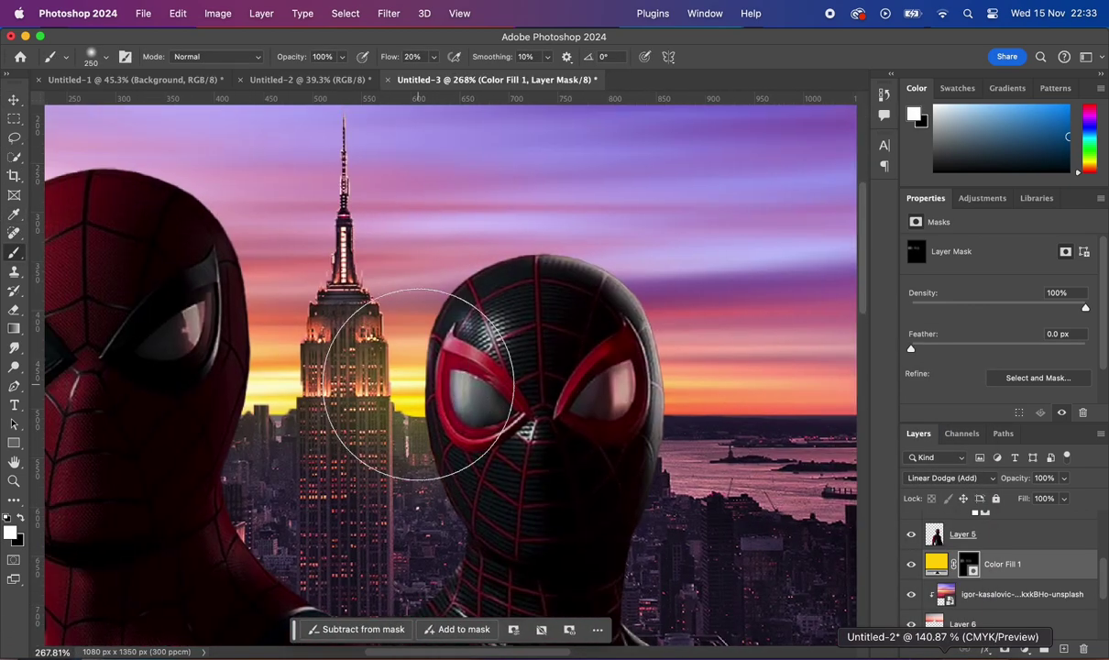
{"action": "scroll", "coordinate": [579, 425], "scroll_direction": "down", "scroll_amount": 5}
{"action": "scroll", "coordinate": [790, 490], "scroll_direction": "up", "scroll_amount": 6}
Adjust the fill to yellow-orange #ffba00 and set it to Hard Light, mask hidden again
{"action": "double_click", "coordinate": [936, 564]}
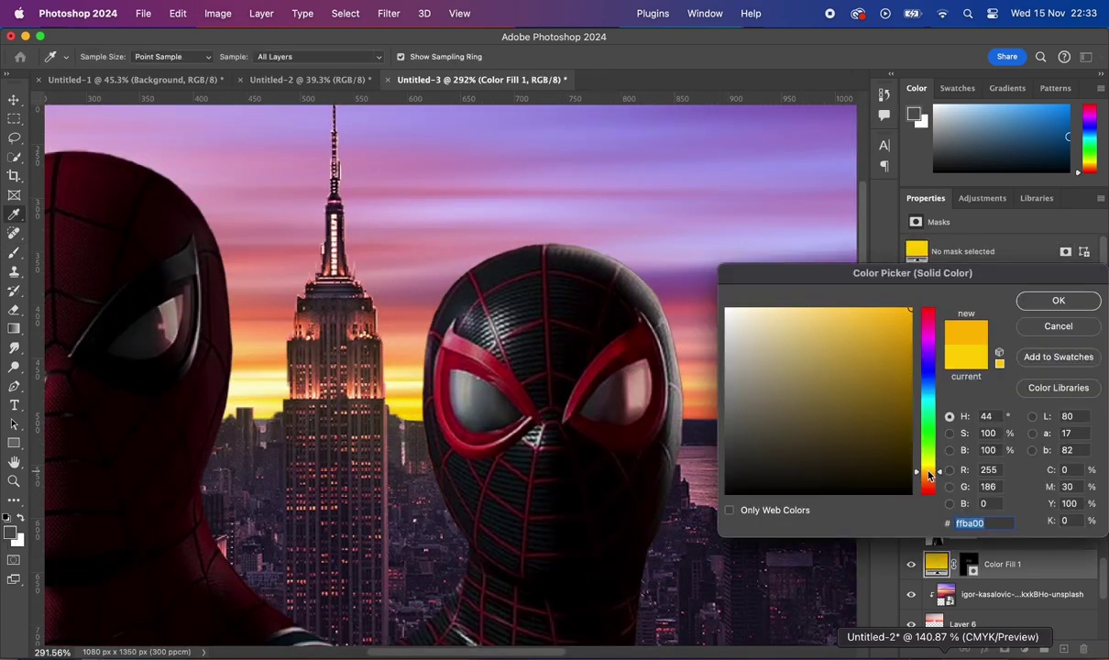
{"action": "key", "text": "Return"}
{"action": "key", "text": "b"}
{"action": "scroll", "coordinate": [718, 396], "scroll_direction": "down", "scroll_amount": 2}
{"action": "left_click", "coordinate": [971, 564]}
{"action": "key", "text": "ctrl+i"}
{"action": "left_click", "coordinate": [945, 478]}
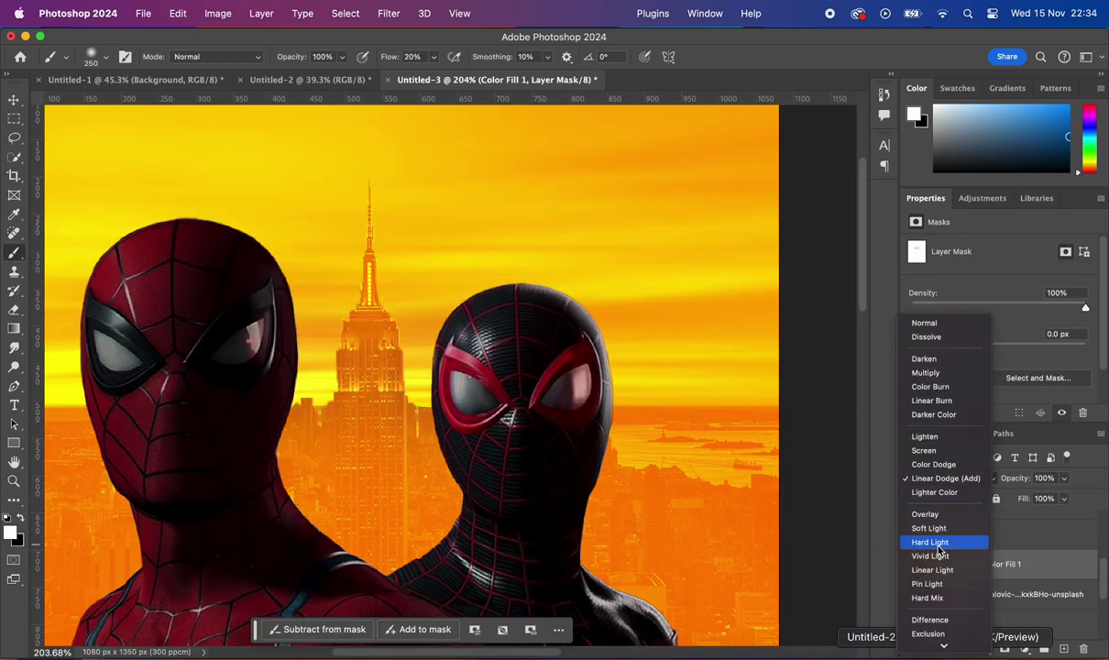
{"action": "left_click", "coordinate": [938, 545]}
{"action": "key", "text": "ctrl+i"}
Paint white on the fill's black mask to reveal glow along the sunset horizon
{"action": "scroll", "coordinate": [408, 396], "scroll_direction": "left", "scroll_amount": 2}
{"action": "scroll", "coordinate": [657, 419], "scroll_direction": "down", "scroll_amount": 3}
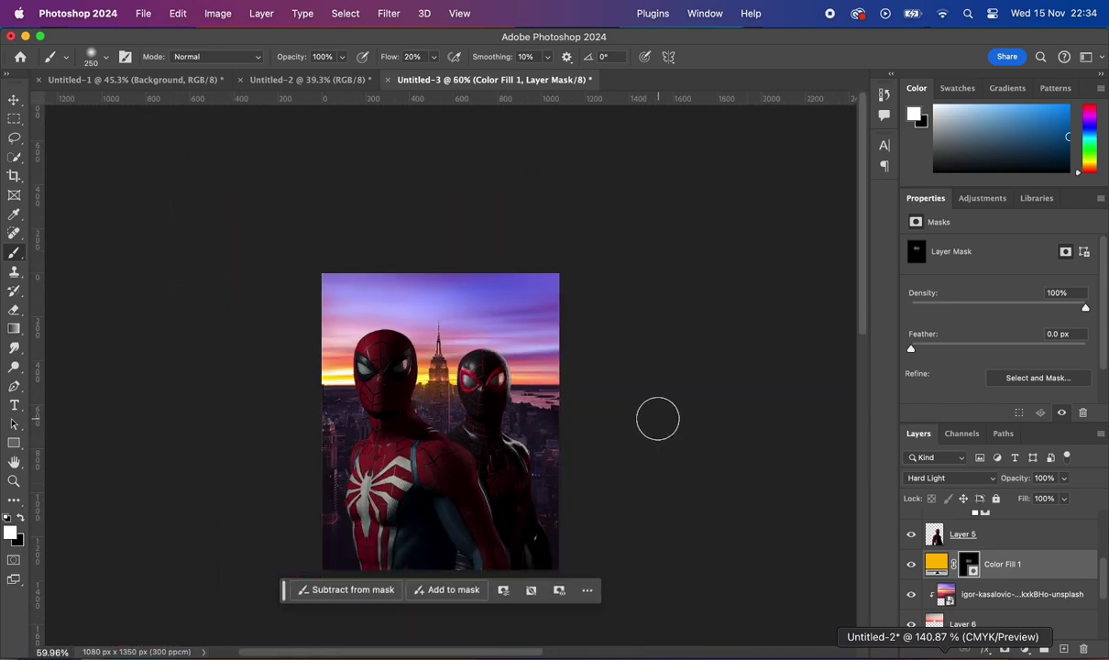
{"action": "scroll", "coordinate": [248, 371], "scroll_direction": "up", "scroll_amount": 5}
{"action": "scroll", "coordinate": [649, 445], "scroll_direction": "down", "scroll_amount": 6}
{"action": "scroll", "coordinate": [817, 347], "scroll_direction": "up", "scroll_amount": 6}
{"action": "scroll", "coordinate": [730, 403], "scroll_direction": "down", "scroll_amount": 5}
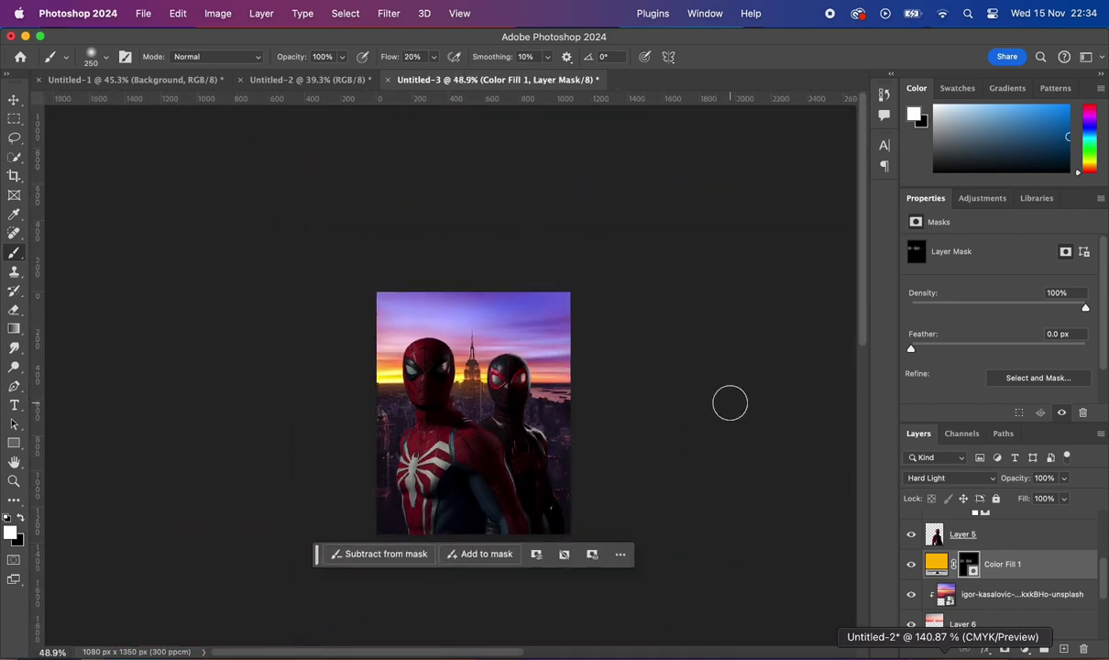
{"action": "scroll", "coordinate": [730, 404], "scroll_direction": "up", "scroll_amount": 5}
{"action": "scroll", "coordinate": [729, 403], "scroll_direction": "up", "scroll_amount": 3}
{"action": "scroll", "coordinate": [508, 516], "scroll_direction": "down", "scroll_amount": 4}
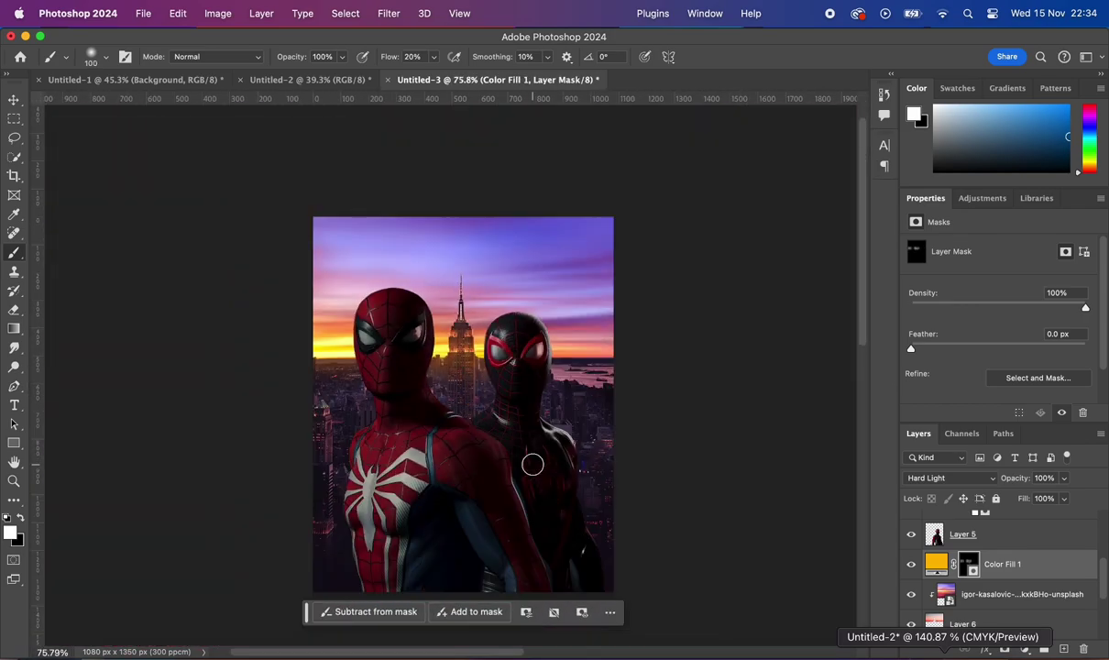
{"action": "scroll", "coordinate": [527, 463], "scroll_direction": "up", "scroll_amount": 6}
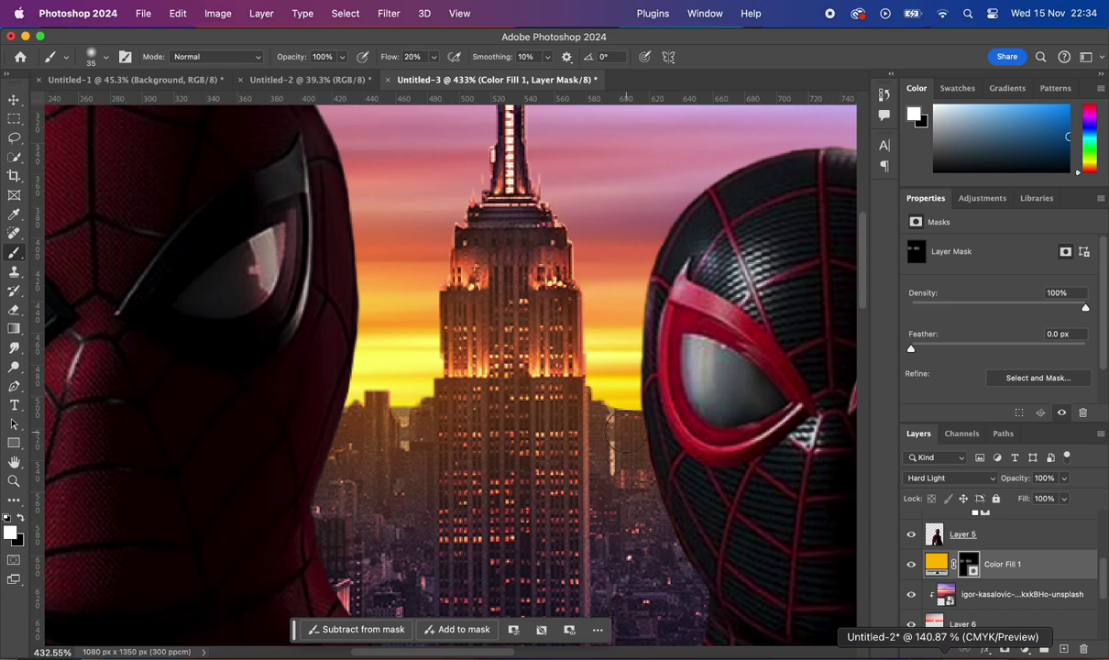
{"action": "scroll", "coordinate": [353, 396], "scroll_direction": "down", "scroll_amount": 5}
{"action": "scroll", "coordinate": [304, 410], "scroll_direction": "up", "scroll_amount": 5}
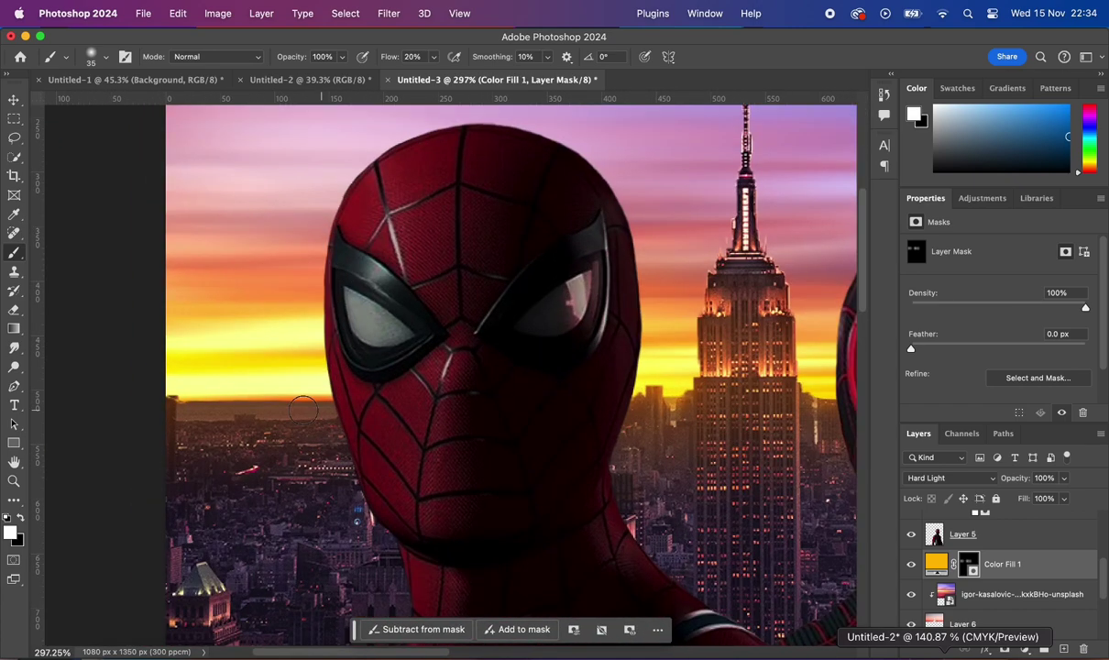
{"action": "scroll", "coordinate": [122, 386], "scroll_direction": "down", "scroll_amount": 5}
{"action": "scroll", "coordinate": [648, 436], "scroll_direction": "up", "scroll_amount": 3}
{"action": "scroll", "coordinate": [596, 413], "scroll_direction": "up", "scroll_amount": 3}
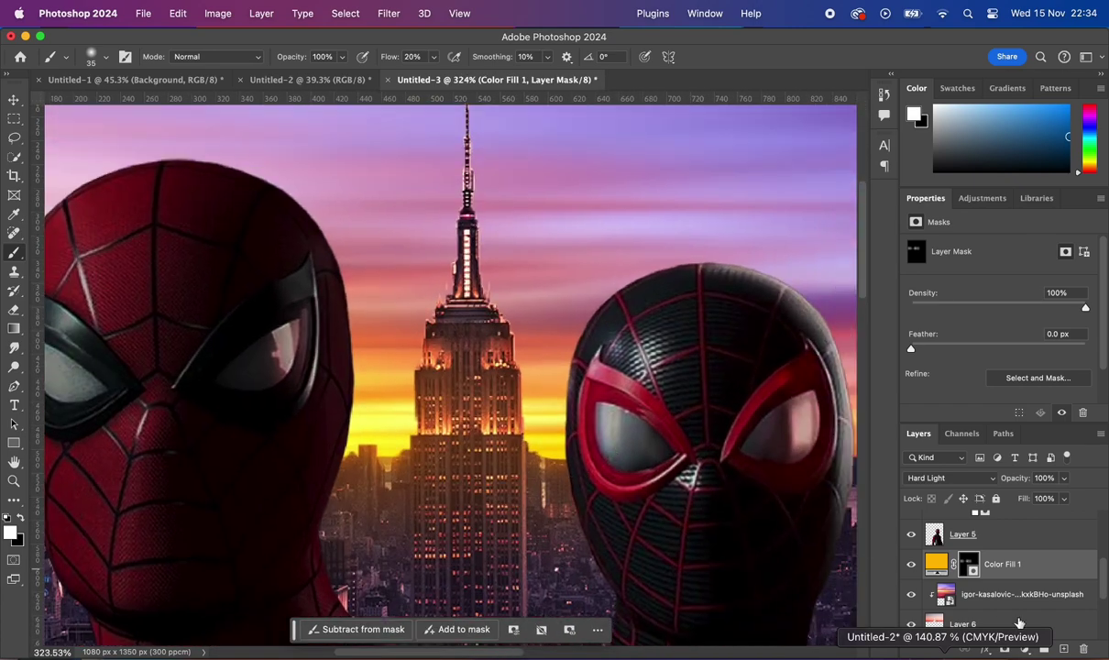
Add a second Solid Color fill using a coral-red colour sampled from the sunset
{"action": "left_click", "coordinate": [1023, 649]}
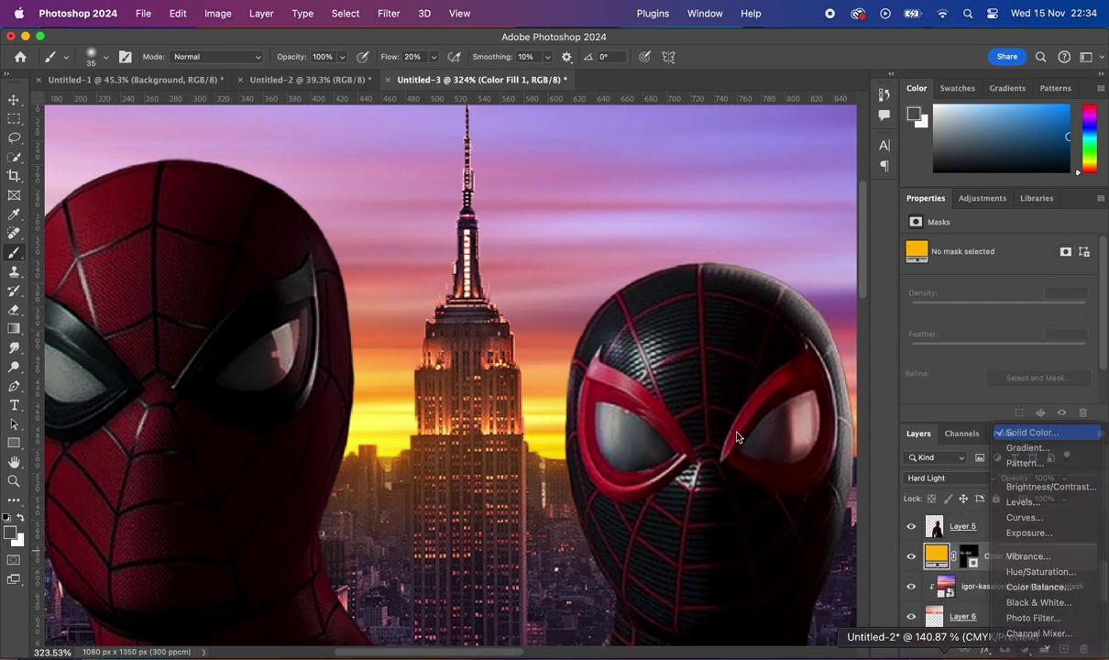
{"action": "left_click", "coordinate": [1036, 428]}
{"action": "left_click", "coordinate": [1040, 299]}
{"action": "key", "text": "super+i"}
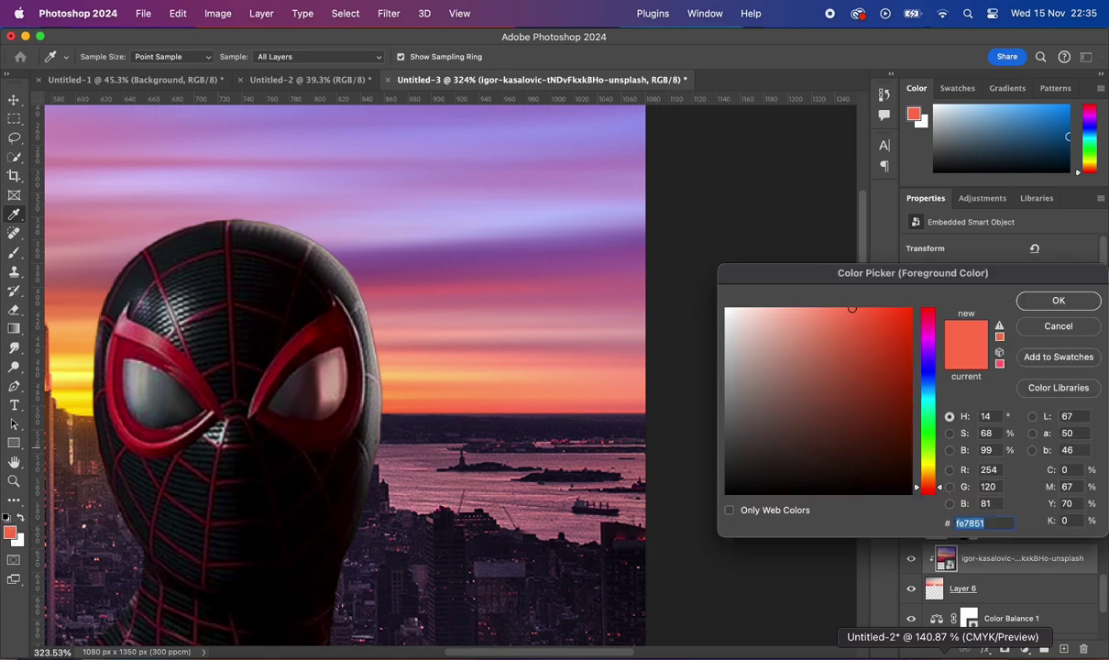
{"action": "key", "text": "Return"}
{"action": "key", "text": "super+i"}
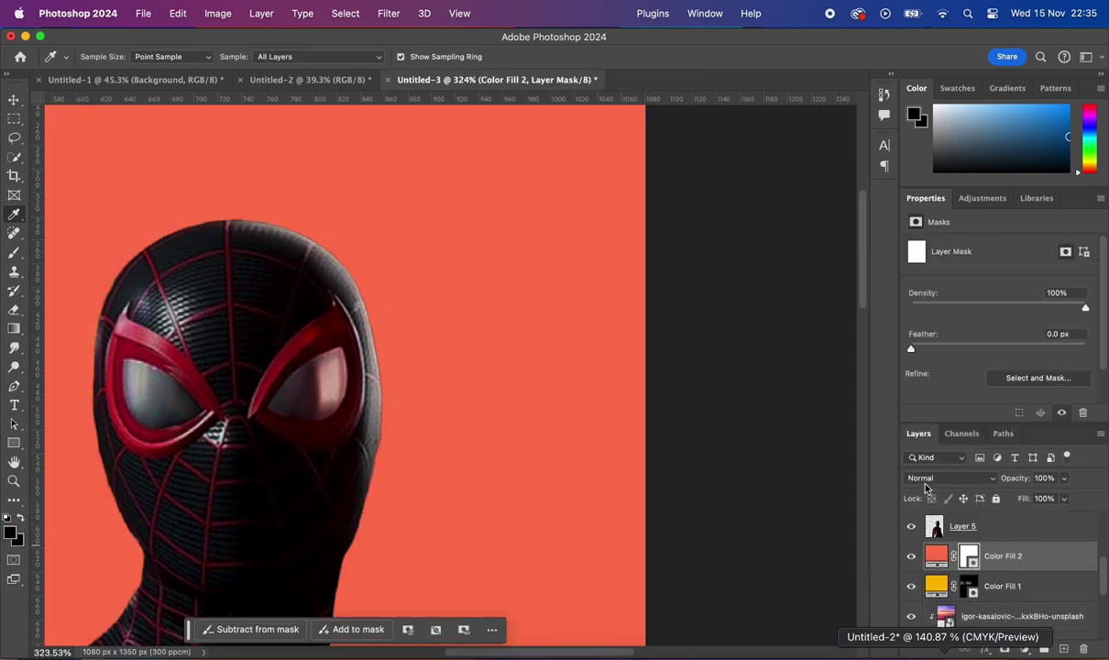
Set the coral fill's blend mode to Soft Light, keeping it after previewing others
{"action": "left_click", "coordinate": [930, 477]}
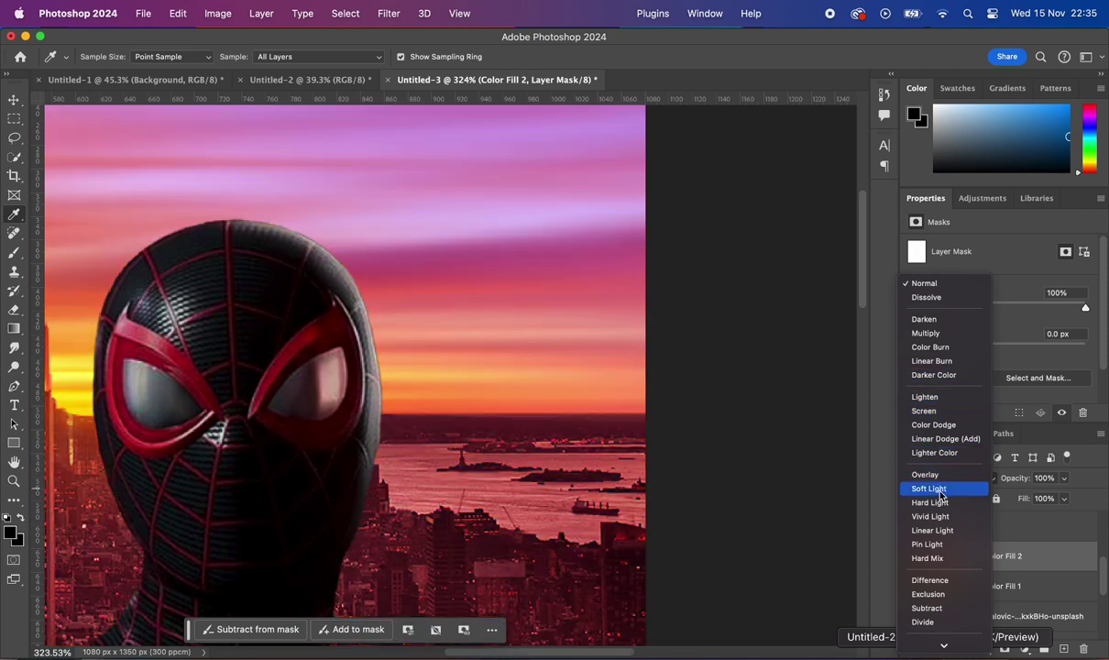
{"action": "left_click", "coordinate": [942, 490]}
{"action": "left_click", "coordinate": [948, 478]}
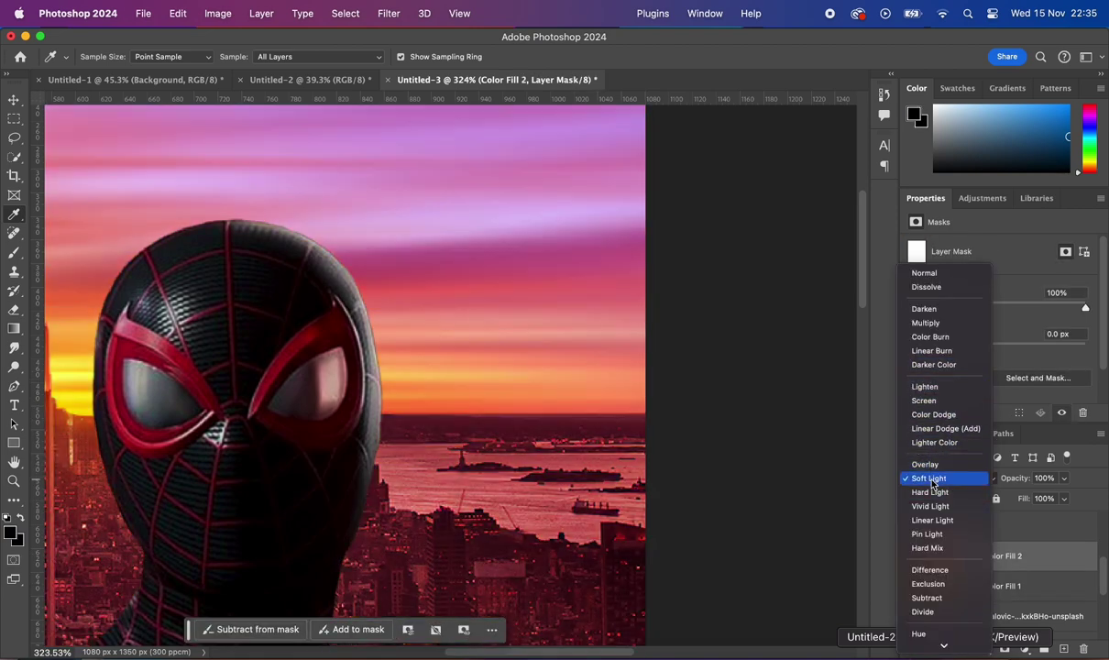
{"action": "left_click", "coordinate": [929, 479]}
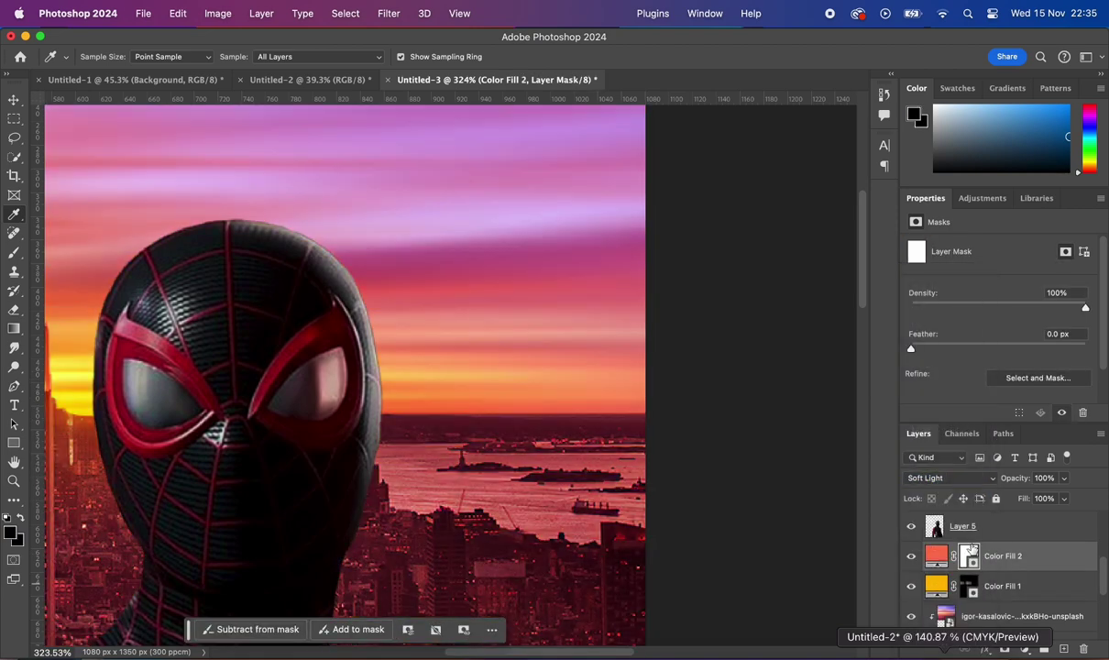
Paint white on Color Fill 2's inverted mask along Miles's edge
{"action": "key", "text": "b"}
{"action": "left_click", "coordinate": [11, 532]}
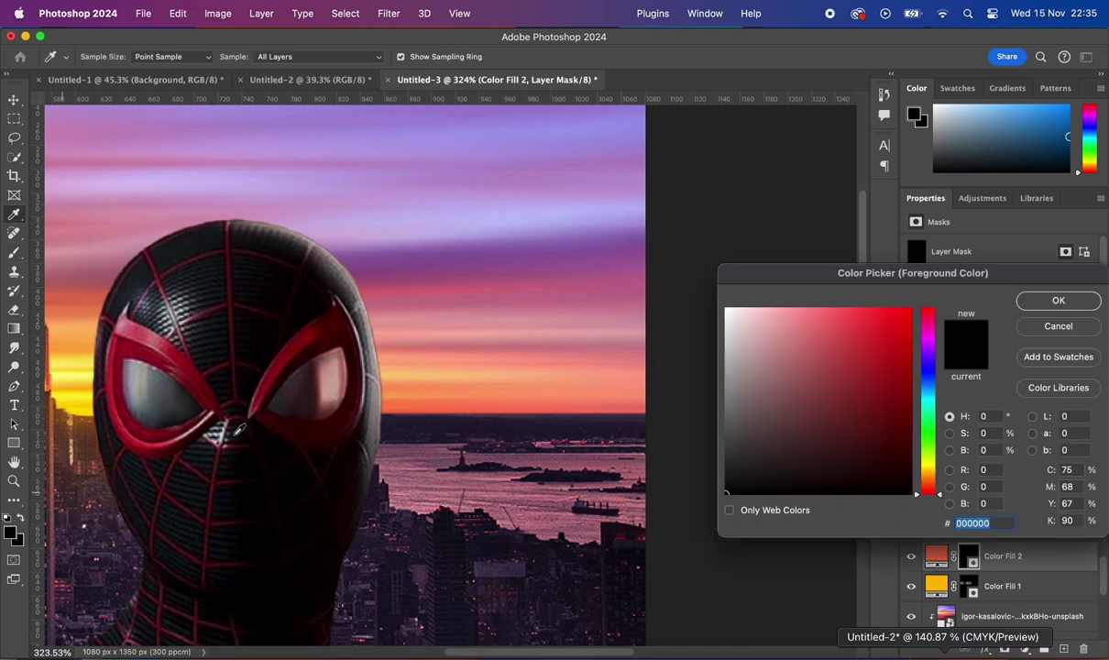
{"action": "left_click", "coordinate": [1058, 301]}
{"action": "scroll", "coordinate": [718, 433], "scroll_direction": "down", "scroll_amount": 5}
{"action": "scroll", "coordinate": [584, 365], "scroll_direction": "up", "scroll_amount": 4}
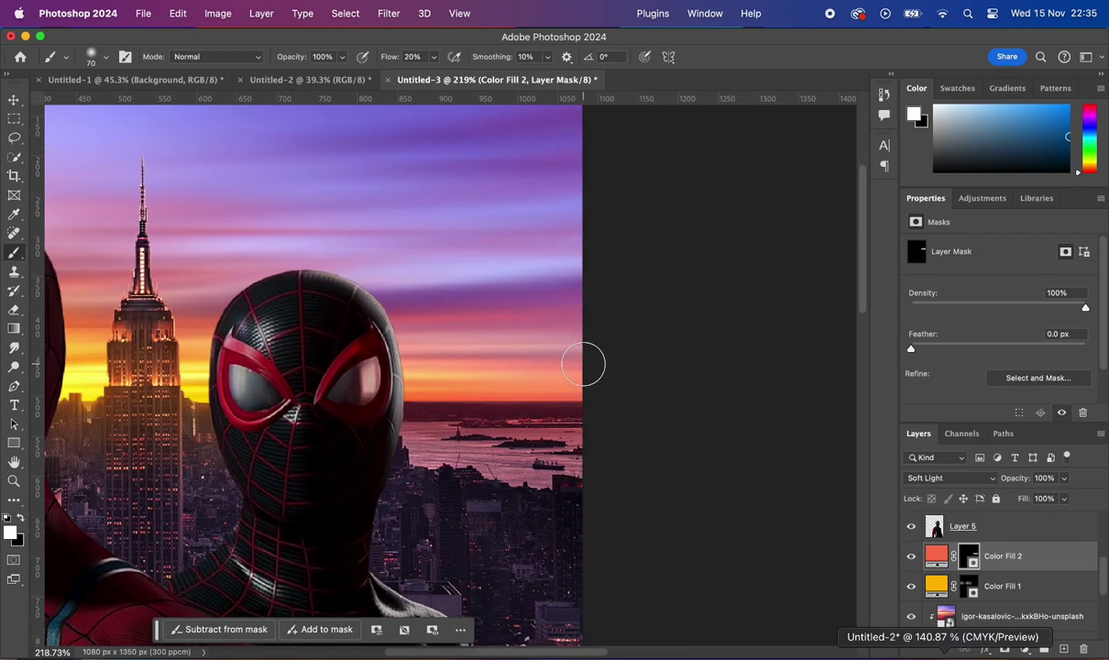
{"action": "scroll", "coordinate": [683, 485], "scroll_direction": "down", "scroll_amount": 5}
{"action": "scroll", "coordinate": [626, 465], "scroll_direction": "up", "scroll_amount": 6}
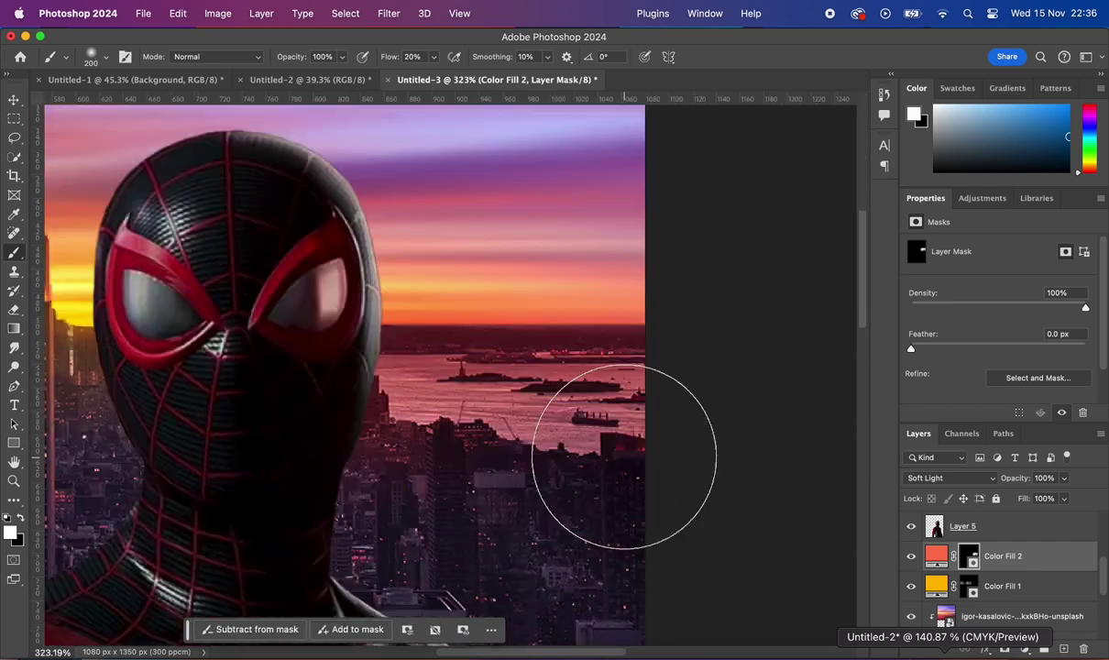
{"action": "scroll", "coordinate": [676, 470], "scroll_direction": "down", "scroll_amount": 1}
{"action": "scroll", "coordinate": [642, 459], "scroll_direction": "down", "scroll_amount": 4}
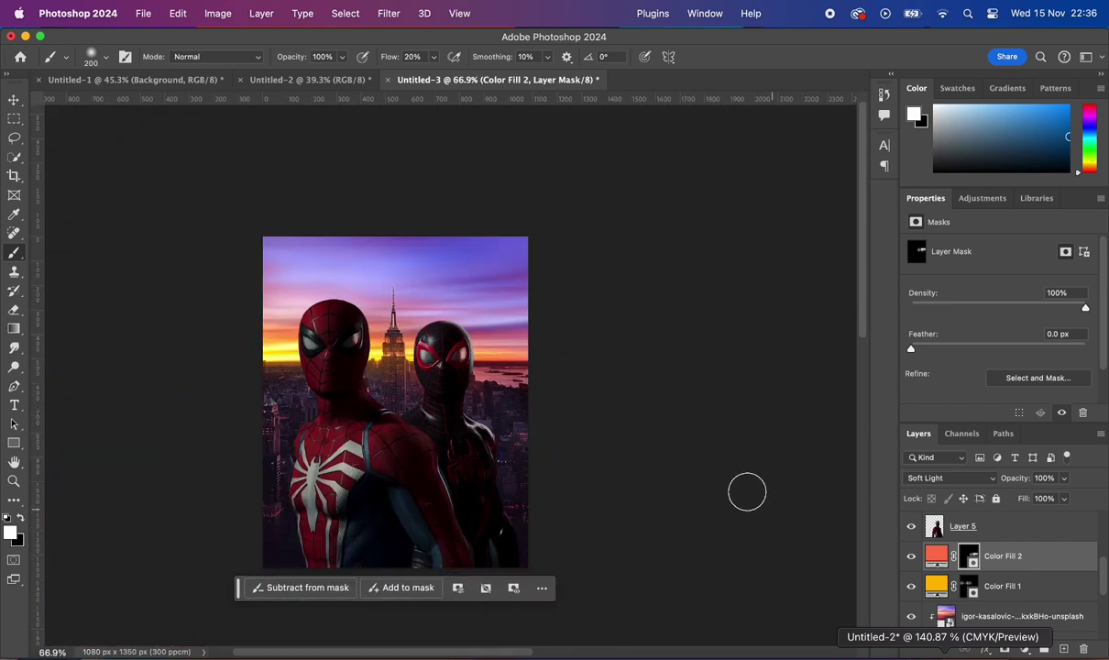
{"action": "scroll", "coordinate": [747, 495], "scroll_direction": "up", "scroll_amount": 3}
Lower brush Flow to 5% and softly brush more orange glow around the heroes' heads
{"action": "scroll", "coordinate": [408, 498], "scroll_direction": "up", "scroll_amount": 2}
{"action": "left_click_drag", "start_coordinate": [398, 57], "coordinate": [387, 61]}
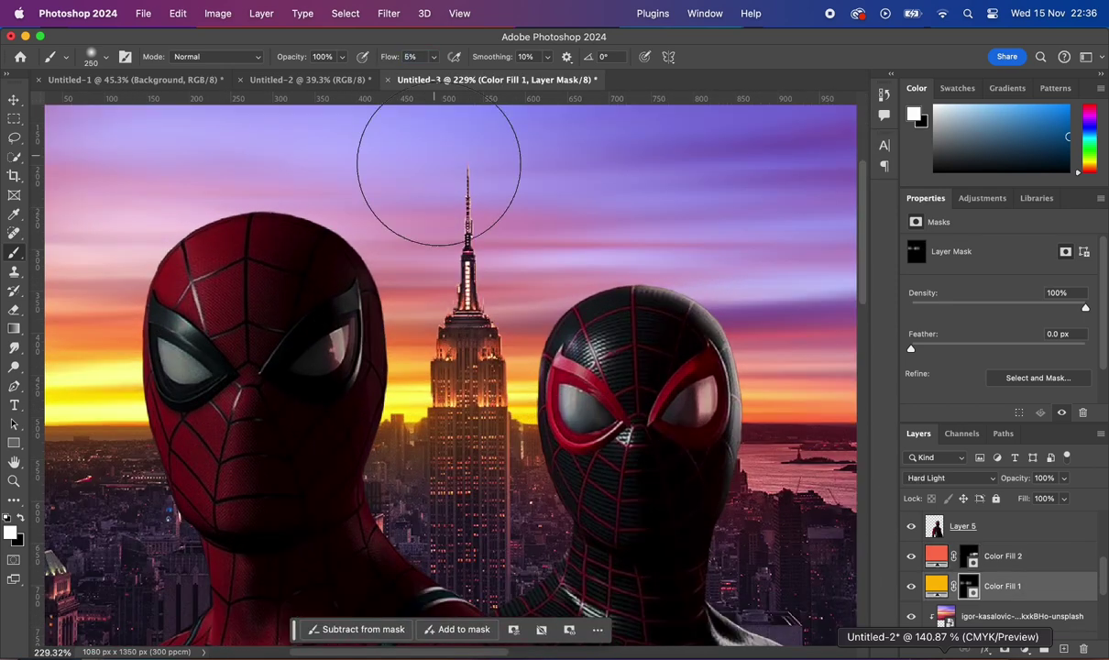
{"action": "left_click_drag", "start_coordinate": [108, 523], "coordinate": [382, 438]}
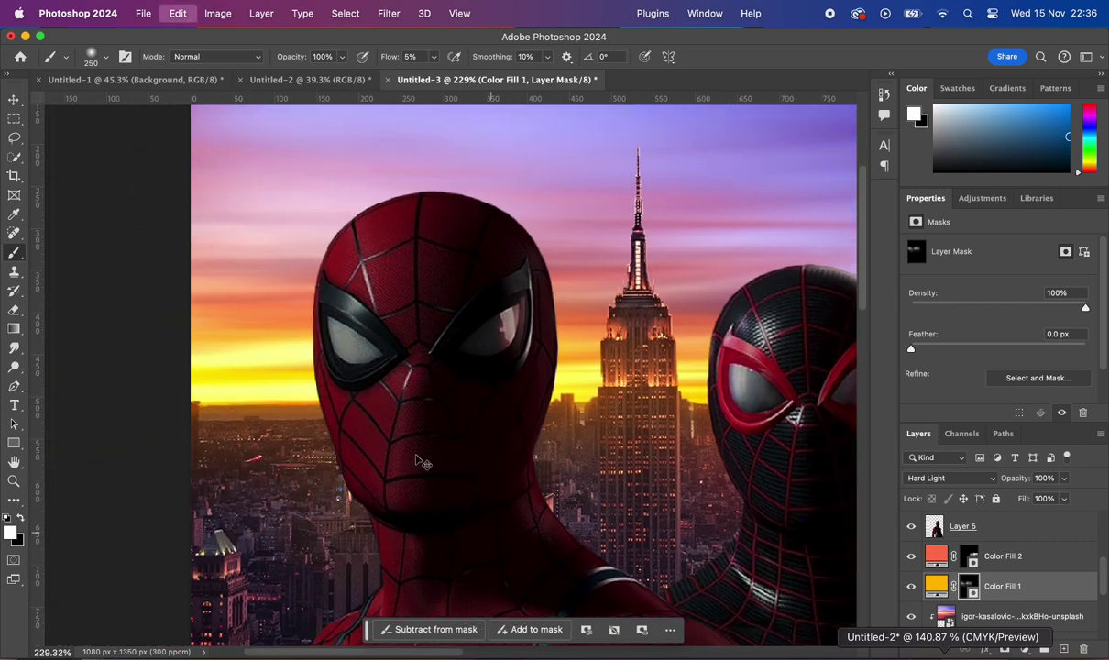
{"action": "scroll", "coordinate": [715, 505], "scroll_direction": "down", "scroll_amount": 3}
{"action": "scroll", "coordinate": [720, 515], "scroll_direction": "up", "scroll_amount": 1}
{"action": "scroll", "coordinate": [720, 515], "scroll_direction": "up", "scroll_amount": 2}
{"action": "scroll", "coordinate": [722, 433], "scroll_direction": "down", "scroll_amount": 1}
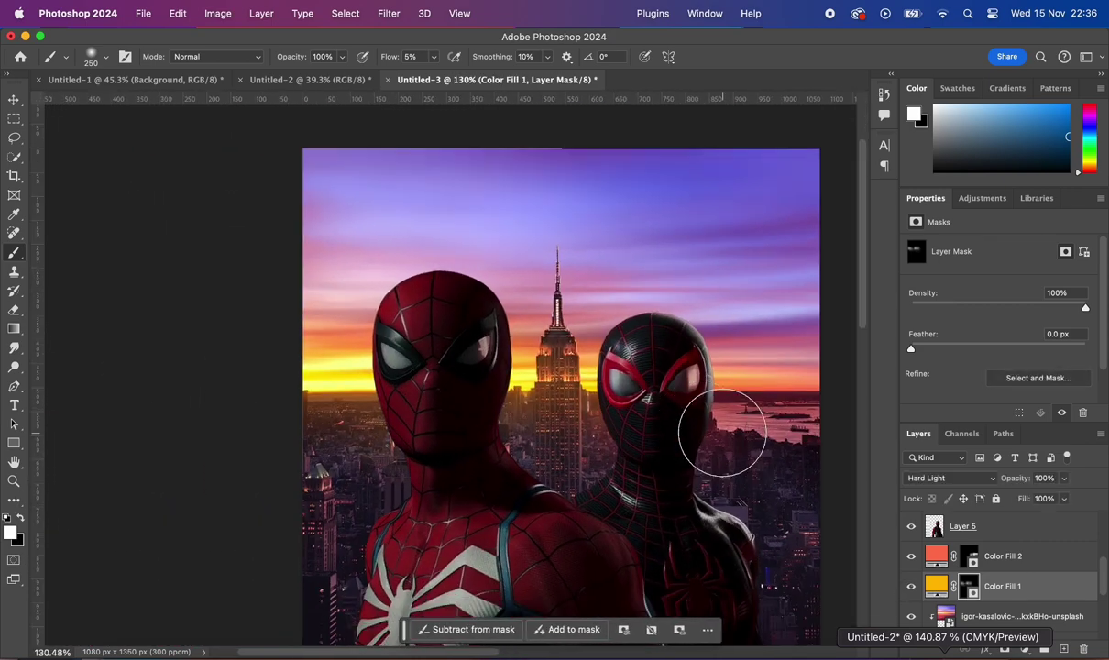
{"action": "scroll", "coordinate": [723, 427], "scroll_direction": "down", "scroll_amount": 1}
{"action": "scroll", "coordinate": [642, 411], "scroll_direction": "up", "scroll_amount": 2}
{"action": "scroll", "coordinate": [693, 348], "scroll_direction": "down", "scroll_amount": 2}
{"action": "scroll", "coordinate": [692, 352], "scroll_direction": "up", "scroll_amount": 3}
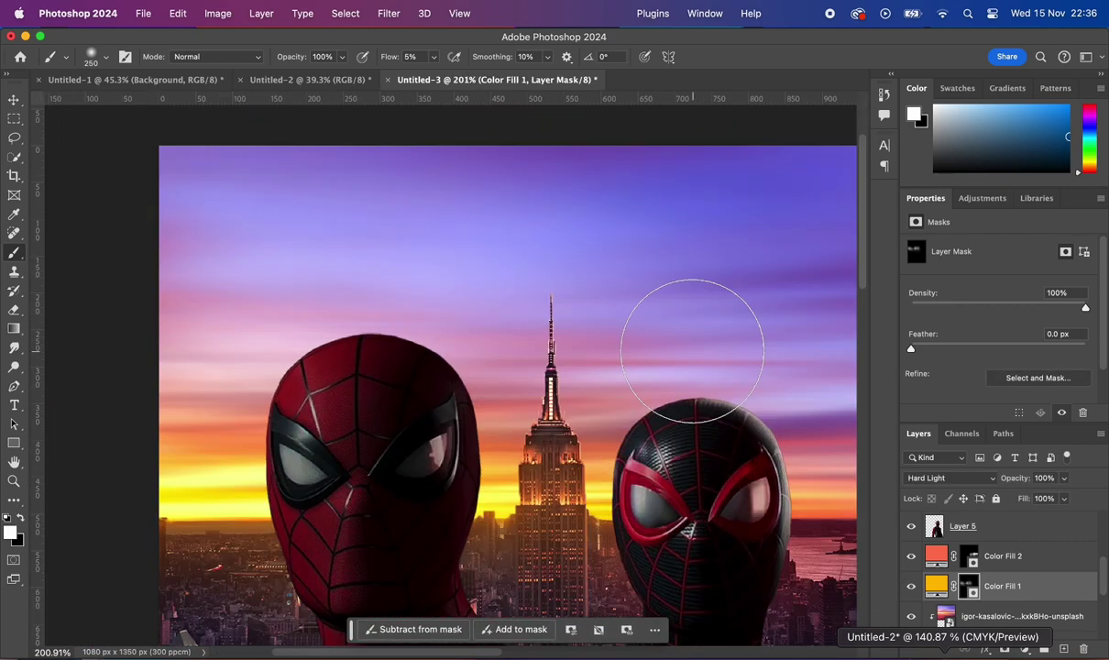
{"action": "scroll", "coordinate": [692, 351], "scroll_direction": "up", "scroll_amount": 2}
{"action": "scroll", "coordinate": [1011, 596], "scroll_direction": "down", "scroll_amount": 2}
Check Color Fill 1's colour without changing it, then select the Color Balance 1 layer
{"action": "double_click", "coordinate": [935, 515]}
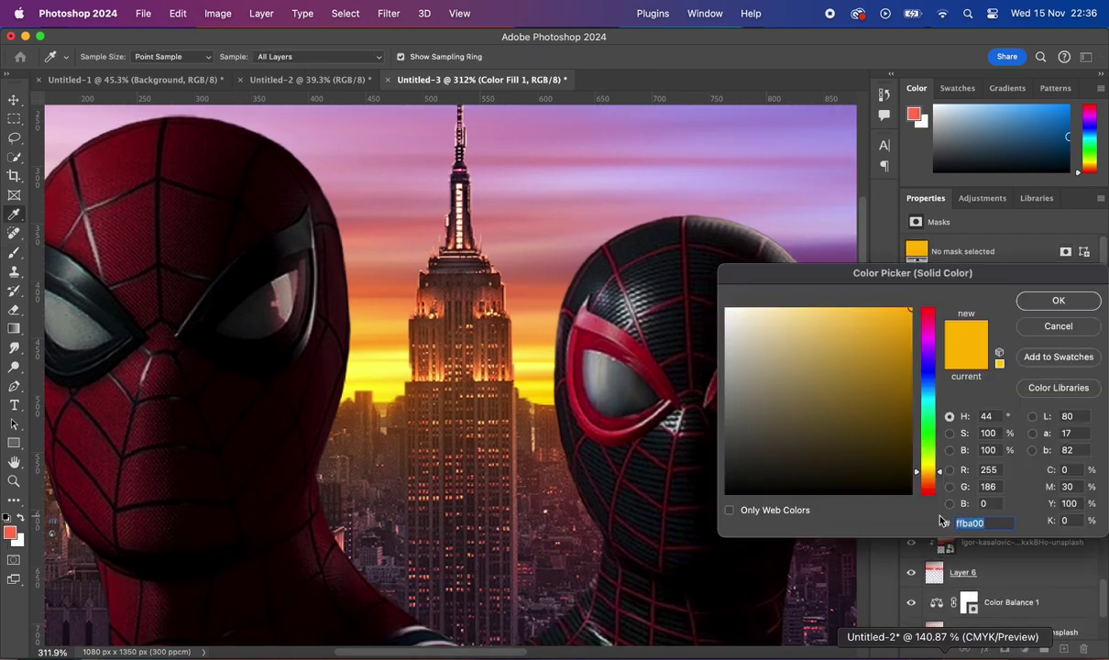
{"action": "key", "text": "Escape"}
{"action": "scroll", "coordinate": [991, 530], "scroll_direction": "down", "scroll_amount": 2}
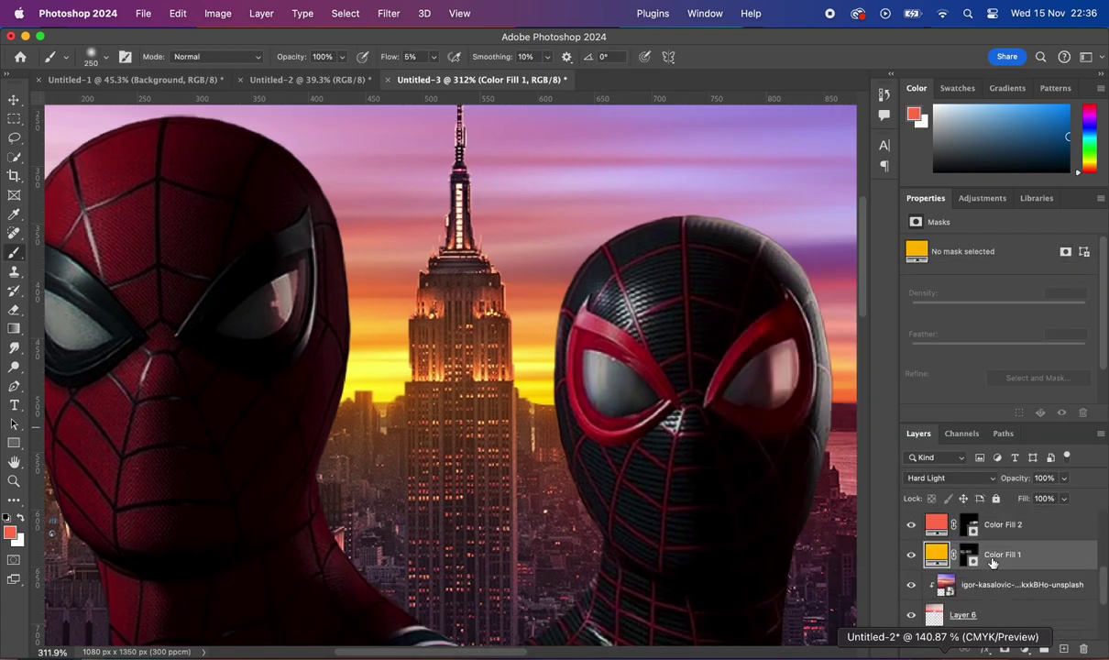
{"action": "left_click", "coordinate": [995, 561]}
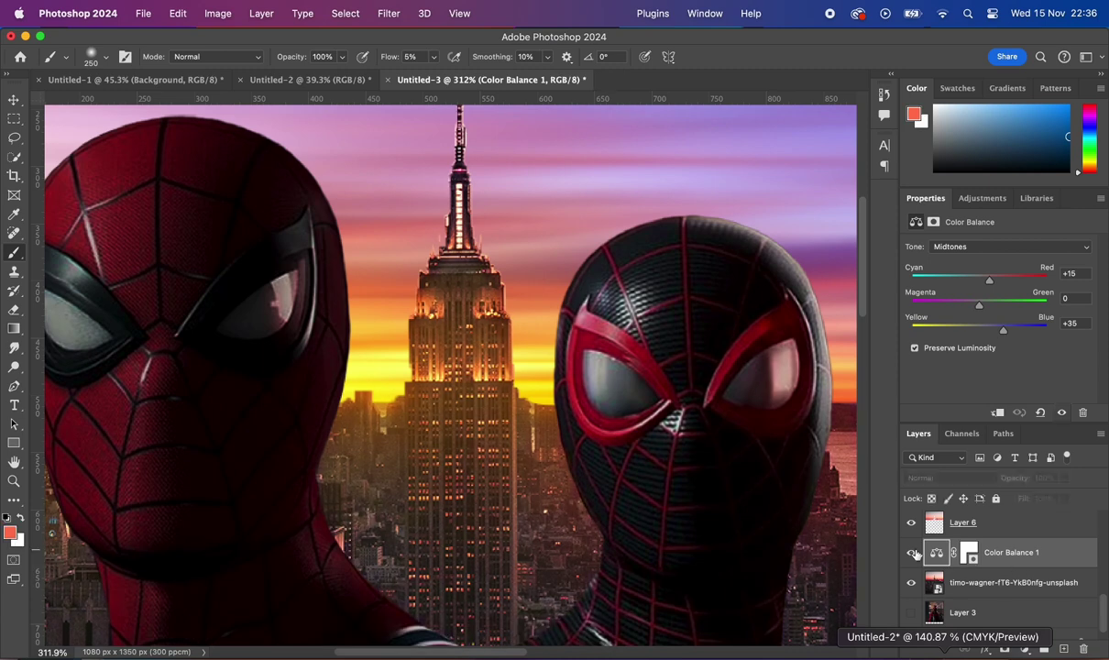
Add an orange Solid Color fill clipped to the city photo, with its mask inverted
{"action": "left_click", "coordinate": [1009, 583]}
{"action": "left_click", "coordinate": [1025, 649]}
{"action": "left_click", "coordinate": [954, 431]}
{"action": "left_click", "coordinate": [1057, 302]}
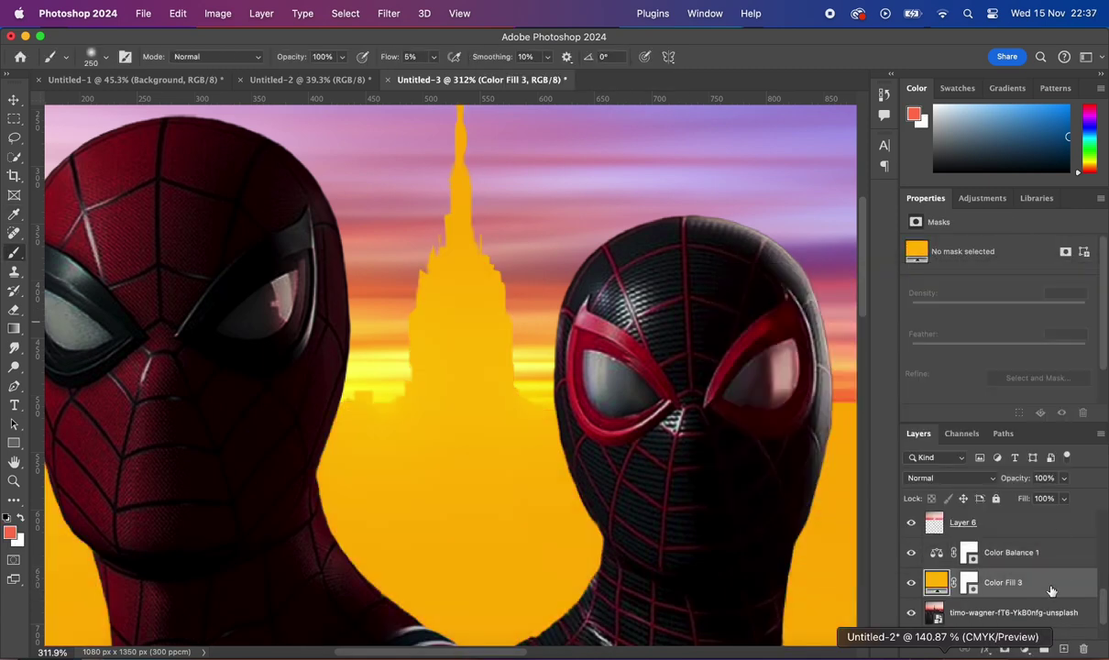
{"action": "left_click", "coordinate": [981, 582]}
{"action": "key", "text": "ctrl+alt+g"}
{"action": "key", "text": "ctrl+i"}
Paint white around the Empire State Building's sunlit edges to reveal the orange glow
{"action": "scroll", "coordinate": [477, 316], "scroll_direction": "up", "scroll_amount": 3}
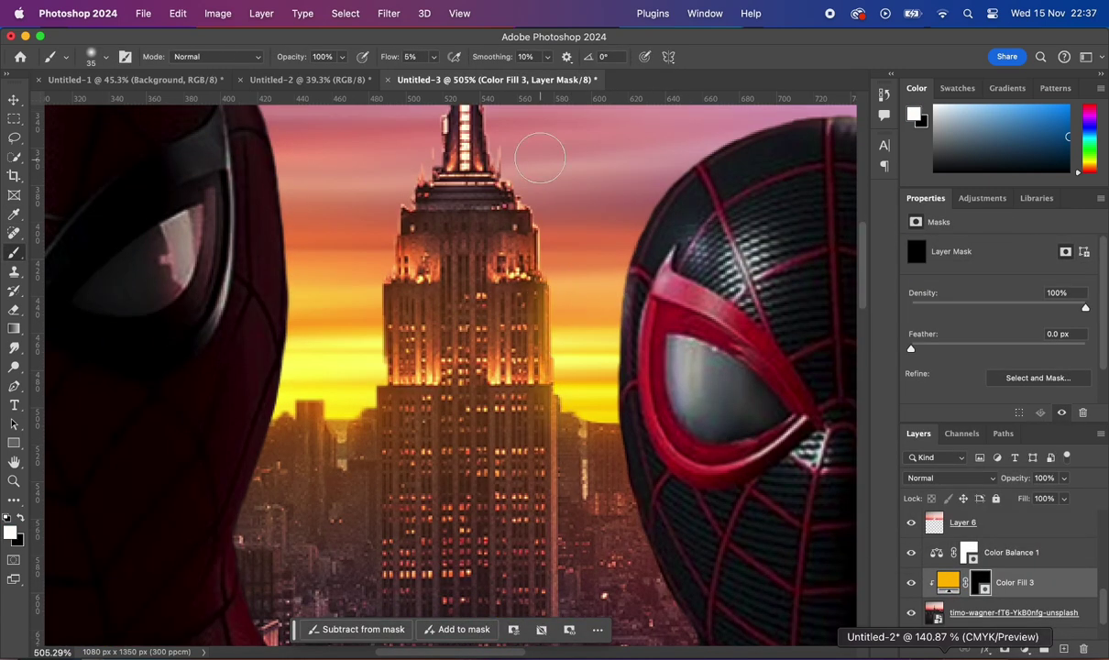
{"action": "scroll", "coordinate": [561, 385], "scroll_direction": "left", "scroll_amount": 3}
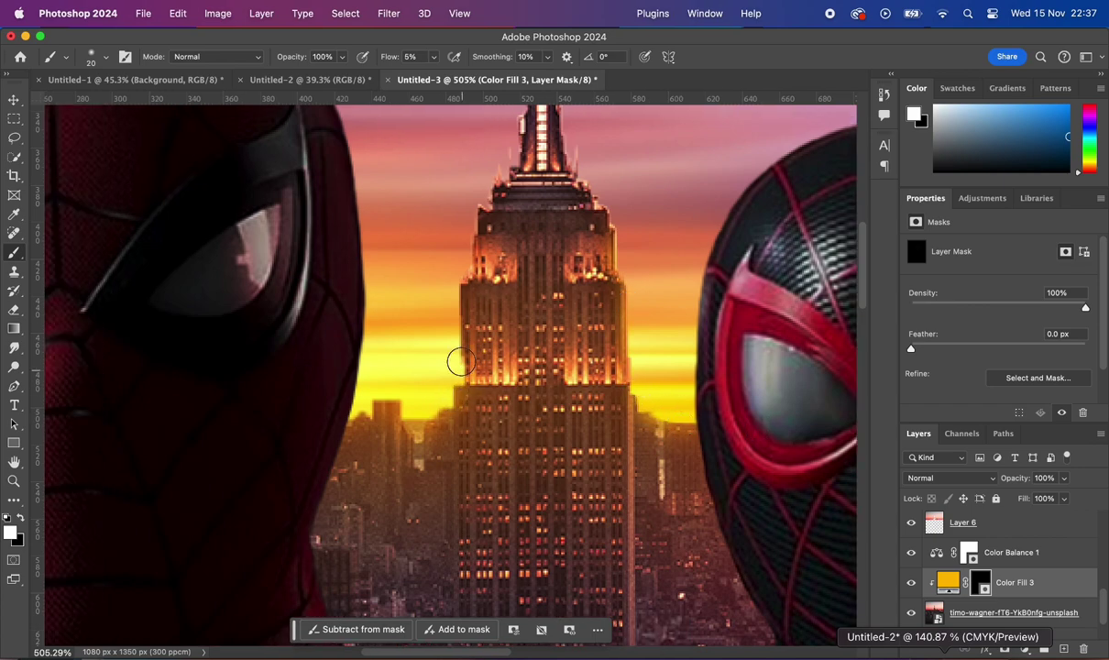
{"action": "scroll", "coordinate": [388, 402], "scroll_direction": "down", "scroll_amount": 5}
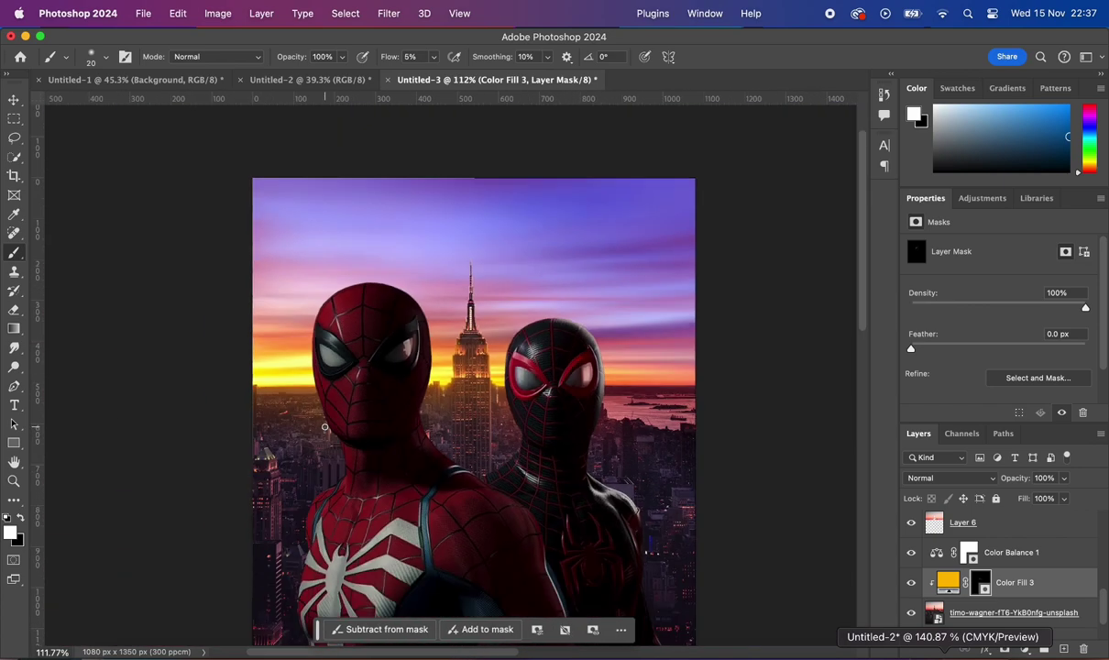
{"action": "scroll", "coordinate": [162, 420], "scroll_direction": "up", "scroll_amount": 3}
{"action": "scroll", "coordinate": [162, 420], "scroll_direction": "up", "scroll_amount": 2}
{"action": "scroll", "coordinate": [199, 410], "scroll_direction": "left", "scroll_amount": 3}
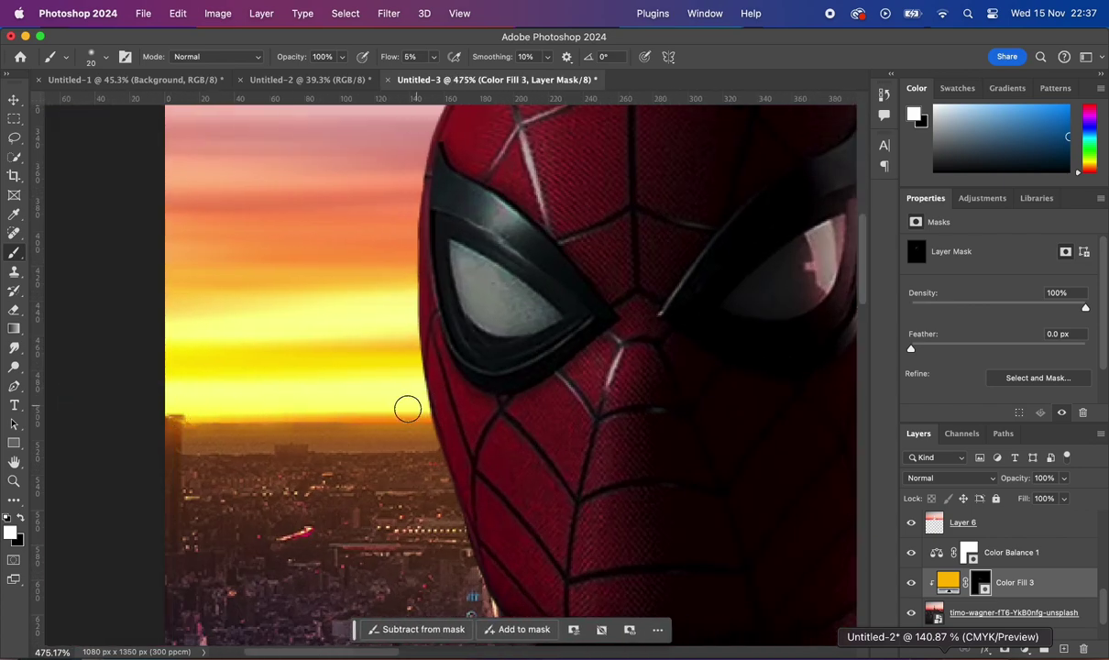
{"action": "scroll", "coordinate": [408, 408], "scroll_direction": "right", "scroll_amount": 10}
{"action": "scroll", "coordinate": [548, 318], "scroll_direction": "up", "scroll_amount": 2}
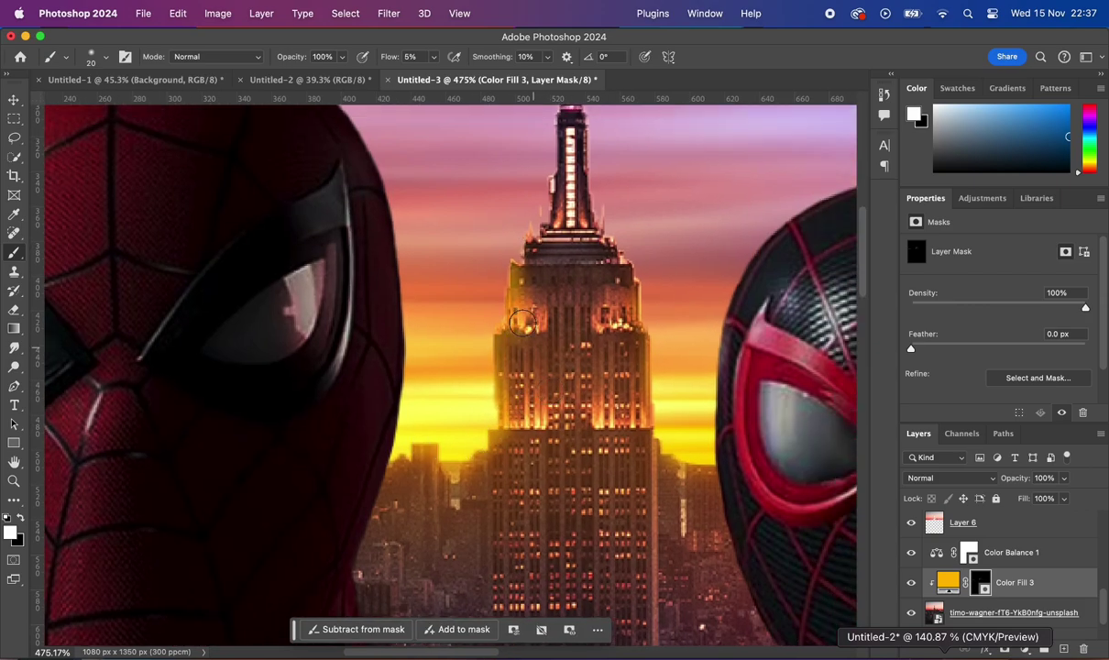
{"action": "scroll", "coordinate": [545, 266], "scroll_direction": "right", "scroll_amount": 3}
{"action": "scroll", "coordinate": [539, 202], "scroll_direction": "up", "scroll_amount": 2}
{"action": "scroll", "coordinate": [630, 330], "scroll_direction": "down", "scroll_amount": 5}
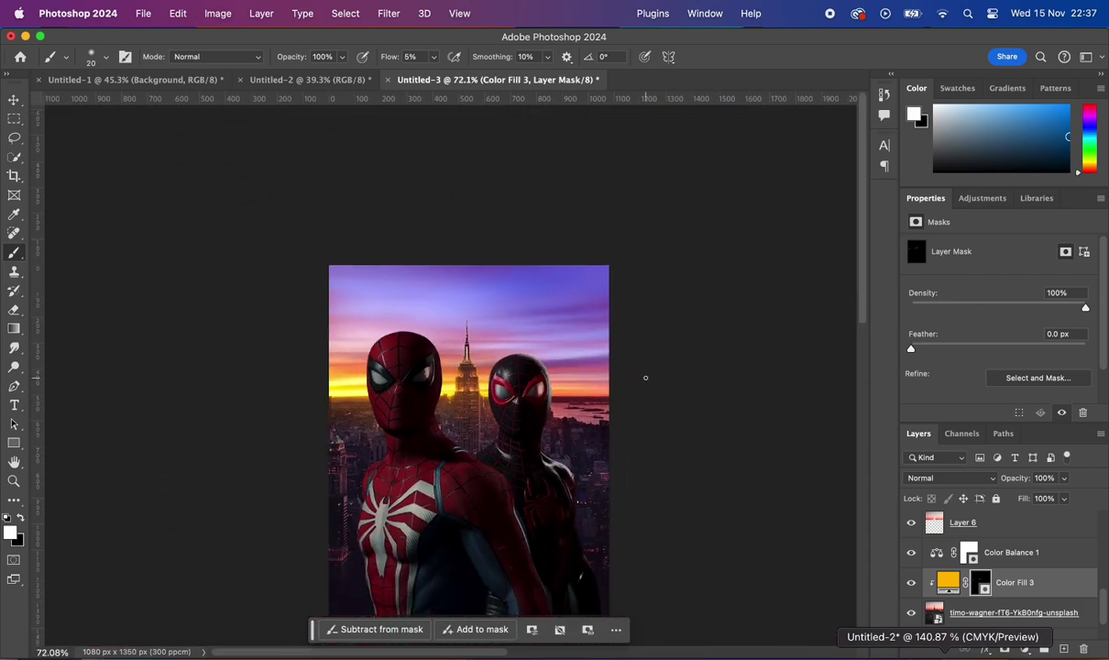
{"action": "scroll", "coordinate": [644, 377], "scroll_direction": "up", "scroll_amount": 3}
{"action": "scroll", "coordinate": [642, 396], "scroll_direction": "up", "scroll_amount": 2}
{"action": "scroll", "coordinate": [752, 366], "scroll_direction": "right", "scroll_amount": 4}
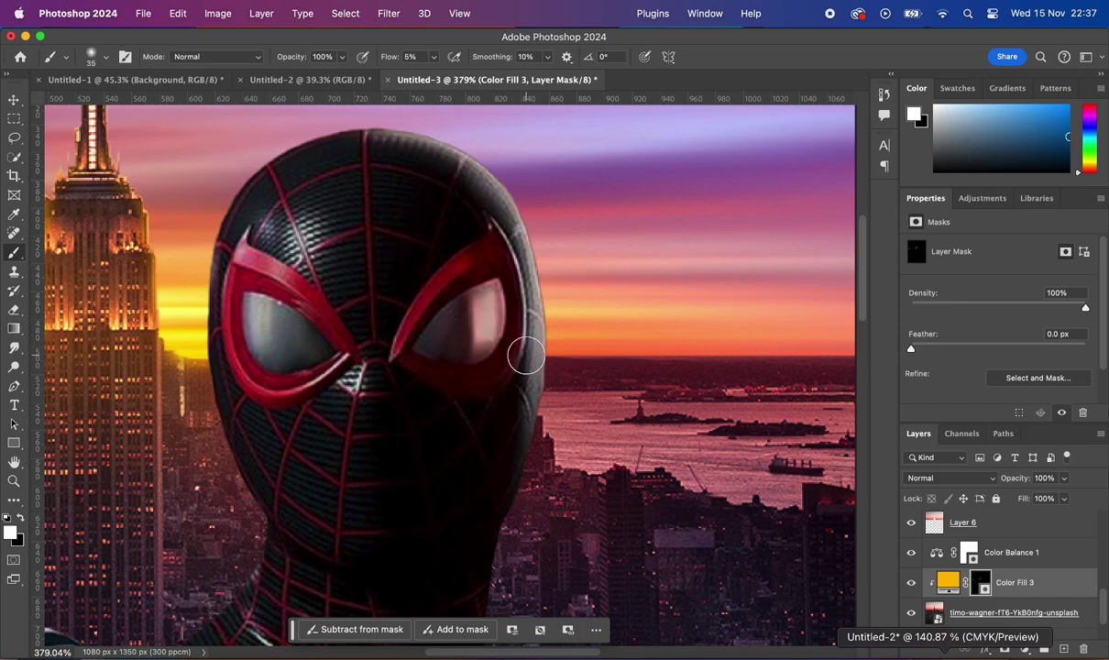
{"action": "scroll", "coordinate": [528, 353], "scroll_direction": "right", "scroll_amount": 5}
{"action": "scroll", "coordinate": [647, 287], "scroll_direction": "down", "scroll_amount": 5}
{"action": "scroll", "coordinate": [647, 284], "scroll_direction": "down", "scroll_amount": 1}
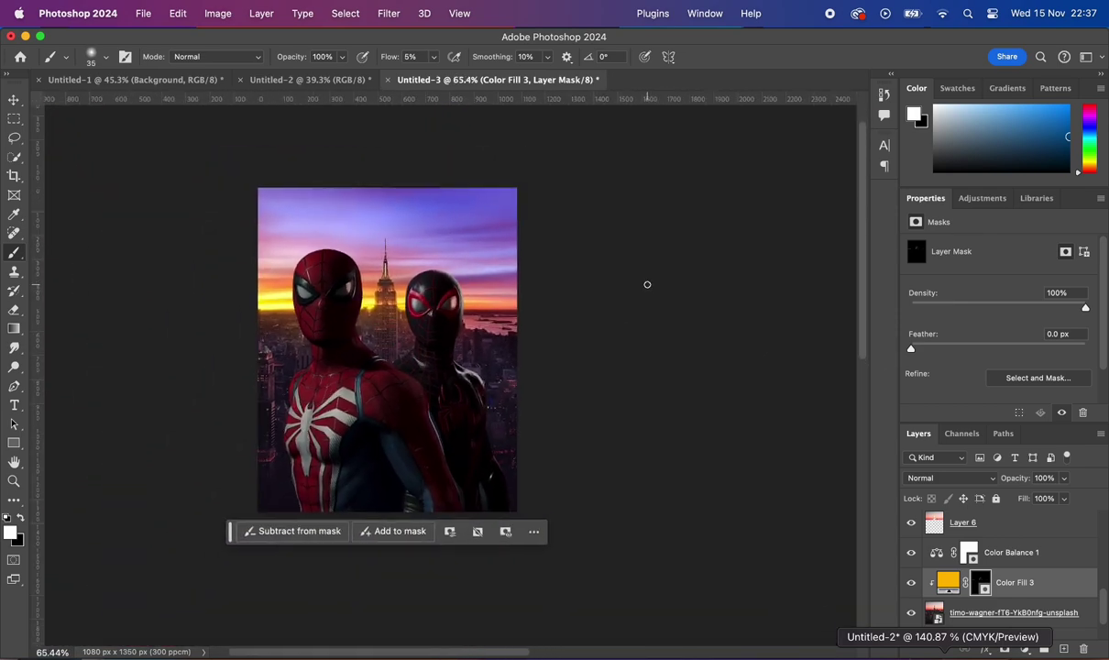
{"action": "scroll", "coordinate": [647, 284], "scroll_direction": "up", "scroll_amount": 1}
{"action": "scroll", "coordinate": [449, 442], "scroll_direction": "up", "scroll_amount": 4}
{"action": "scroll", "coordinate": [448, 443], "scroll_direction": "up", "scroll_amount": 1}
{"action": "scroll", "coordinate": [448, 443], "scroll_direction": "up", "scroll_amount": 2}
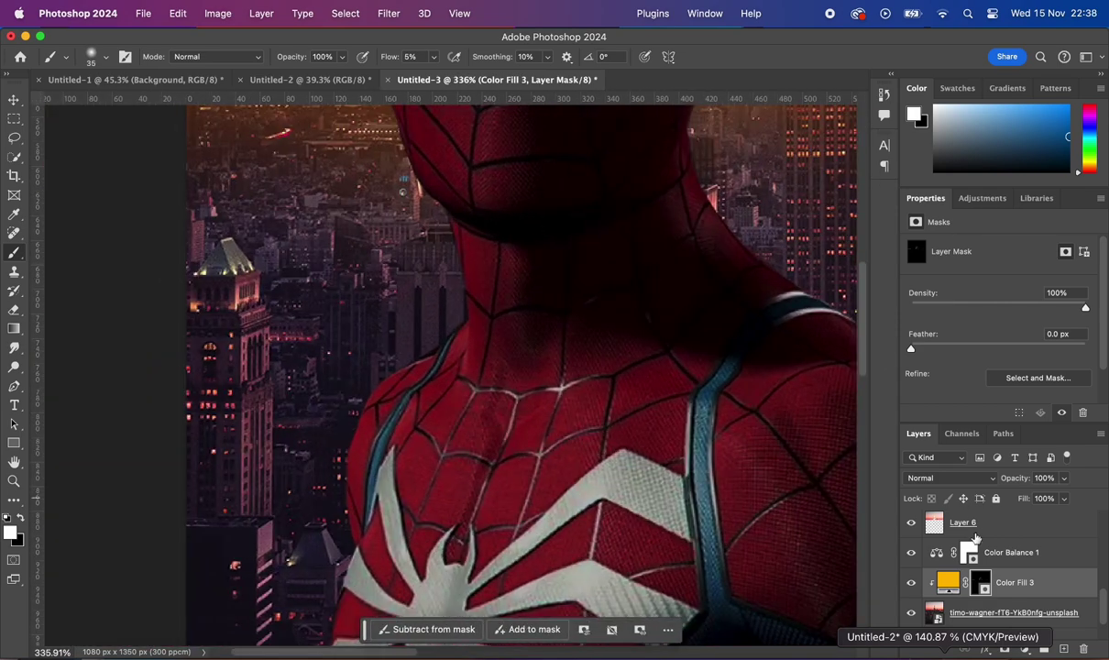
Add an Exposure layer clipped to the city photo: Exposure +2.30, Offset −0.0546, Gamma 0.77
{"action": "left_click", "coordinate": [1064, 594]}
{"action": "left_click", "coordinate": [1024, 649]}
{"action": "left_click", "coordinate": [1020, 536]}
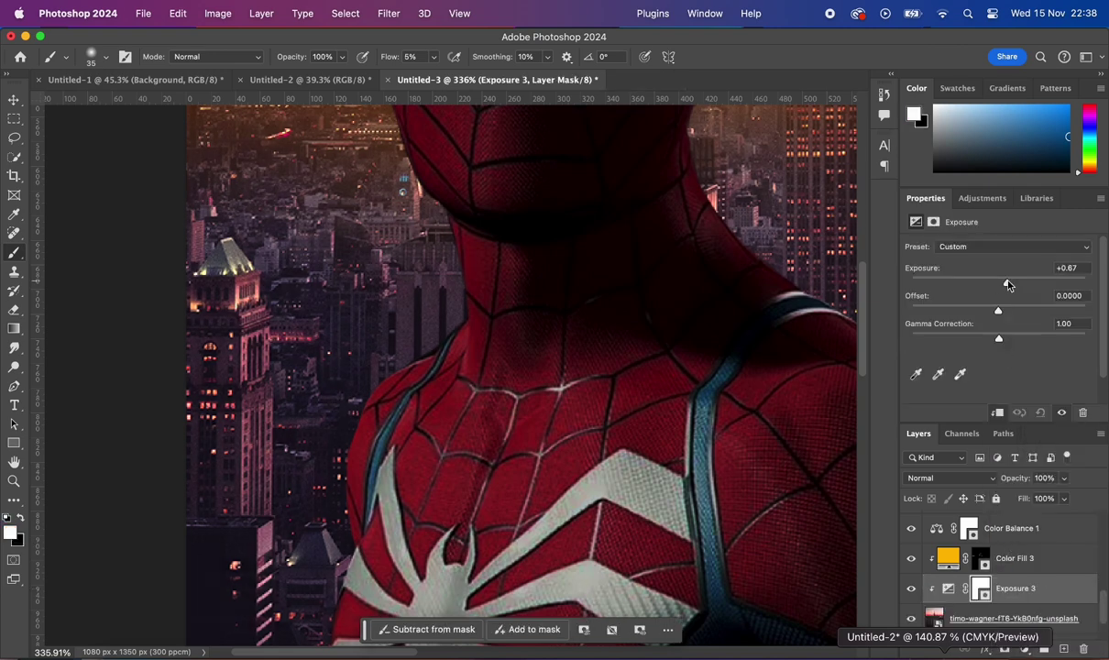
{"action": "scroll", "coordinate": [701, 372], "scroll_direction": "down", "scroll_amount": 3}
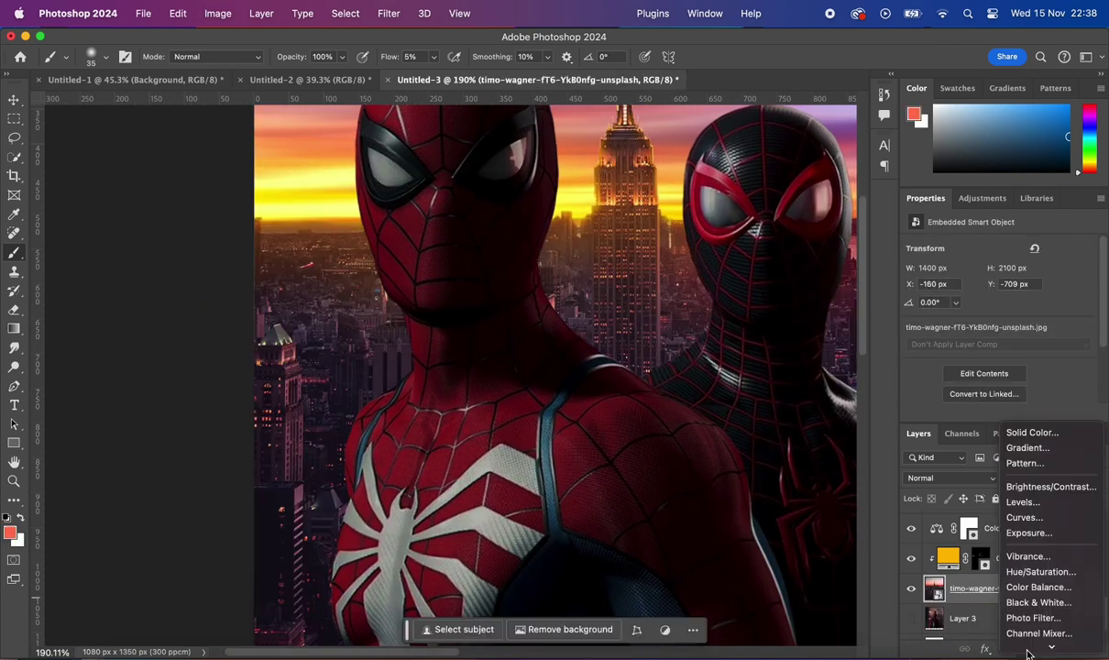
{"action": "left_click", "coordinate": [1051, 487]}
{"action": "key", "text": "super+z"}
{"action": "left_click", "coordinate": [1024, 649]}
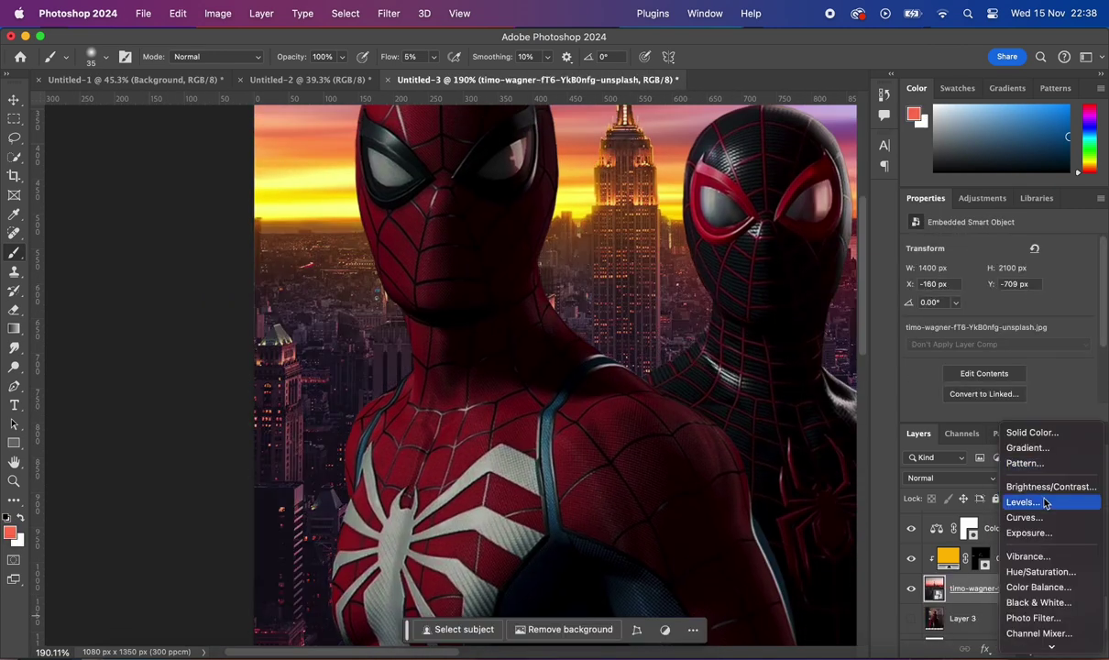
{"action": "left_click", "coordinate": [1020, 537]}
{"action": "mouse_move", "coordinate": [1000, 282]}
{"action": "left_mouse_down"}
{"action": "mouse_move", "coordinate": [1028, 283]}
{"action": "mouse_move", "coordinate": [988, 312]}
{"action": "mouse_move", "coordinate": [1020, 337]}
{"action": "left_mouse_up"}
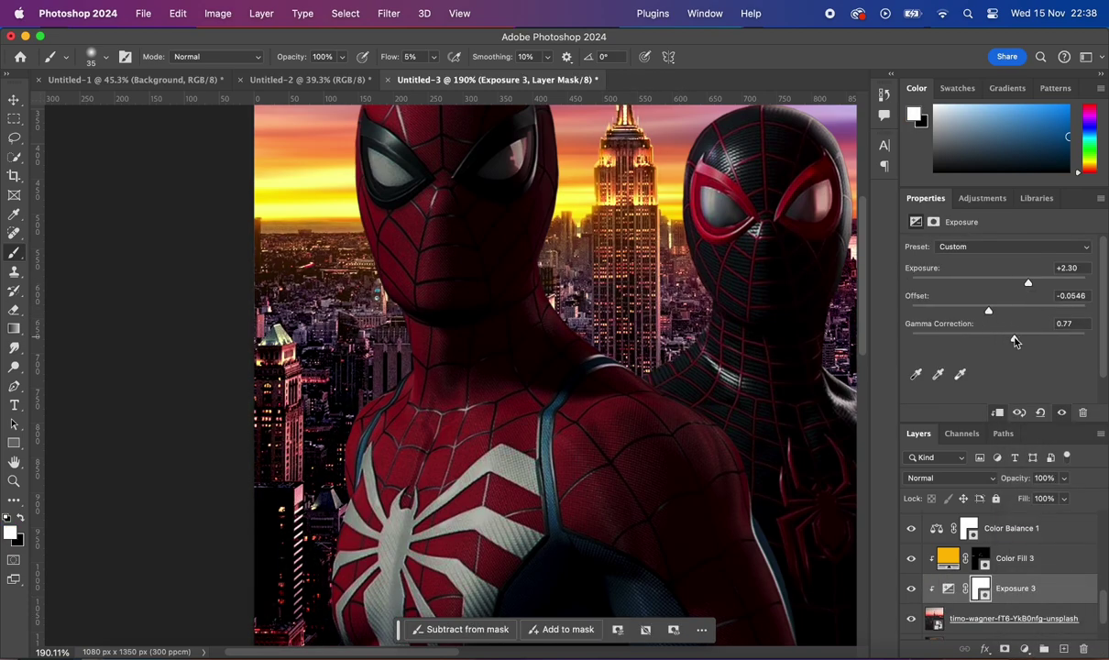
Invert the Exposure 3 mask to black, then reveal the brightening on the buildings and window lights
{"action": "key", "text": "super+i"}
{"action": "scroll", "coordinate": [618, 332], "scroll_direction": "down", "scroll_amount": 5}
{"action": "scroll", "coordinate": [618, 331], "scroll_direction": "up", "scroll_amount": 8}
{"action": "scroll", "coordinate": [618, 332], "scroll_direction": "up", "scroll_amount": 3}
{"action": "scroll", "coordinate": [578, 329], "scroll_direction": "right", "scroll_amount": 5}
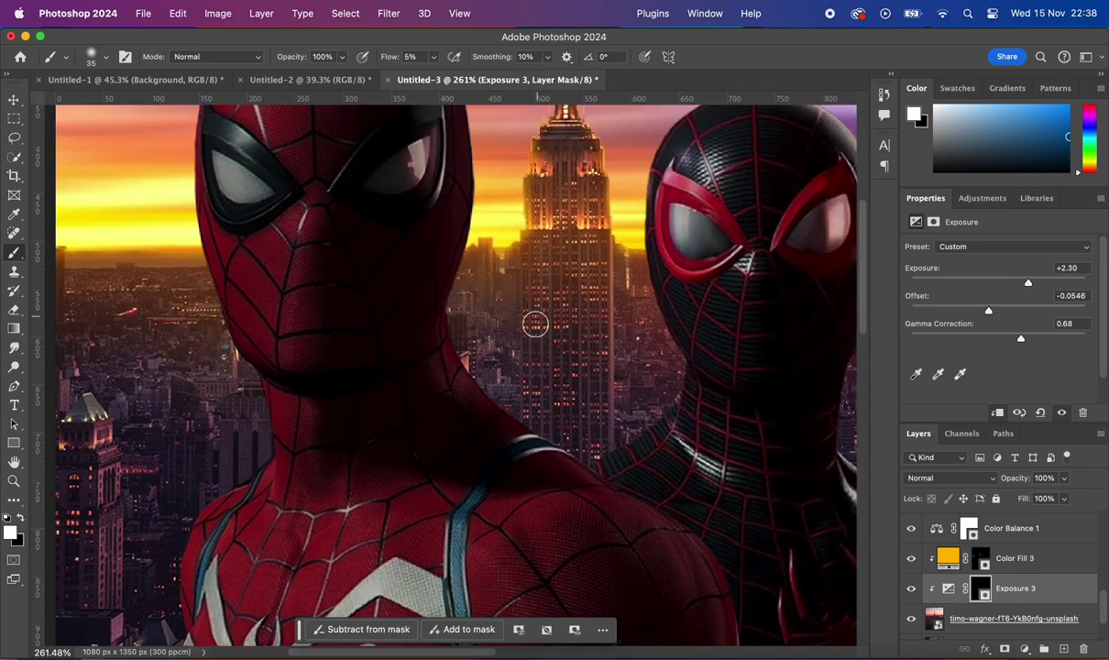
{"action": "scroll", "coordinate": [617, 389], "scroll_direction": "up", "scroll_amount": 3}
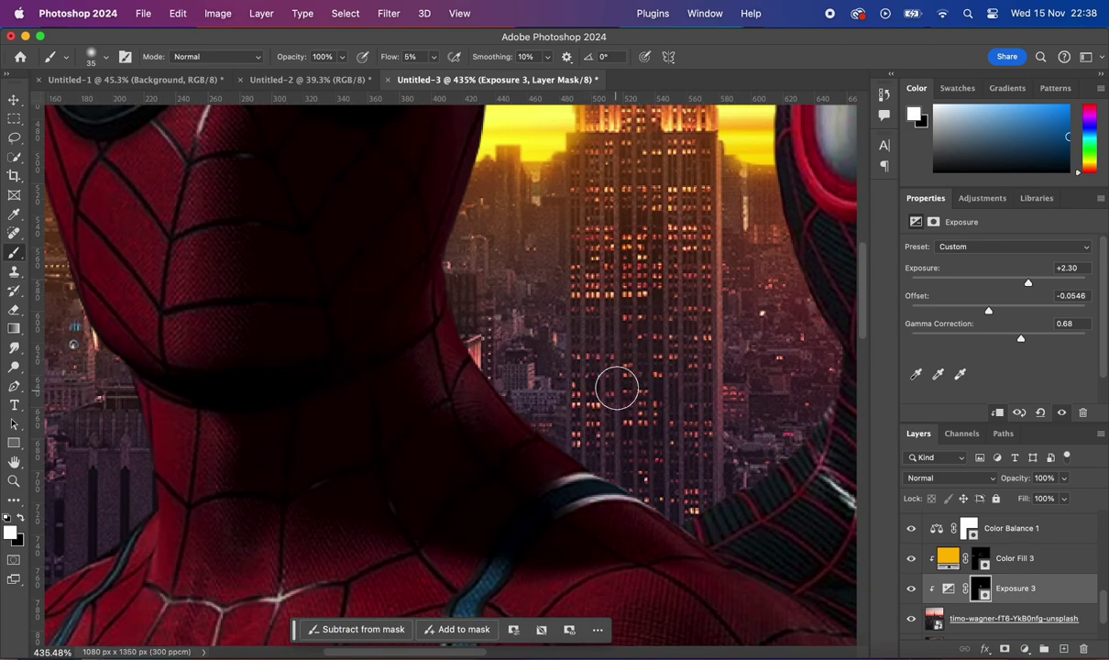
{"action": "scroll", "coordinate": [685, 500], "scroll_direction": "down", "scroll_amount": 5}
{"action": "scroll", "coordinate": [589, 328], "scroll_direction": "up", "scroll_amount": 5}
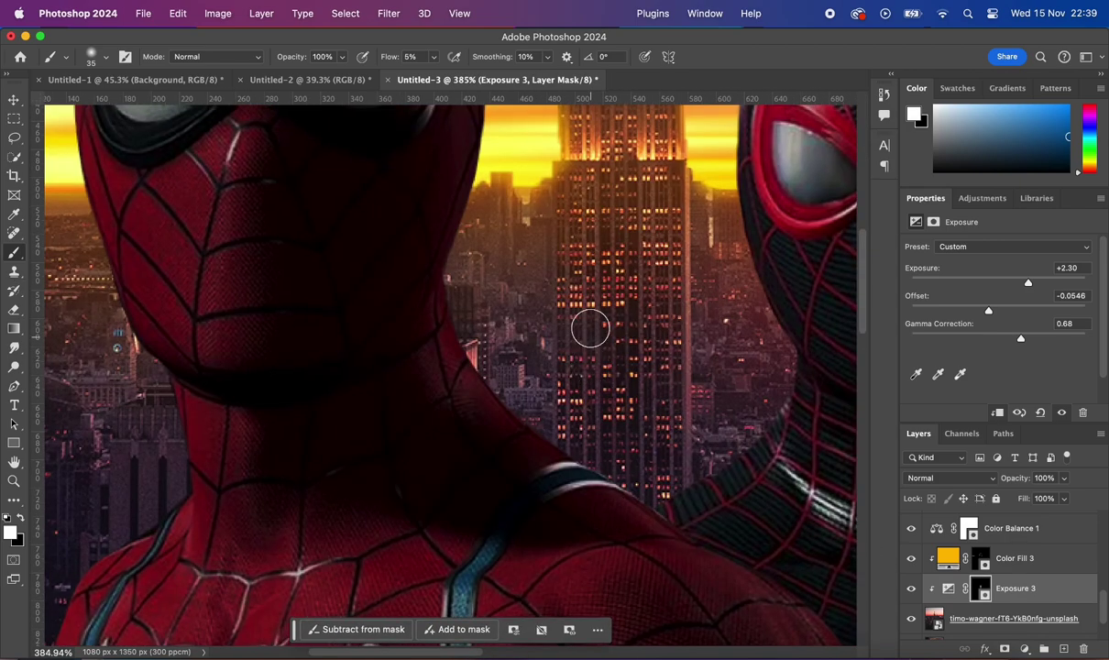
{"action": "scroll", "coordinate": [533, 423], "scroll_direction": "left", "scroll_amount": 10}
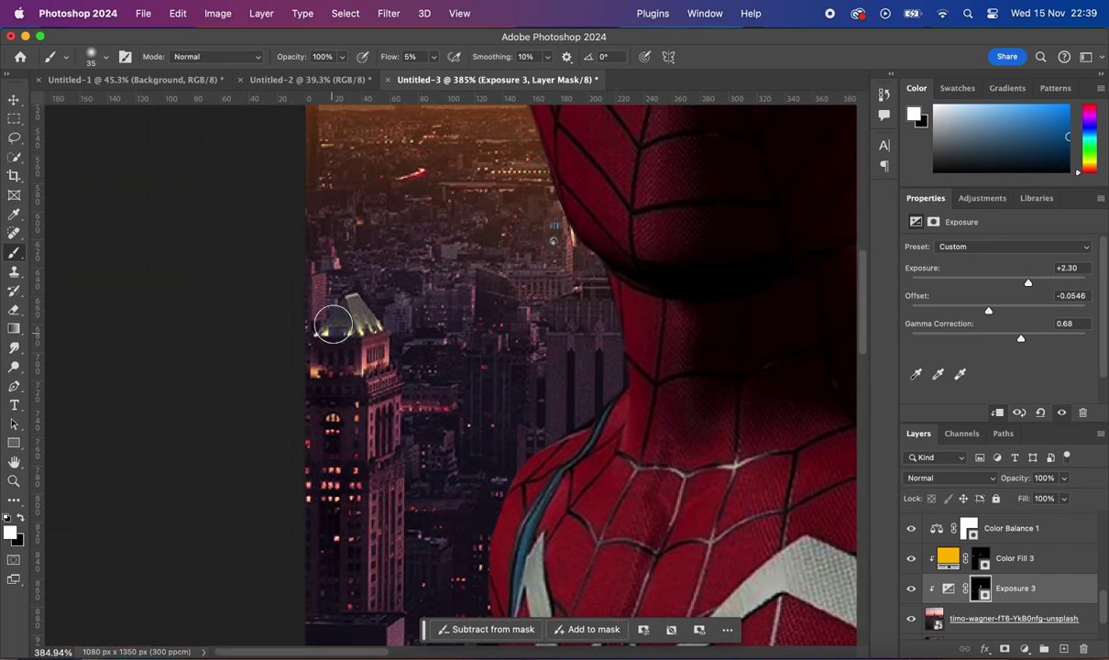
{"action": "scroll", "coordinate": [329, 311], "scroll_direction": "down", "scroll_amount": 5}
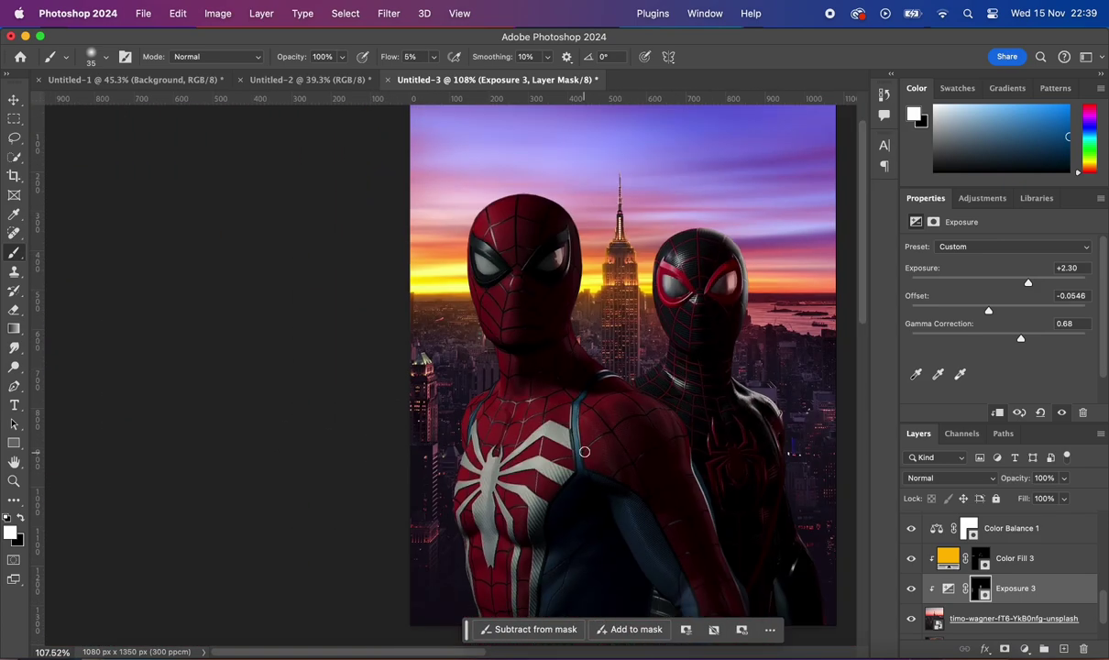
{"action": "scroll", "coordinate": [390, 455], "scroll_direction": "up", "scroll_amount": 5}
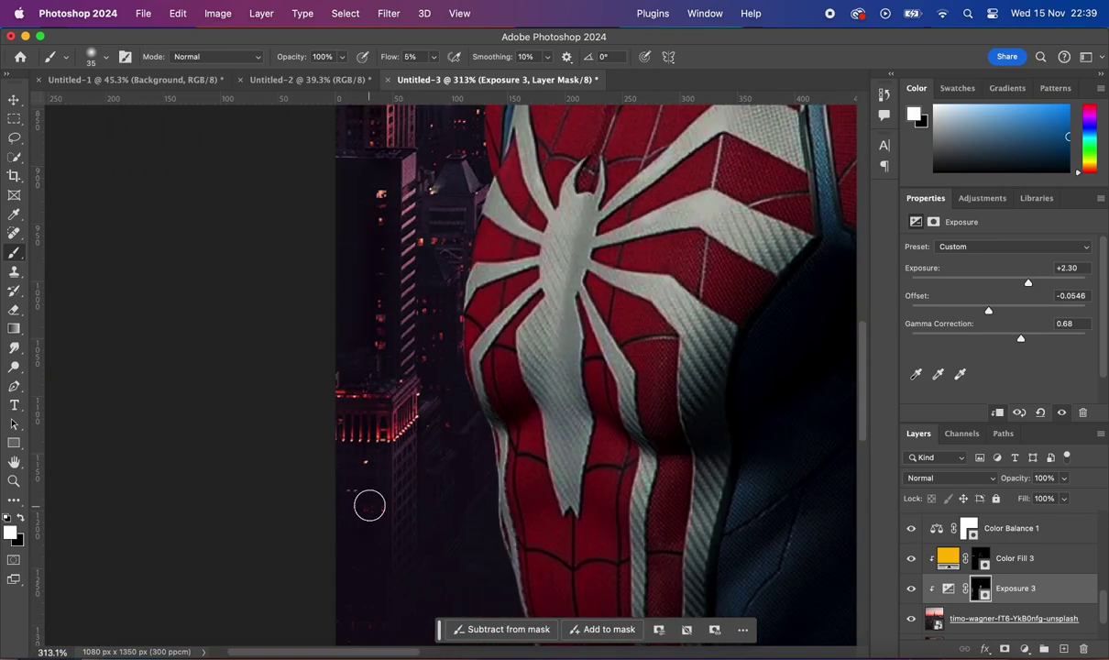
{"action": "scroll", "coordinate": [369, 507], "scroll_direction": "up", "scroll_amount": 5}
{"action": "scroll", "coordinate": [397, 378], "scroll_direction": "up", "scroll_amount": 5}
{"action": "scroll", "coordinate": [493, 245], "scroll_direction": "right", "scroll_amount": 10}
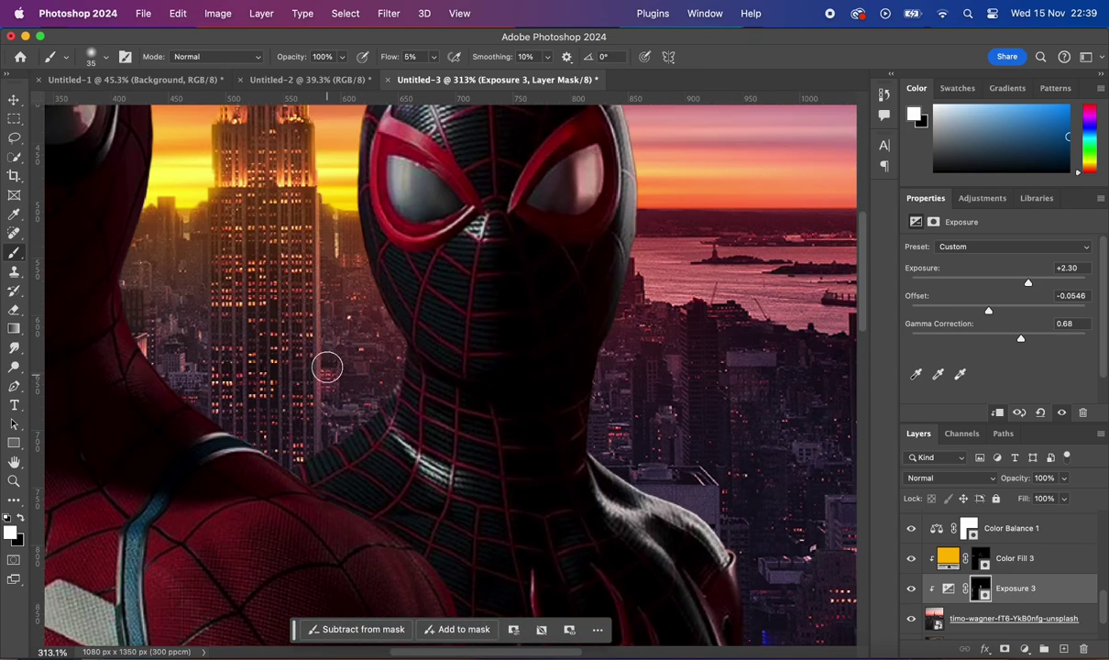
{"action": "scroll", "coordinate": [325, 367], "scroll_direction": "down", "scroll_amount": 5}
{"action": "scroll", "coordinate": [325, 367], "scroll_direction": "right", "scroll_amount": 3}
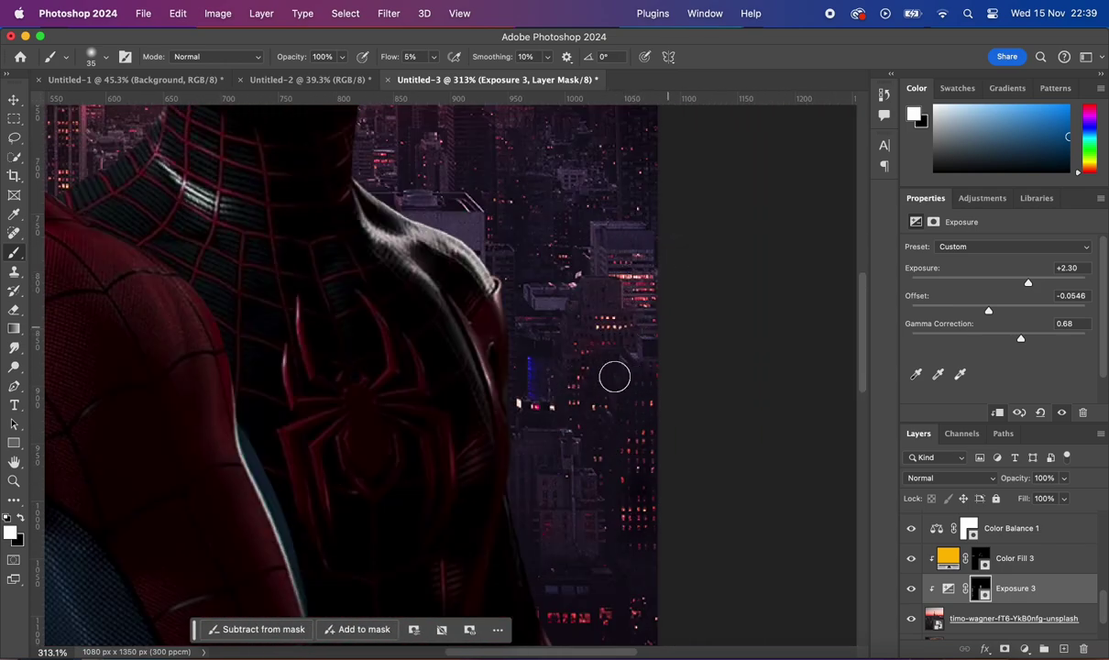
{"action": "scroll", "coordinate": [614, 376], "scroll_direction": "down", "scroll_amount": 5}
{"action": "scroll", "coordinate": [649, 520], "scroll_direction": "down", "scroll_amount": 5}
{"action": "scroll", "coordinate": [453, 408], "scroll_direction": "down", "scroll_amount": 3}
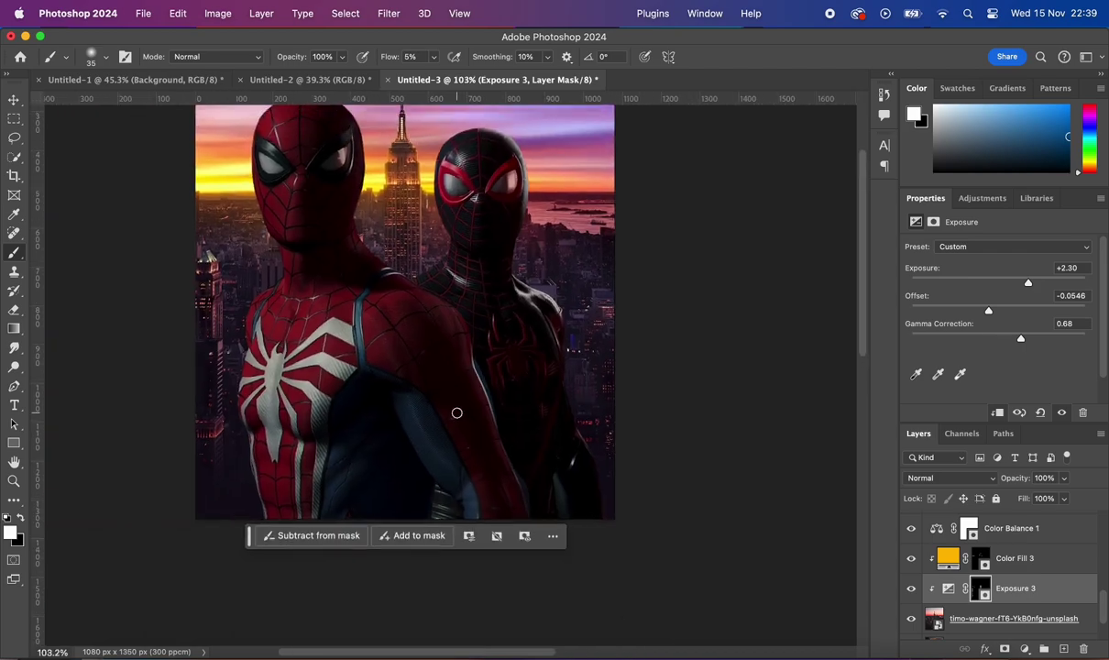
{"action": "scroll", "coordinate": [507, 433], "scroll_direction": "up", "scroll_amount": 8}
{"action": "scroll", "coordinate": [225, 370], "scroll_direction": "left", "scroll_amount": 5}
{"action": "scroll", "coordinate": [320, 324], "scroll_direction": "down", "scroll_amount": 5}
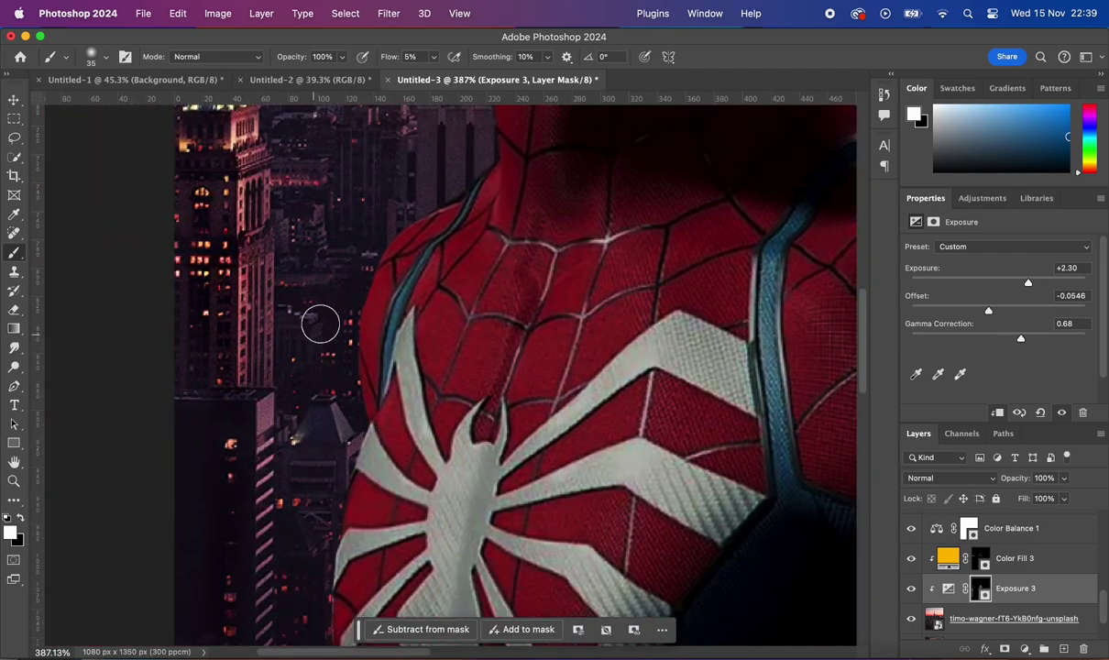
{"action": "scroll", "coordinate": [365, 321], "scroll_direction": "down", "scroll_amount": 3}
{"action": "scroll", "coordinate": [311, 537], "scroll_direction": "up", "scroll_amount": 5}
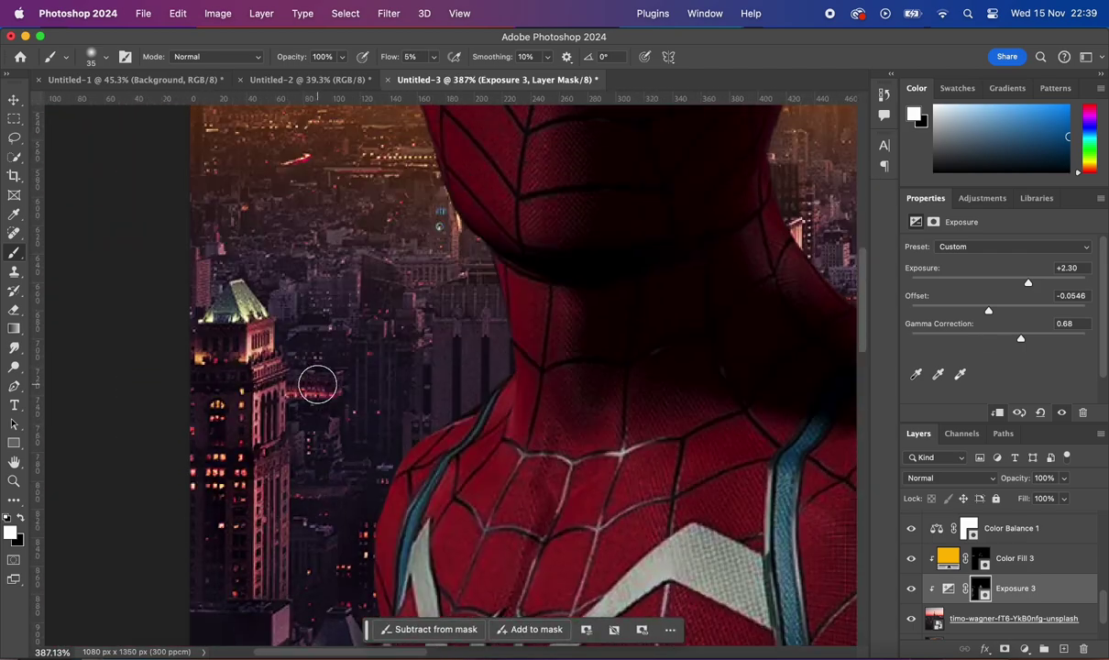
{"action": "scroll", "coordinate": [311, 389], "scroll_direction": "up", "scroll_amount": 3}
{"action": "scroll", "coordinate": [344, 280], "scroll_direction": "right", "scroll_amount": 5}
{"action": "scroll", "coordinate": [495, 362], "scroll_direction": "right", "scroll_amount": 3}
{"action": "scroll", "coordinate": [586, 486], "scroll_direction": "right", "scroll_amount": 5}
{"action": "scroll", "coordinate": [793, 495], "scroll_direction": "down", "scroll_amount": 5}
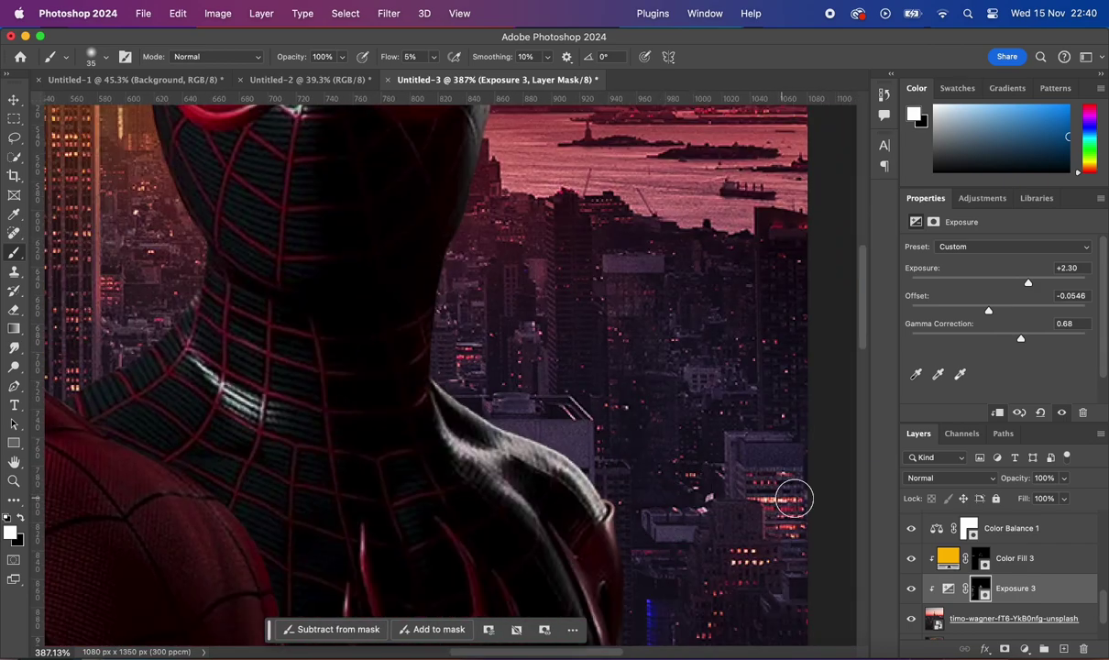
{"action": "scroll", "coordinate": [762, 463], "scroll_direction": "down", "scroll_amount": 3}
{"action": "scroll", "coordinate": [688, 406], "scroll_direction": "up", "scroll_amount": 2}
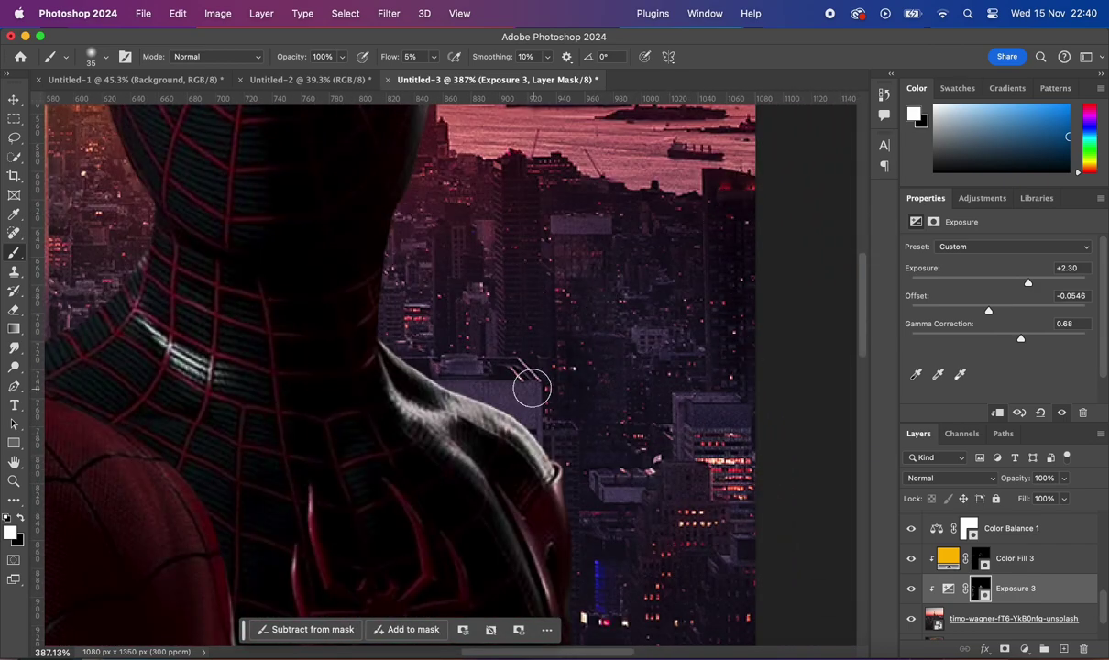
{"action": "scroll", "coordinate": [477, 366], "scroll_direction": "down", "scroll_amount": 3}
{"action": "scroll", "coordinate": [604, 475], "scroll_direction": "down", "scroll_amount": 3}
{"action": "scroll", "coordinate": [651, 451], "scroll_direction": "down", "scroll_amount": 3}
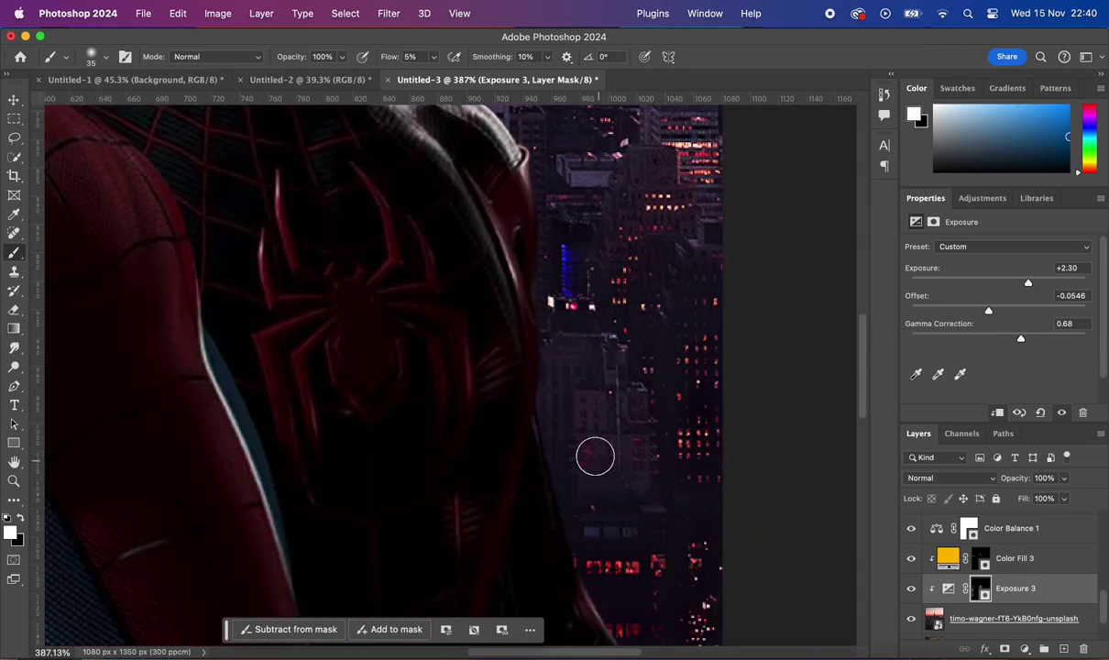
{"action": "scroll", "coordinate": [595, 455], "scroll_direction": "down", "scroll_amount": 3}
{"action": "scroll", "coordinate": [642, 504], "scroll_direction": "down", "scroll_amount": 5}
{"action": "scroll", "coordinate": [614, 477], "scroll_direction": "down", "scroll_amount": 5}
{"action": "scroll", "coordinate": [601, 358], "scroll_direction": "up", "scroll_amount": 5}
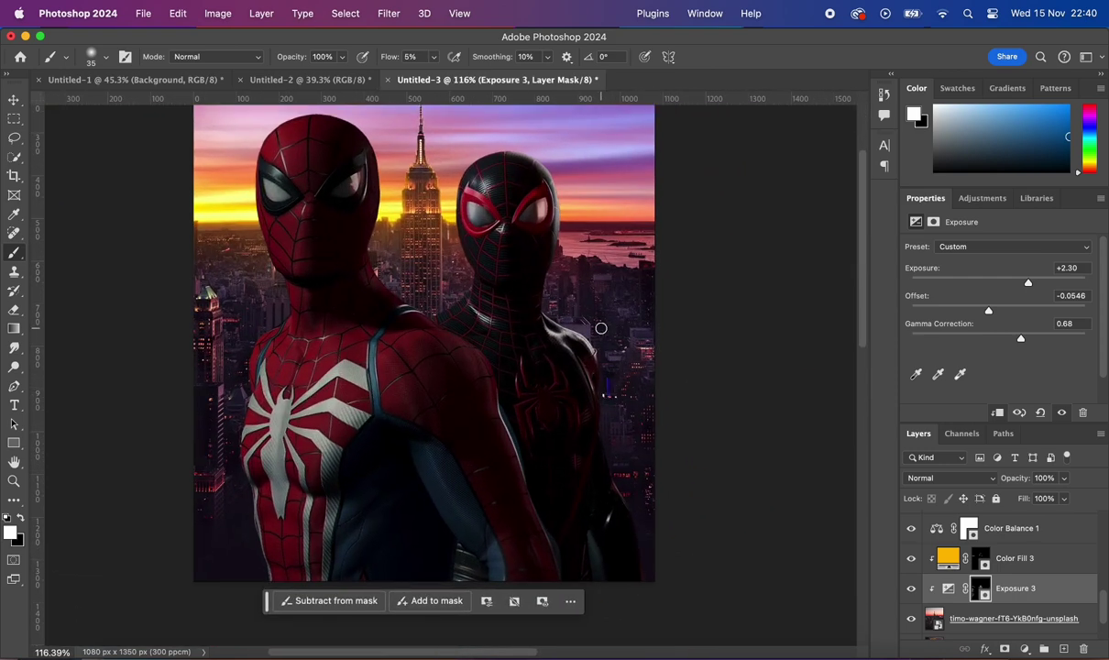
{"action": "scroll", "coordinate": [740, 425], "scroll_direction": "down", "scroll_amount": 3}
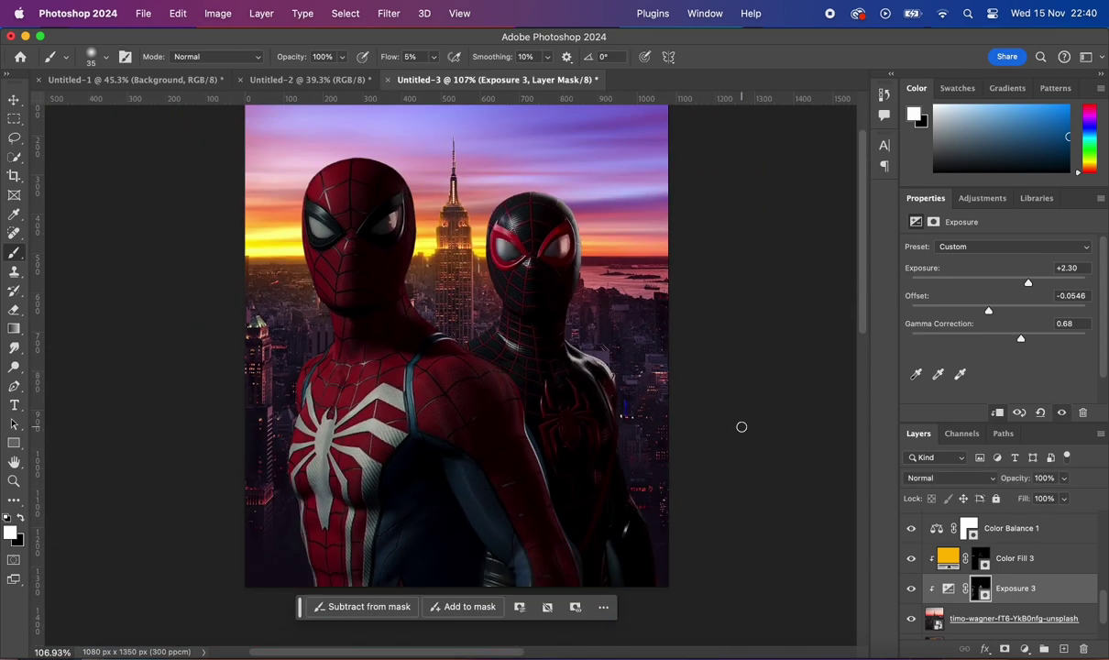
{"action": "scroll", "coordinate": [740, 426], "scroll_direction": "up", "scroll_amount": 2}
{"action": "scroll", "coordinate": [459, 367], "scroll_direction": "down", "scroll_amount": 3}
{"action": "scroll", "coordinate": [459, 367], "scroll_direction": "up", "scroll_amount": 3}
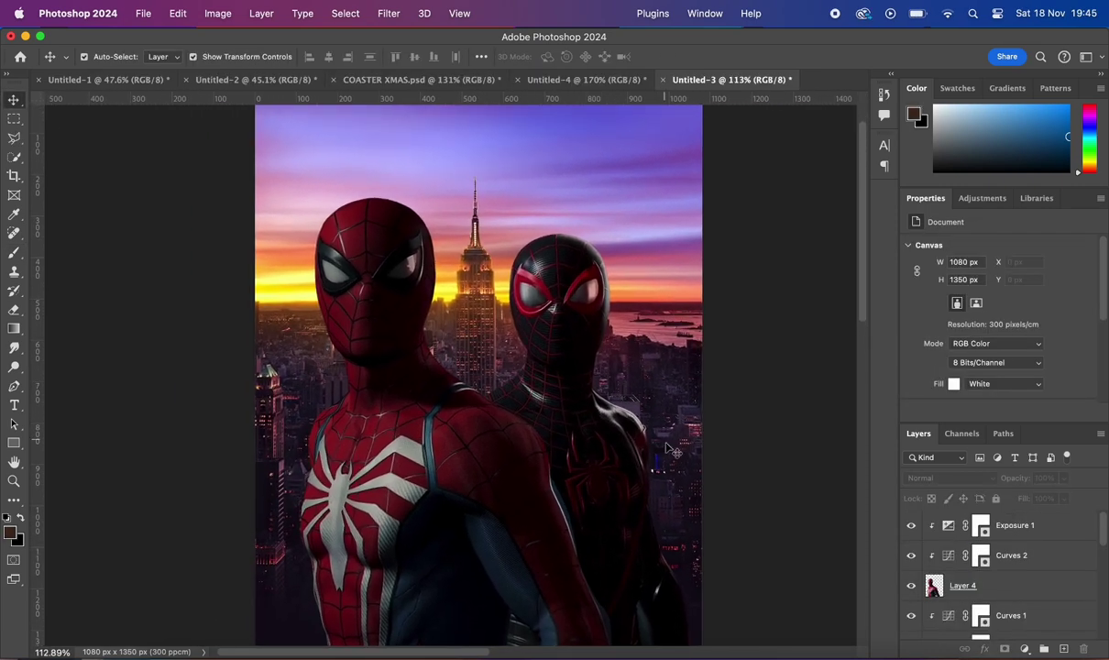
Apply a slight Field Blur from the Blur Gallery to the timo-wagner skyline smart object
{"action": "left_click", "coordinate": [389, 13]}
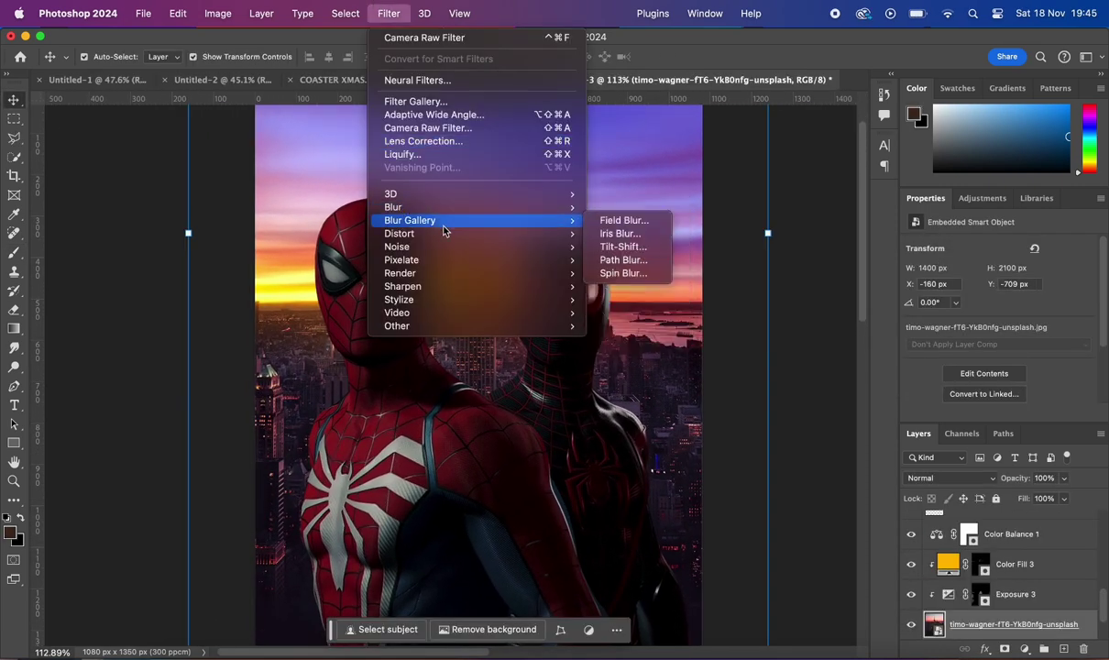
{"action": "left_click", "coordinate": [655, 223]}
{"action": "scroll", "coordinate": [484, 364], "scroll_direction": "down", "scroll_amount": 1}
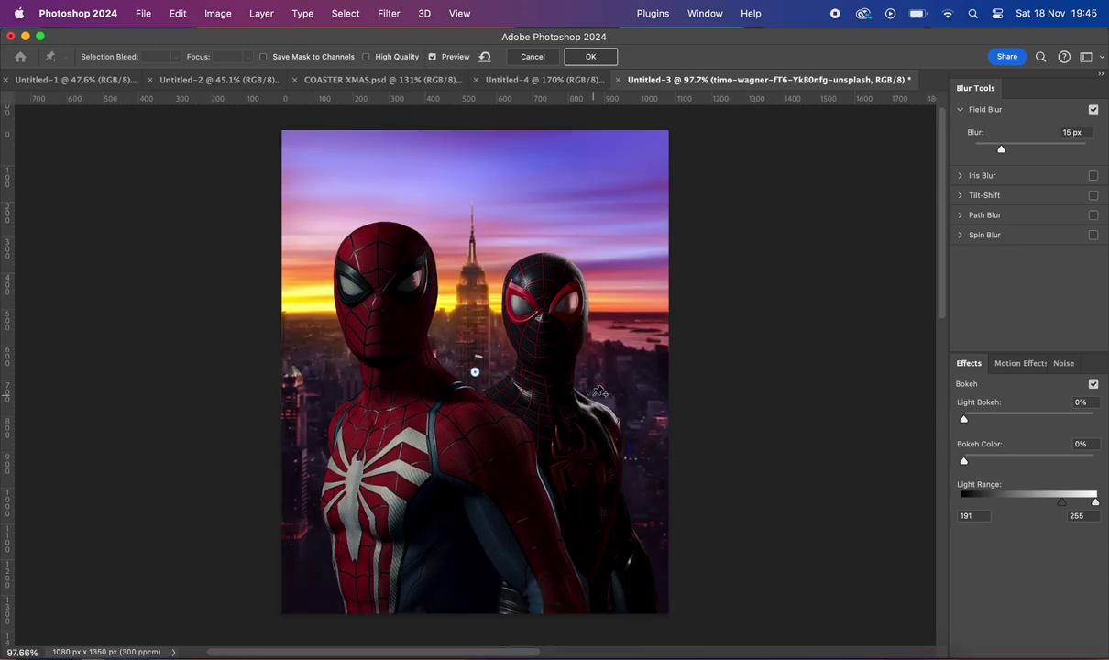
{"action": "scroll", "coordinate": [483, 363], "scroll_direction": "up", "scroll_amount": 3}
{"action": "scroll", "coordinate": [530, 352], "scroll_direction": "down", "scroll_amount": 2}
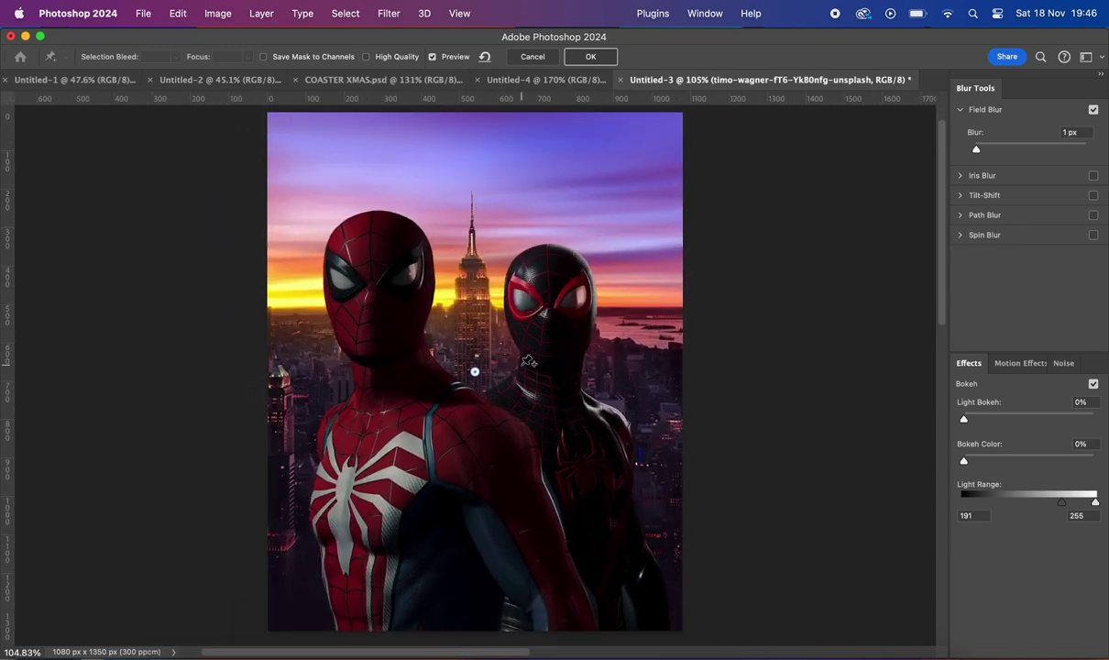
{"action": "scroll", "coordinate": [818, 175], "scroll_direction": "down", "scroll_amount": 2}
{"action": "scroll", "coordinate": [639, 203], "scroll_direction": "up", "scroll_amount": 2}
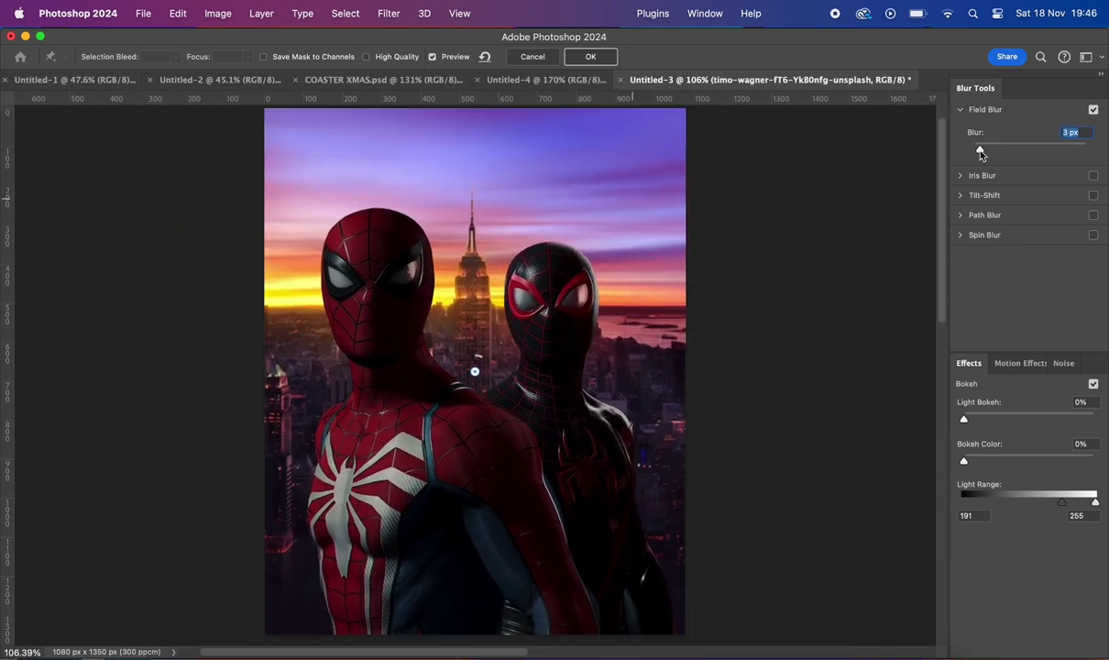
{"action": "type", "text": "1"}
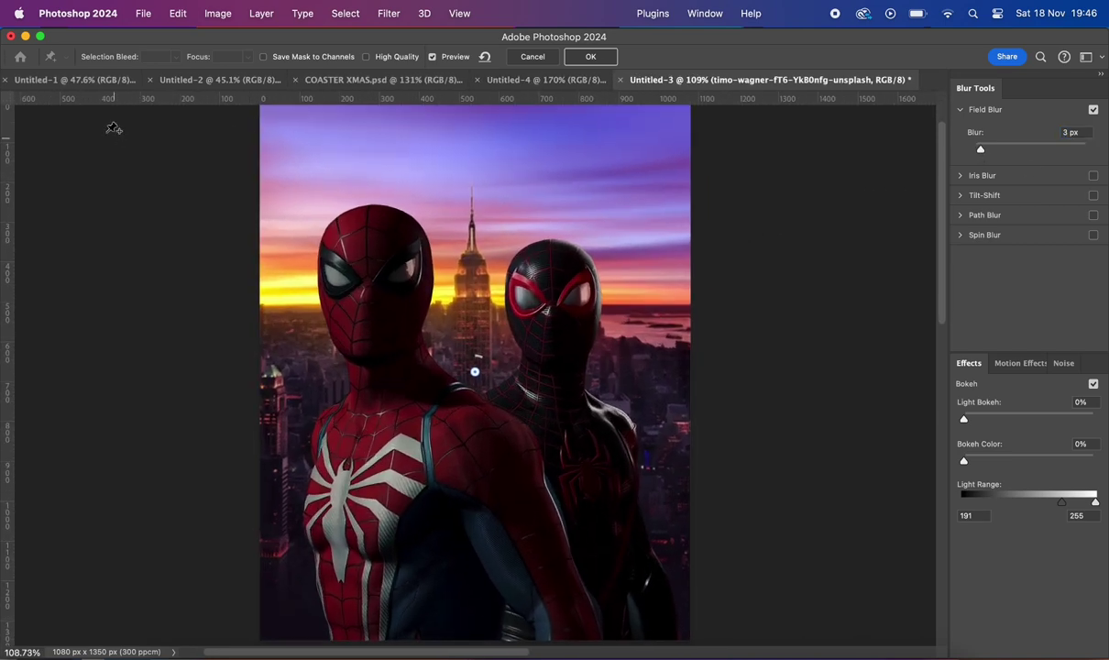
{"action": "left_click", "coordinate": [596, 58]}
{"action": "left_click", "coordinate": [387, 13]}
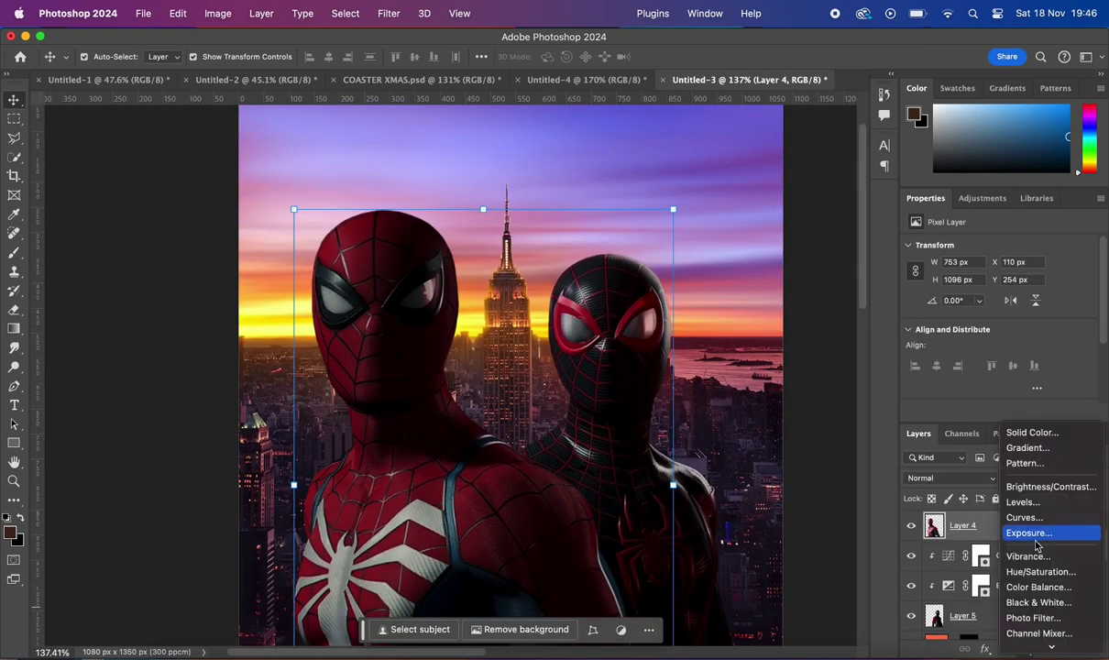
Clip 3Strip.look Color Lookup layers to Peter and Miles, toggling Curves 2 to compare
{"action": "left_click", "coordinate": [1036, 641]}
{"action": "left_click", "coordinate": [1027, 247]}
{"action": "left_click", "coordinate": [912, 348]}
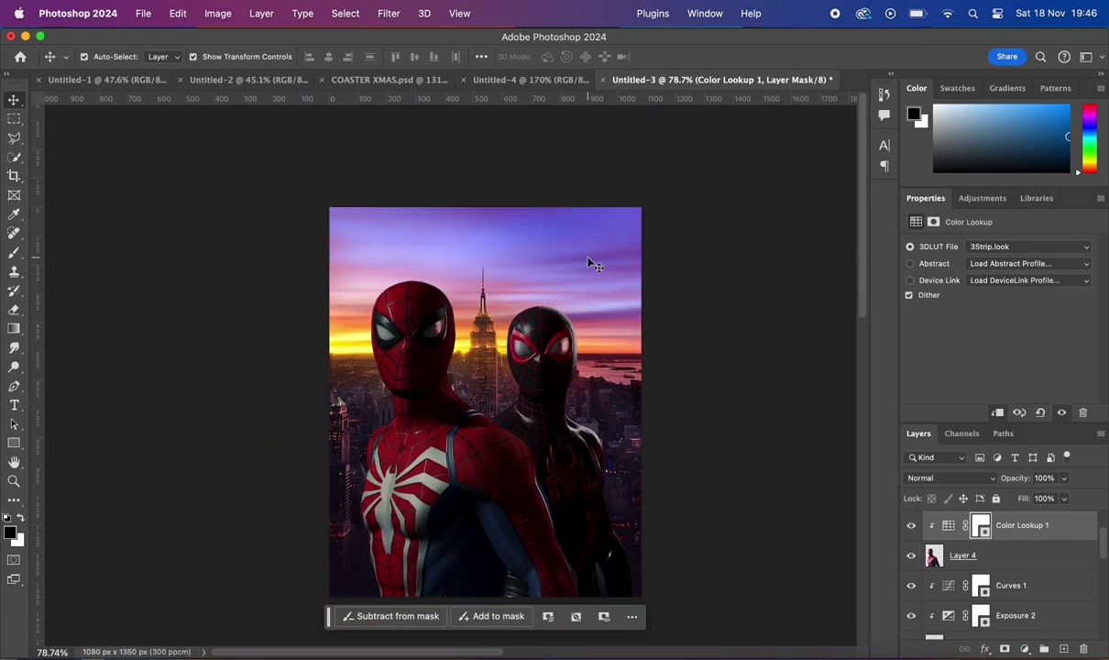
{"action": "left_click", "coordinate": [1027, 587]}
{"action": "left_click", "coordinate": [1027, 246]}
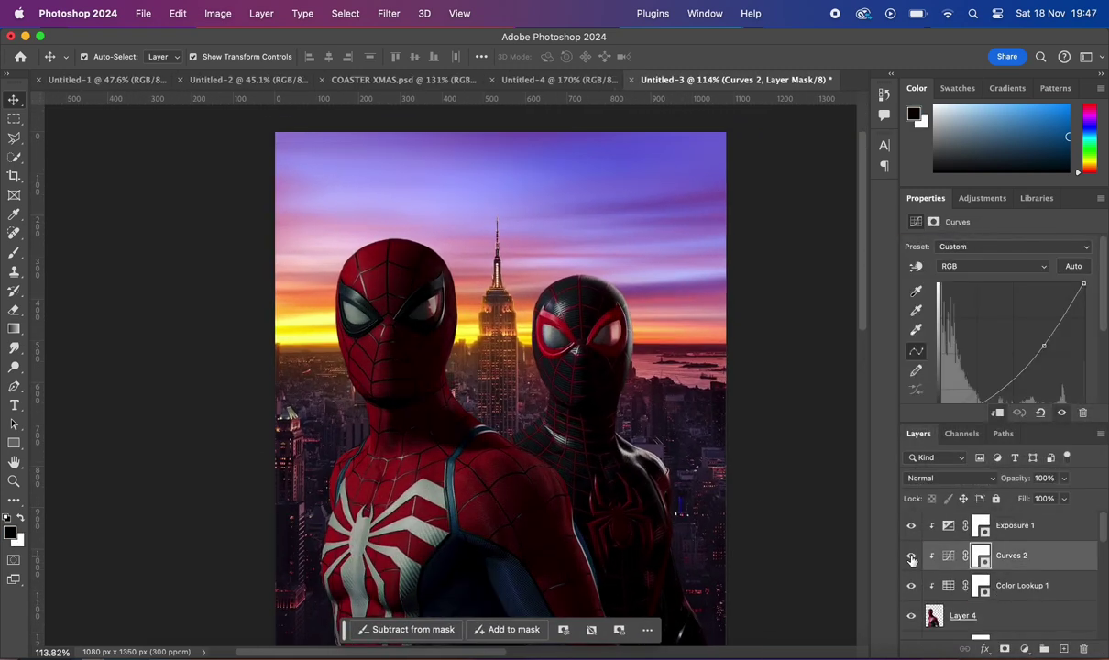
{"action": "left_click", "coordinate": [912, 559]}
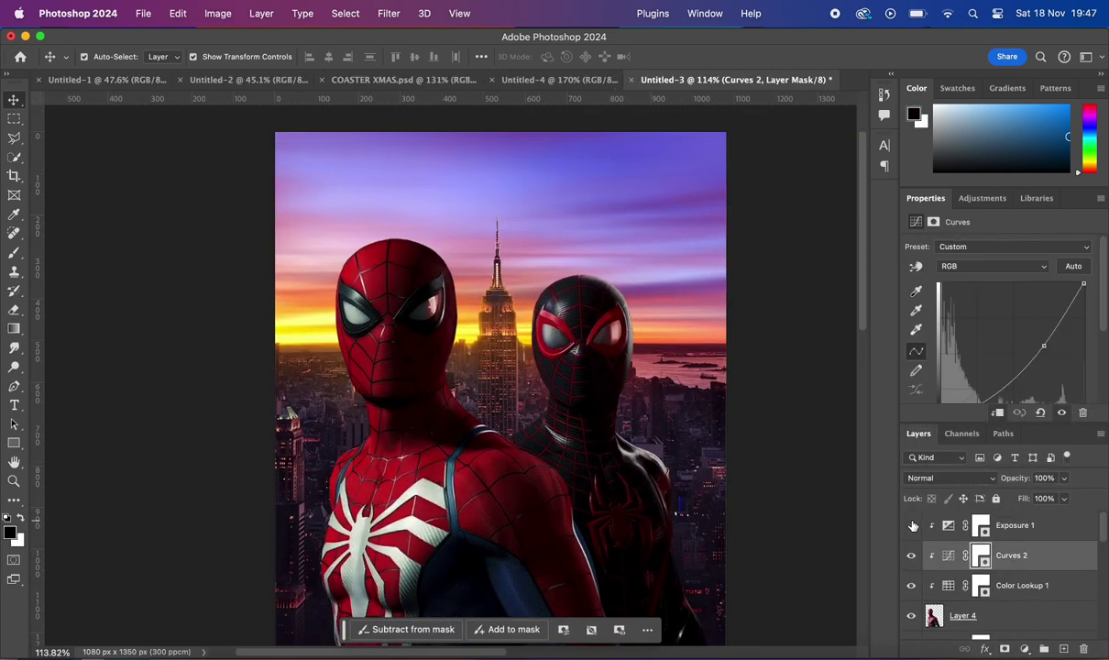
{"action": "left_click", "coordinate": [1015, 526]}
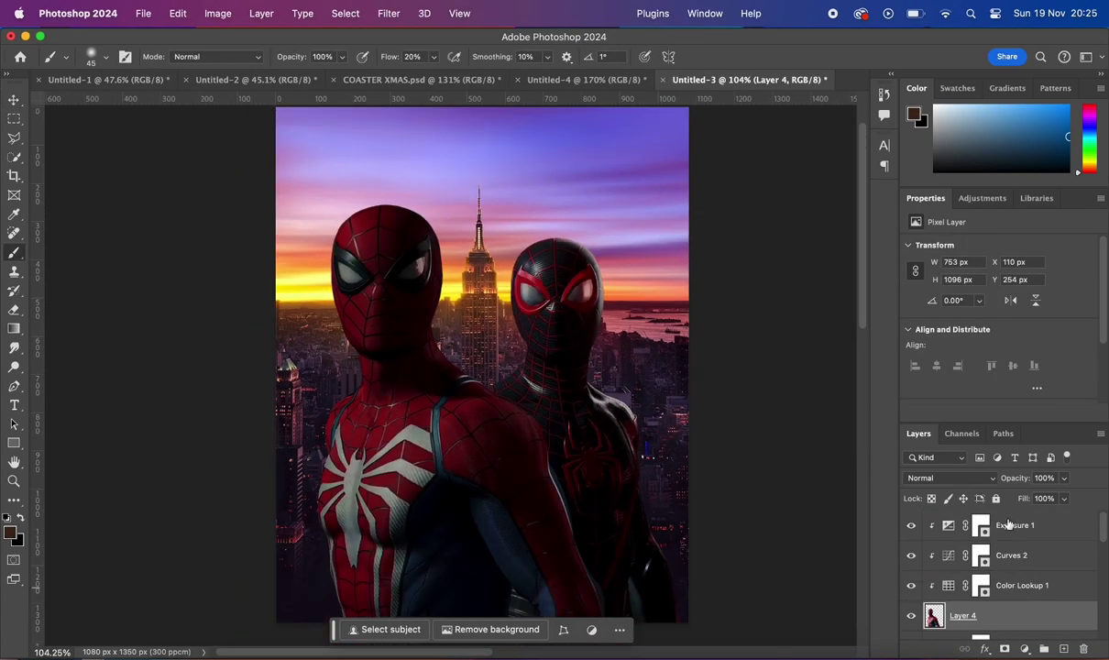
Add a colorized Hue/Saturation layer over Peter: Hue 39, Saturation 100, Lightness +25
{"action": "left_click", "coordinate": [1025, 648]}
{"action": "left_click", "coordinate": [993, 541]}
{"action": "left_click", "coordinate": [983, 377]}
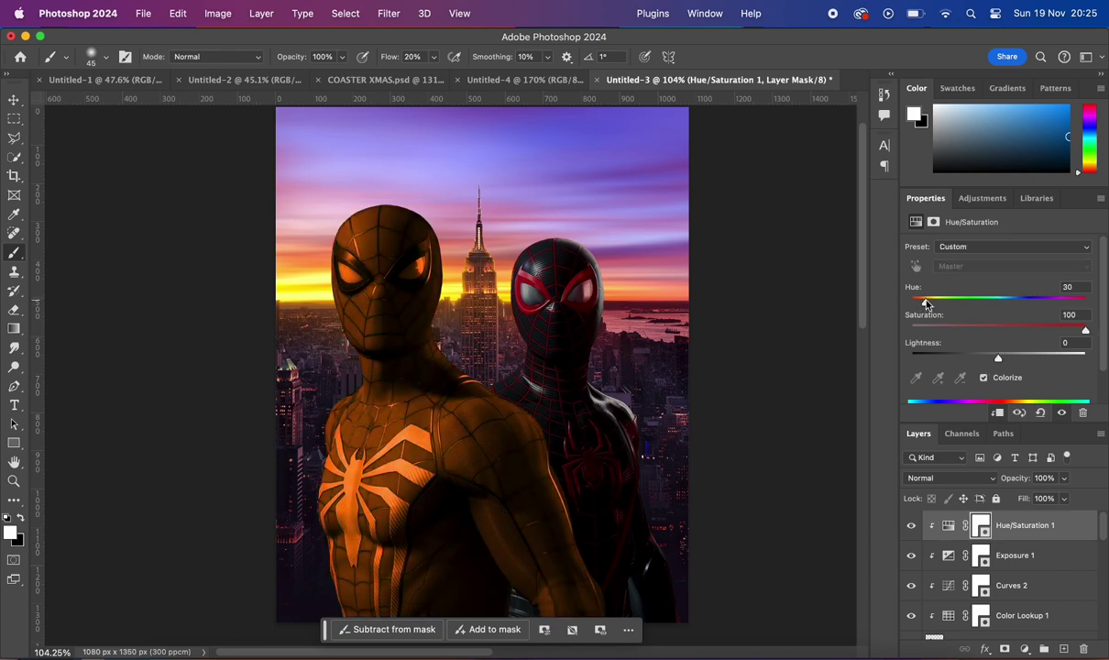
{"action": "left_click_drag", "start_coordinate": [927, 305], "coordinate": [938, 305]}
{"action": "left_click_drag", "start_coordinate": [999, 358], "coordinate": [1006, 358]}
{"action": "left_click_drag", "start_coordinate": [938, 305], "coordinate": [931, 305]}
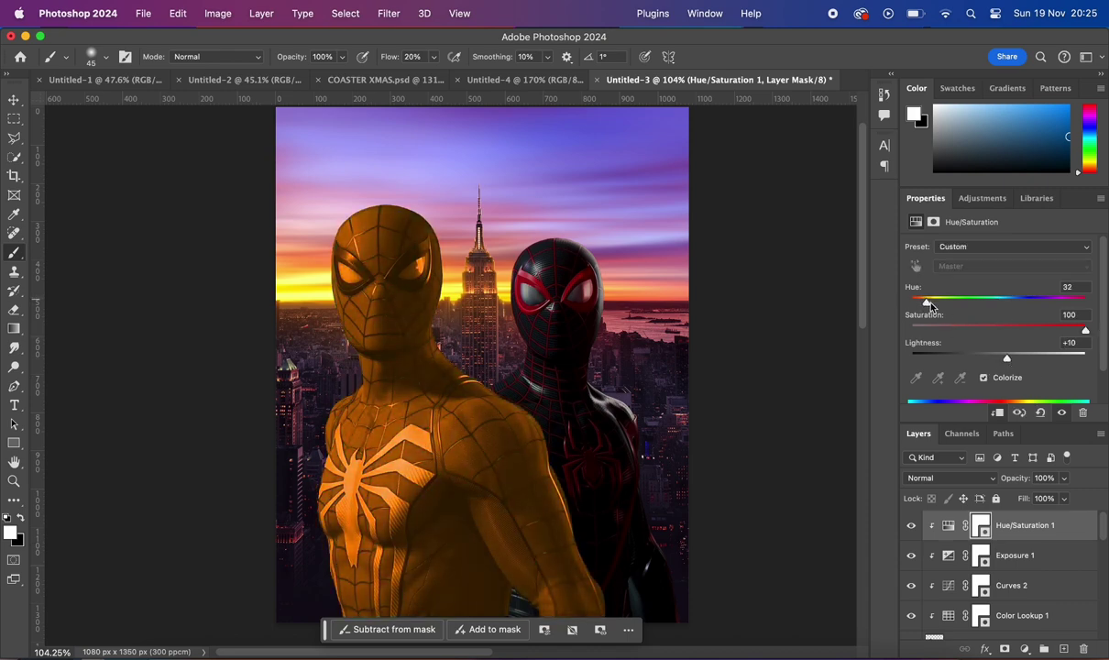
{"action": "left_click_drag", "start_coordinate": [1007, 358], "coordinate": [1023, 358]}
{"action": "left_click_drag", "start_coordinate": [929, 305], "coordinate": [931, 305]}
{"action": "left_click_drag", "start_coordinate": [1023, 357], "coordinate": [1020, 358]}
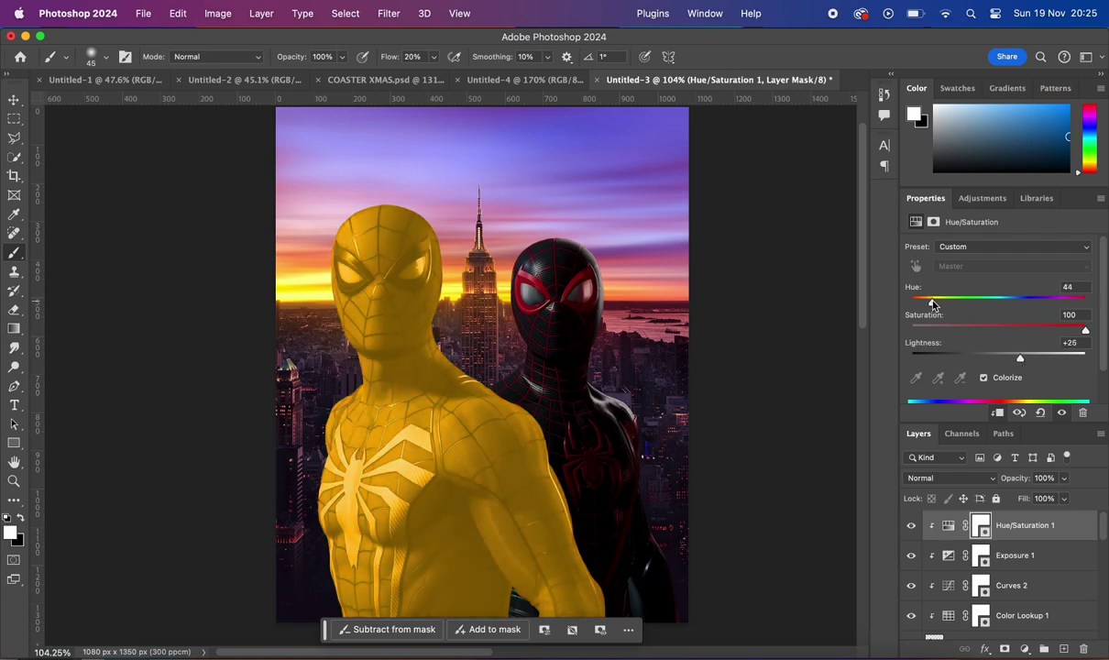
{"action": "left_click_drag", "start_coordinate": [931, 303], "coordinate": [930, 302]}
Invert the Hue/Saturation 1 mask to black and paint the glow along Peter's head, neck and shoulder
{"action": "key", "text": "ctrl+i"}
{"action": "key", "text": "bracketright"}
{"action": "key", "text": "bracketright"}
{"action": "key", "text": "bracketright"}
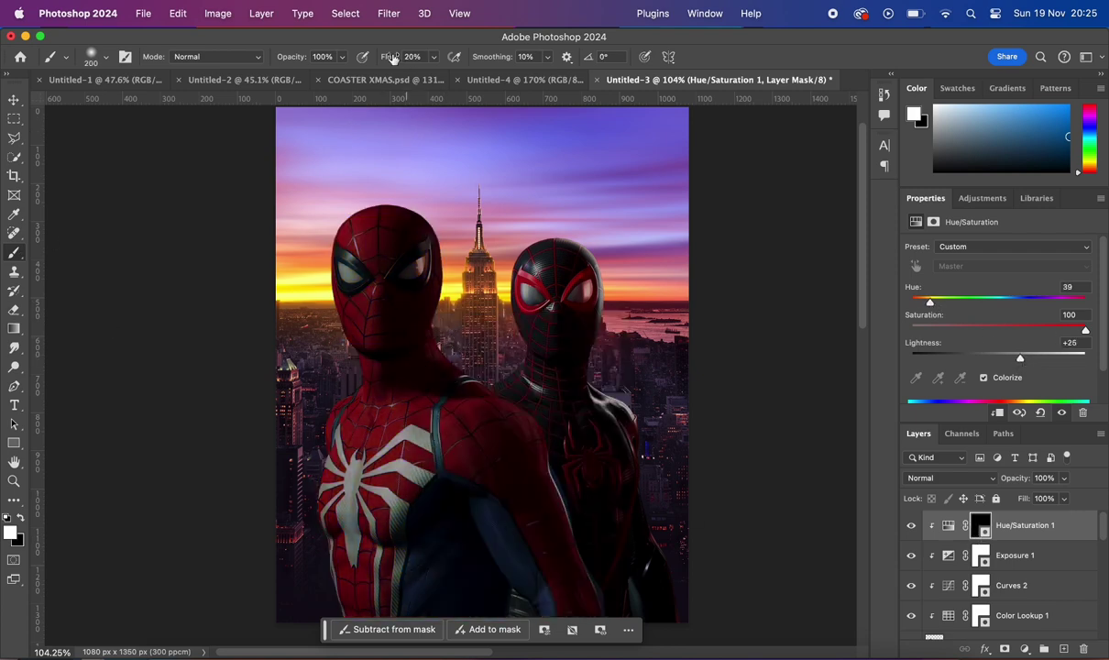
{"action": "left_click_drag", "start_coordinate": [389, 57], "coordinate": [394, 57]}
{"action": "scroll", "coordinate": [520, 357], "scroll_direction": "up", "scroll_amount": 3}
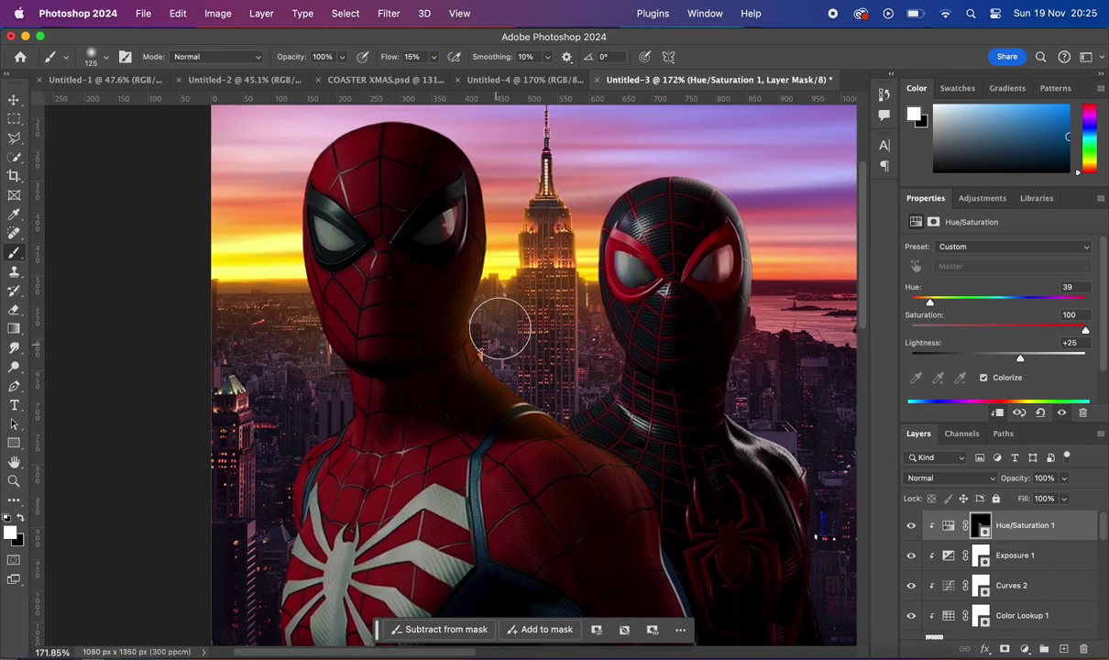
{"action": "scroll", "coordinate": [576, 227], "scroll_direction": "up", "scroll_amount": 1}
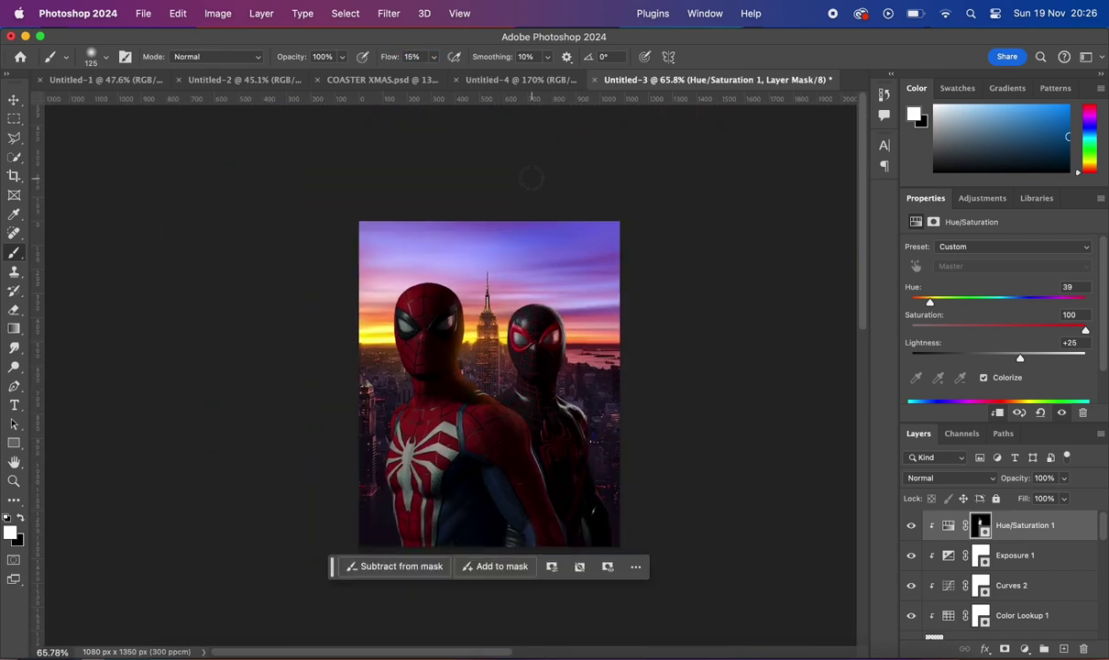
{"action": "left_click_drag", "start_coordinate": [504, 225], "coordinate": [494, 228]}
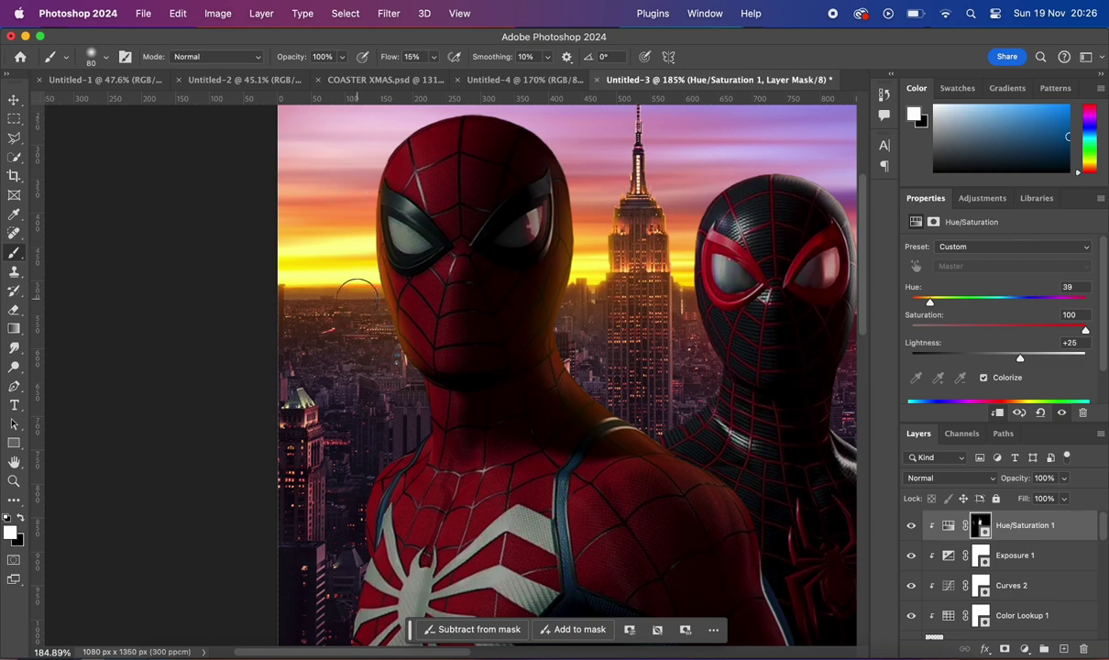
{"action": "scroll", "coordinate": [367, 229], "scroll_direction": "down", "scroll_amount": 3}
{"action": "scroll", "coordinate": [371, 174], "scroll_direction": "up", "scroll_amount": 6}
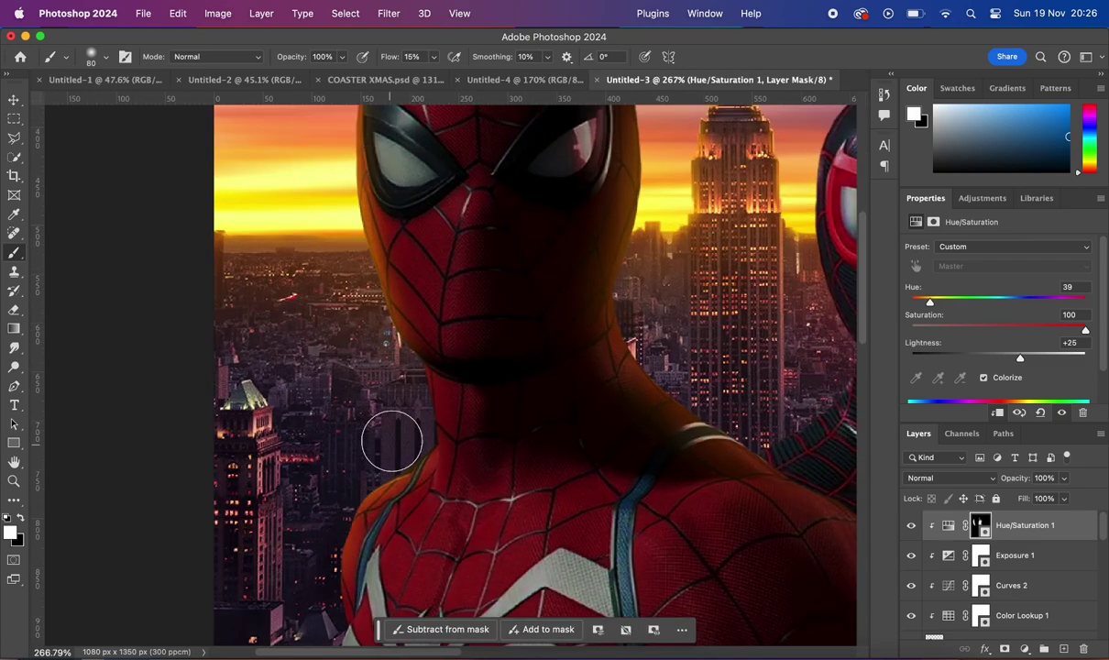
{"action": "scroll", "coordinate": [391, 442], "scroll_direction": "down", "scroll_amount": 3}
{"action": "scroll", "coordinate": [384, 397], "scroll_direction": "up", "scroll_amount": 3}
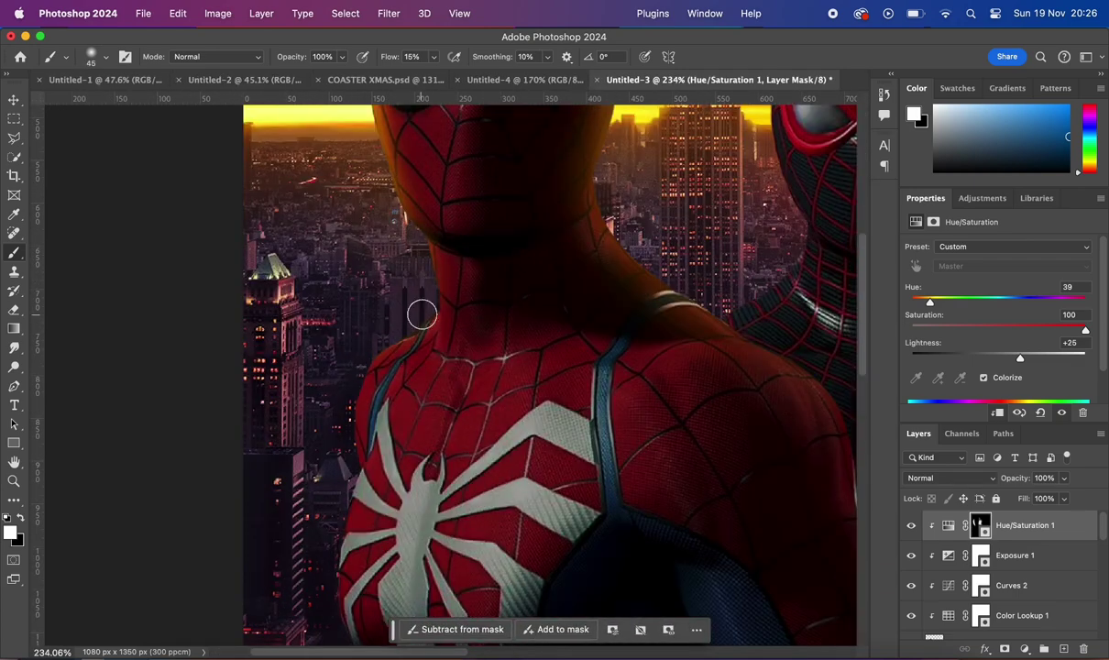
{"action": "scroll", "coordinate": [343, 453], "scroll_direction": "down", "scroll_amount": 3}
{"action": "scroll", "coordinate": [378, 409], "scroll_direction": "up", "scroll_amount": 4}
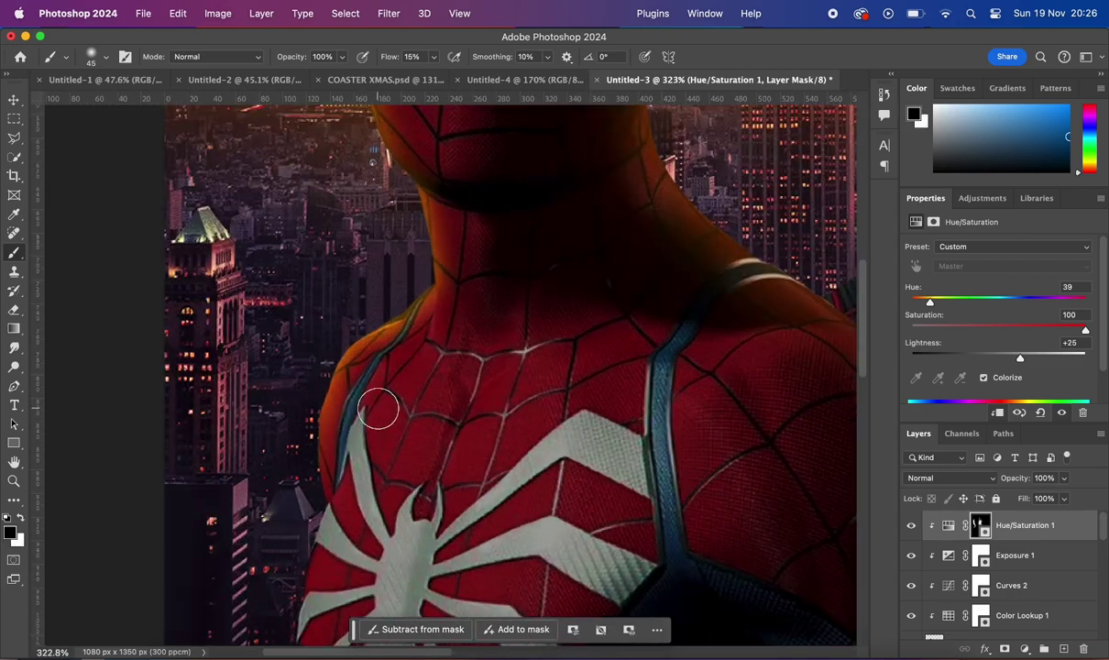
{"action": "scroll", "coordinate": [431, 331], "scroll_direction": "right", "scroll_amount": 5}
{"action": "scroll", "coordinate": [504, 396], "scroll_direction": "up", "scroll_amount": 5}
{"action": "scroll", "coordinate": [752, 513], "scroll_direction": "down", "scroll_amount": 3}
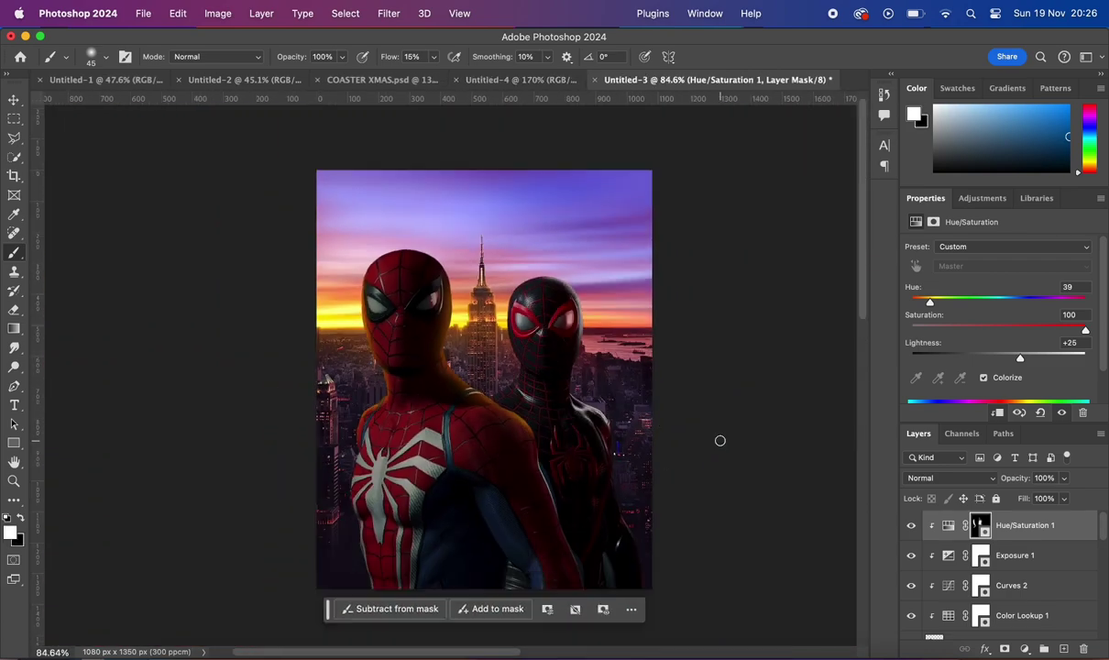
{"action": "scroll", "coordinate": [721, 426], "scroll_direction": "up", "scroll_amount": 3}
{"action": "scroll", "coordinate": [550, 385], "scroll_direction": "up", "scroll_amount": 2}
{"action": "scroll", "coordinate": [612, 440], "scroll_direction": "up", "scroll_amount": 2}
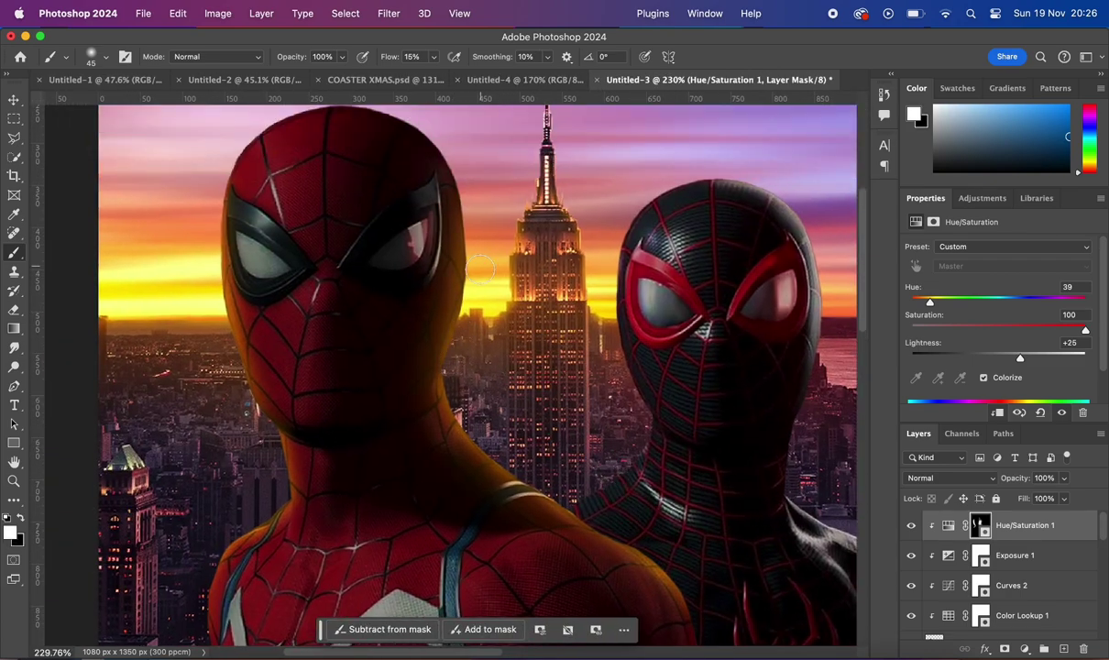
{"action": "scroll", "coordinate": [462, 191], "scroll_direction": "up", "scroll_amount": 2}
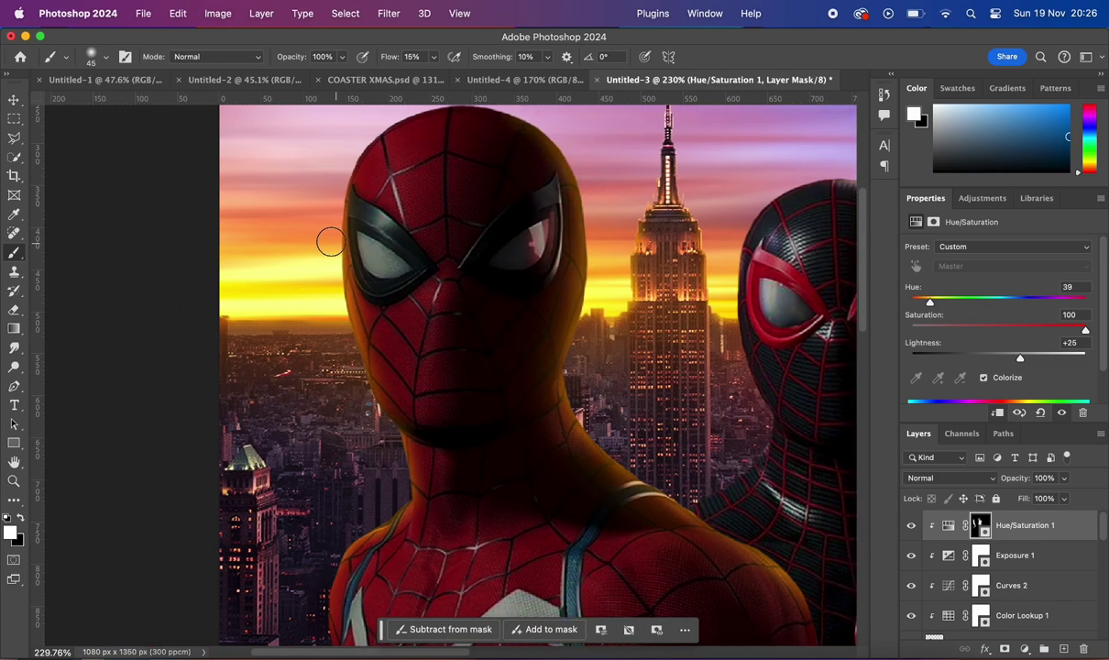
{"action": "scroll", "coordinate": [330, 240], "scroll_direction": "down", "scroll_amount": 2}
{"action": "scroll", "coordinate": [413, 367], "scroll_direction": "down", "scroll_amount": 1}
{"action": "scroll", "coordinate": [503, 479], "scroll_direction": "up", "scroll_amount": 4}
{"action": "scroll", "coordinate": [503, 479], "scroll_direction": "up", "scroll_amount": 2}
{"action": "scroll", "coordinate": [371, 565], "scroll_direction": "right", "scroll_amount": 2}
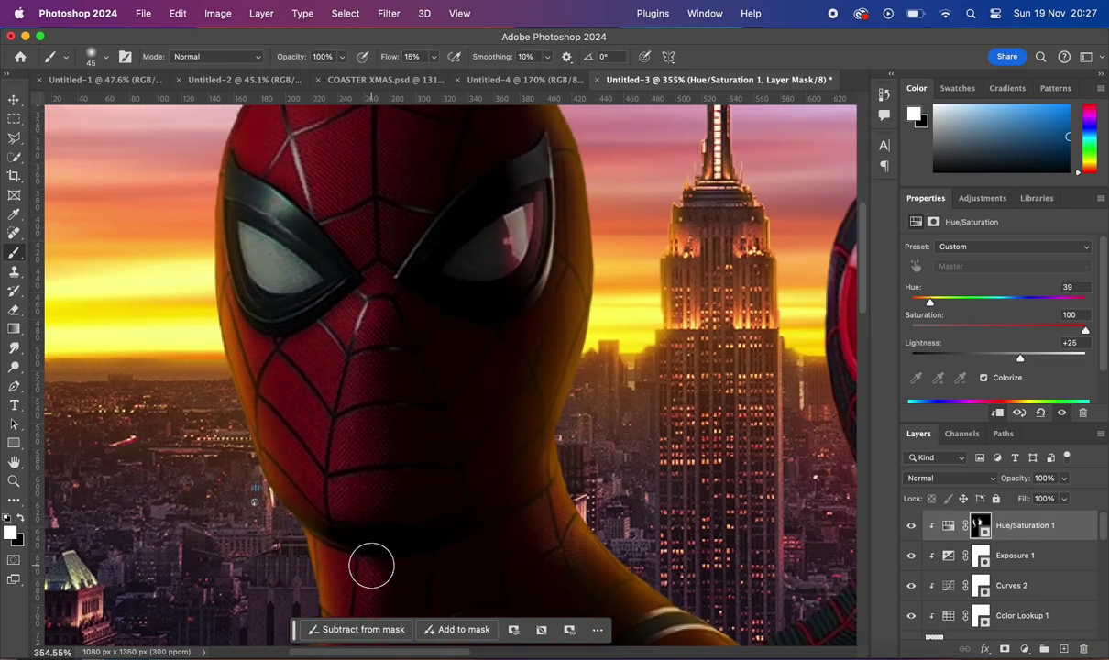
{"action": "scroll", "coordinate": [606, 135], "scroll_direction": "down", "scroll_amount": 5}
{"action": "scroll", "coordinate": [550, 367], "scroll_direction": "up", "scroll_amount": 5}
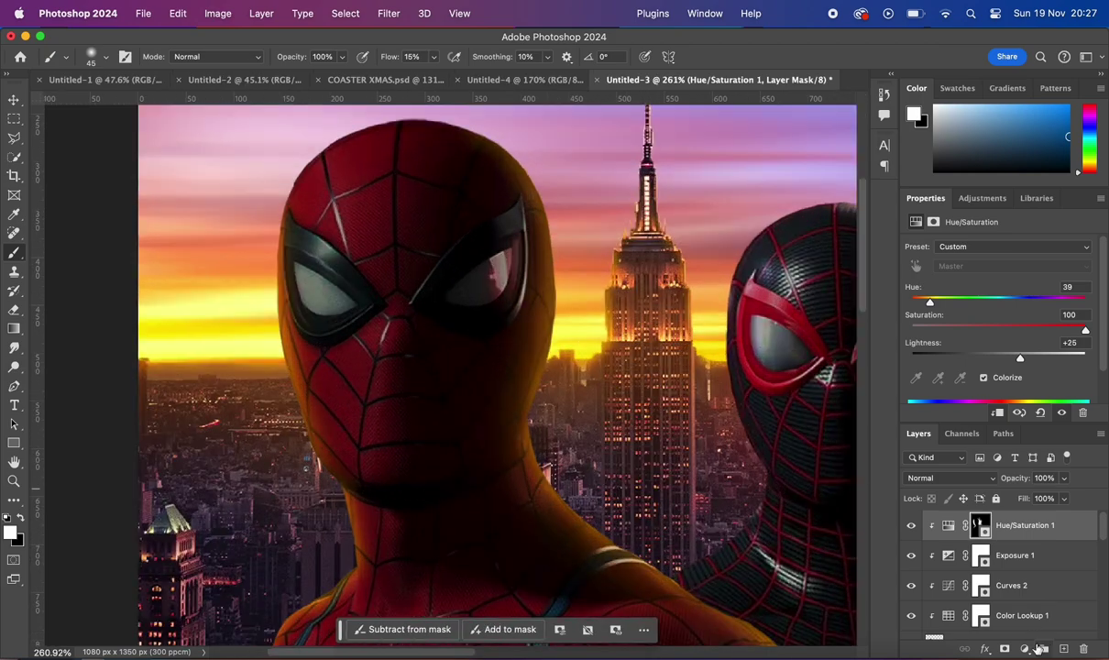
{"action": "left_click", "coordinate": [1024, 648]}
Add an Exposure adjustment clipped to the red Spider-Man and raise its exposure toward +3.7
{"action": "left_click", "coordinate": [981, 506]}
{"action": "left_click", "coordinate": [990, 533], "text": "alt"}
{"action": "left_click_drag", "start_coordinate": [998, 283], "coordinate": [1026, 285]}
{"action": "scroll", "coordinate": [691, 315], "scroll_direction": "down", "scroll_amount": 5}
{"action": "scroll", "coordinate": [690, 314], "scroll_direction": "up", "scroll_amount": 4}
Invert the Exposure mask to black and paint white along Peter's face rim
{"action": "key", "text": "ctrl+i"}
{"action": "key", "text": "bracketleft"}
{"action": "scroll", "coordinate": [506, 393], "scroll_direction": "up", "scroll_amount": 3}
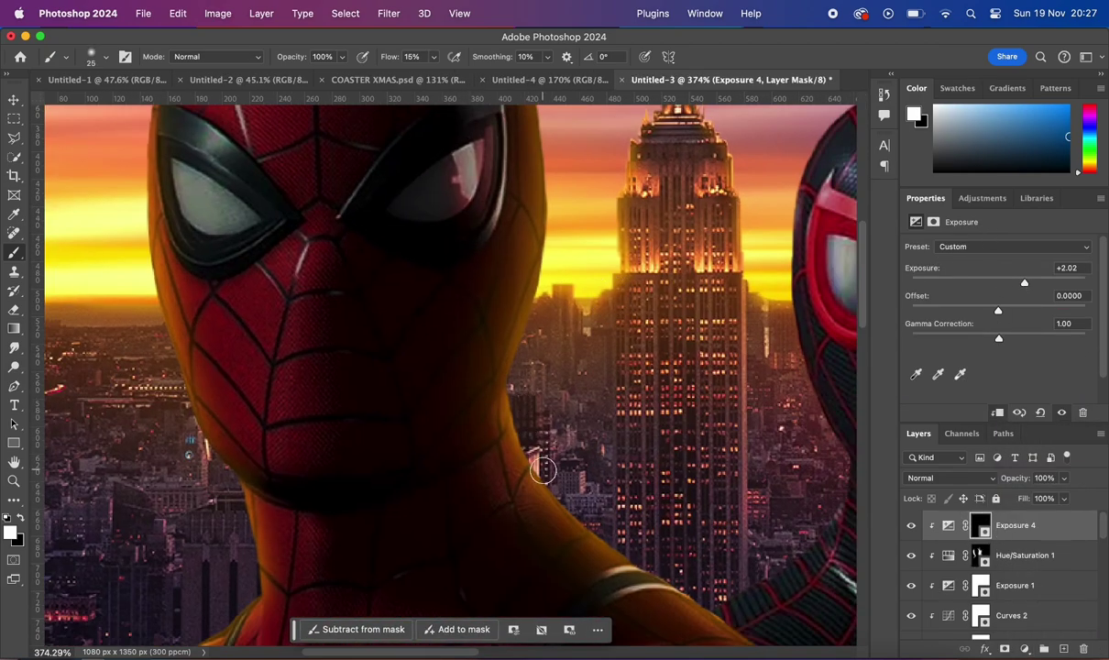
{"action": "scroll", "coordinate": [642, 560], "scroll_direction": "down", "scroll_amount": 2}
{"action": "scroll", "coordinate": [687, 541], "scroll_direction": "down", "scroll_amount": 1}
{"action": "scroll", "coordinate": [711, 458], "scroll_direction": "down", "scroll_amount": 2}
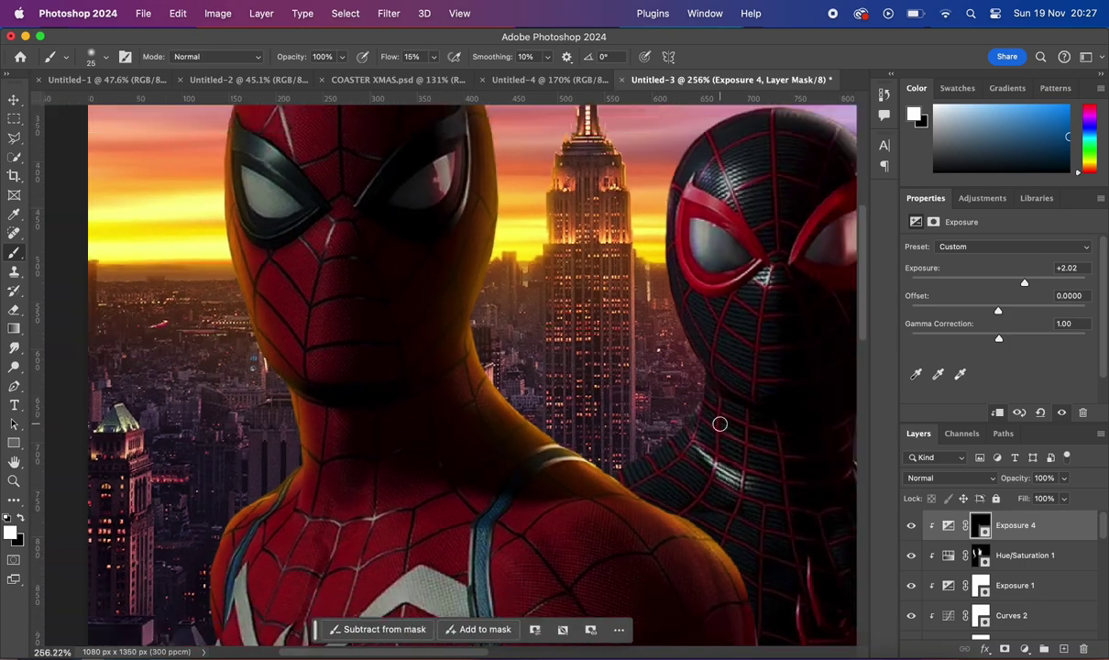
{"action": "scroll", "coordinate": [720, 423], "scroll_direction": "down", "scroll_amount": 3}
{"action": "scroll", "coordinate": [366, 376], "scroll_direction": "up", "scroll_amount": 7}
{"action": "scroll", "coordinate": [248, 608], "scroll_direction": "down", "scroll_amount": 3}
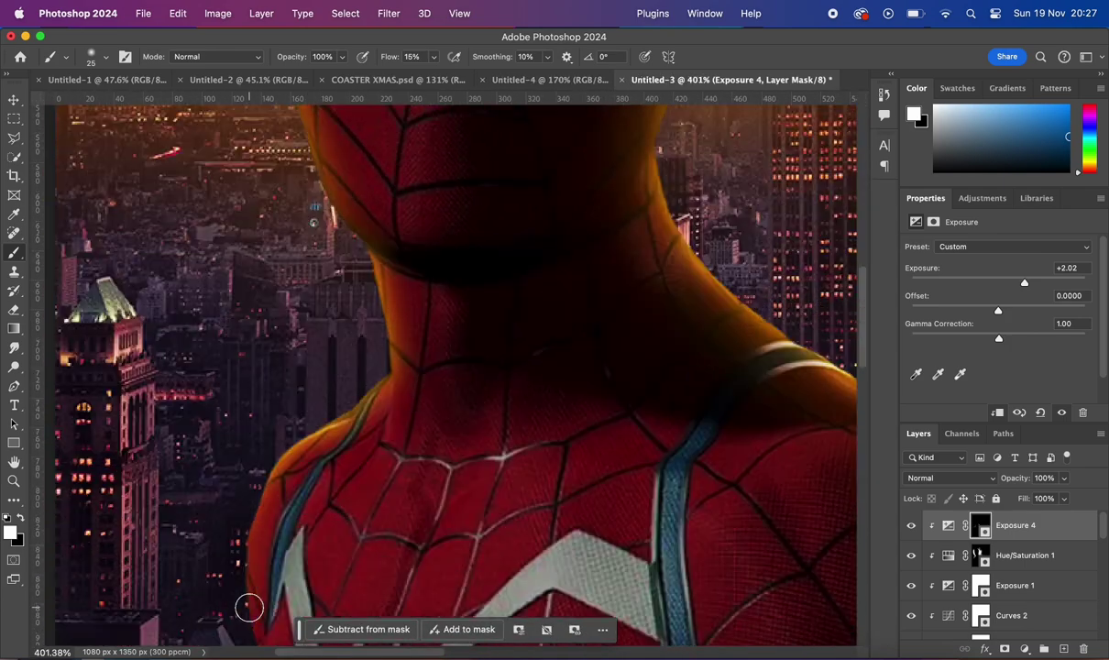
{"action": "scroll", "coordinate": [283, 377], "scroll_direction": "down", "scroll_amount": 7}
{"action": "scroll", "coordinate": [361, 420], "scroll_direction": "up", "scroll_amount": 7}
Refine the rim glow with black and white brushing along Peter's face and neck
{"action": "key", "text": "x"}
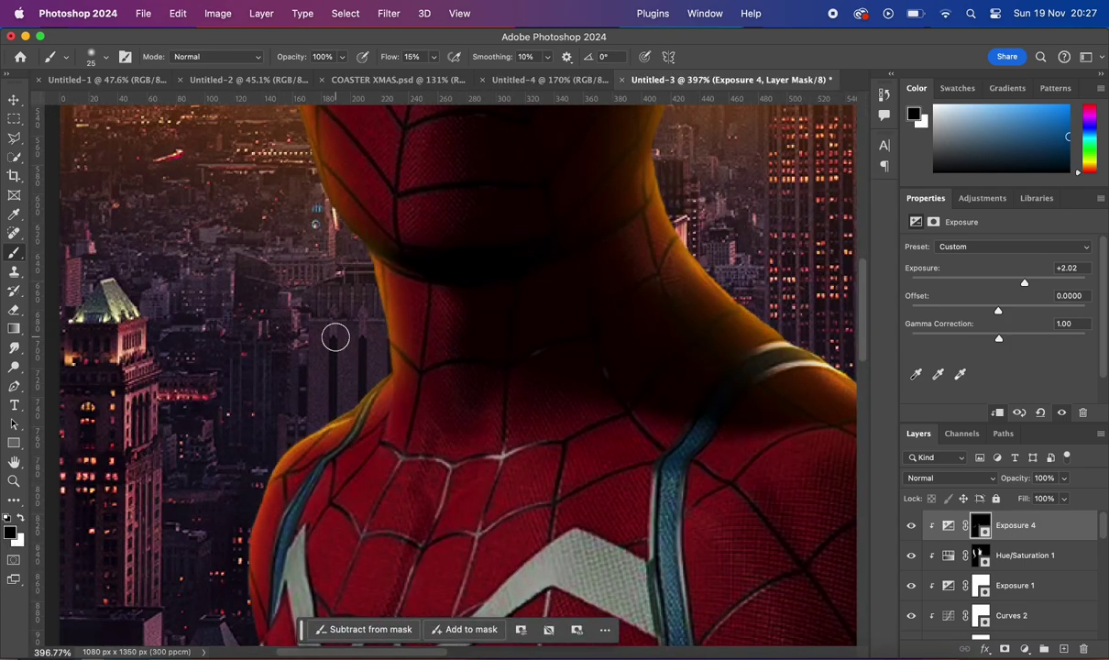
{"action": "scroll", "coordinate": [336, 337], "scroll_direction": "up", "scroll_amount": 3}
{"action": "key", "text": "x"}
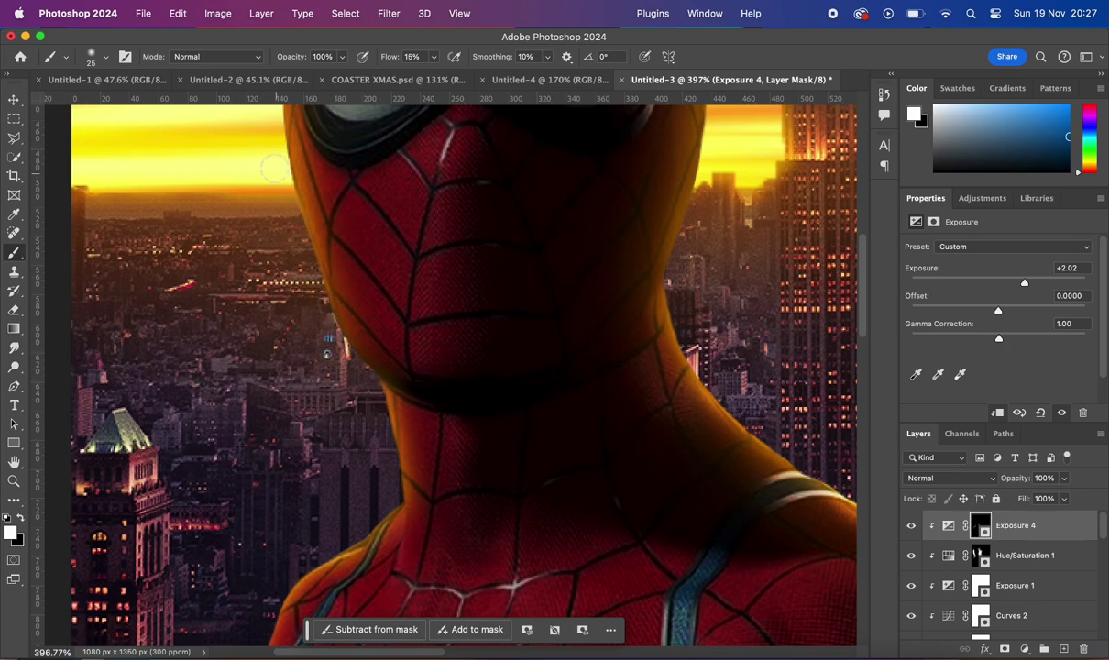
{"action": "scroll", "coordinate": [274, 168], "scroll_direction": "up", "scroll_amount": 3}
{"action": "scroll", "coordinate": [270, 156], "scroll_direction": "down", "scroll_amount": 4}
{"action": "scroll", "coordinate": [265, 141], "scroll_direction": "down", "scroll_amount": 3}
{"action": "scroll", "coordinate": [386, 194], "scroll_direction": "up", "scroll_amount": 7}
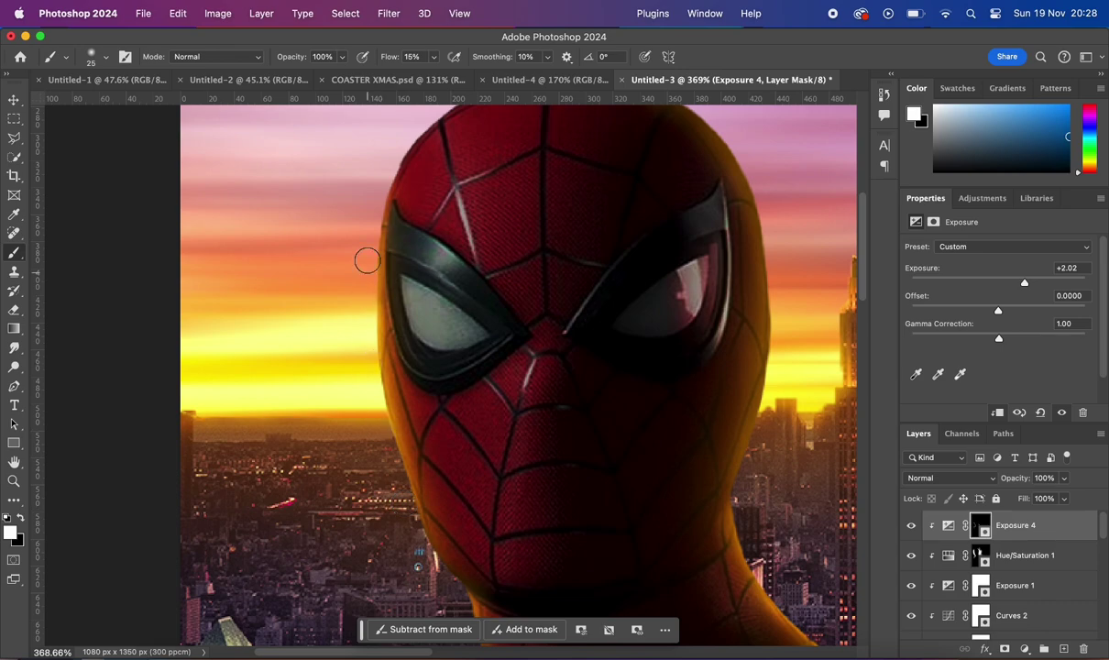
{"action": "scroll", "coordinate": [383, 211], "scroll_direction": "down", "scroll_amount": 7}
{"action": "scroll", "coordinate": [416, 116], "scroll_direction": "up", "scroll_amount": 7}
{"action": "scroll", "coordinate": [422, 137], "scroll_direction": "down", "scroll_amount": 7}
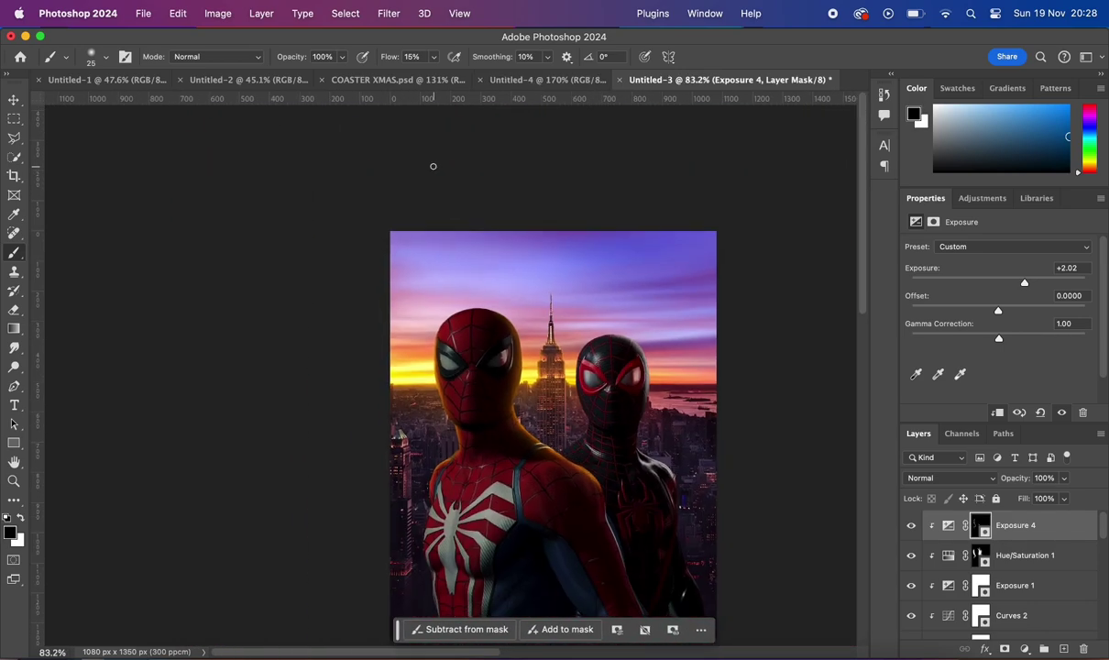
{"action": "scroll", "coordinate": [434, 166], "scroll_direction": "up", "scroll_amount": 7}
{"action": "scroll", "coordinate": [408, 402], "scroll_direction": "up", "scroll_amount": 1}
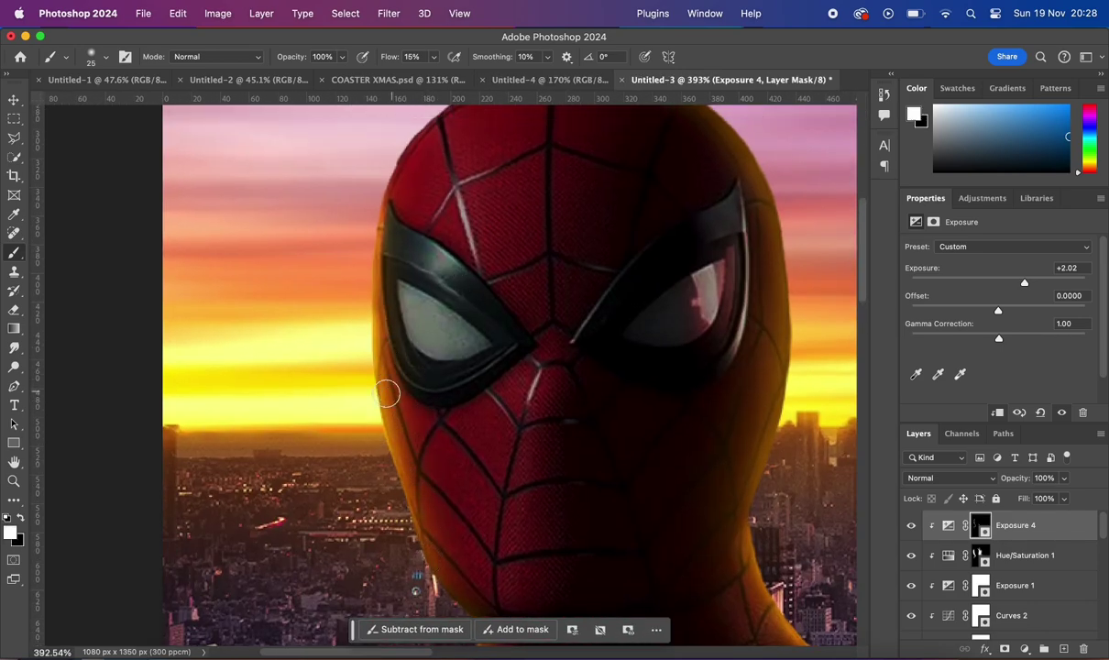
{"action": "scroll", "coordinate": [386, 392], "scroll_direction": "right", "scroll_amount": 2}
{"action": "scroll", "coordinate": [407, 566], "scroll_direction": "right", "scroll_amount": 5}
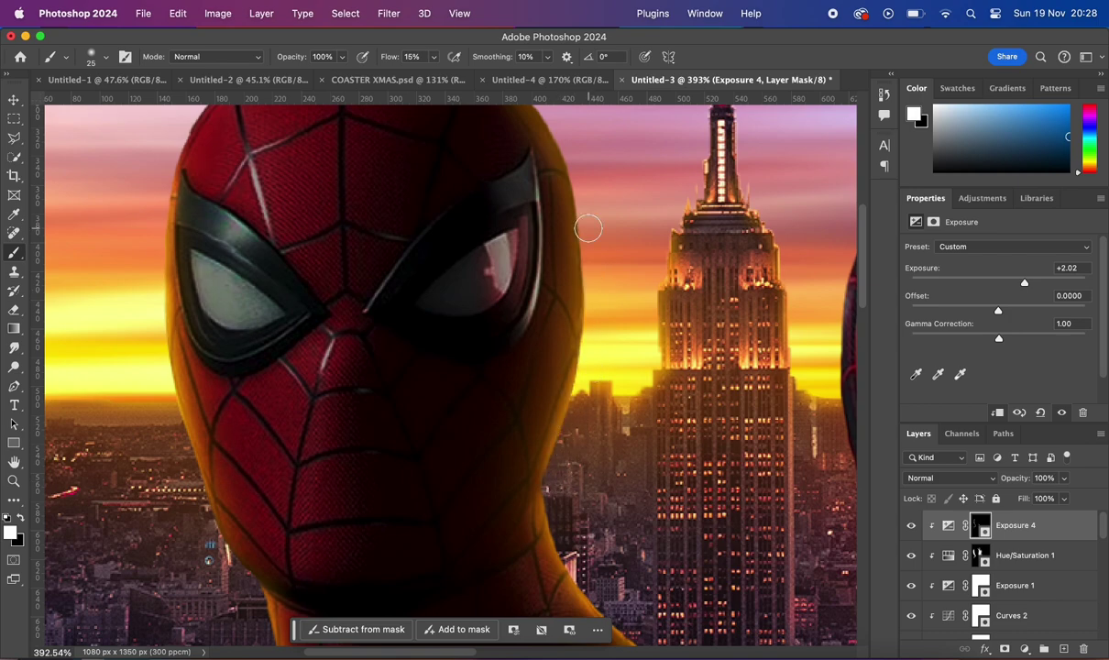
{"action": "scroll", "coordinate": [551, 501], "scroll_direction": "up", "scroll_amount": 5}
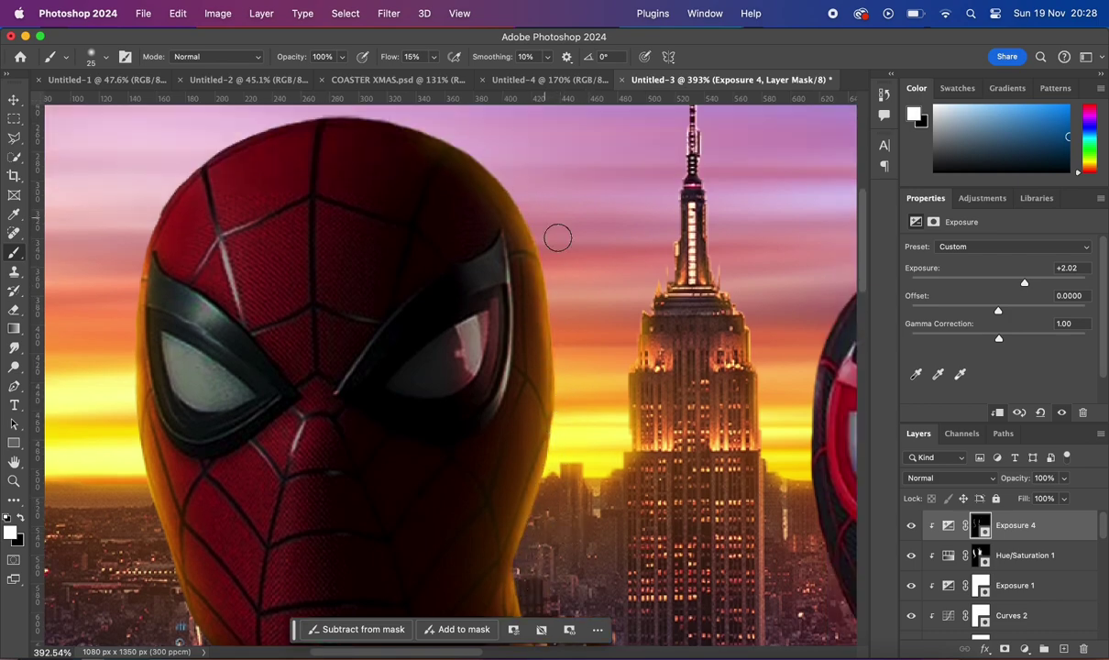
{"action": "scroll", "coordinate": [557, 238], "scroll_direction": "down", "scroll_amount": 3}
{"action": "scroll", "coordinate": [605, 252], "scroll_direction": "down", "scroll_amount": 6}
{"action": "scroll", "coordinate": [605, 253], "scroll_direction": "up", "scroll_amount": 10}
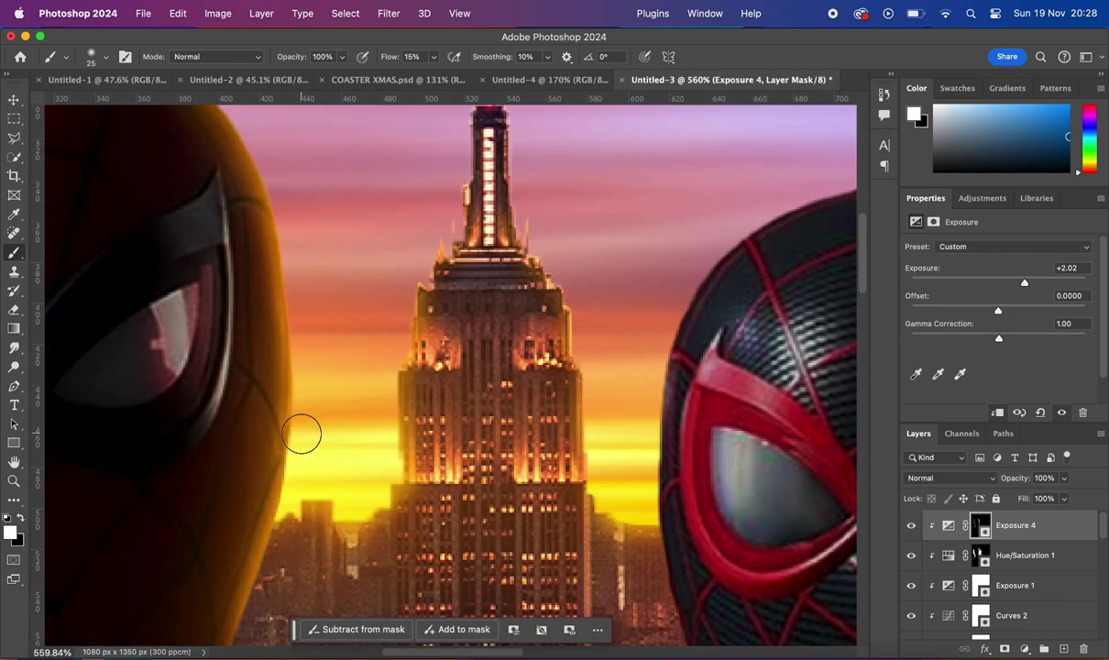
{"action": "scroll", "coordinate": [286, 227], "scroll_direction": "down", "scroll_amount": 5}
{"action": "scroll", "coordinate": [416, 422], "scroll_direction": "up", "scroll_amount": 3}
{"action": "scroll", "coordinate": [416, 421], "scroll_direction": "up", "scroll_amount": 6}
Paint black to remove excess glow, then touch up the neck rim in white
{"action": "key", "text": "x"}
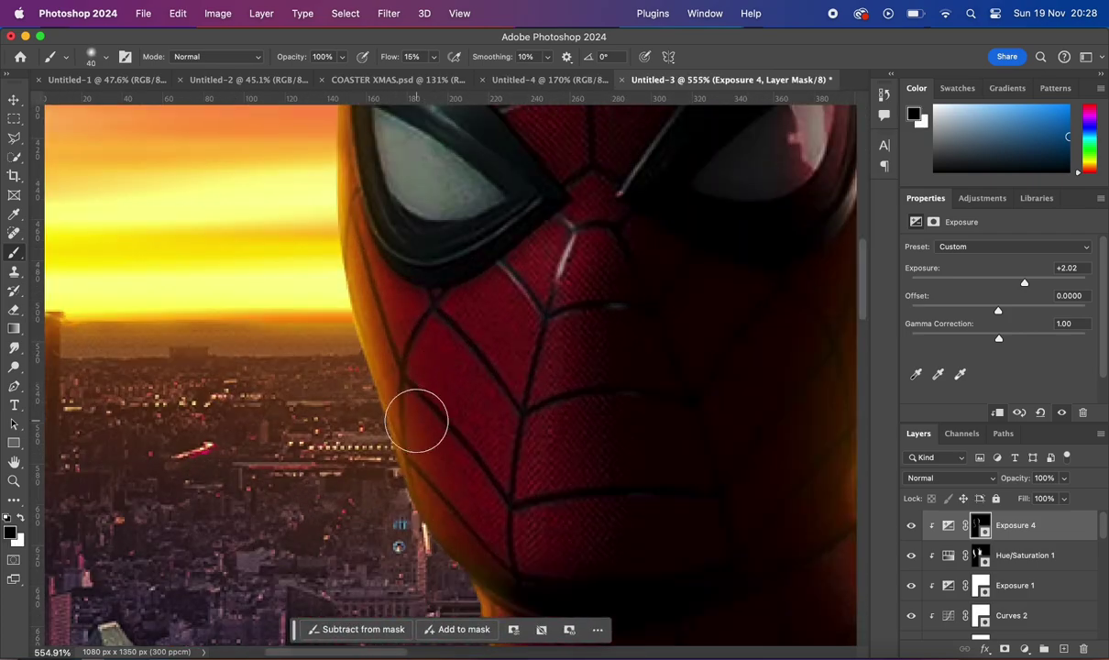
{"action": "scroll", "coordinate": [376, 264], "scroll_direction": "up", "scroll_amount": 10}
{"action": "scroll", "coordinate": [399, 202], "scroll_direction": "down", "scroll_amount": 5}
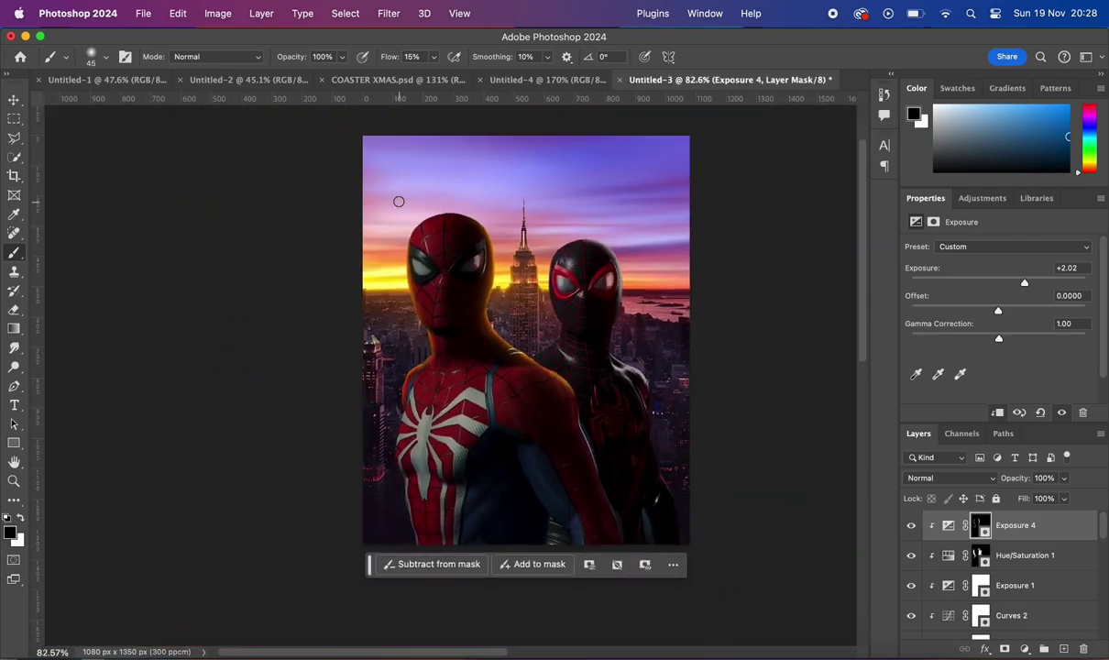
{"action": "scroll", "coordinate": [396, 229], "scroll_direction": "up", "scroll_amount": 5}
{"action": "scroll", "coordinate": [329, 500], "scroll_direction": "down", "scroll_amount": 5}
{"action": "scroll", "coordinate": [329, 500], "scroll_direction": "up", "scroll_amount": 2}
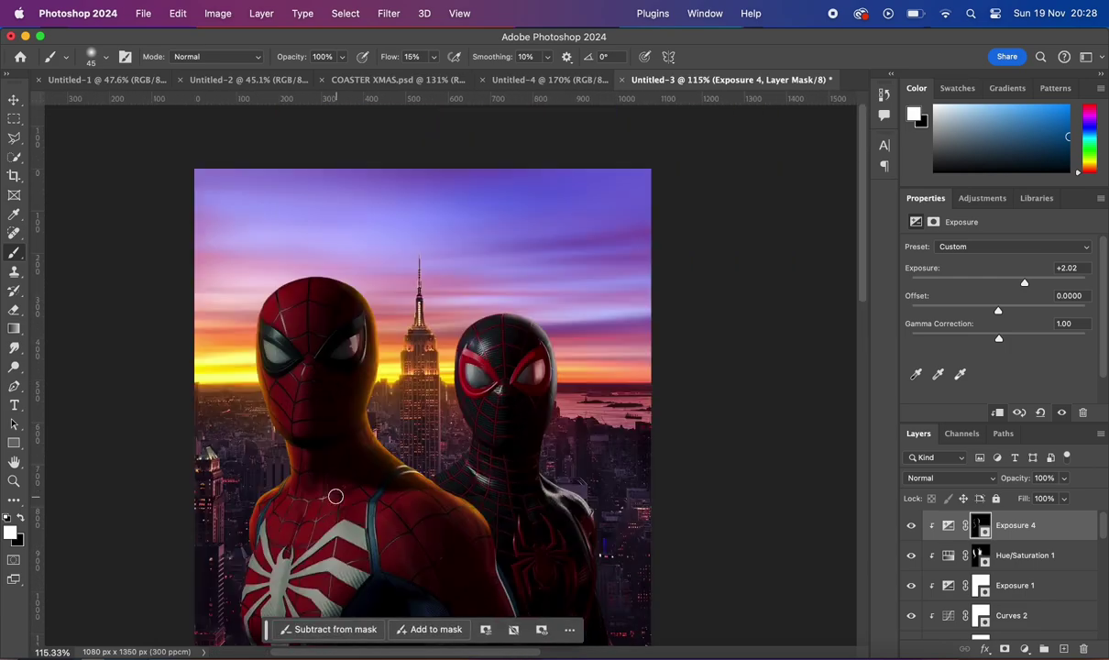
{"action": "scroll", "coordinate": [330, 358], "scroll_direction": "up", "scroll_amount": 2}
{"action": "scroll", "coordinate": [449, 387], "scroll_direction": "down", "scroll_amount": 5}
{"action": "scroll", "coordinate": [449, 386], "scroll_direction": "up", "scroll_amount": 3}
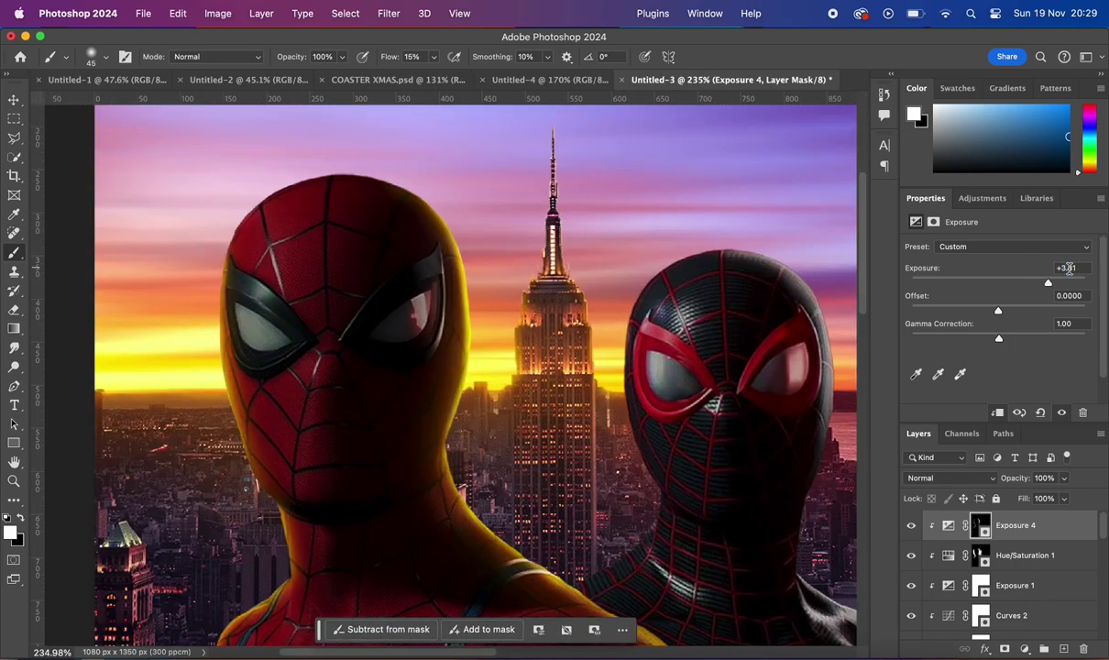
{"action": "scroll", "coordinate": [477, 366], "scroll_direction": "down", "scroll_amount": 5}
{"action": "scroll", "coordinate": [594, 119], "scroll_direction": "up", "scroll_amount": 4}
{"action": "scroll", "coordinate": [404, 524], "scroll_direction": "up", "scroll_amount": 1}
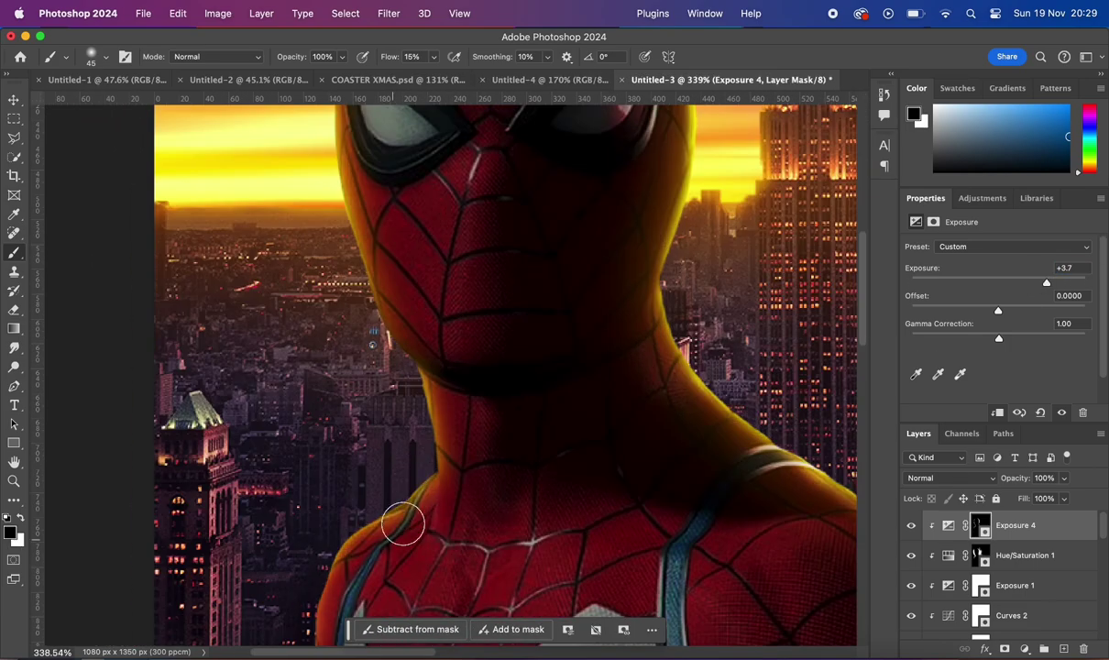
{"action": "key", "text": "x"}
{"action": "scroll", "coordinate": [377, 337], "scroll_direction": "up", "scroll_amount": 2}
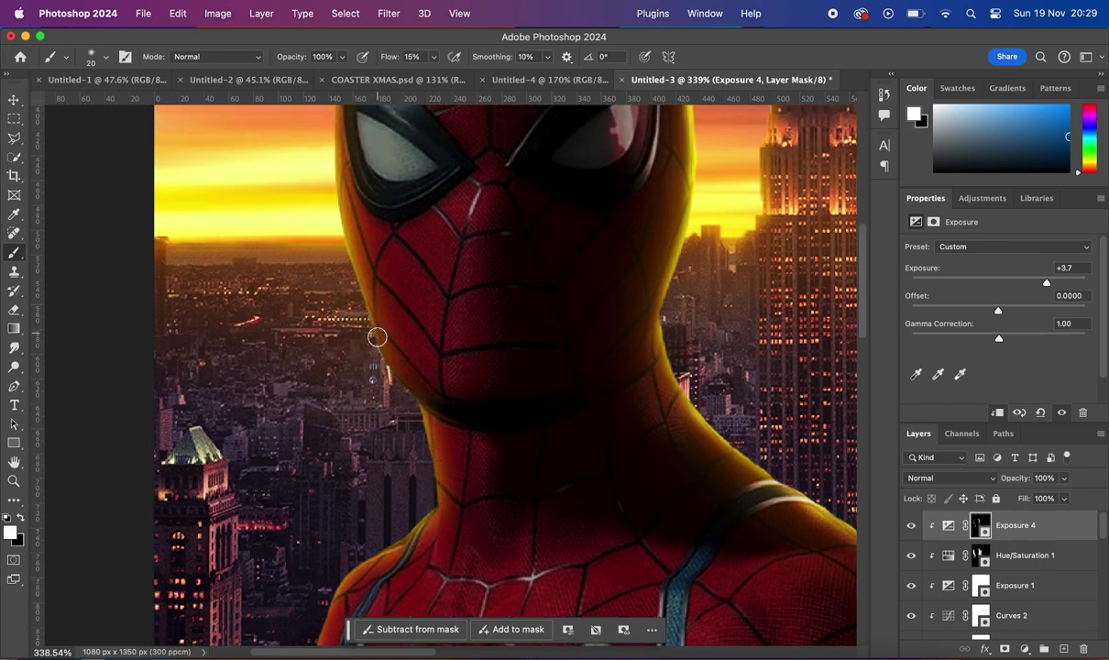
{"action": "scroll", "coordinate": [359, 324], "scroll_direction": "down", "scroll_amount": 5}
{"action": "scroll", "coordinate": [458, 275], "scroll_direction": "up", "scroll_amount": 3}
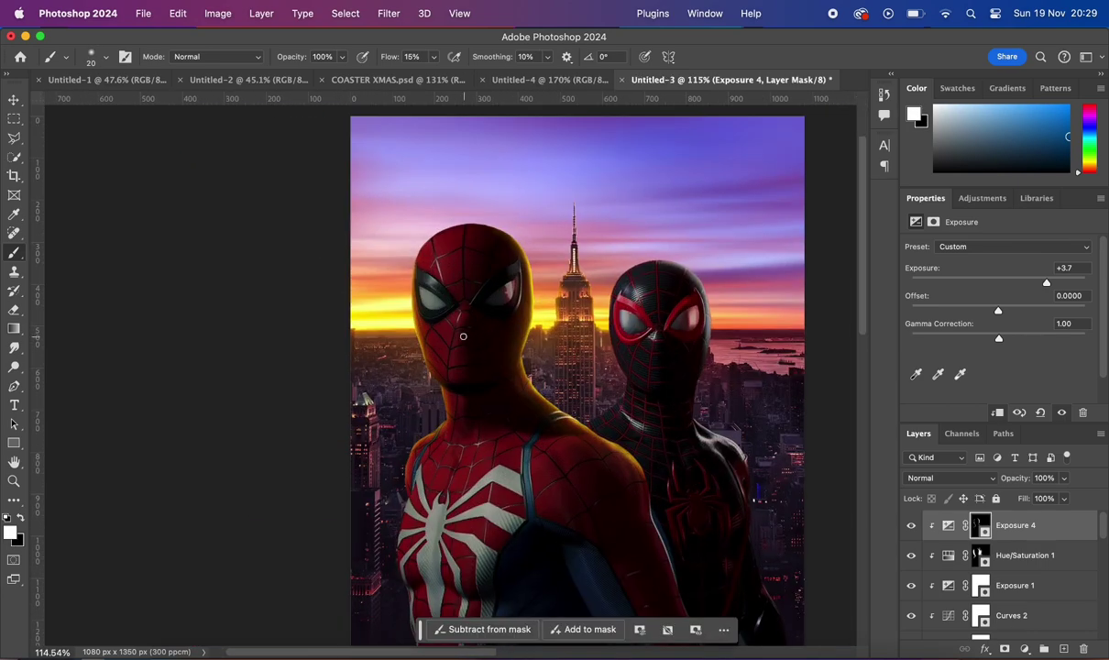
{"action": "scroll", "coordinate": [495, 247], "scroll_direction": "up", "scroll_amount": 2}
Add a Hue/Saturation adjustment above Miles with Lightness +48 and Hue 47
{"action": "key", "text": "v"}
{"action": "left_click", "coordinate": [510, 236]}
{"action": "left_click", "coordinate": [1024, 649]}
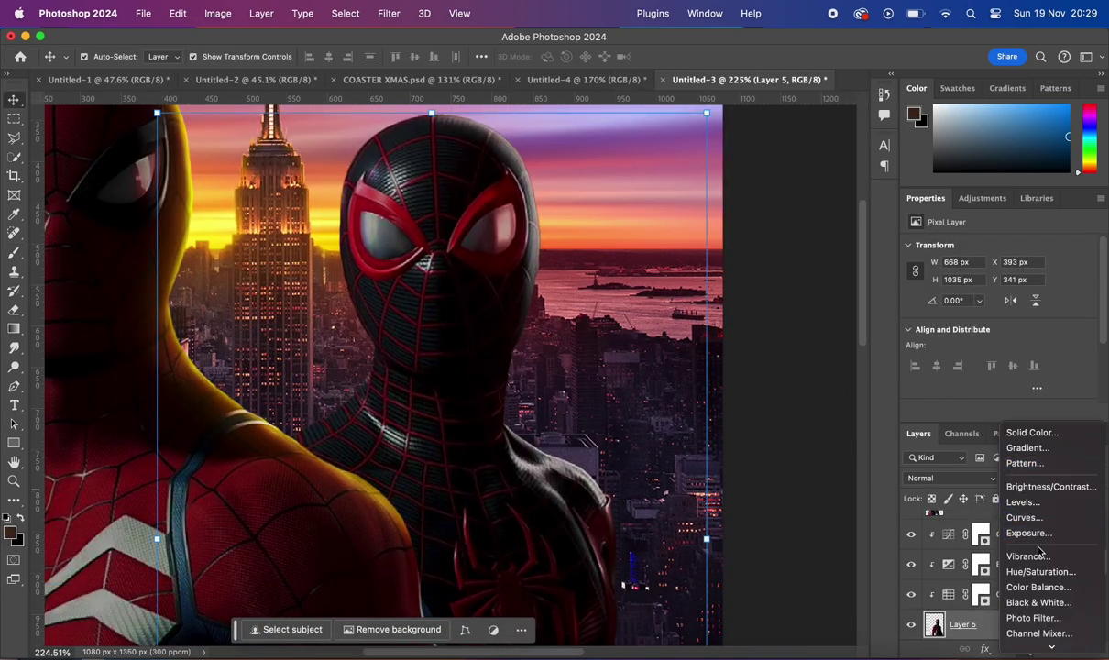
{"action": "left_click", "coordinate": [1023, 567]}
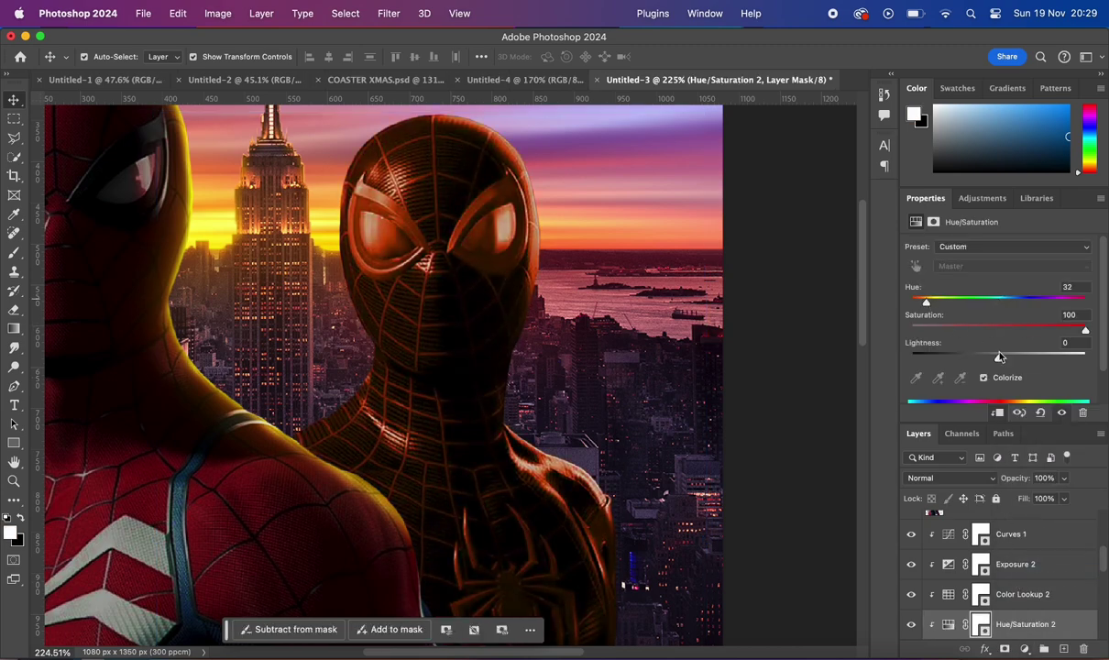
{"action": "left_click_drag", "start_coordinate": [999, 357], "coordinate": [1040, 357]}
{"action": "left_click_drag", "start_coordinate": [926, 302], "coordinate": [934, 304]}
Invert the Hue/Saturation mask and clip the adjustment to Layer 5
{"action": "scroll", "coordinate": [408, 522], "scroll_direction": "up", "scroll_amount": 3}
{"action": "key", "text": "ctrl+i"}
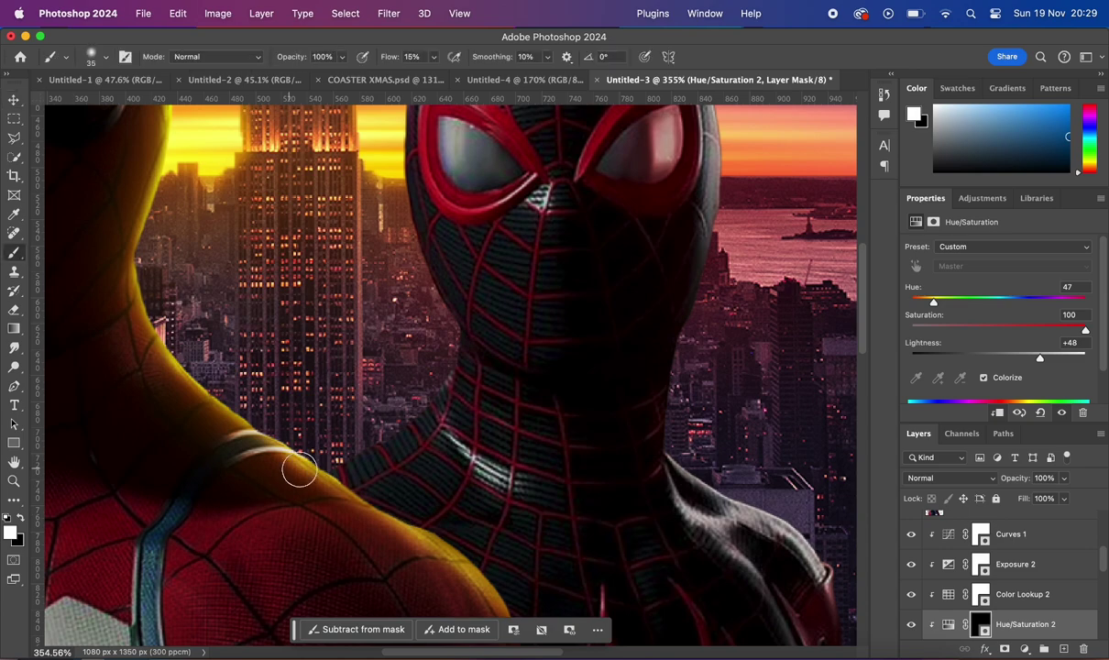
{"action": "scroll", "coordinate": [363, 172], "scroll_direction": "down", "scroll_amount": 3}
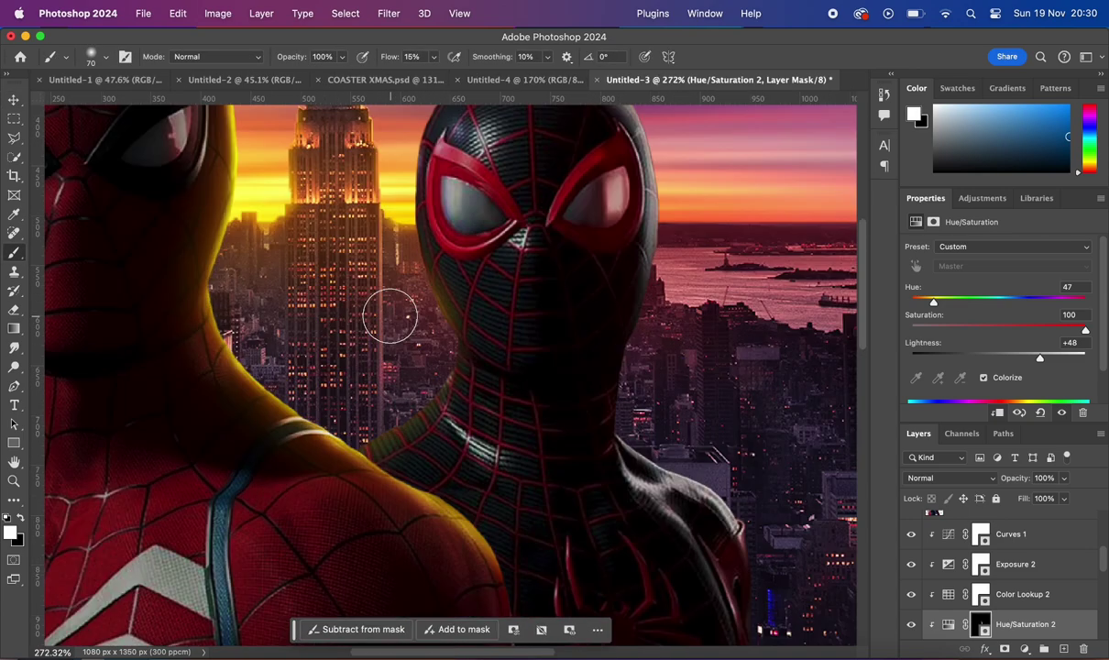
{"action": "scroll", "coordinate": [384, 308], "scroll_direction": "up", "scroll_amount": 4}
{"action": "key", "text": "bracketleft"}
{"action": "key", "text": "bracketleft"}
{"action": "key", "text": "bracketleft"}
{"action": "key", "text": "ctrl+bracketright"}
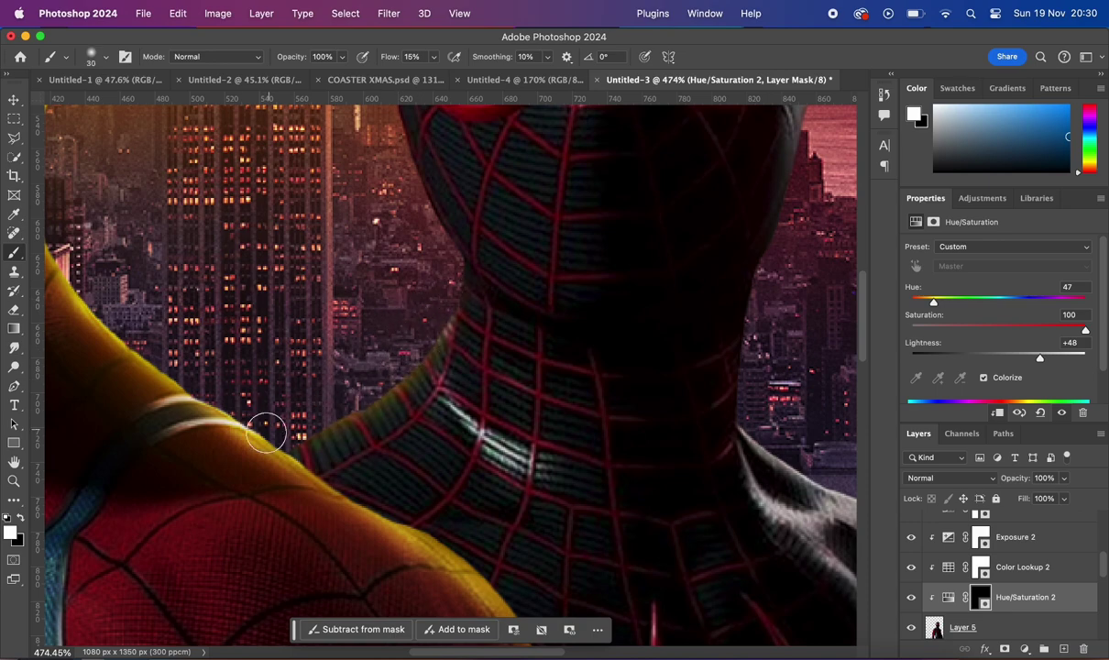
Paint a white orange glow along the sunset-facing edges of Miles's head
{"action": "scroll", "coordinate": [419, 383], "scroll_direction": "up", "scroll_amount": 5}
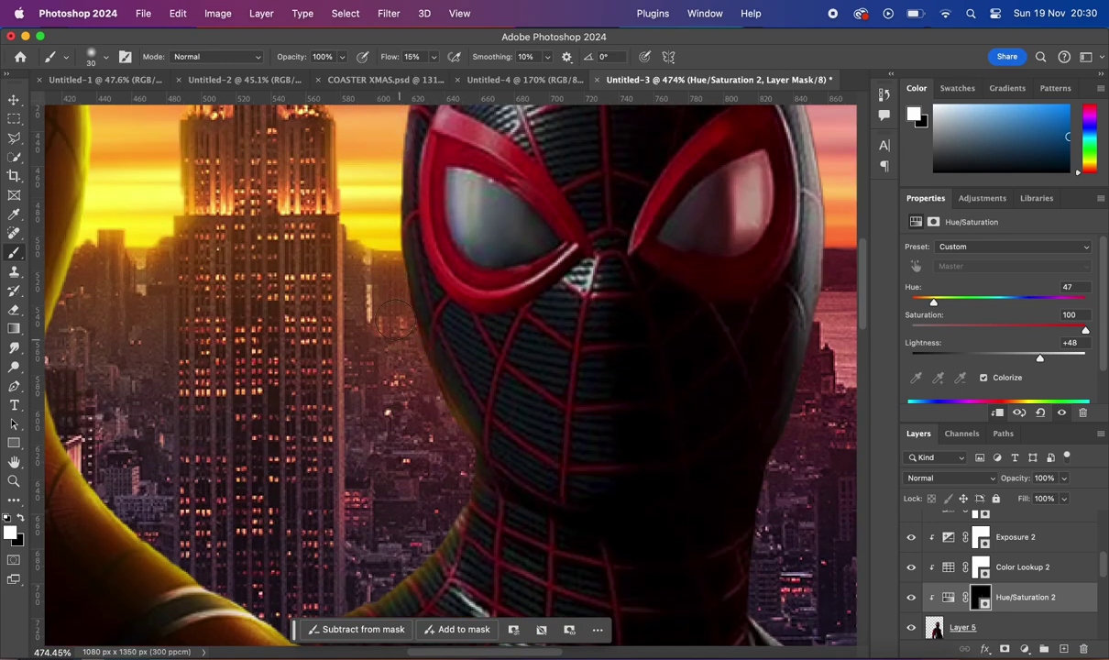
{"action": "scroll", "coordinate": [407, 358], "scroll_direction": "down", "scroll_amount": 3}
{"action": "scroll", "coordinate": [396, 136], "scroll_direction": "up", "scroll_amount": 4}
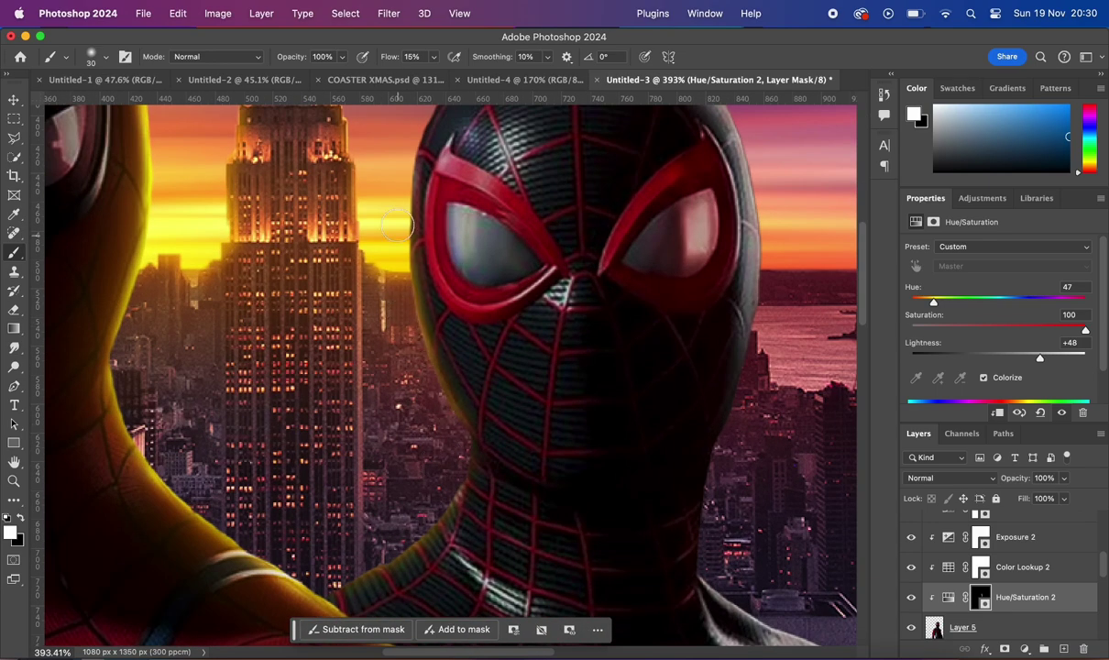
{"action": "scroll", "coordinate": [407, 301], "scroll_direction": "down", "scroll_amount": 3}
{"action": "scroll", "coordinate": [419, 317], "scroll_direction": "up", "scroll_amount": 3}
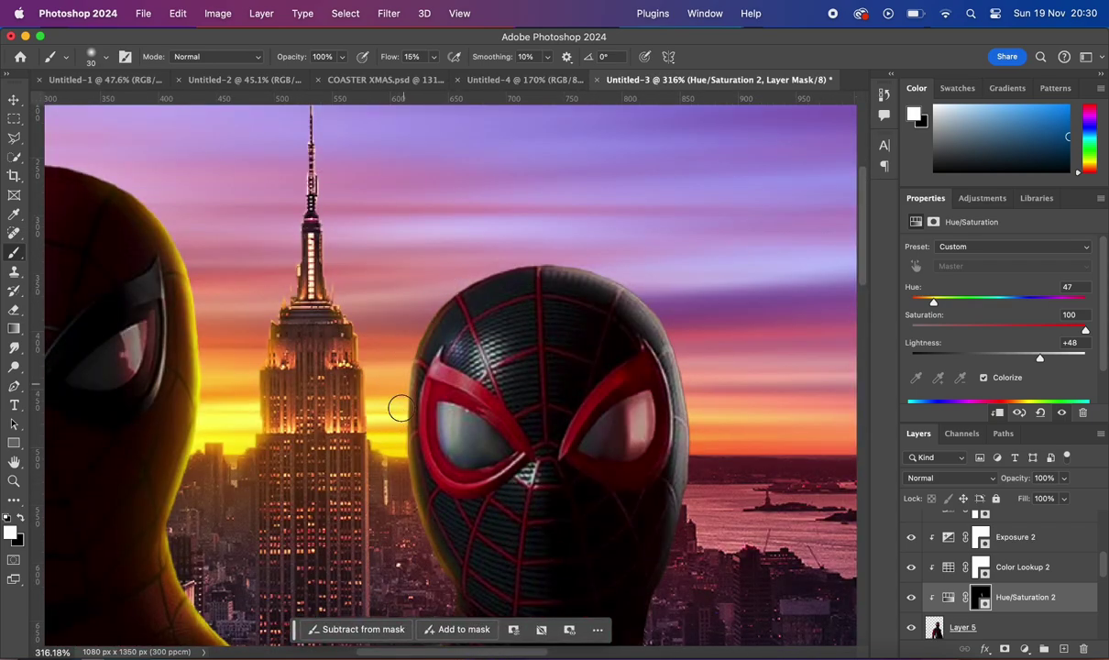
{"action": "scroll", "coordinate": [417, 527], "scroll_direction": "down", "scroll_amount": 2}
{"action": "scroll", "coordinate": [434, 540], "scroll_direction": "up", "scroll_amount": 2}
{"action": "scroll", "coordinate": [396, 515], "scroll_direction": "up", "scroll_amount": 1}
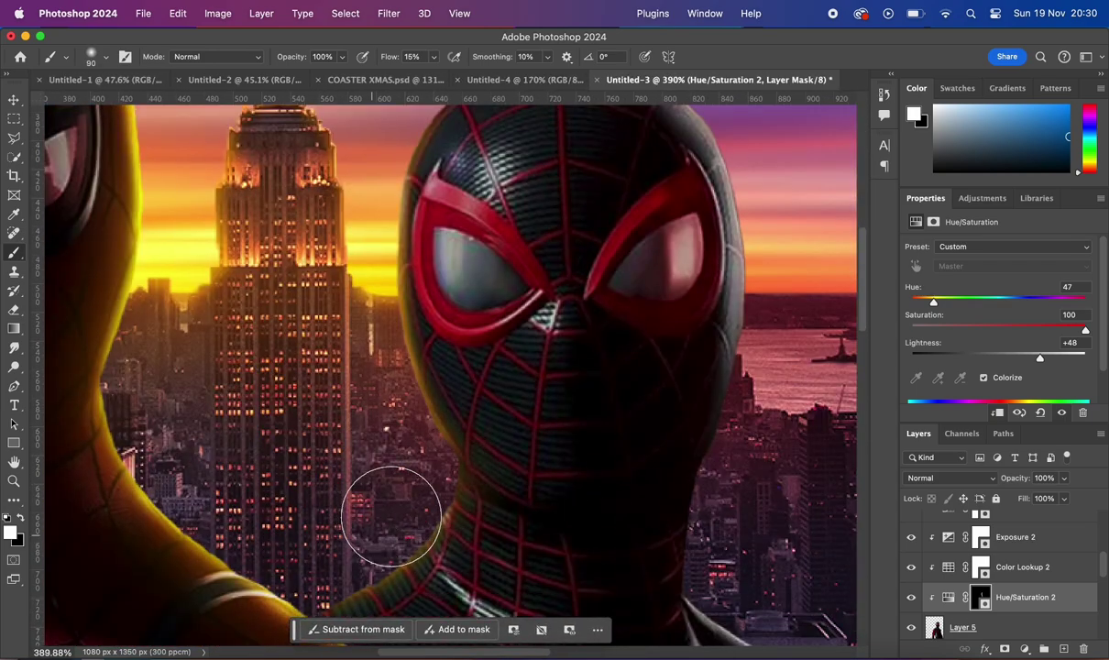
{"action": "scroll", "coordinate": [439, 507], "scroll_direction": "down", "scroll_amount": 4}
{"action": "scroll", "coordinate": [468, 461], "scroll_direction": "up", "scroll_amount": 5}
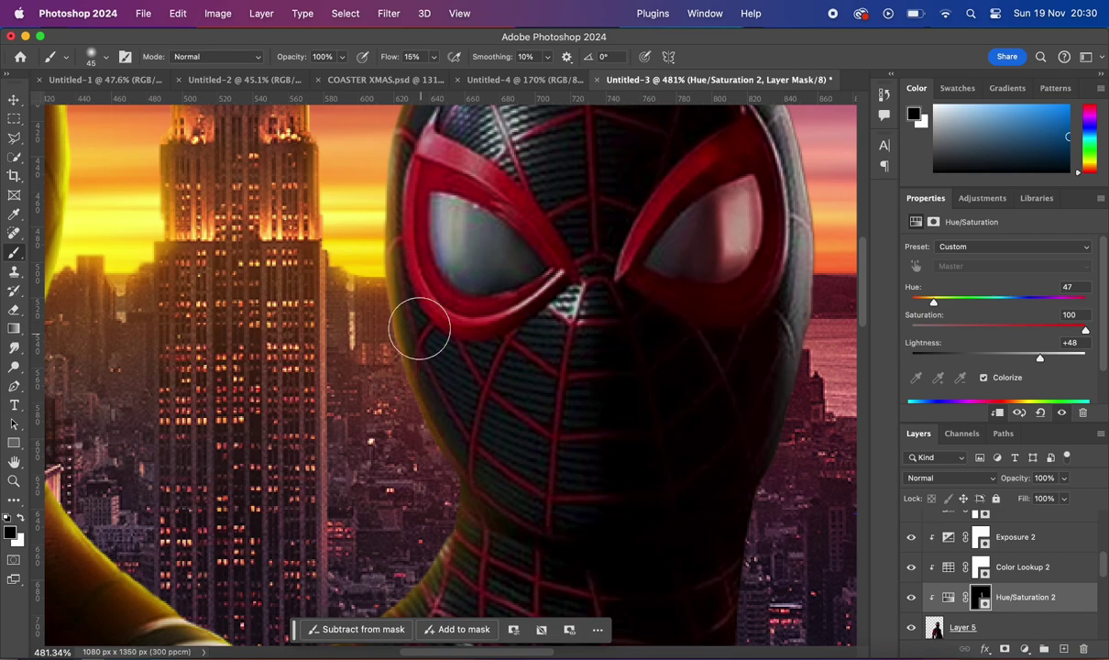
{"action": "scroll", "coordinate": [419, 328], "scroll_direction": "down", "scroll_amount": 5}
{"action": "scroll", "coordinate": [456, 137], "scroll_direction": "up", "scroll_amount": 5}
{"action": "scroll", "coordinate": [400, 431], "scroll_direction": "up", "scroll_amount": 3}
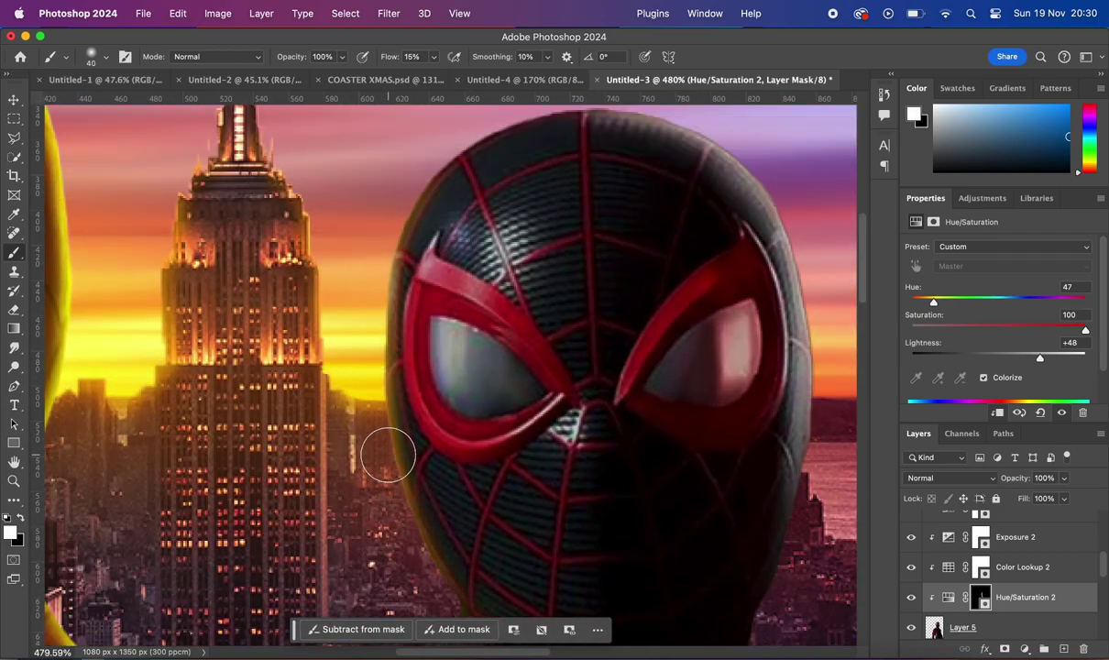
{"action": "scroll", "coordinate": [418, 275], "scroll_direction": "down", "scroll_amount": 8}
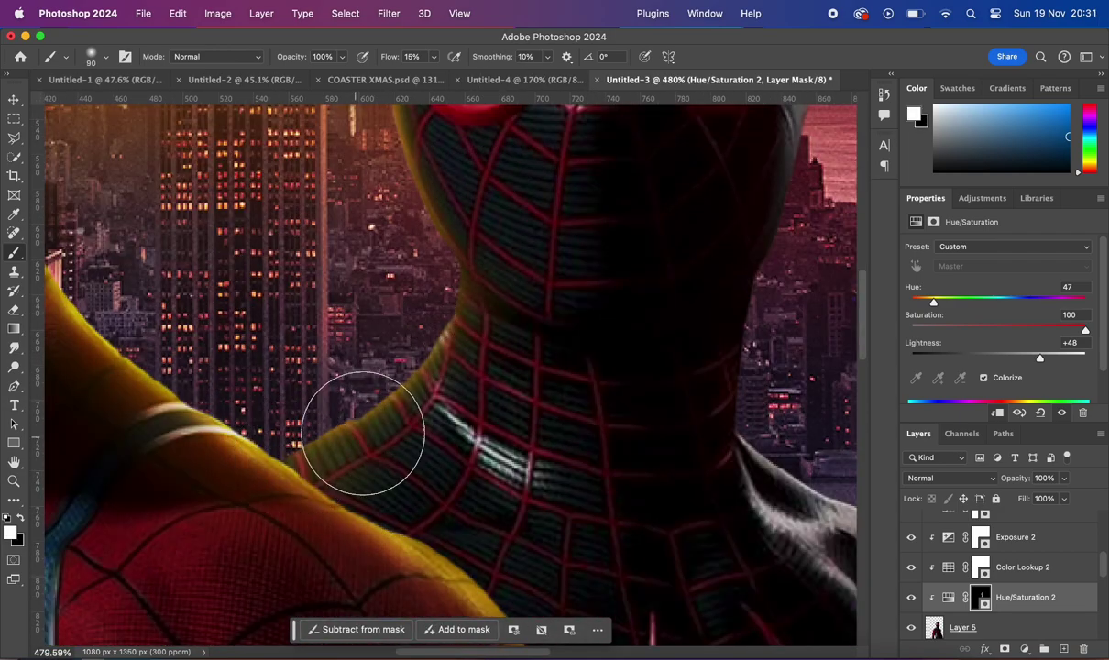
{"action": "scroll", "coordinate": [363, 433], "scroll_direction": "down", "scroll_amount": 5}
{"action": "scroll", "coordinate": [322, 420], "scroll_direction": "up", "scroll_amount": 4}
Extend the soft-brush glow along Miles's neck and shoulder edges
{"action": "key", "text": "bracketright"}
{"action": "key", "text": "bracketright"}
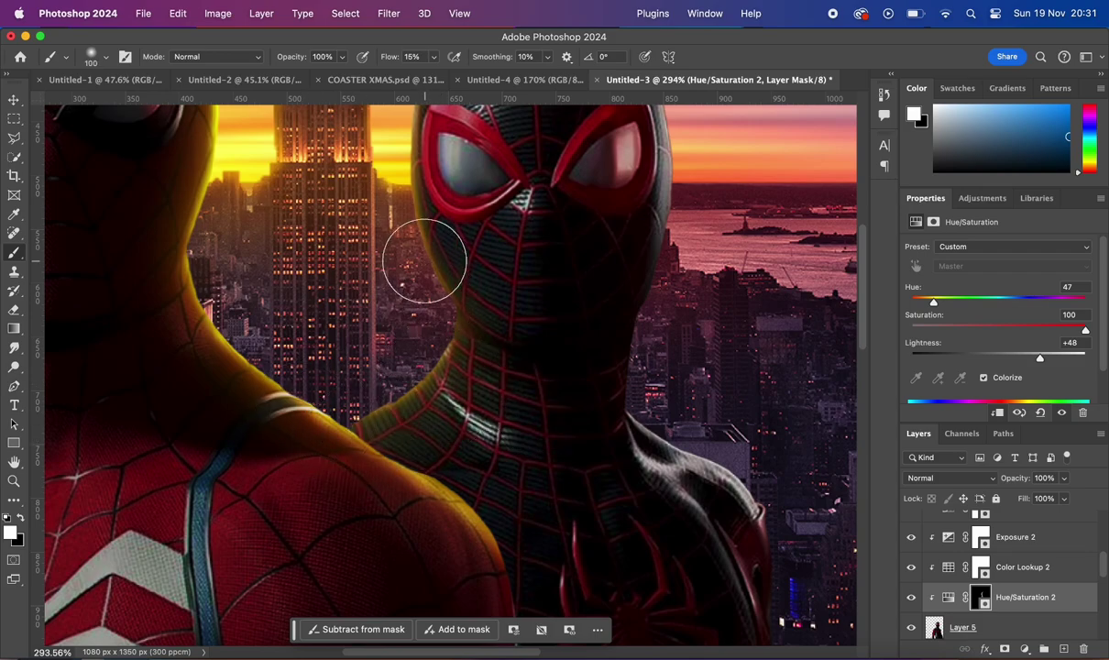
{"action": "scroll", "coordinate": [425, 262], "scroll_direction": "down", "scroll_amount": 5}
{"action": "scroll", "coordinate": [520, 322], "scroll_direction": "up", "scroll_amount": 6}
{"action": "scroll", "coordinate": [547, 332], "scroll_direction": "down", "scroll_amount": 2}
{"action": "key", "text": "bracketleft"}
{"action": "key", "text": "bracketleft"}
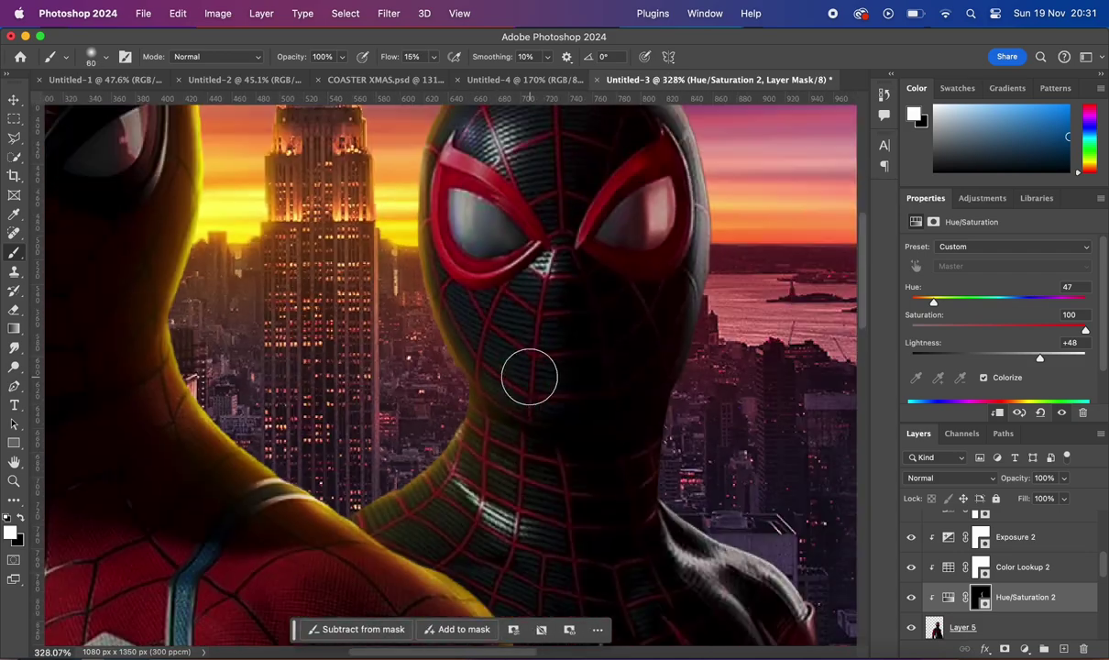
{"action": "scroll", "coordinate": [529, 377], "scroll_direction": "up", "scroll_amount": 3}
{"action": "scroll", "coordinate": [601, 232], "scroll_direction": "down", "scroll_amount": 5}
{"action": "scroll", "coordinate": [440, 262], "scroll_direction": "up", "scroll_amount": 5}
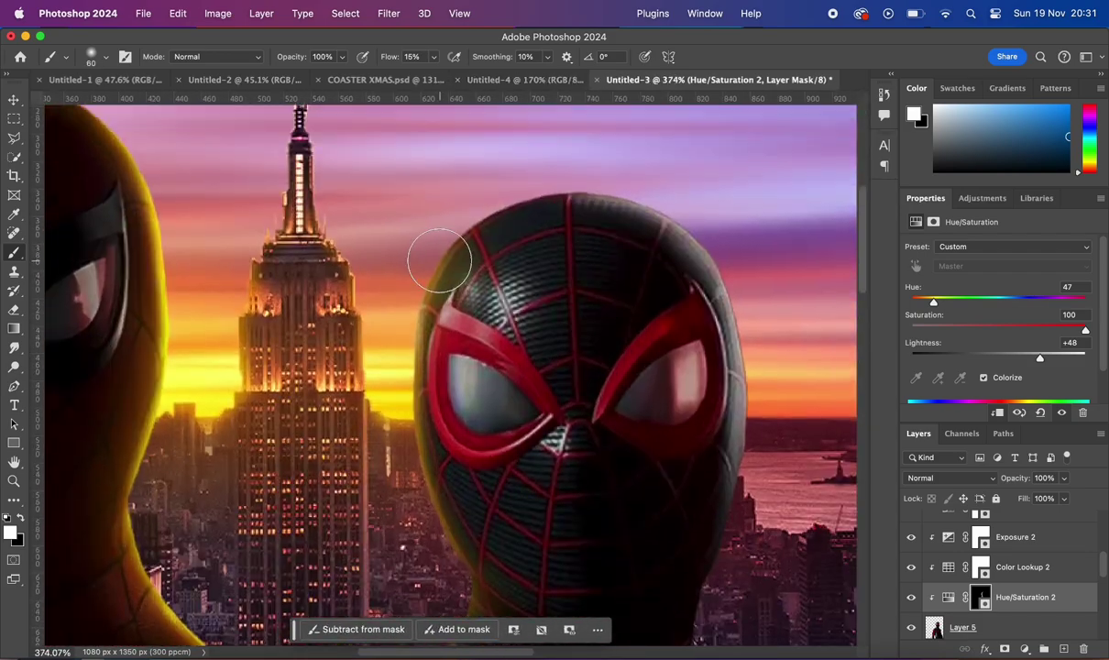
{"action": "scroll", "coordinate": [658, 296], "scroll_direction": "up", "scroll_amount": 1}
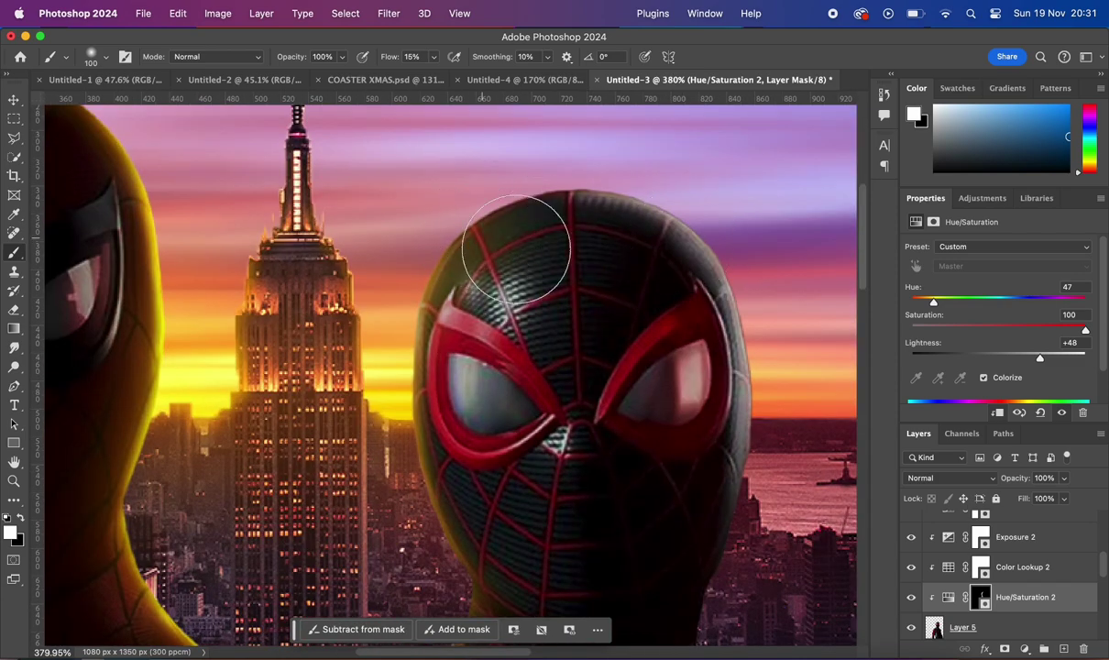
{"action": "scroll", "coordinate": [516, 249], "scroll_direction": "down", "scroll_amount": 5}
{"action": "key", "text": "bracketleft"}
{"action": "key", "text": "bracketleft"}
{"action": "key", "text": "bracketleft"}
{"action": "scroll", "coordinate": [624, 265], "scroll_direction": "up", "scroll_amount": 3}
{"action": "scroll", "coordinate": [492, 279], "scroll_direction": "up", "scroll_amount": 3}
{"action": "scroll", "coordinate": [481, 354], "scroll_direction": "up", "scroll_amount": 1}
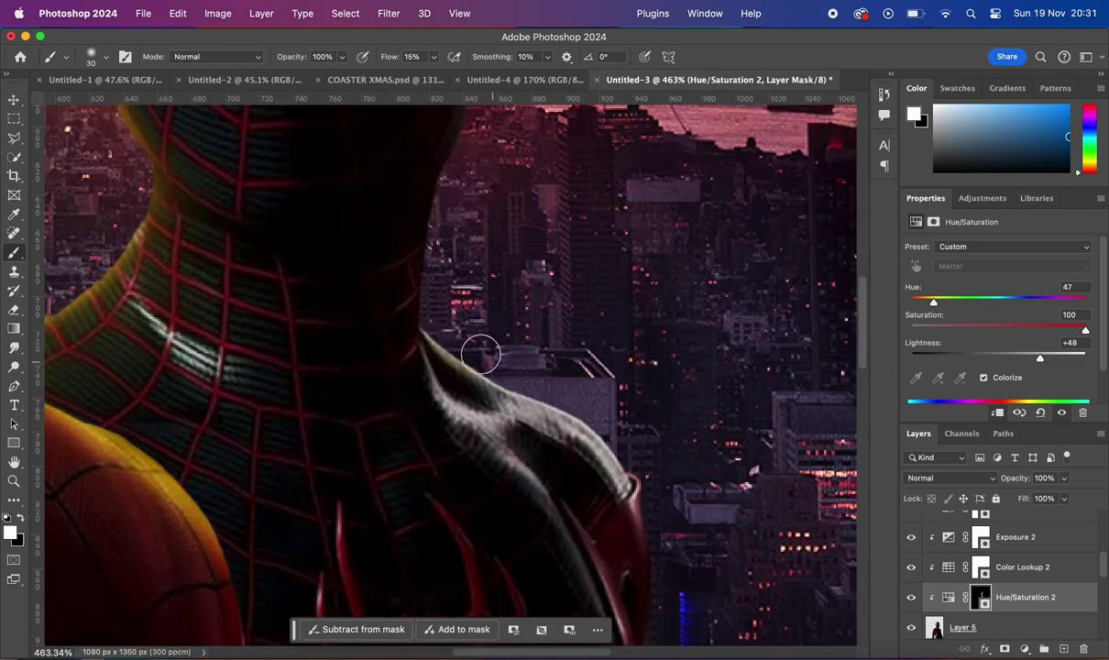
{"action": "scroll", "coordinate": [449, 208], "scroll_direction": "down", "scroll_amount": 5}
{"action": "scroll", "coordinate": [425, 406], "scroll_direction": "up", "scroll_amount": 5}
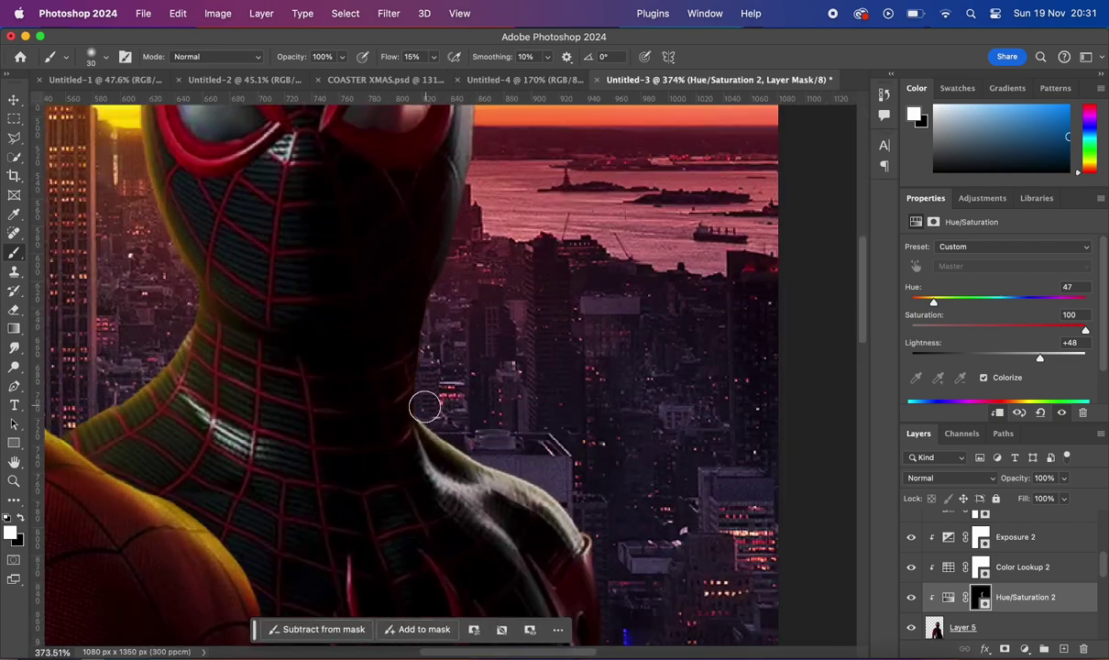
{"action": "scroll", "coordinate": [486, 141], "scroll_direction": "down", "scroll_amount": 5}
{"action": "scroll", "coordinate": [472, 305], "scroll_direction": "up", "scroll_amount": 4}
Add an Exposure adjustment at +1.40 for Miles, hidden behind an inverted black mask
{"action": "scroll", "coordinate": [788, 440], "scroll_direction": "down", "scroll_amount": 1}
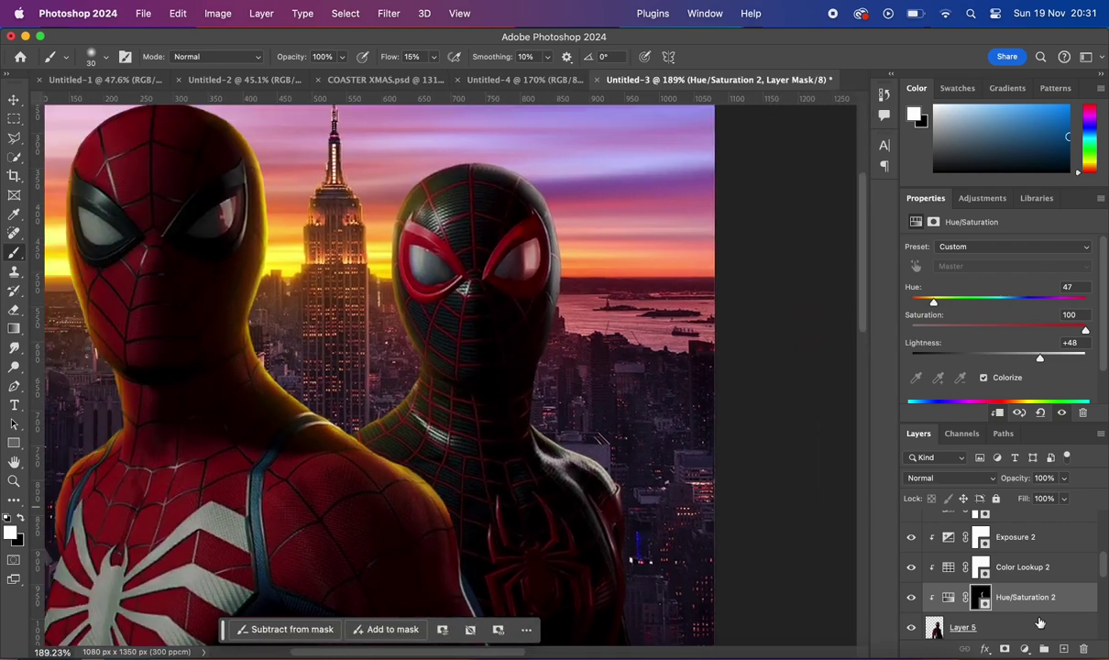
{"action": "left_click", "coordinate": [1025, 650]}
{"action": "left_click", "coordinate": [1025, 533]}
{"action": "key", "text": "super+i"}
{"action": "scroll", "coordinate": [250, 502], "scroll_direction": "up", "scroll_amount": 5}
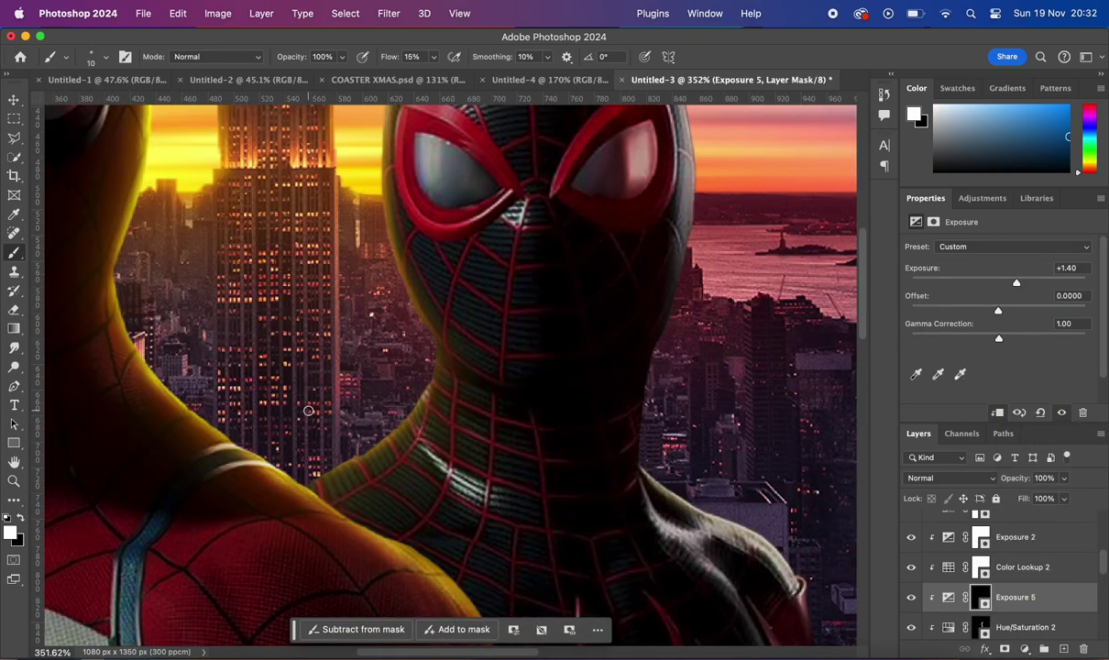
{"action": "key", "text": "bracketleft"}
{"action": "key", "text": "bracketleft"}
Paint white on the Exposure mask along Miles's neck and head outline
{"action": "scroll", "coordinate": [441, 287], "scroll_direction": "down", "scroll_amount": 5}
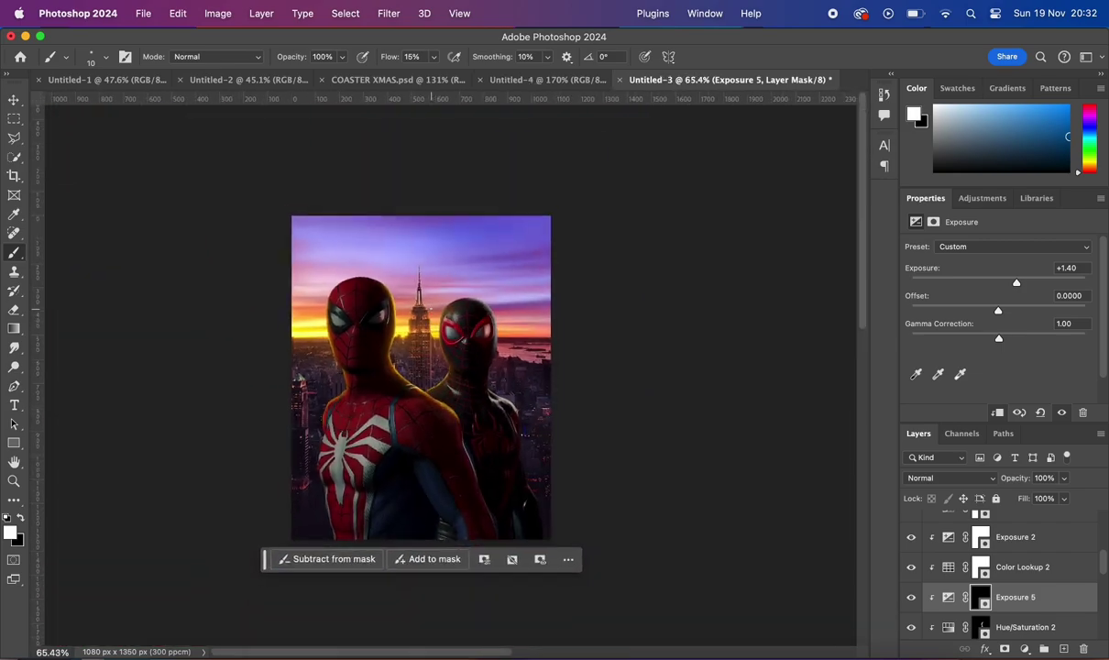
{"action": "scroll", "coordinate": [441, 287], "scroll_direction": "up", "scroll_amount": 4}
{"action": "scroll", "coordinate": [441, 287], "scroll_direction": "up", "scroll_amount": 5}
{"action": "key", "text": "bracketright"}
{"action": "key", "text": "bracketright"}
{"action": "scroll", "coordinate": [522, 366], "scroll_direction": "up", "scroll_amount": 3}
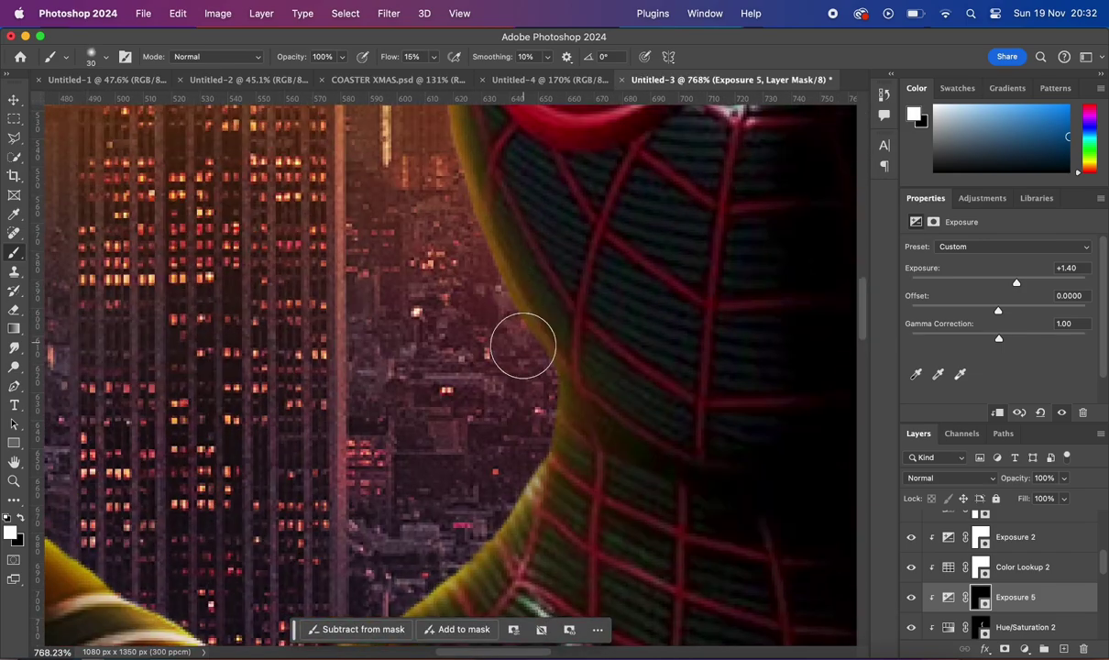
{"action": "scroll", "coordinate": [465, 284], "scroll_direction": "down", "scroll_amount": 4}
{"action": "scroll", "coordinate": [441, 218], "scroll_direction": "down", "scroll_amount": 4}
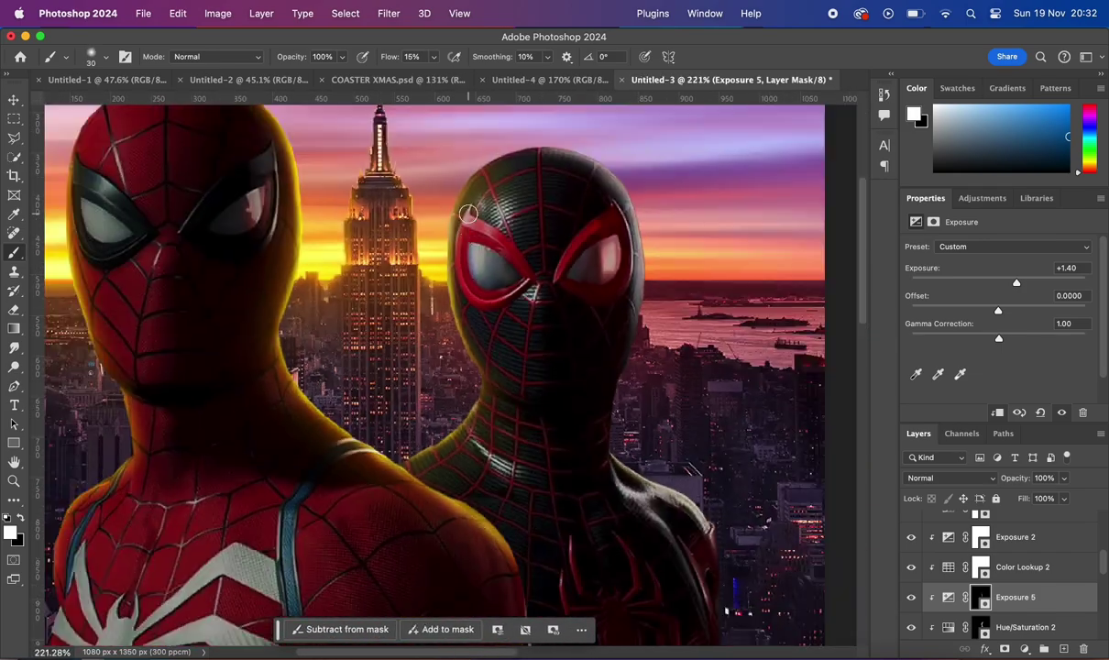
{"action": "key", "text": "bracketleft"}
{"action": "key", "text": "bracketleft"}
{"action": "scroll", "coordinate": [479, 129], "scroll_direction": "up", "scroll_amount": 3}
{"action": "scroll", "coordinate": [478, 128], "scroll_direction": "up", "scroll_amount": 2}
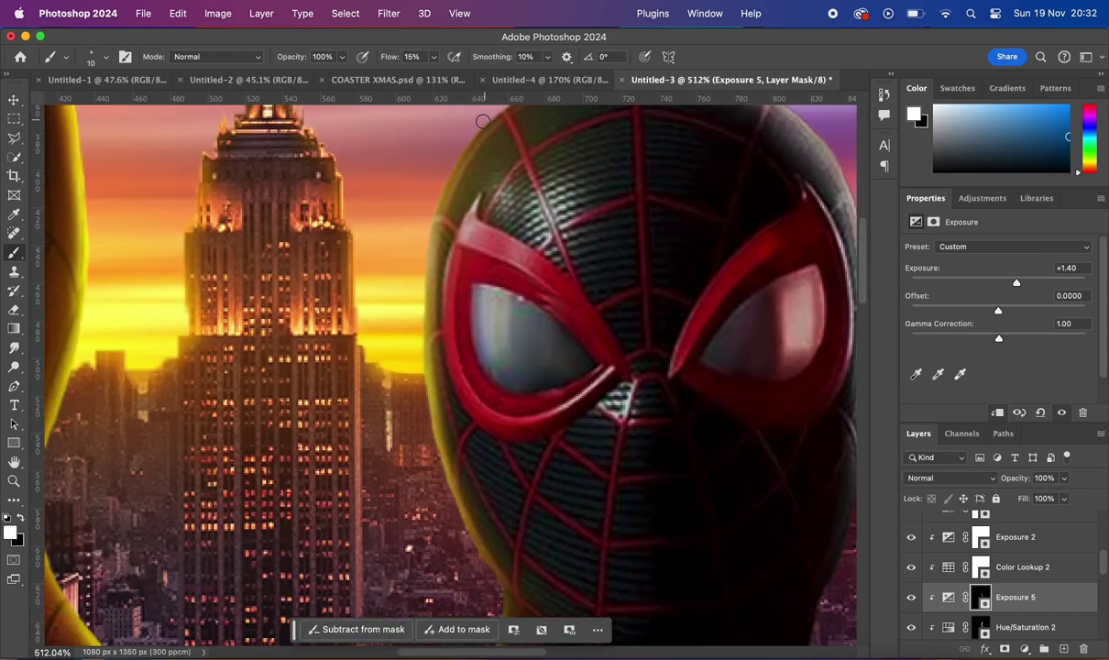
{"action": "scroll", "coordinate": [460, 250], "scroll_direction": "down", "scroll_amount": 1}
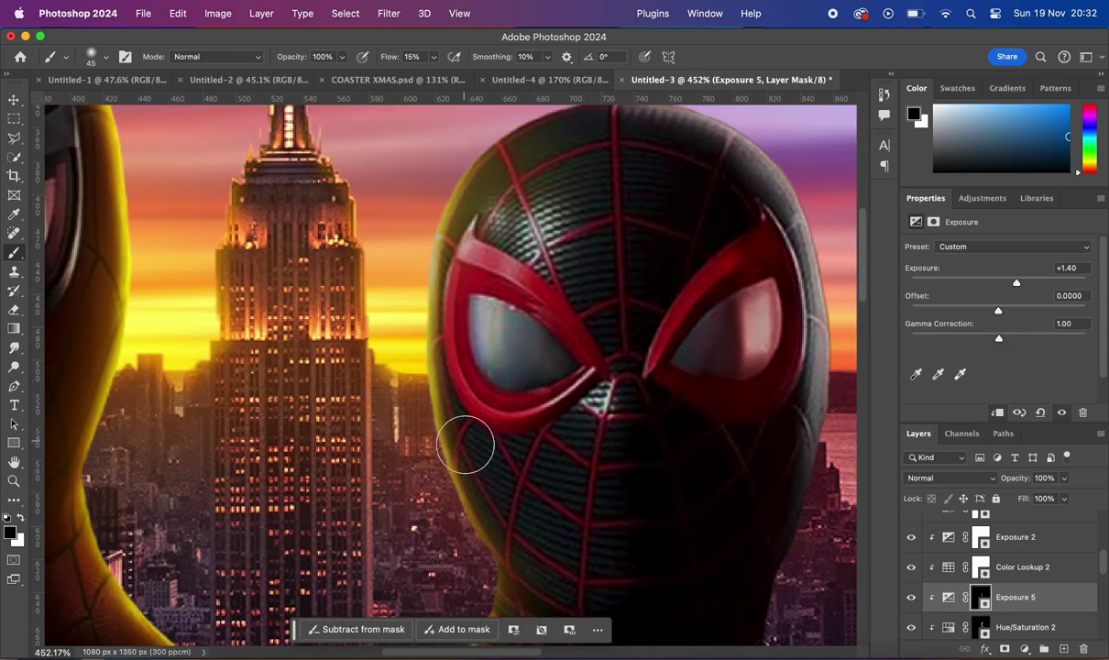
{"action": "scroll", "coordinate": [466, 446], "scroll_direction": "down", "scroll_amount": 5}
{"action": "scroll", "coordinate": [568, 530], "scroll_direction": "up", "scroll_amount": 6}
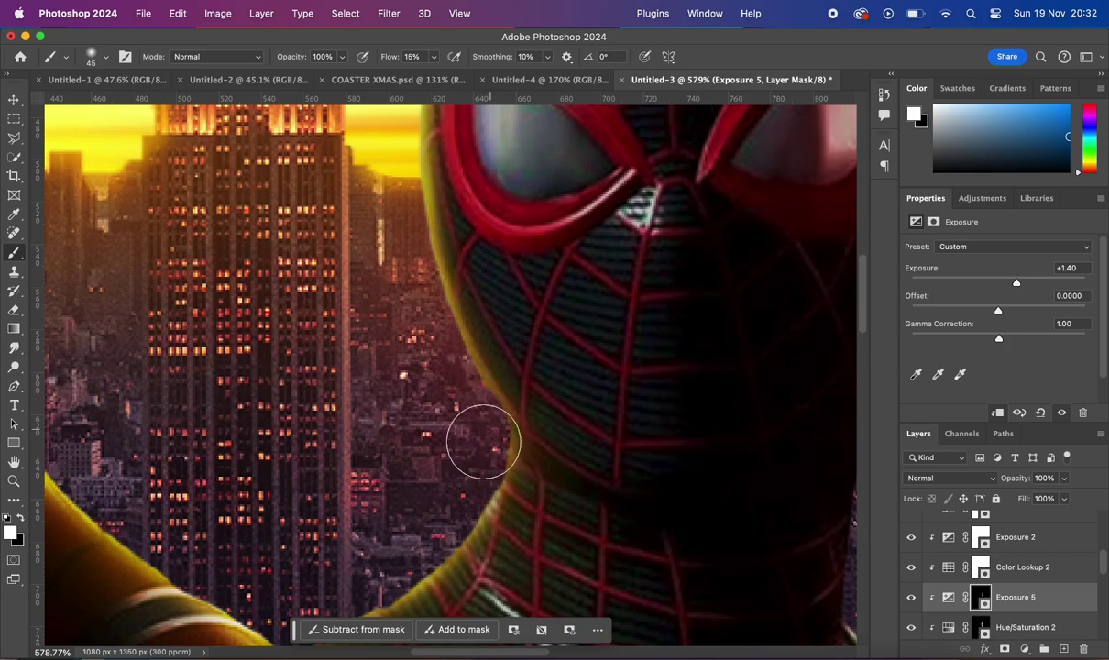
{"action": "scroll", "coordinate": [484, 443], "scroll_direction": "down", "scroll_amount": 3}
{"action": "scroll", "coordinate": [514, 459], "scroll_direction": "down", "scroll_amount": 2}
{"action": "scroll", "coordinate": [437, 408], "scroll_direction": "up", "scroll_amount": 5}
Paint more orange rim glow on the Hue/Saturation mask with a smaller brush
{"action": "key", "text": "alt+bracketleft"}
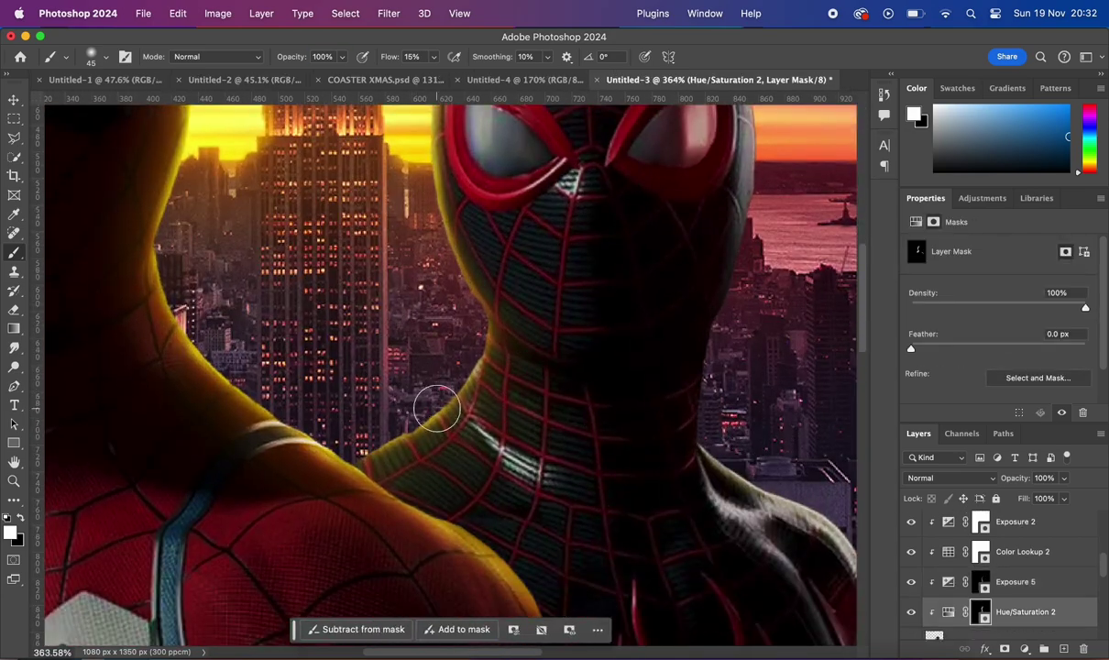
{"action": "scroll", "coordinate": [447, 240], "scroll_direction": "down", "scroll_amount": 5}
{"action": "scroll", "coordinate": [654, 311], "scroll_direction": "up", "scroll_amount": 5}
{"action": "key", "text": "bracketleft"}
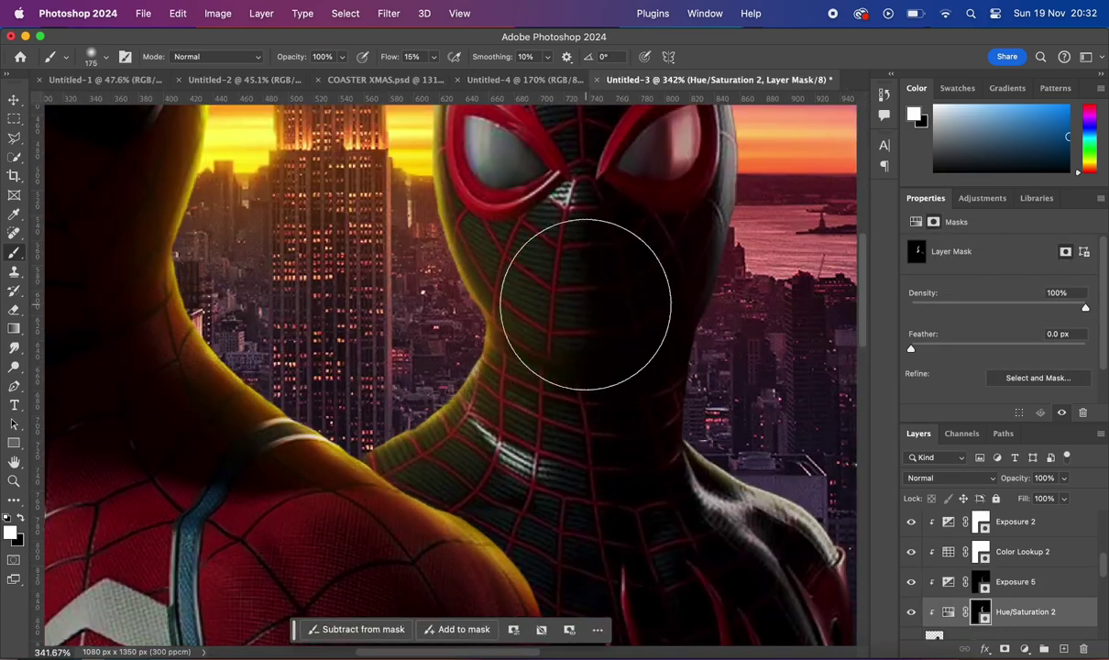
{"action": "scroll", "coordinate": [458, 296], "scroll_direction": "down", "scroll_amount": 3}
{"action": "scroll", "coordinate": [594, 248], "scroll_direction": "down", "scroll_amount": 2}
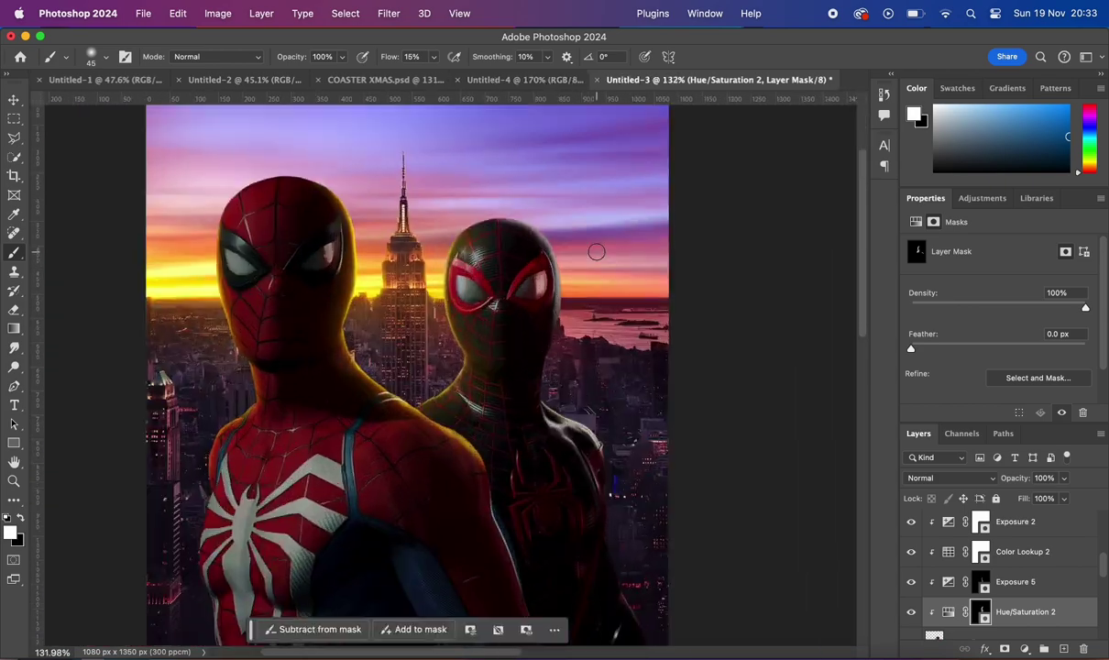
{"action": "scroll", "coordinate": [528, 234], "scroll_direction": "up", "scroll_amount": 5}
{"action": "scroll", "coordinate": [804, 191], "scroll_direction": "down", "scroll_amount": 5}
{"action": "scroll", "coordinate": [690, 194], "scroll_direction": "up", "scroll_amount": 1}
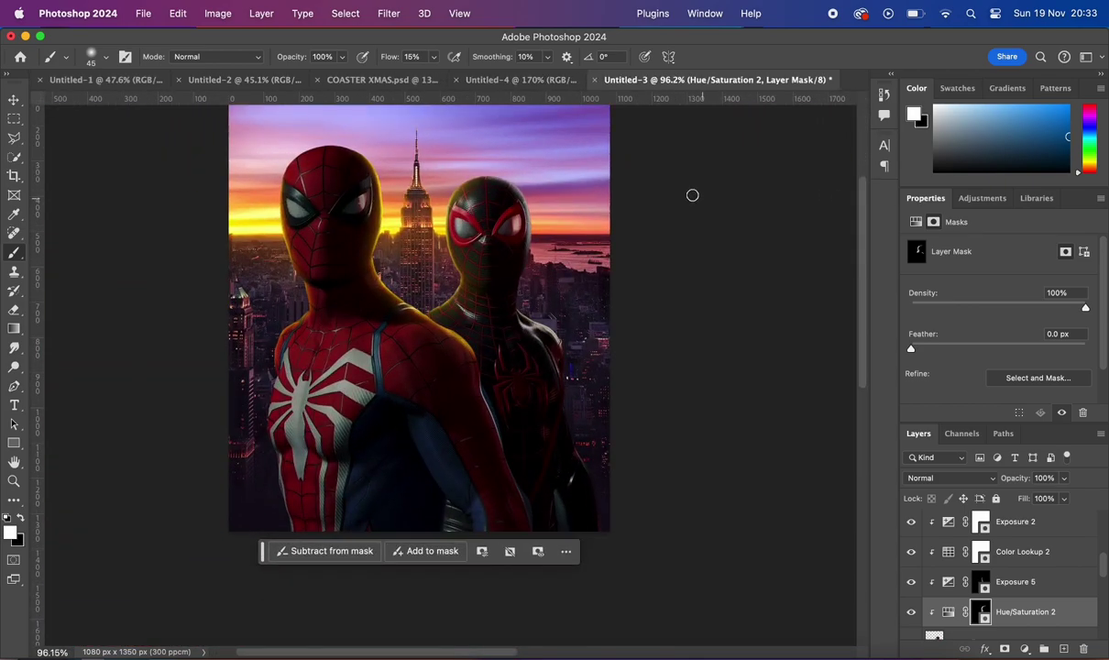
{"action": "scroll", "coordinate": [531, 314], "scroll_direction": "up", "scroll_amount": 4}
{"action": "scroll", "coordinate": [733, 399], "scroll_direction": "down", "scroll_amount": 5}
{"action": "scroll", "coordinate": [803, 410], "scroll_direction": "down", "scroll_amount": 1}
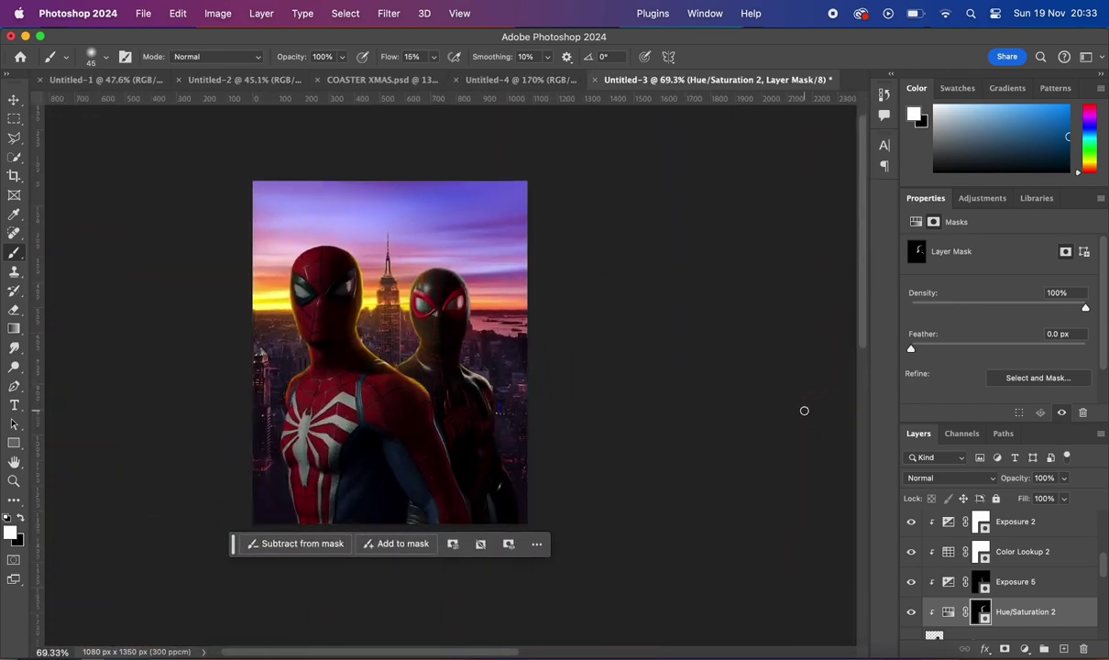
{"action": "scroll", "coordinate": [804, 410], "scroll_direction": "up", "scroll_amount": 2}
{"action": "scroll", "coordinate": [804, 411], "scroll_direction": "down", "scroll_amount": 1}
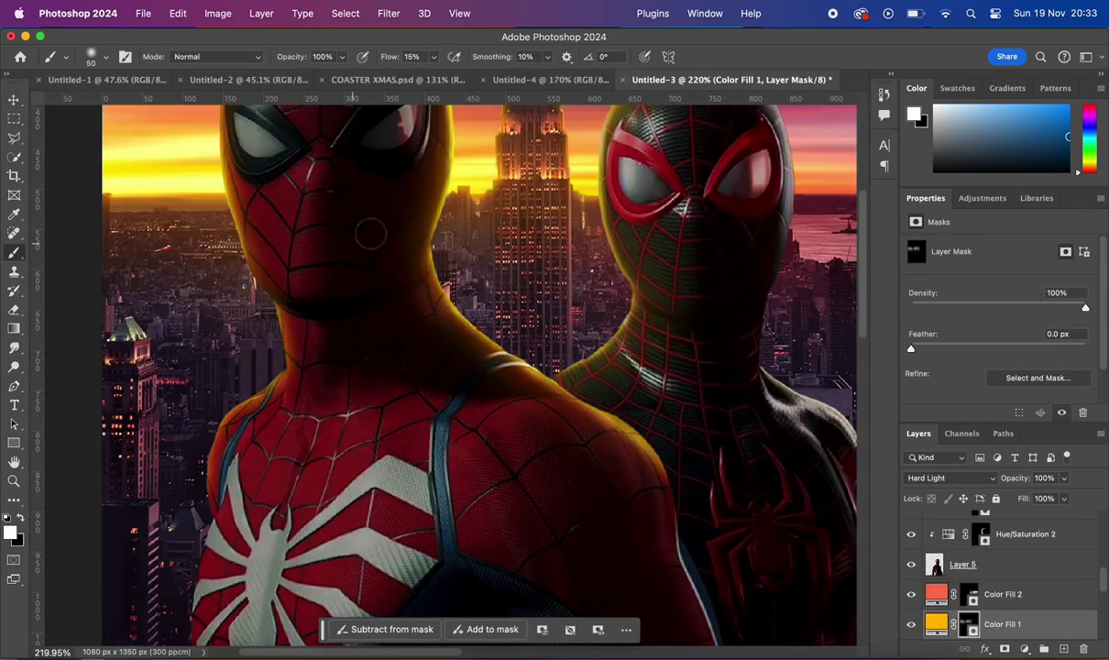
Add a new orange Color Fill 4 layer and set its blend mode to Linear Dodge (Add)
{"action": "scroll", "coordinate": [370, 235], "scroll_direction": "down", "scroll_amount": 2}
{"action": "scroll", "coordinate": [569, 111], "scroll_direction": "down", "scroll_amount": 2}
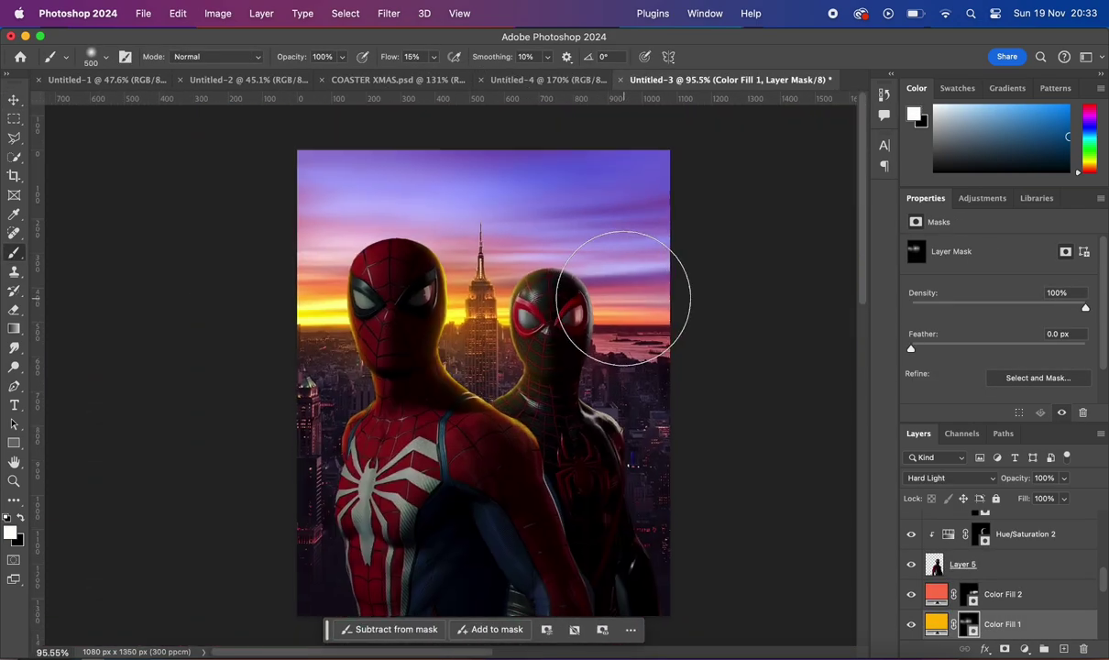
{"action": "scroll", "coordinate": [665, 206], "scroll_direction": "up", "scroll_amount": 4}
{"action": "scroll", "coordinate": [754, 299], "scroll_direction": "down", "scroll_amount": 3}
{"action": "scroll", "coordinate": [753, 299], "scroll_direction": "up", "scroll_amount": 3}
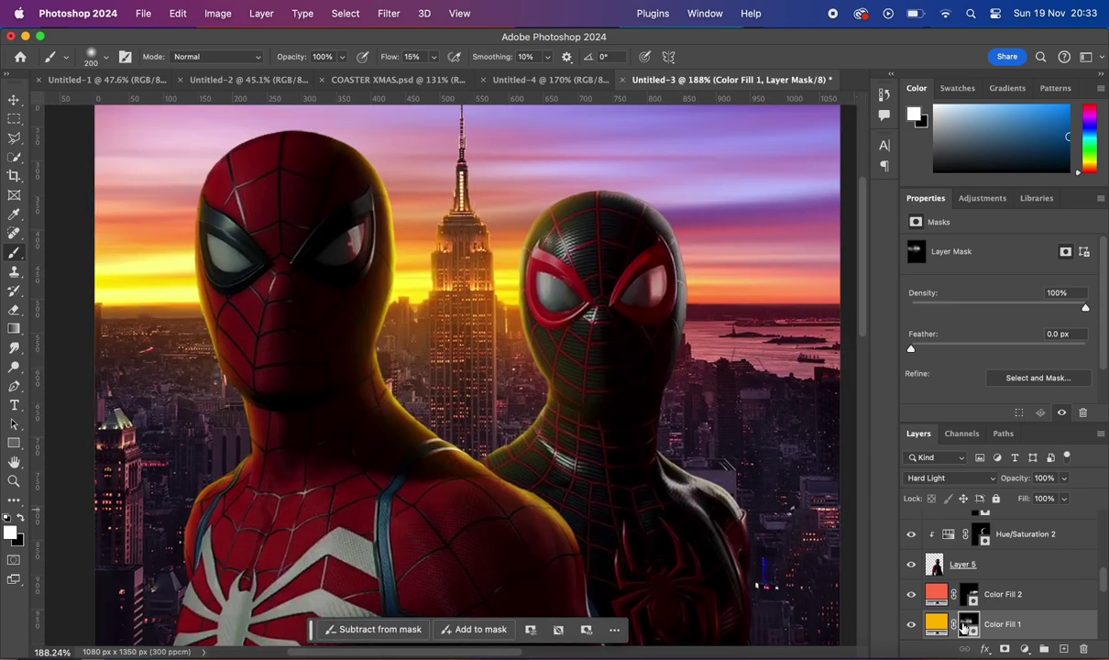
{"action": "scroll", "coordinate": [1000, 568], "scroll_direction": "up", "scroll_amount": 3}
{"action": "scroll", "coordinate": [999, 569], "scroll_direction": "down", "scroll_amount": 4}
{"action": "left_click", "coordinate": [937, 597]}
{"action": "double_click", "coordinate": [937, 597]}
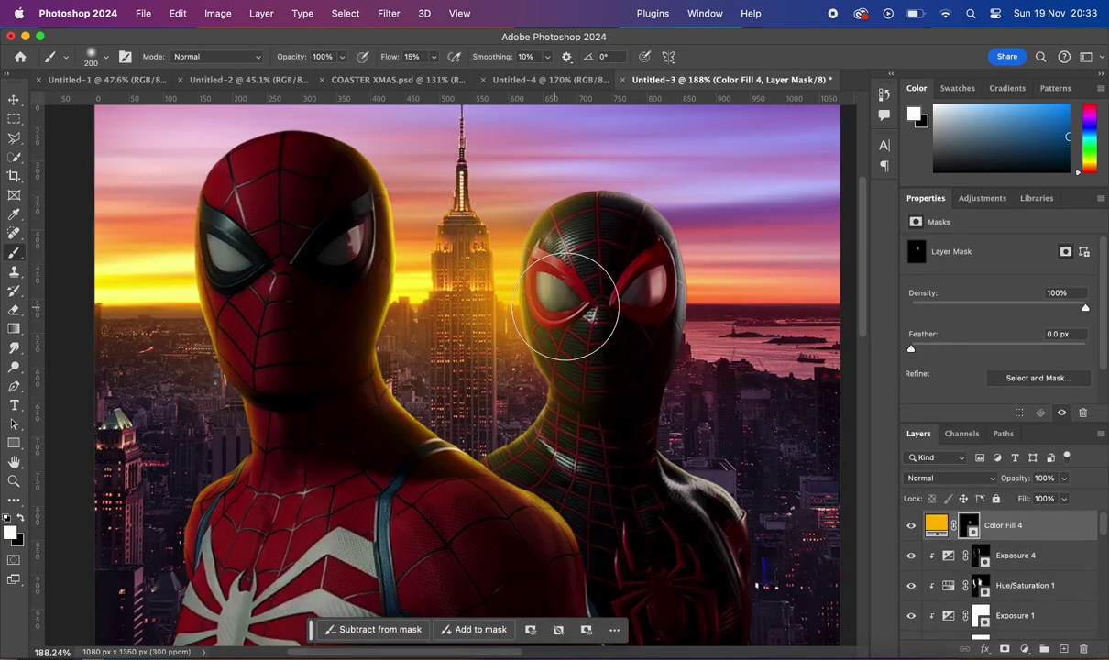
{"action": "left_click", "coordinate": [951, 478]}
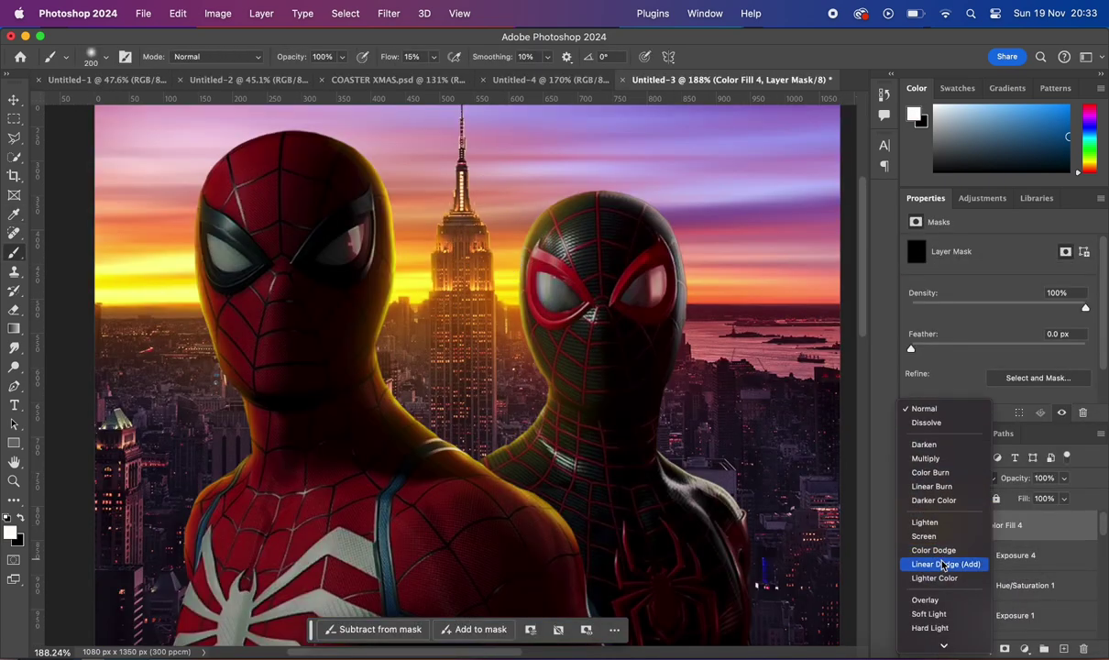
{"action": "left_click", "coordinate": [940, 566]}
Select the Hue/Saturation 2 adjustment layer in the Layers panel
{"action": "scroll", "coordinate": [396, 296], "scroll_direction": "down", "scroll_amount": 1}
{"action": "scroll", "coordinate": [459, 376], "scroll_direction": "up", "scroll_amount": 2}
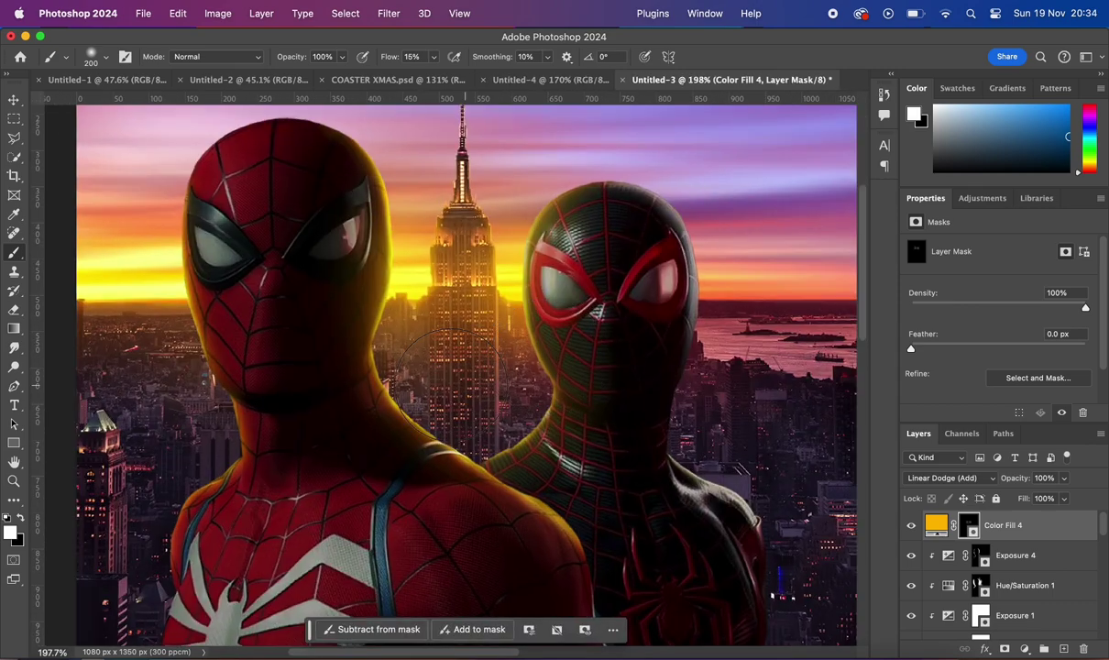
{"action": "scroll", "coordinate": [678, 351], "scroll_direction": "down", "scroll_amount": 5}
{"action": "scroll", "coordinate": [686, 354], "scroll_direction": "up", "scroll_amount": 2}
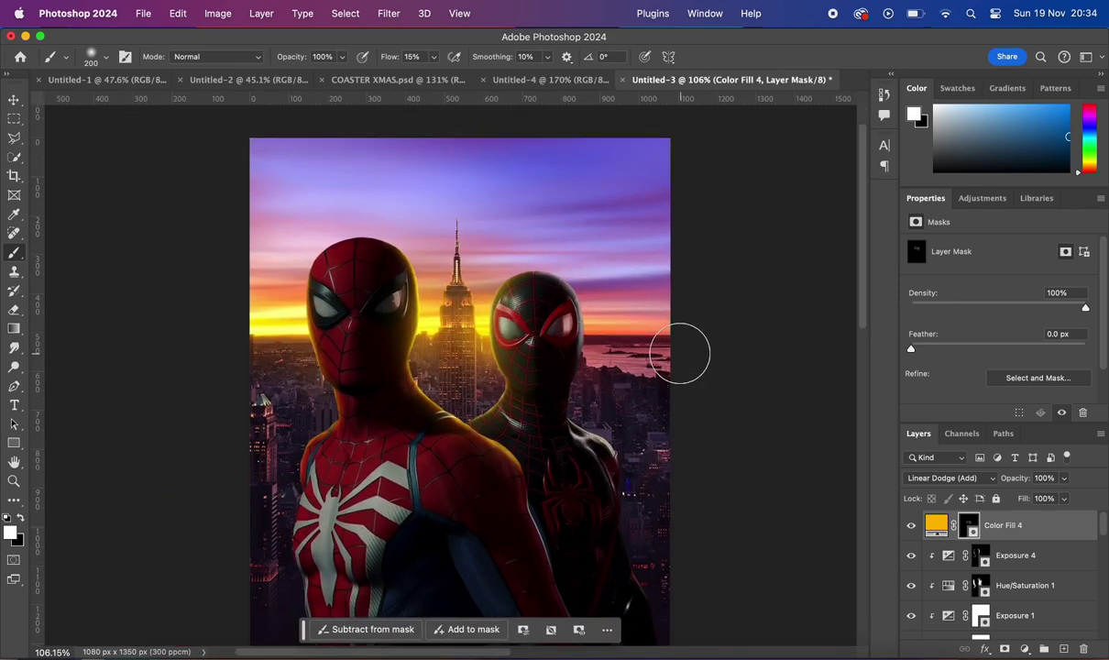
{"action": "scroll", "coordinate": [686, 354], "scroll_direction": "up", "scroll_amount": 1}
{"action": "scroll", "coordinate": [688, 357], "scroll_direction": "up", "scroll_amount": 4}
{"action": "scroll", "coordinate": [982, 568], "scroll_direction": "down", "scroll_amount": 5}
{"action": "scroll", "coordinate": [982, 577], "scroll_direction": "down", "scroll_amount": 3}
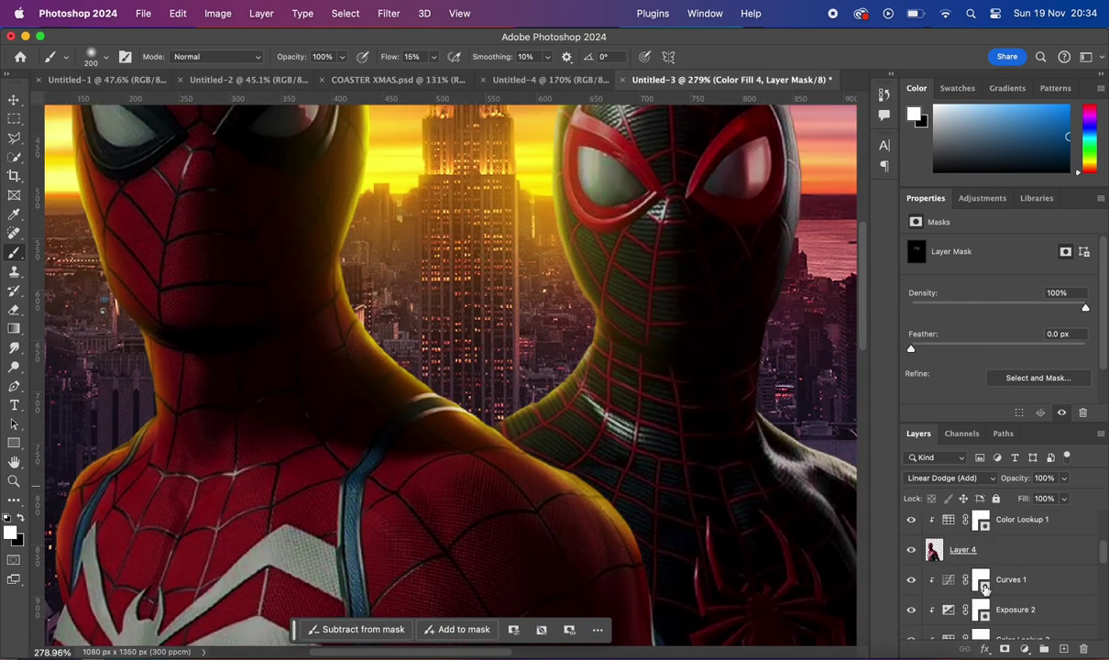
{"action": "scroll", "coordinate": [982, 584], "scroll_direction": "up", "scroll_amount": 3}
{"action": "scroll", "coordinate": [988, 612], "scroll_direction": "down", "scroll_amount": 3}
{"action": "left_click", "coordinate": [1009, 584]}
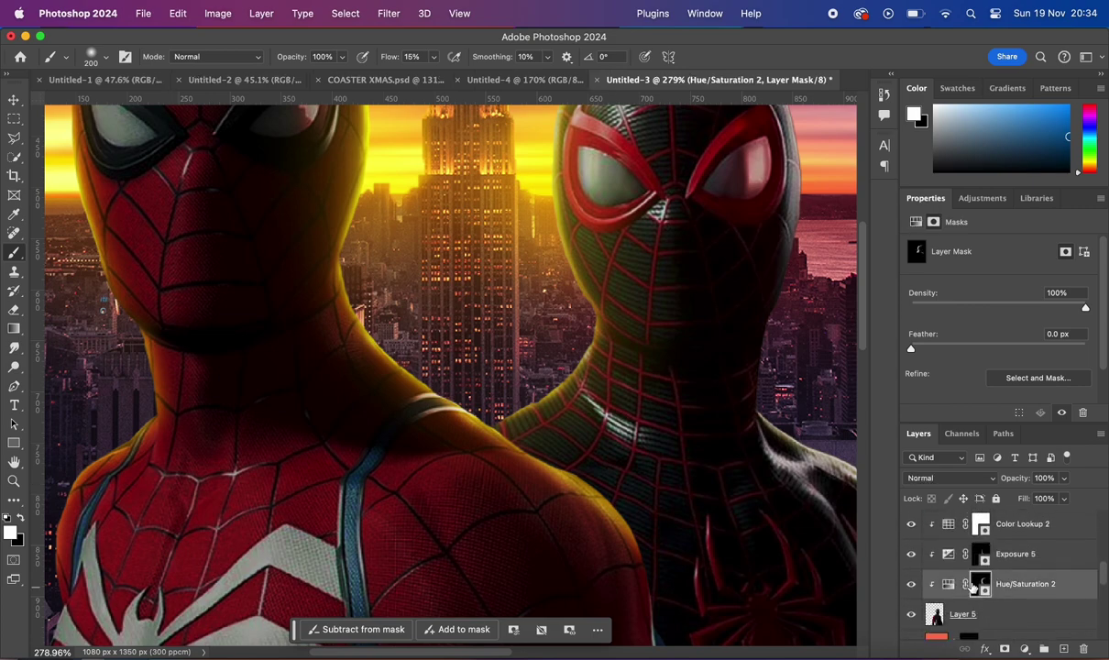
{"action": "scroll", "coordinate": [550, 364], "scroll_direction": "down", "scroll_amount": 2}
{"action": "scroll", "coordinate": [550, 364], "scroll_direction": "down", "scroll_amount": 5}
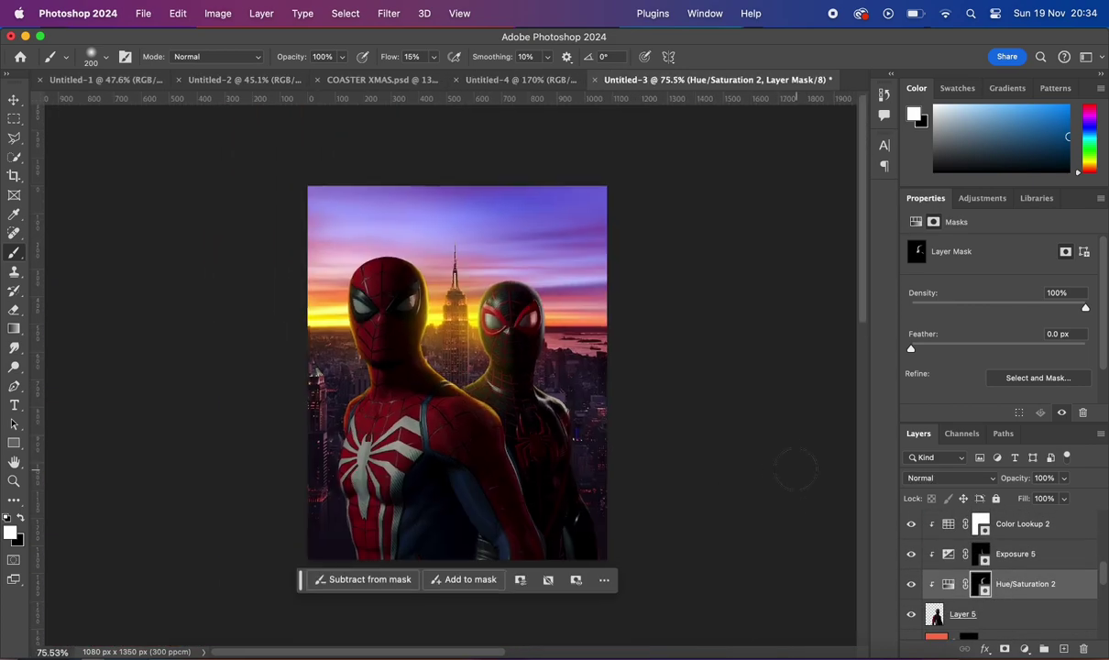
{"action": "scroll", "coordinate": [752, 463], "scroll_direction": "up", "scroll_amount": 4}
{"action": "scroll", "coordinate": [736, 460], "scroll_direction": "down", "scroll_amount": 3}
{"action": "scroll", "coordinate": [735, 463], "scroll_direction": "down", "scroll_amount": 2}
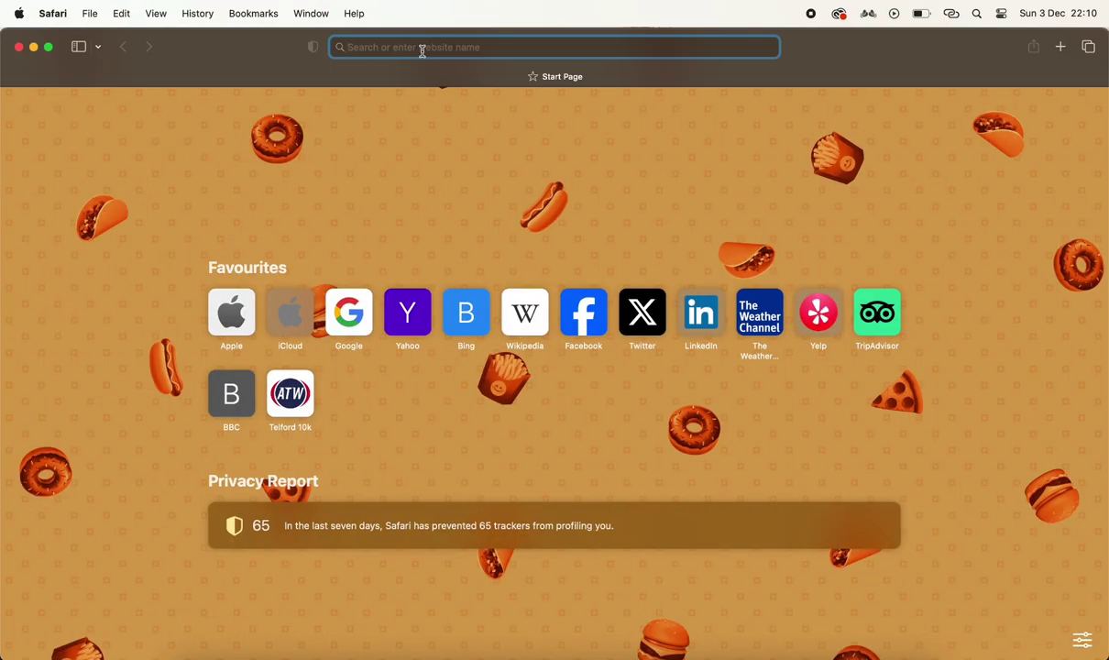
Search the web for 'spider man text png' to find a transparent title logo
{"action": "type", "text": "spider man text png"}
{"action": "key", "text": "Return"}
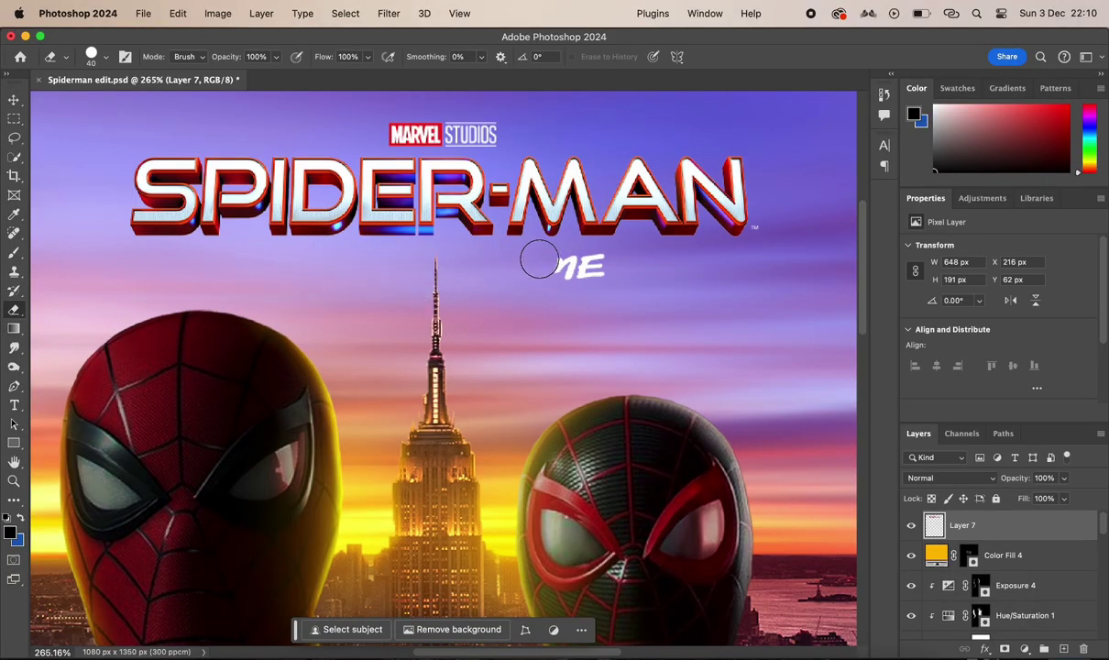
Resize the SPIDER-MAN title logo and move it down to the poster's bottom
{"action": "left_click", "coordinate": [17, 98]}
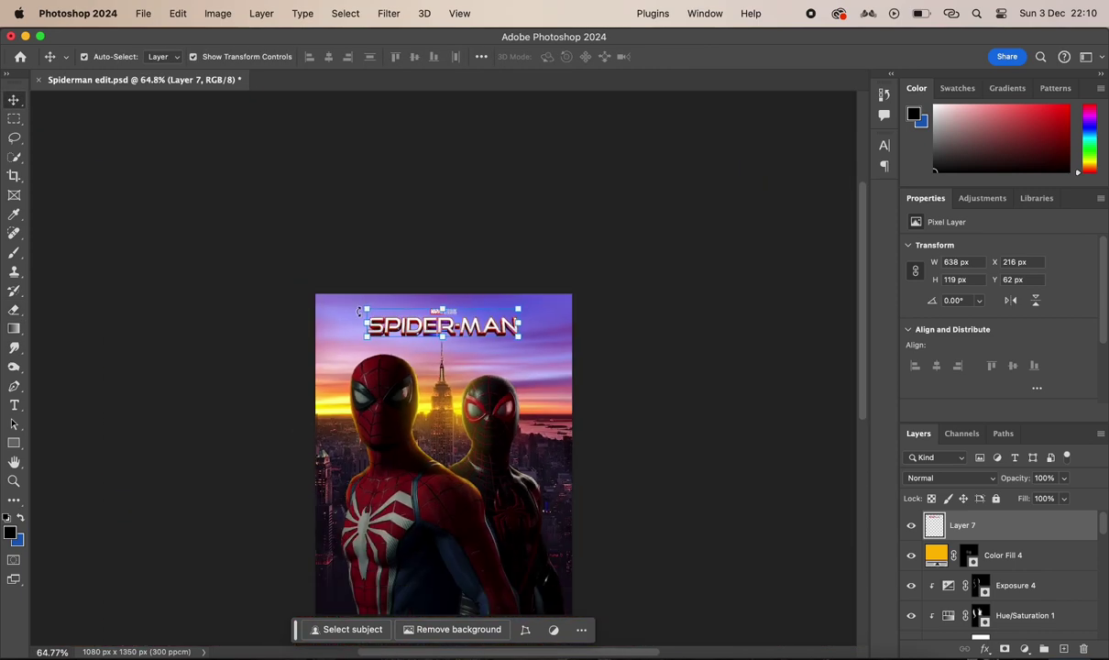
{"action": "key", "text": "super+t"}
{"action": "key", "text": "Return"}
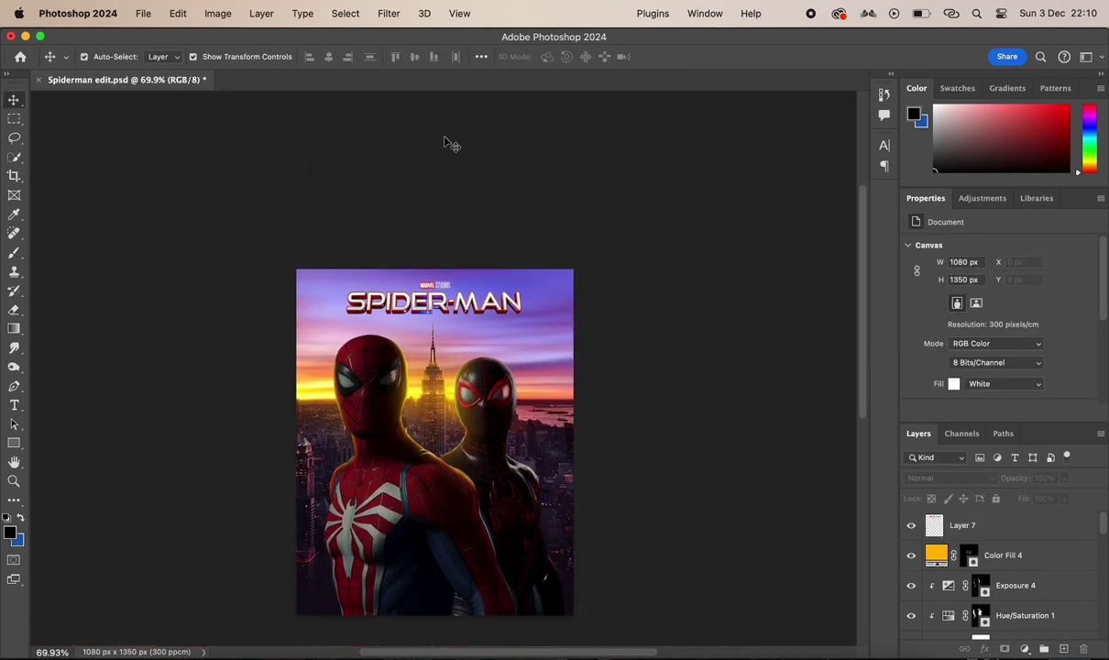
{"action": "left_click_drag", "start_coordinate": [470, 217], "coordinate": [458, 523]}
{"action": "left_click", "coordinate": [669, 485]}
{"action": "scroll", "coordinate": [684, 475], "scroll_direction": "down", "scroll_amount": 3}
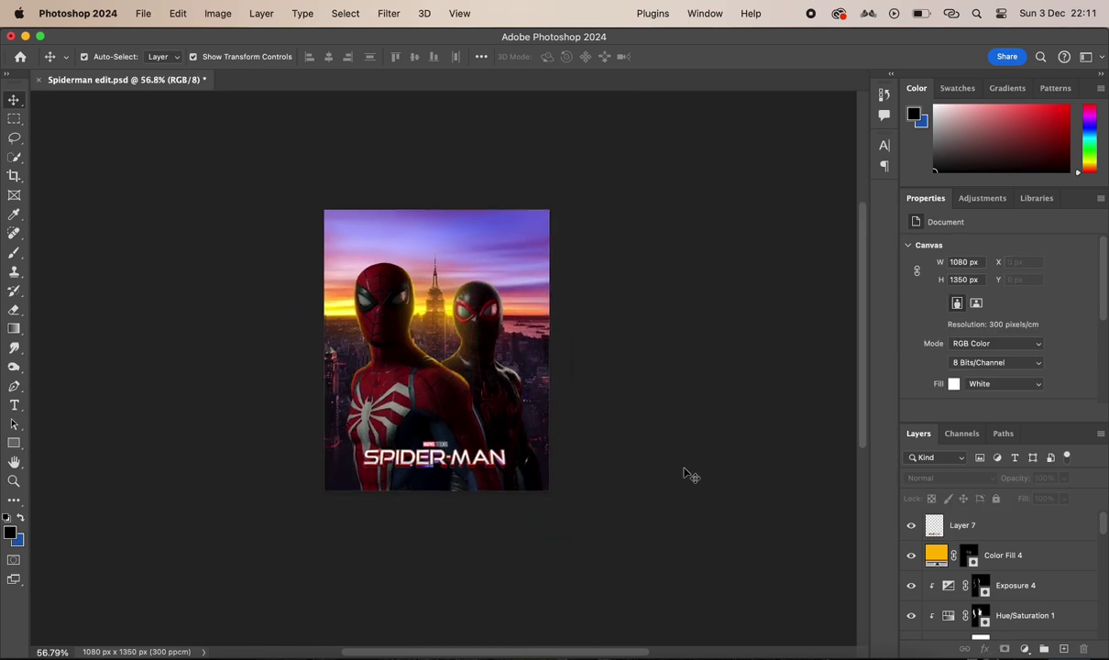
{"action": "scroll", "coordinate": [688, 473], "scroll_direction": "up", "scroll_amount": 8}
Add an Exposure adjustment layer at -4.20 and invert its mask
{"action": "left_click", "coordinate": [1025, 649]}
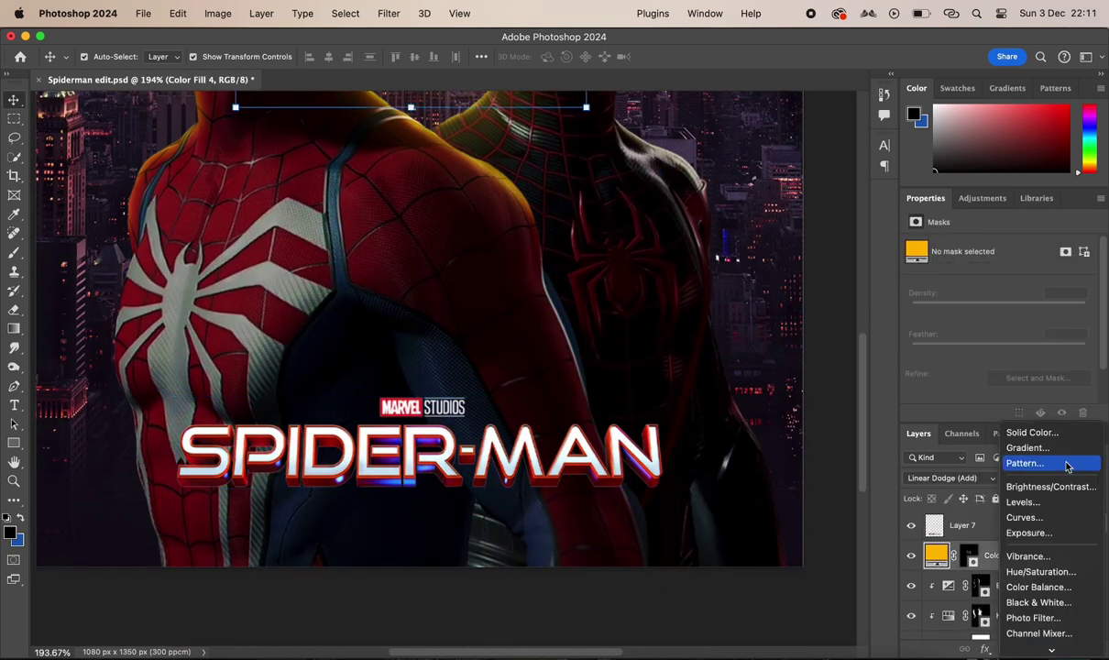
{"action": "left_click", "coordinate": [995, 530]}
{"action": "left_click_drag", "start_coordinate": [999, 282], "coordinate": [945, 282]}
{"action": "scroll", "coordinate": [642, 289], "scroll_direction": "down", "scroll_amount": 5}
{"action": "scroll", "coordinate": [642, 289], "scroll_direction": "up", "scroll_amount": 6}
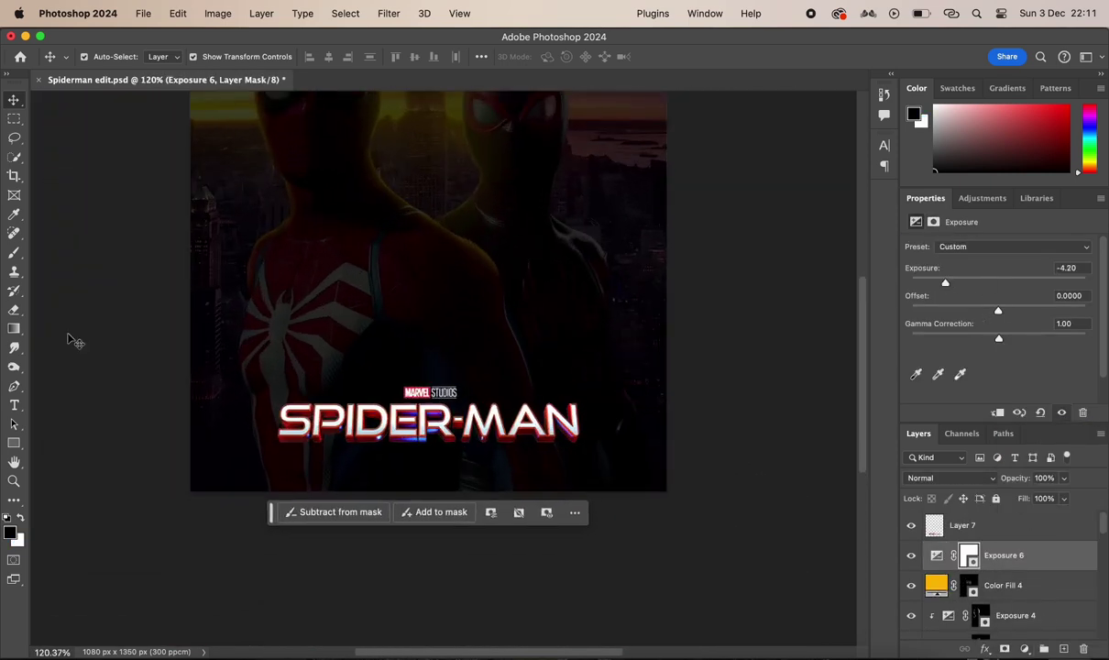
{"action": "key", "text": "ctrl+i"}
Paint white into the Exposure mask with an 800 brush to darken the poster's bottom
{"action": "key", "text": "x"}
{"action": "key", "text": "bracketright"}
{"action": "key", "text": "bracketright"}
{"action": "key", "text": "bracketright"}
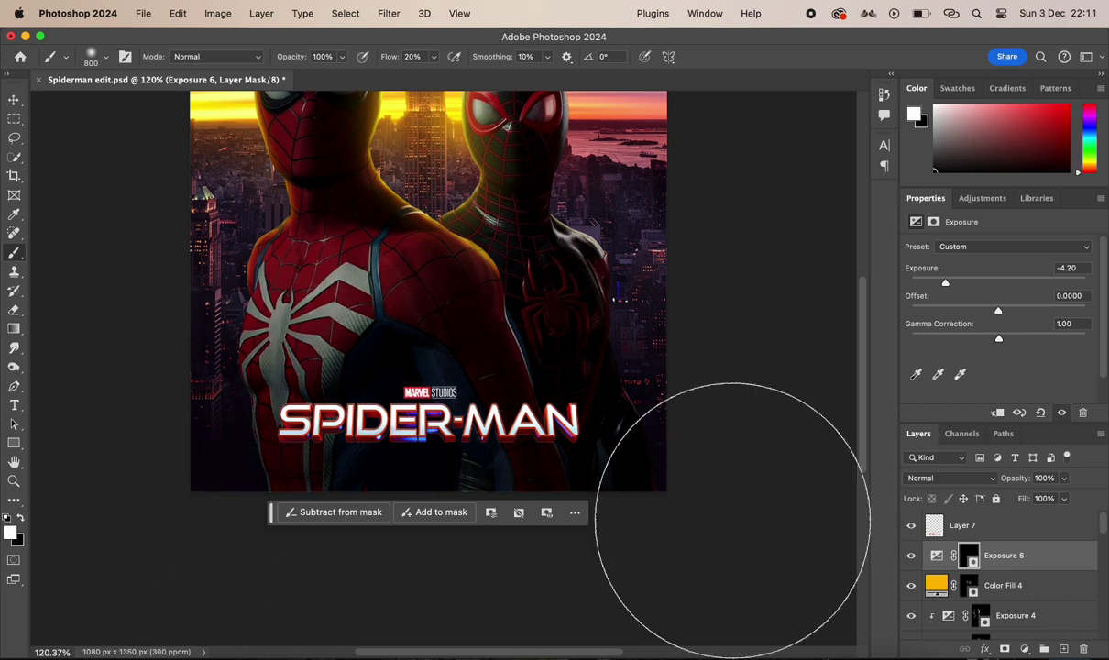
{"action": "scroll", "coordinate": [688, 523], "scroll_direction": "down", "scroll_amount": 5}
{"action": "scroll", "coordinate": [504, 459], "scroll_direction": "up", "scroll_amount": 4}
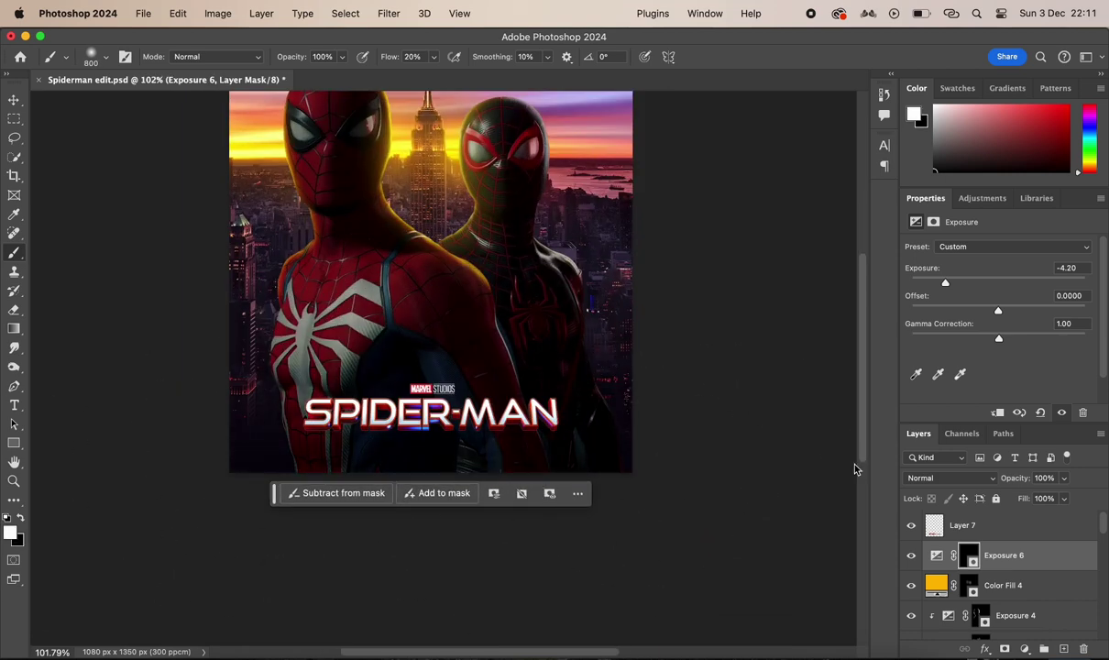
{"action": "scroll", "coordinate": [706, 389], "scroll_direction": "down", "scroll_amount": 5}
{"action": "scroll", "coordinate": [544, 333], "scroll_direction": "up", "scroll_amount": 6}
{"action": "scroll", "coordinate": [721, 396], "scroll_direction": "down", "scroll_amount": 5}
{"action": "scroll", "coordinate": [680, 377], "scroll_direction": "up", "scroll_amount": 7}
{"action": "key", "text": "x"}
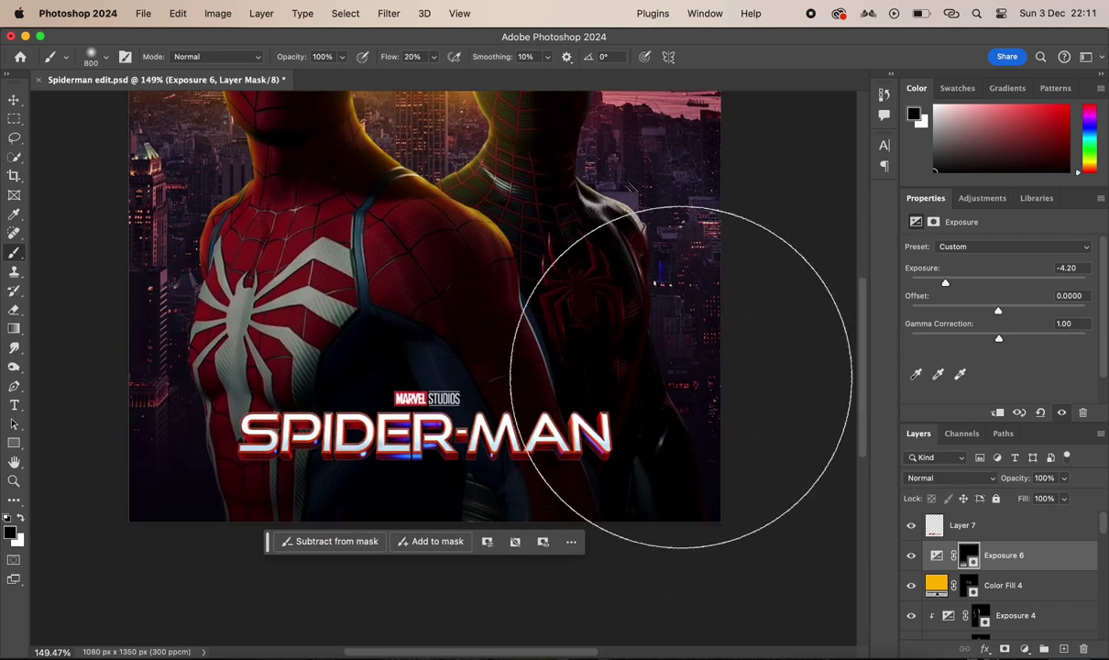
{"action": "scroll", "coordinate": [681, 528], "scroll_direction": "down", "scroll_amount": 5}
{"action": "scroll", "coordinate": [676, 426], "scroll_direction": "down", "scroll_amount": 2}
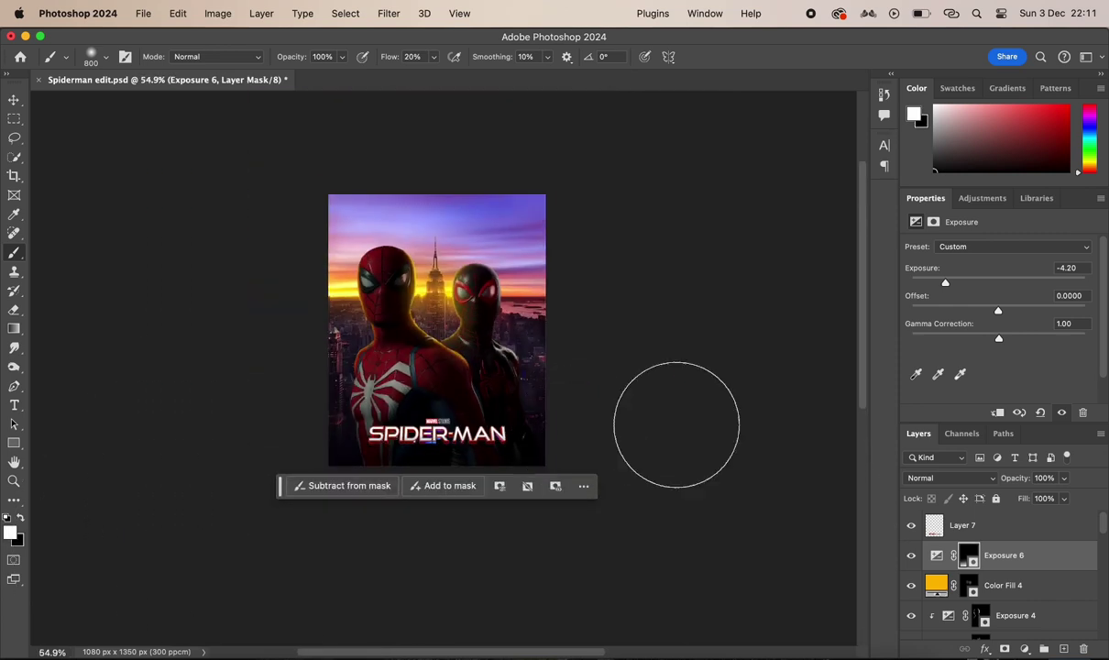
{"action": "scroll", "coordinate": [844, 435], "scroll_direction": "up", "scroll_amount": 6}
{"action": "scroll", "coordinate": [845, 435], "scroll_direction": "down", "scroll_amount": 4}
Move the SPIDER-MAN title back up to the top of the poster
{"action": "key", "text": "v"}
{"action": "left_click", "coordinate": [424, 498]}
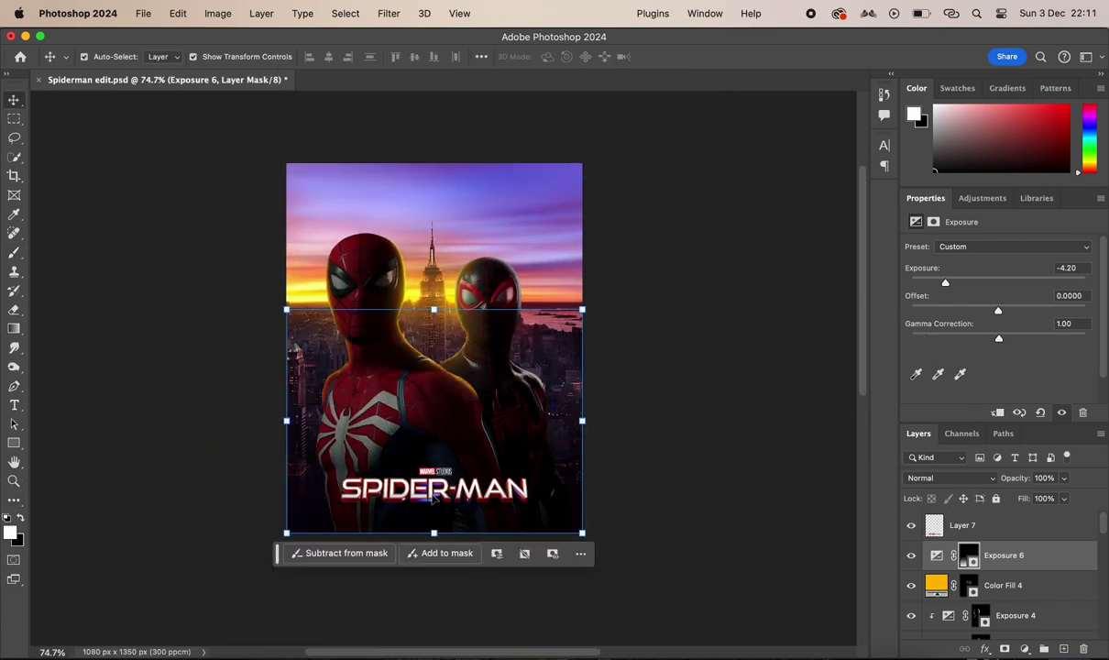
{"action": "left_click_drag", "start_coordinate": [425, 498], "coordinate": [433, 193]}
{"action": "key", "text": "ctrl+z"}
{"action": "scroll", "coordinate": [639, 304], "scroll_direction": "up", "scroll_amount": 3}
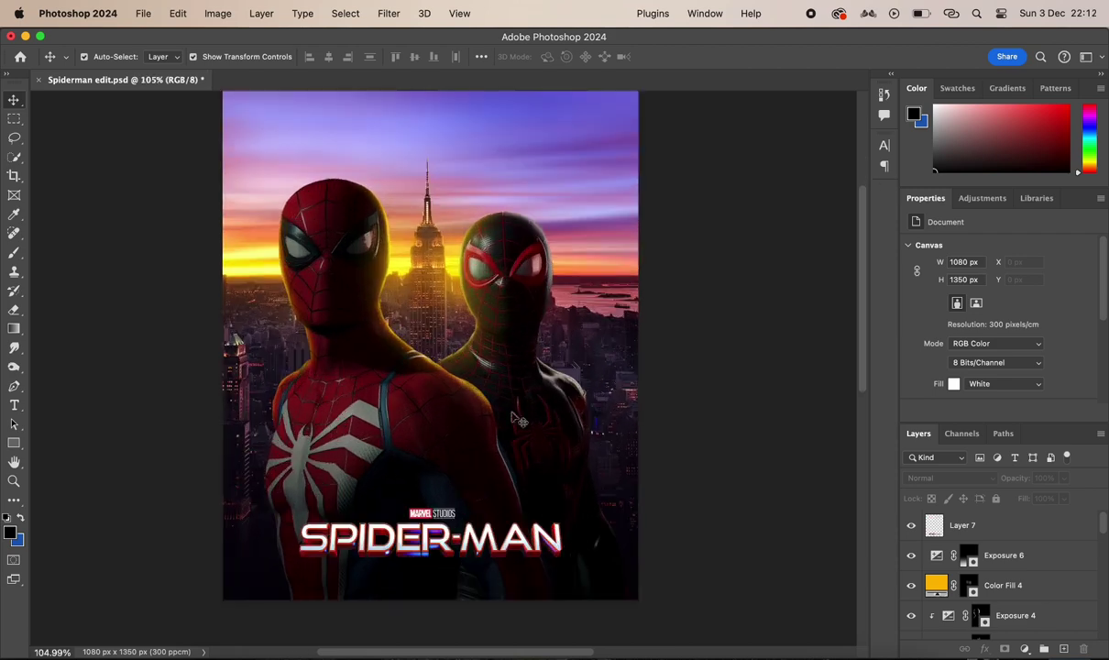
{"action": "left_click_drag", "start_coordinate": [423, 536], "coordinate": [388, 134]}
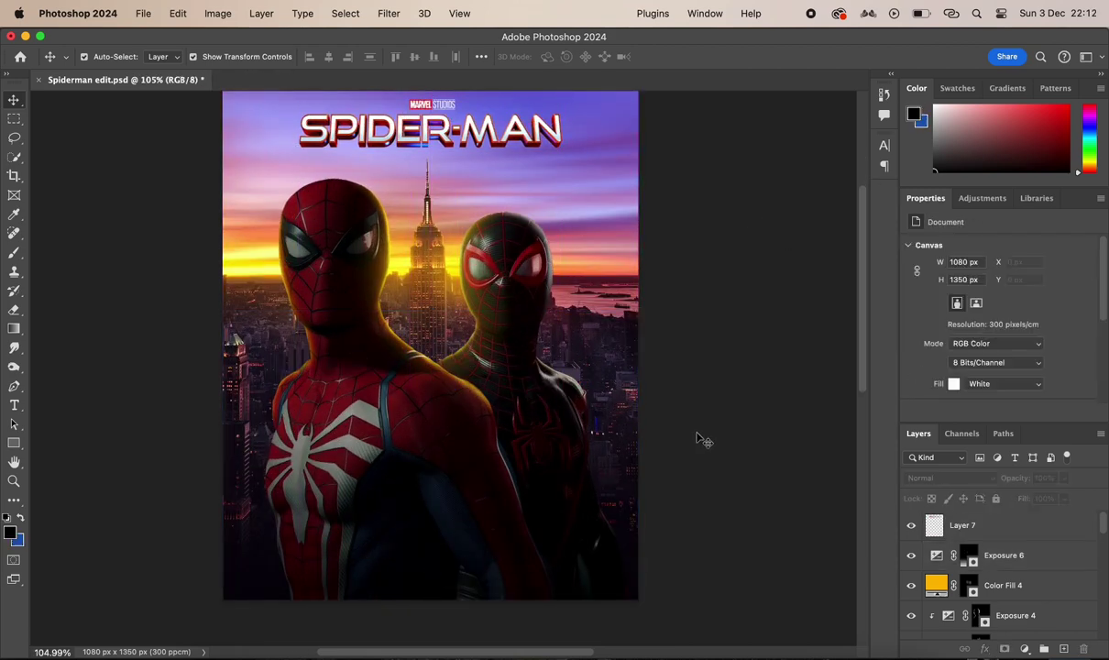
{"action": "scroll", "coordinate": [817, 475], "scroll_direction": "down", "scroll_amount": 3}
{"action": "scroll", "coordinate": [817, 475], "scroll_direction": "up", "scroll_amount": 3}
Stamp all visible layers into a merged copy and give it Camera Raw Clarity +25
{"action": "left_click", "coordinate": [1004, 556]}
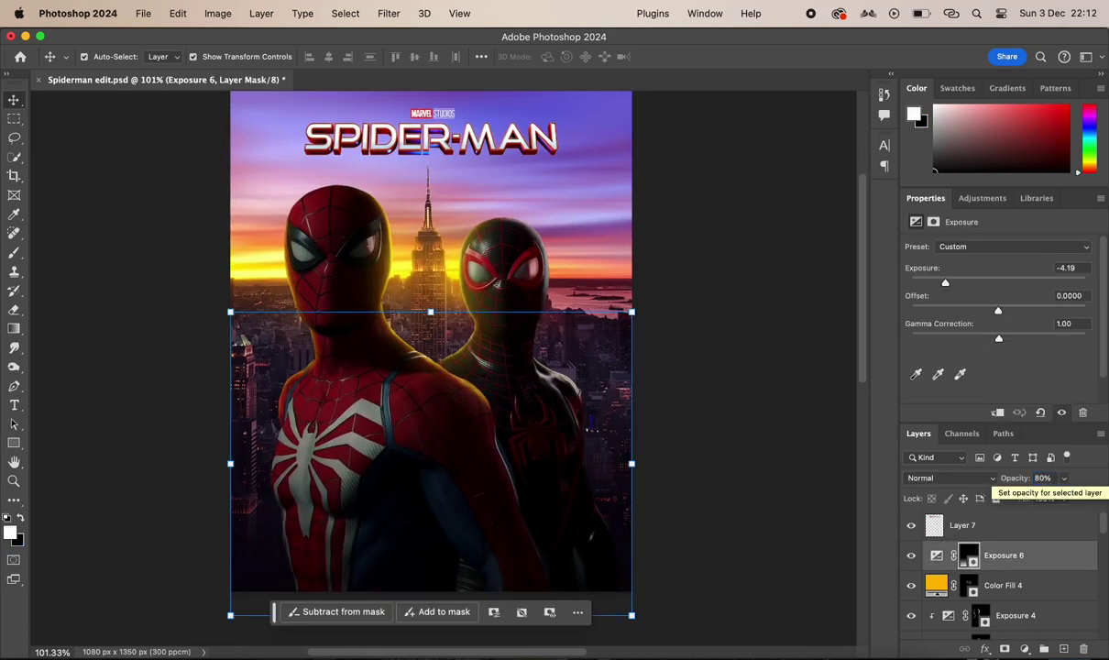
{"action": "key", "text": "ctrl+alt+shift+e"}
{"action": "left_click", "coordinate": [388, 13]}
{"action": "left_click", "coordinate": [433, 132]}
{"action": "mouse_move", "coordinate": [893, 374]}
{"action": "left_mouse_down"}
{"action": "mouse_move", "coordinate": [912, 385]}
{"action": "mouse_move", "coordinate": [878, 396]}
{"action": "left_mouse_up"}
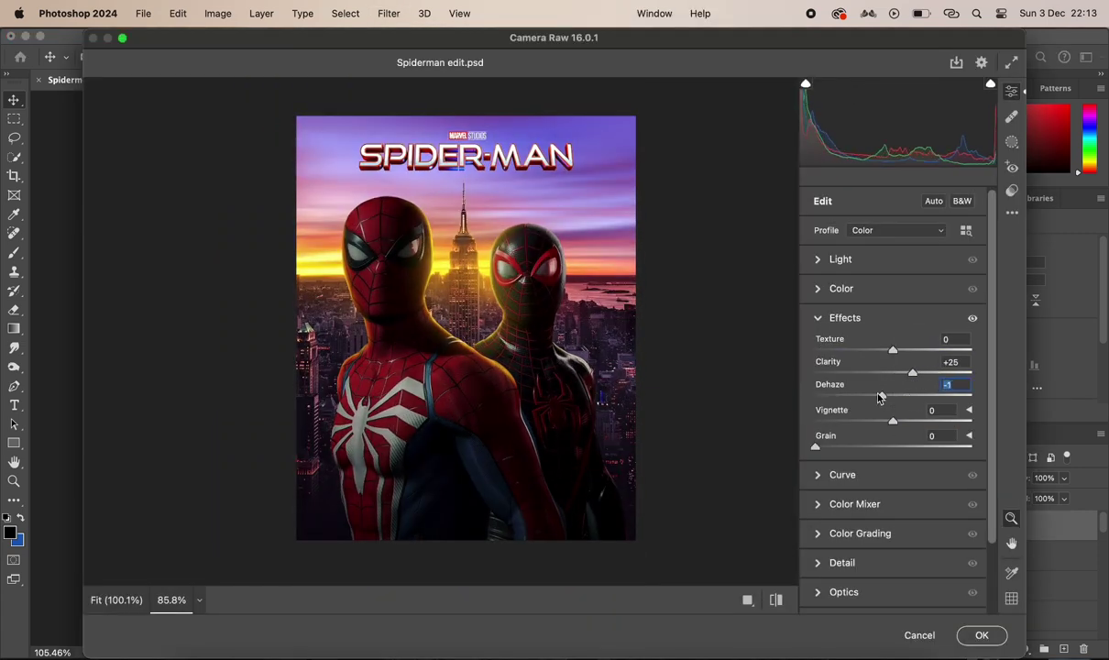